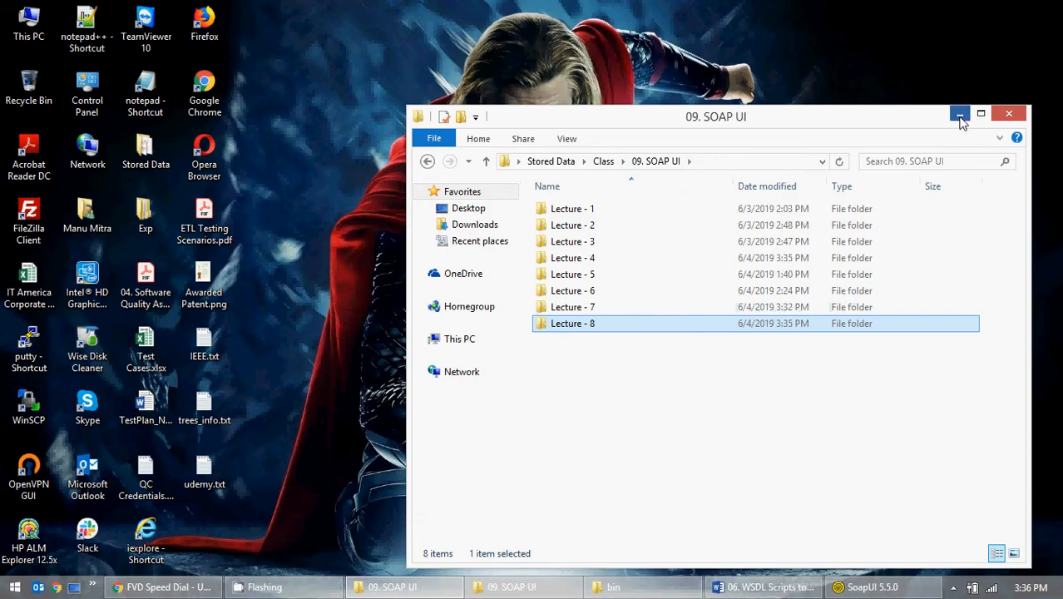
Step: Switch to SoapUI and examine the contents of the Sample REST Project and Pet Store projects
click(959, 114)
click(869, 586)
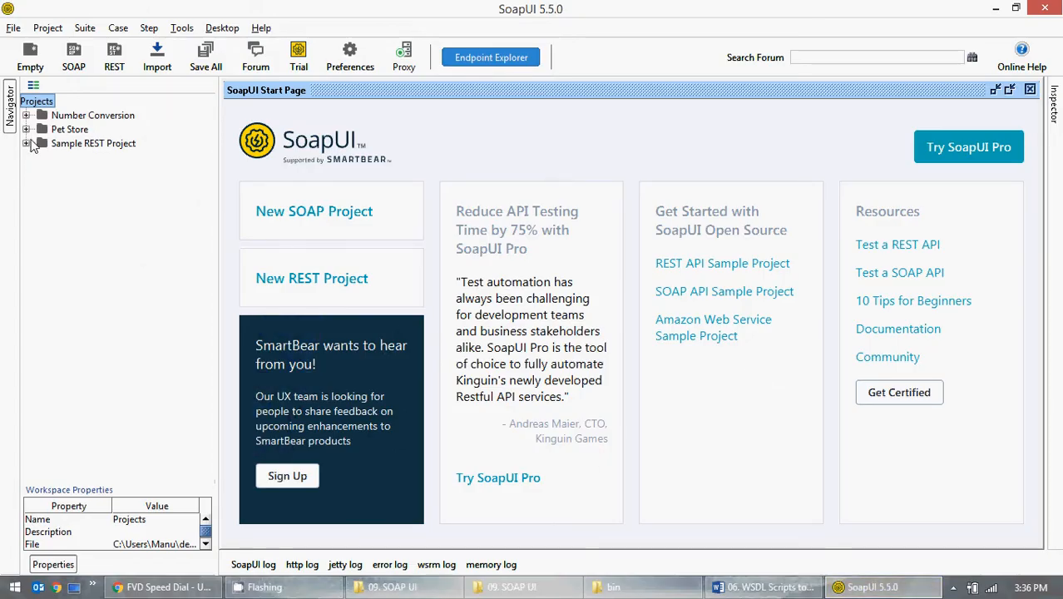
click(25, 143)
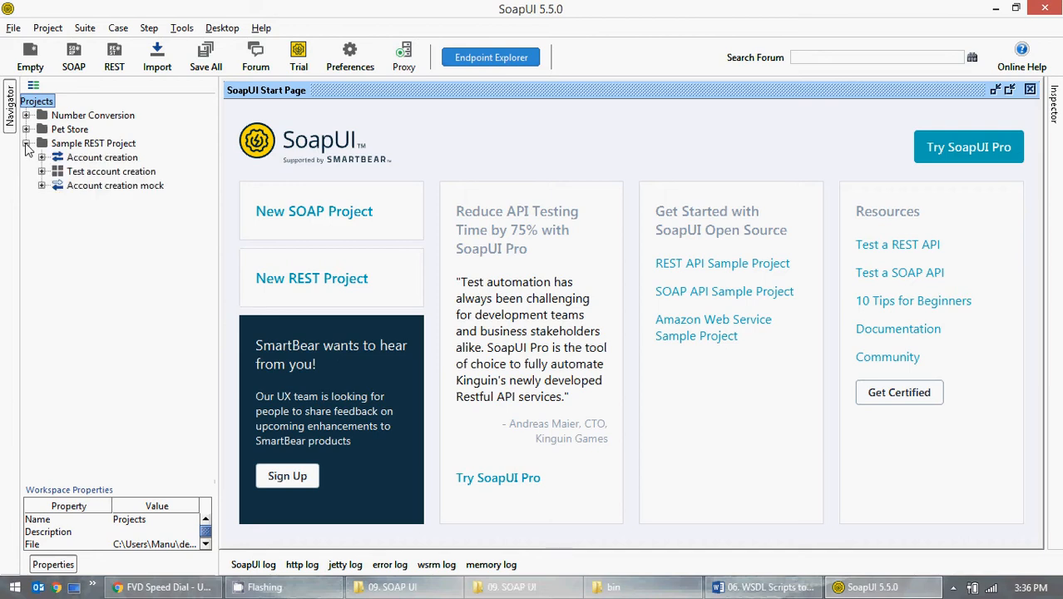
click(26, 144)
click(25, 129)
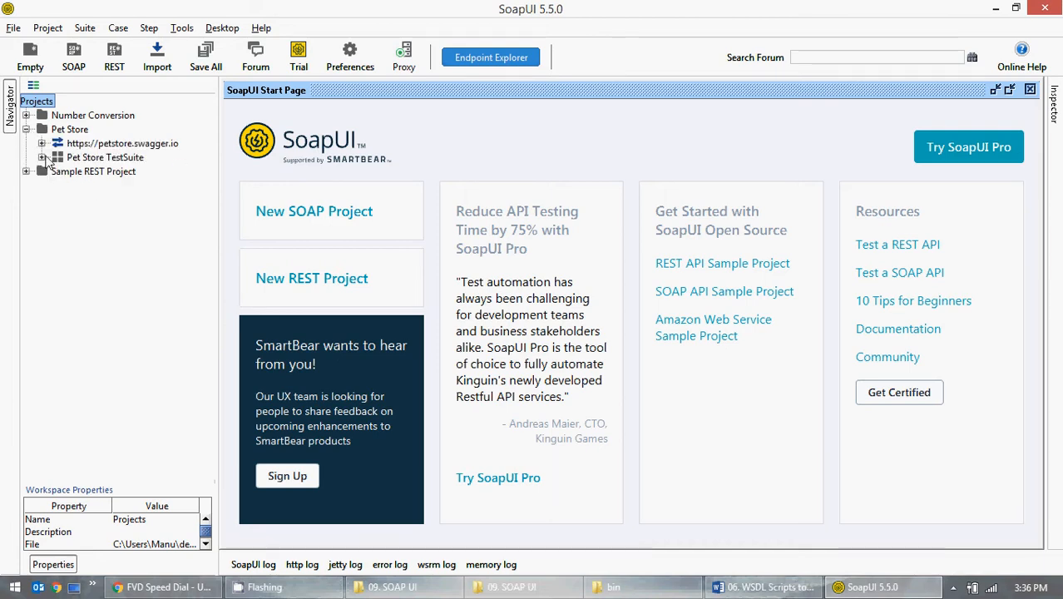
click(25, 130)
click(55, 147)
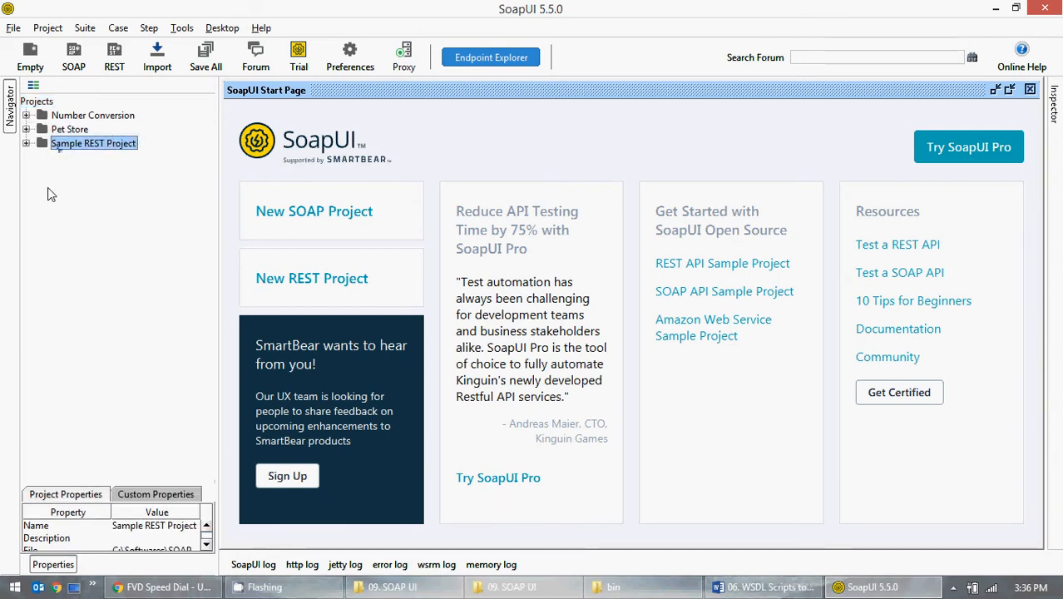
drag(60, 134, 65, 159)
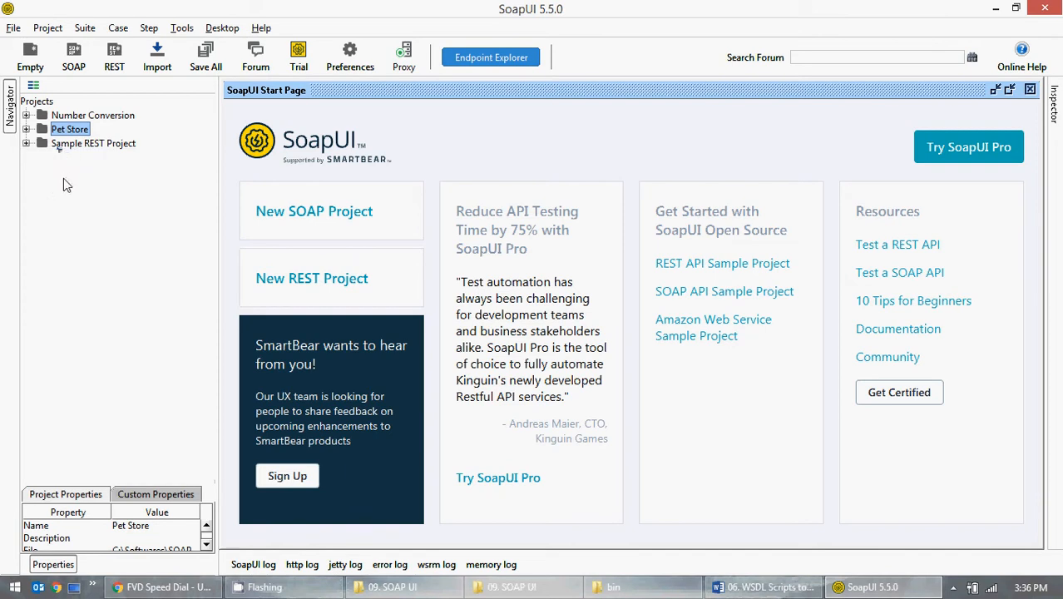
click(26, 144)
click(26, 143)
click(26, 130)
click(26, 130)
right_click(62, 135)
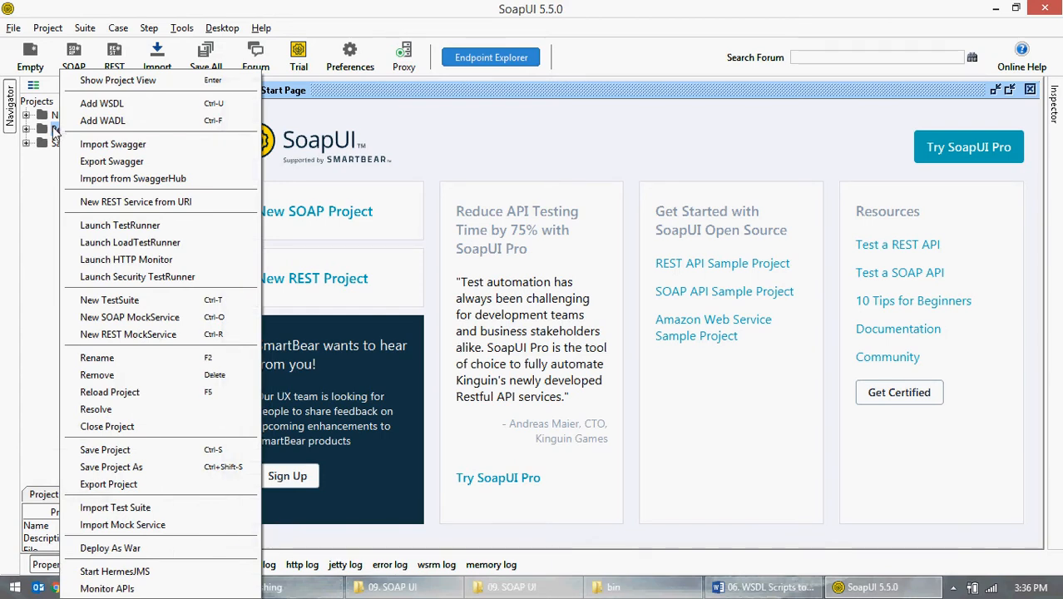
click(37, 164)
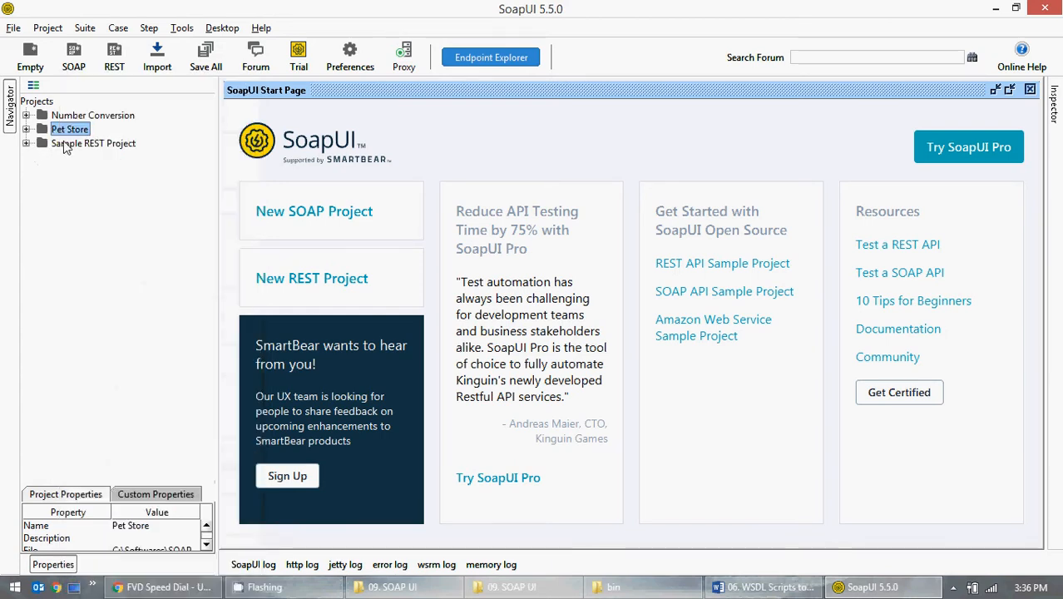
Step: Remove the Sample REST Project from the workspace without saving it
click(65, 144)
key(Delete)
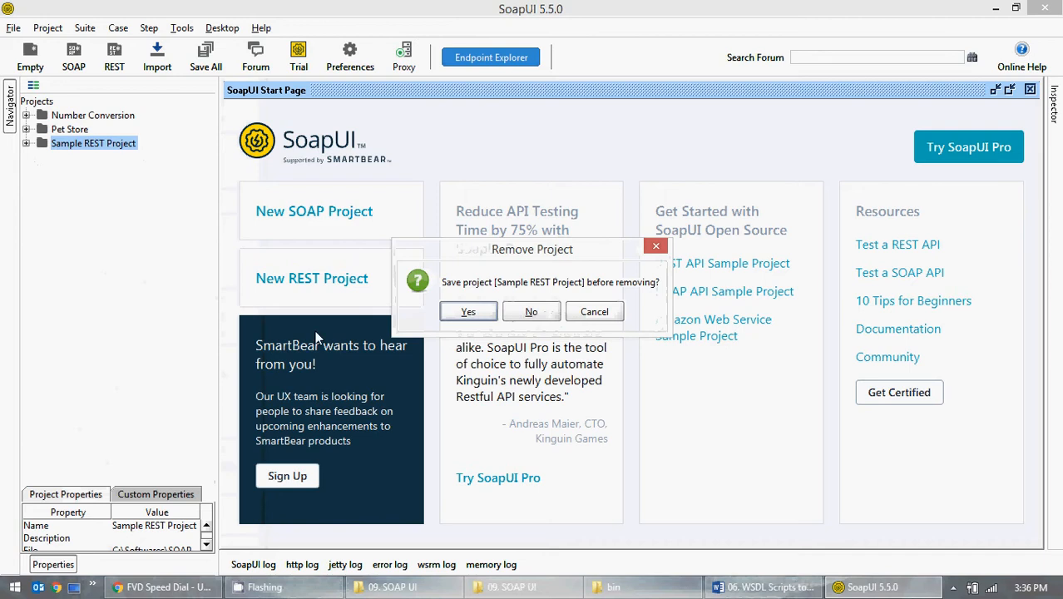
click(528, 313)
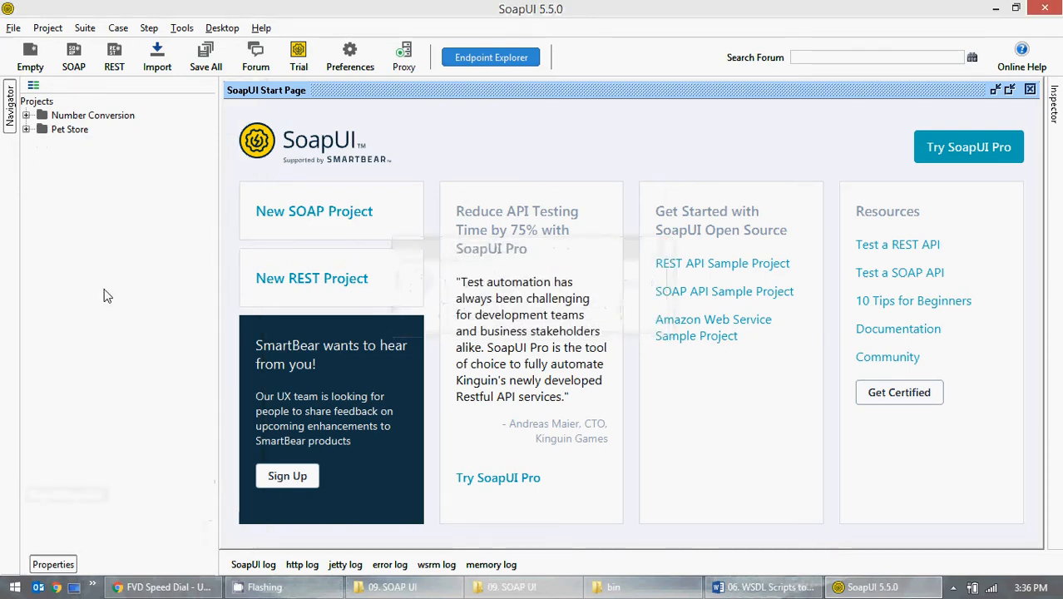
Step: Inspect the Pet Store project's TestSuite down to the test steps of TestCase 1, then collapse the project
click(25, 128)
click(41, 157)
click(56, 172)
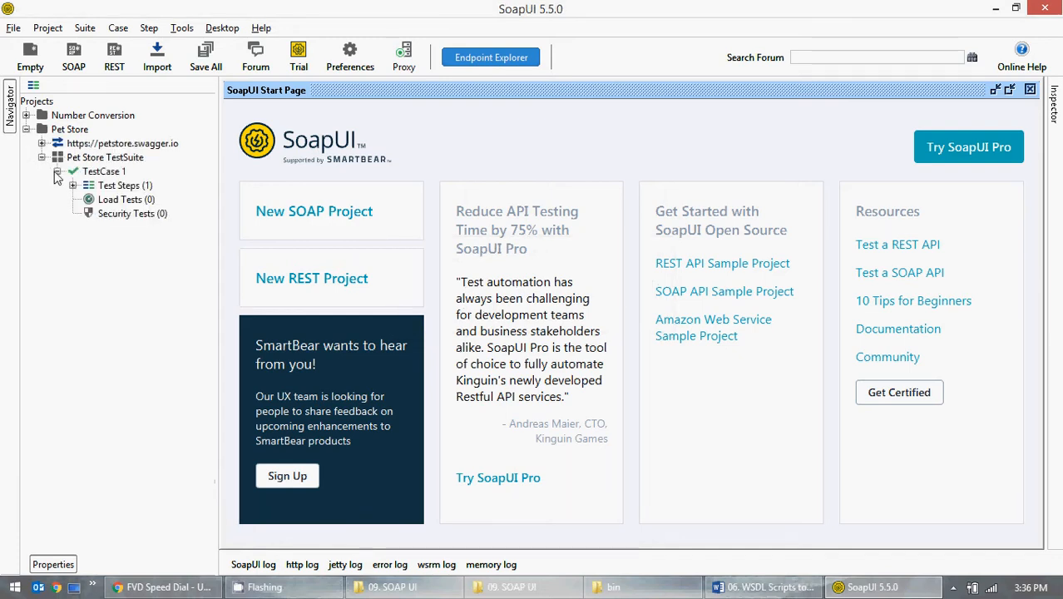
click(72, 185)
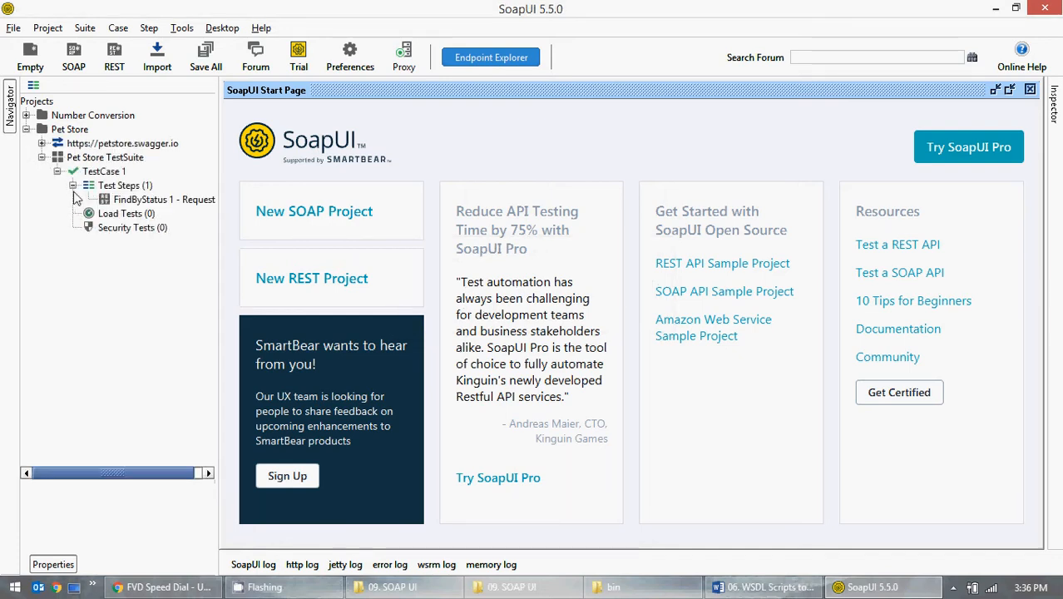
click(72, 185)
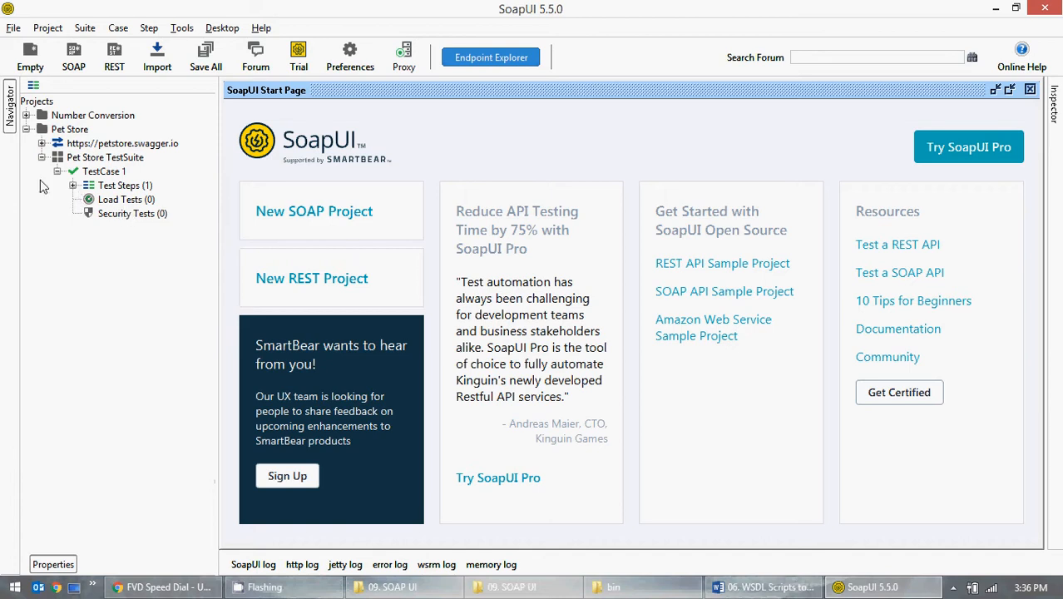
click(56, 172)
click(42, 158)
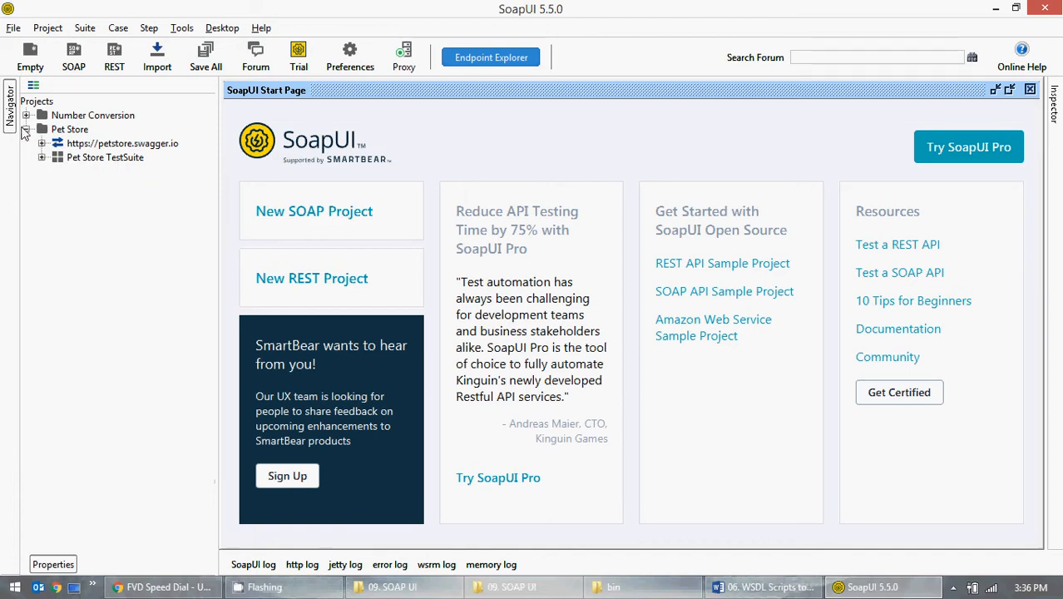
click(26, 129)
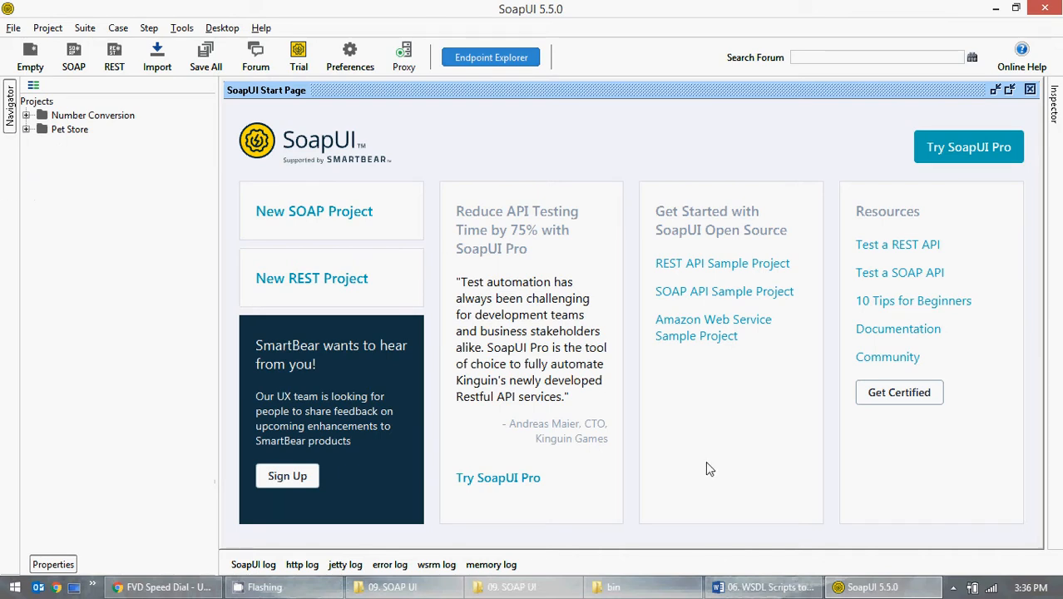
Step: Close the duplicate 09. SOAP UI folder window and leave the remaining one minimized
click(387, 587)
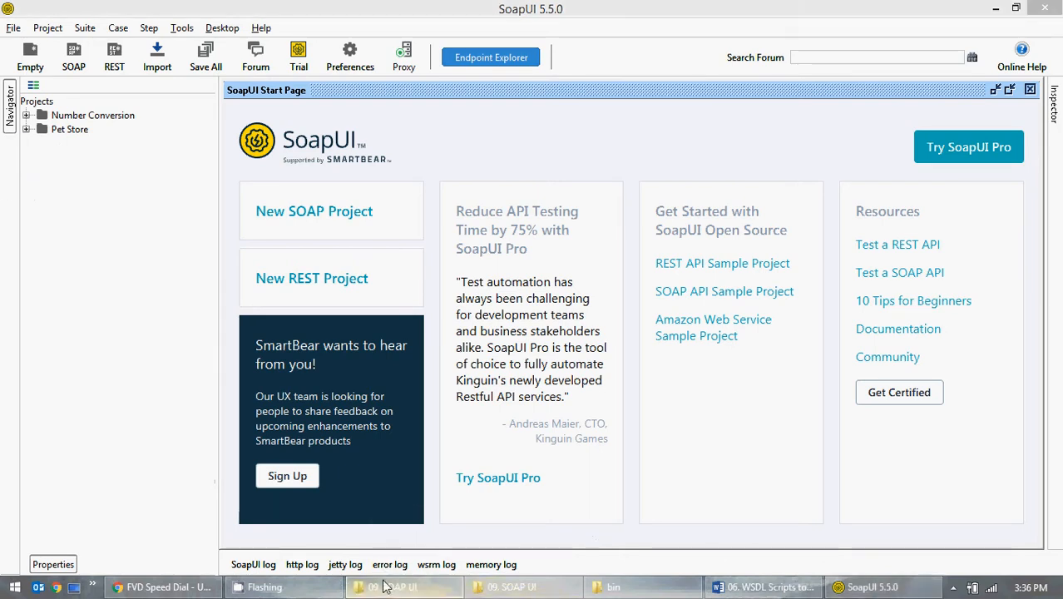
click(1022, 117)
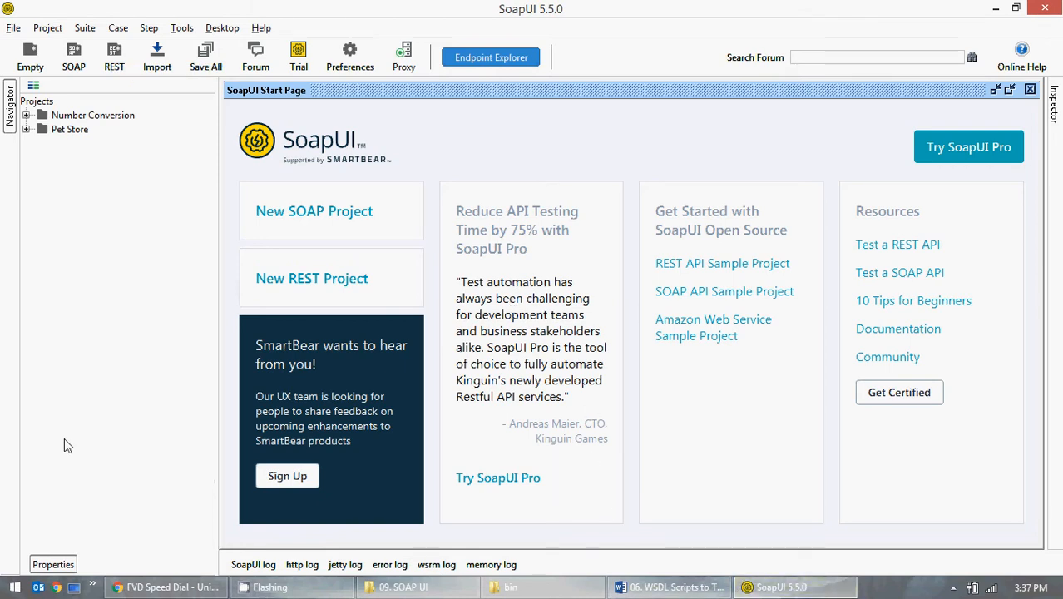
click(445, 592)
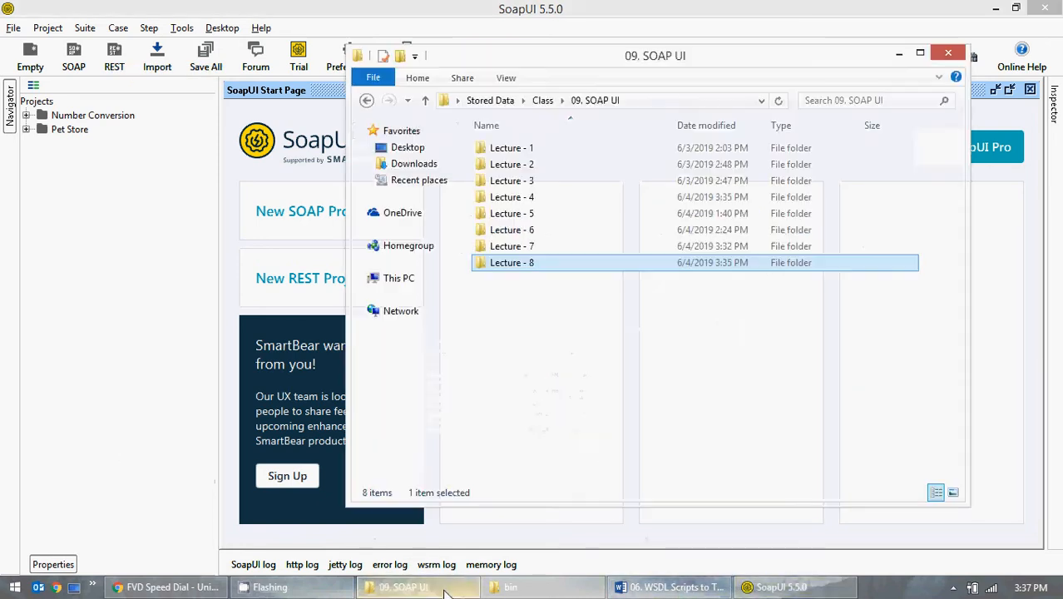
click(370, 587)
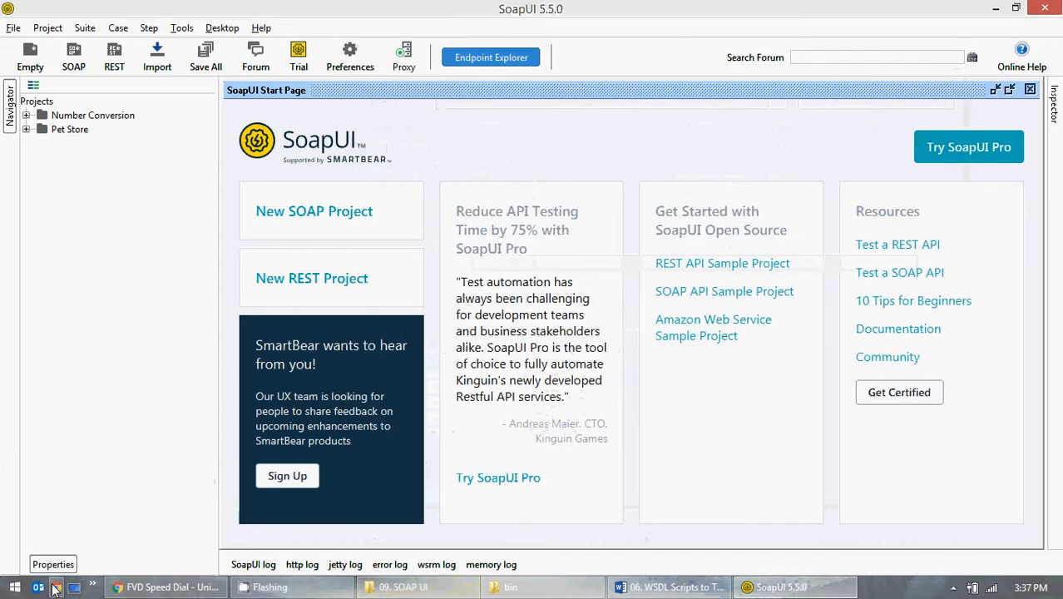
click(57, 587)
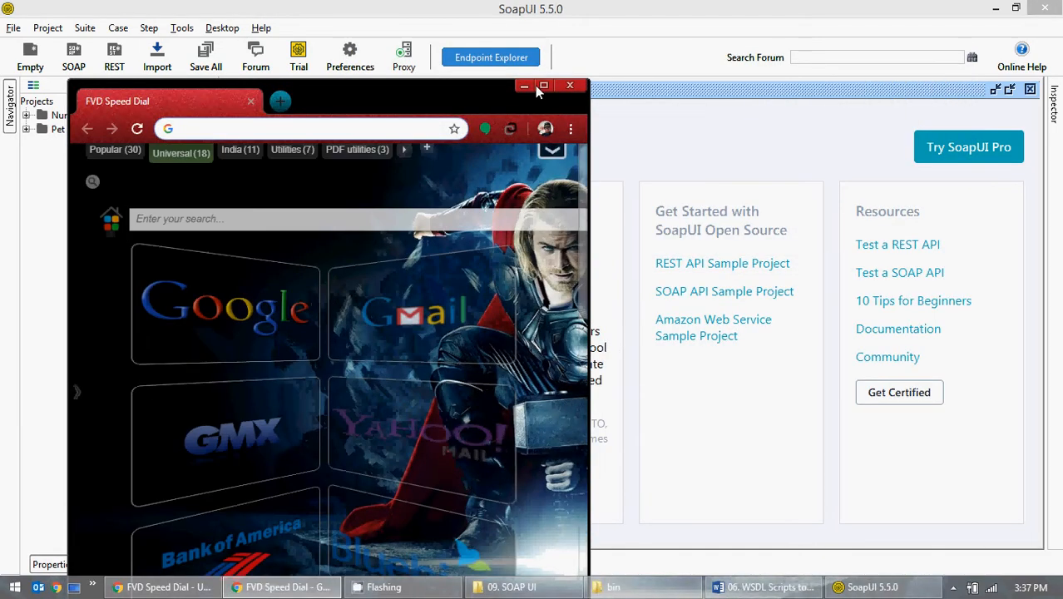
click(541, 86)
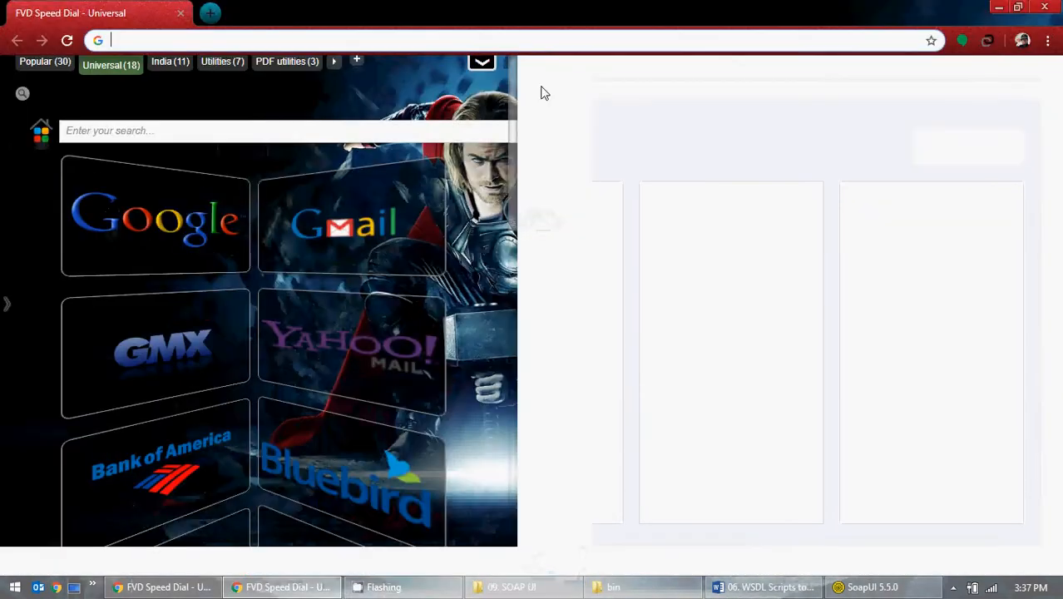
click(757, 587)
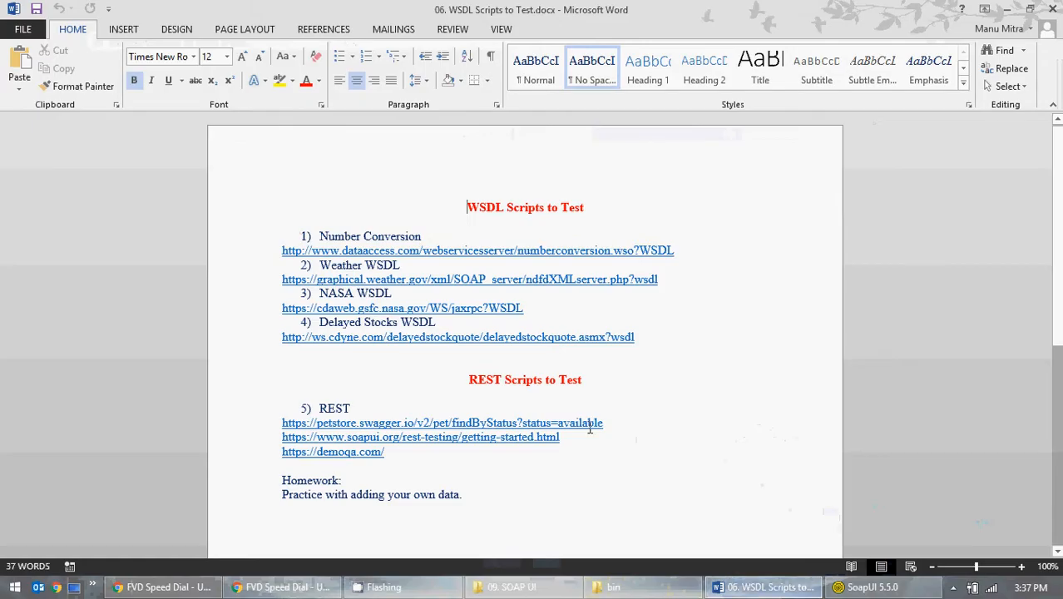
drag(394, 456, 280, 453)
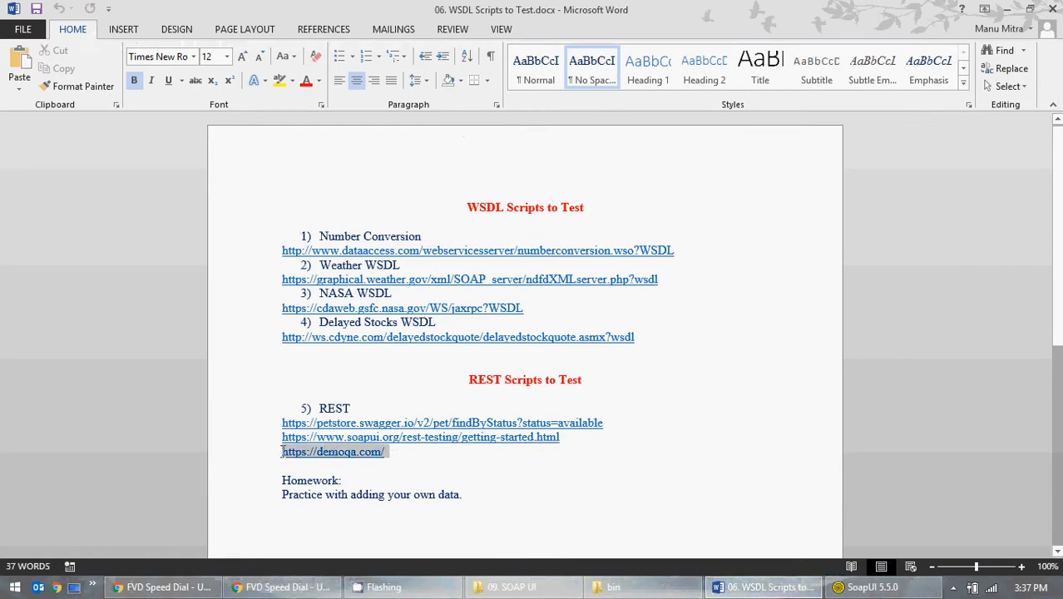
key(ctrl+c)
click(1006, 9)
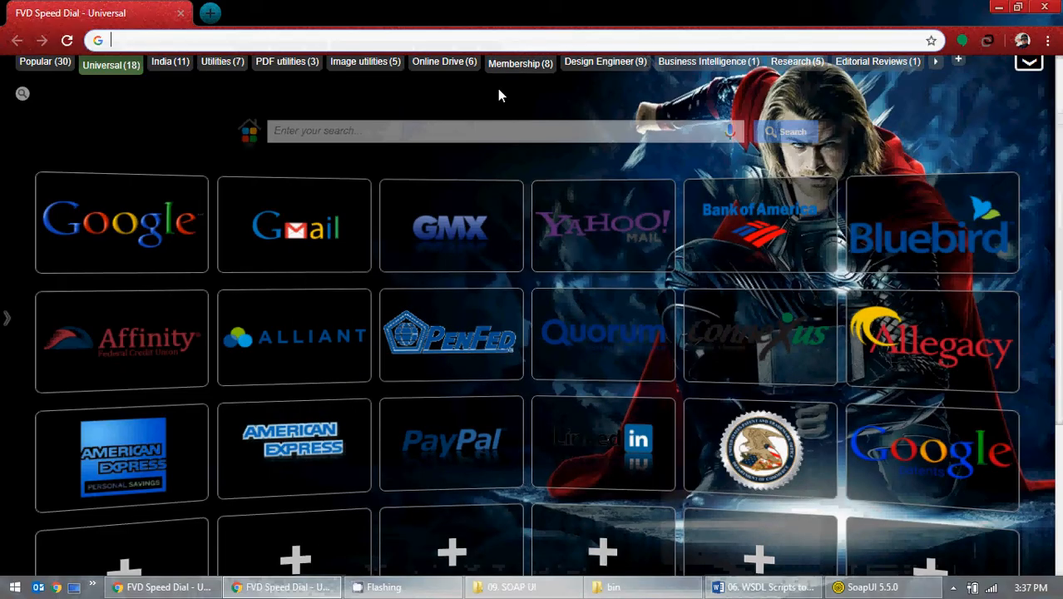
click(363, 38)
key(ctrl+v)
key(Return)
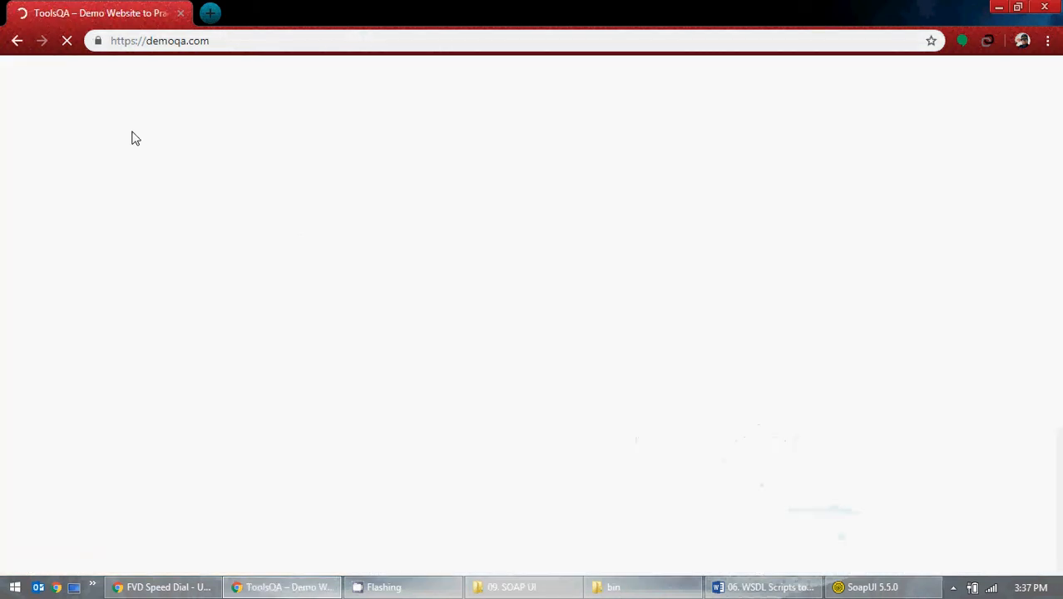
Step: Open demo.borland.com/gmopost/ in a new browser tab
click(209, 13)
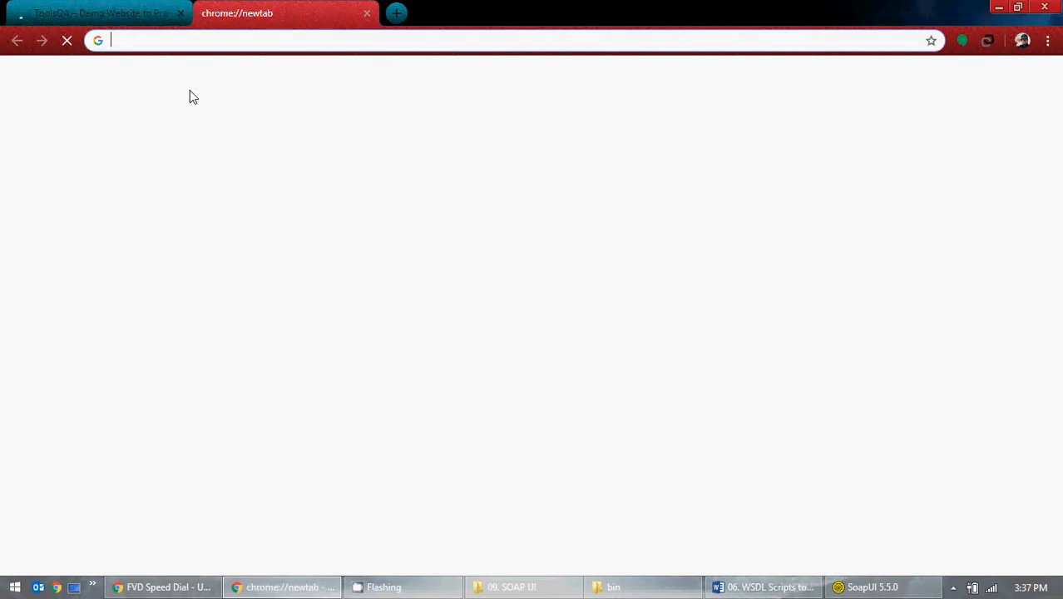
text(demo.borland.com/gmopost/)
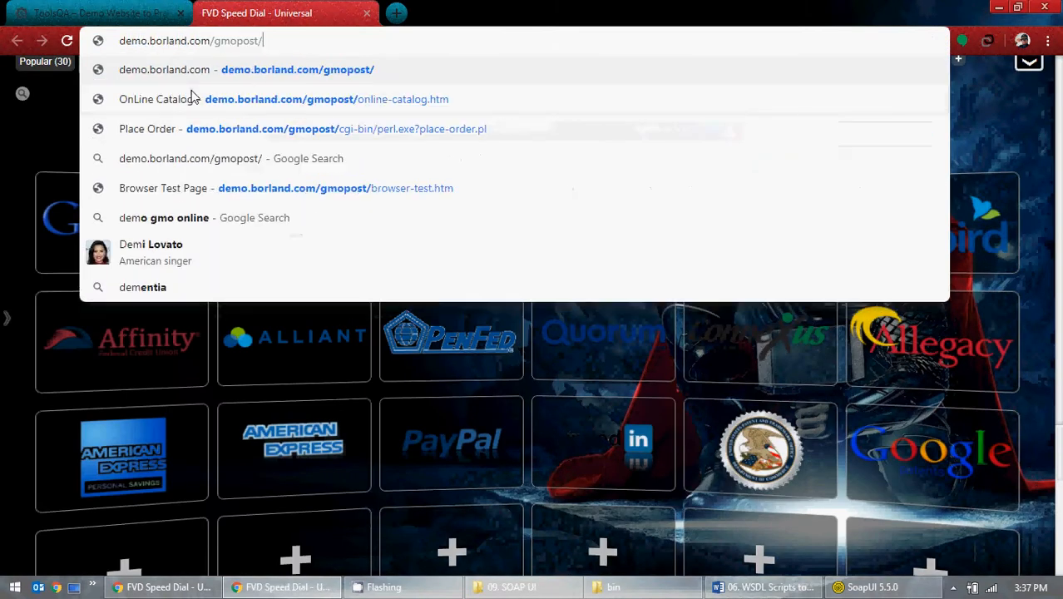
key(Return)
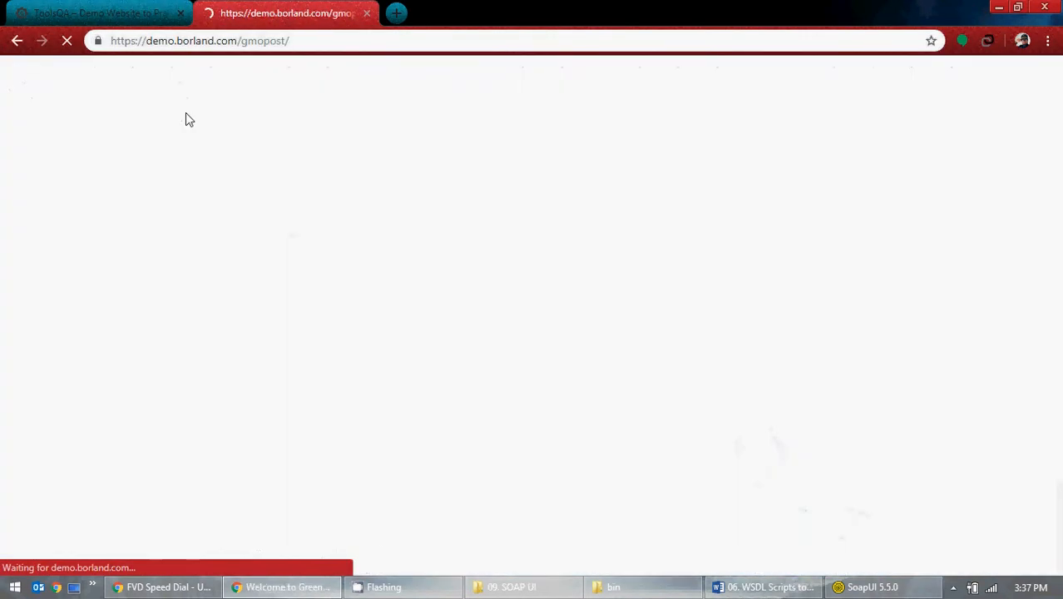
Step: Copy the address of the demo.borland.com page and close the ToolsQA tab
click(241, 40)
key(ctrl+c)
click(140, 13)
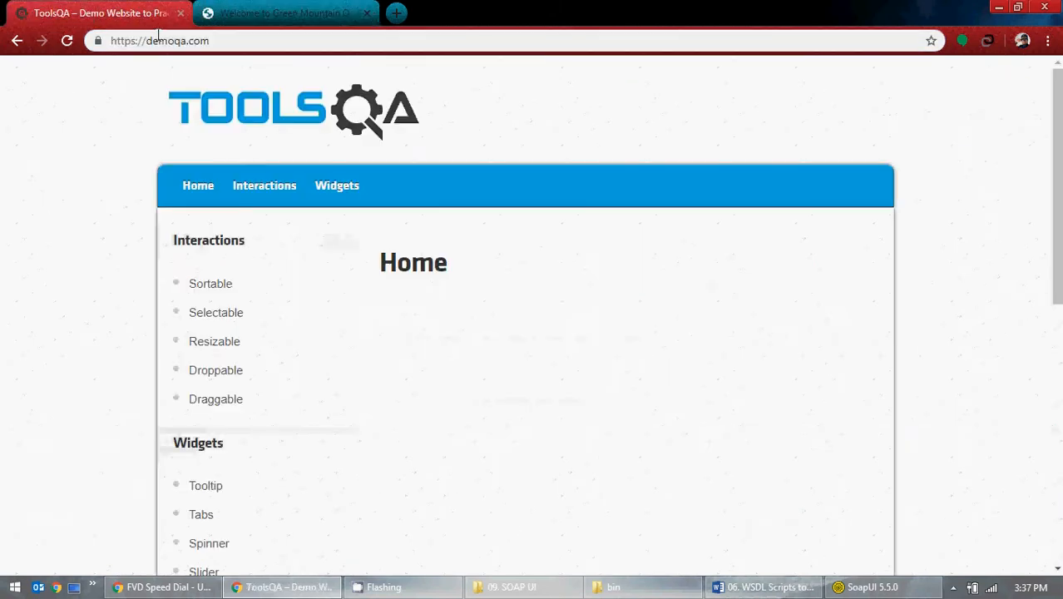
click(180, 14)
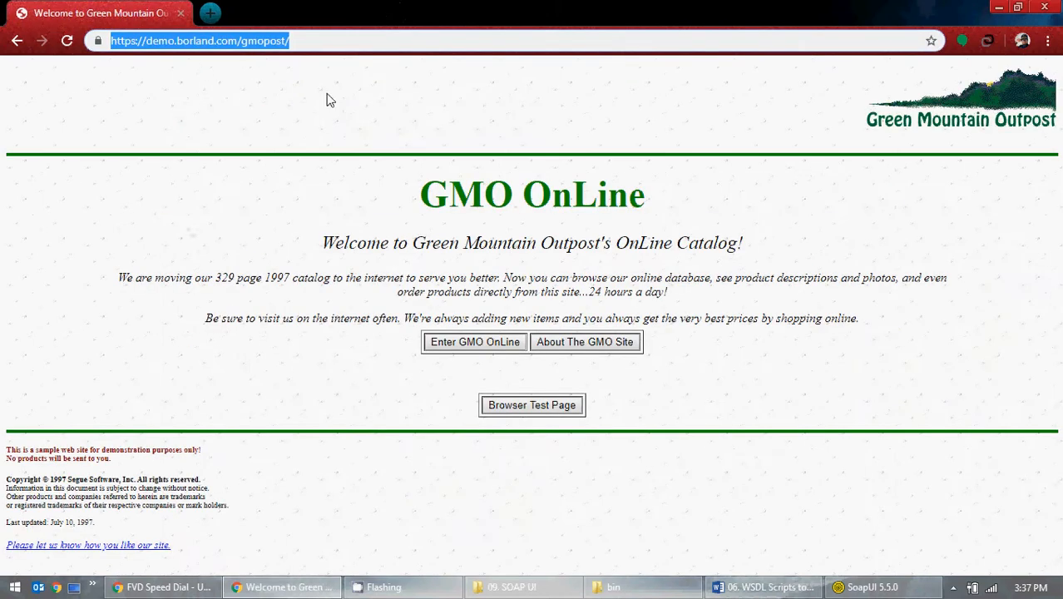
click(997, 8)
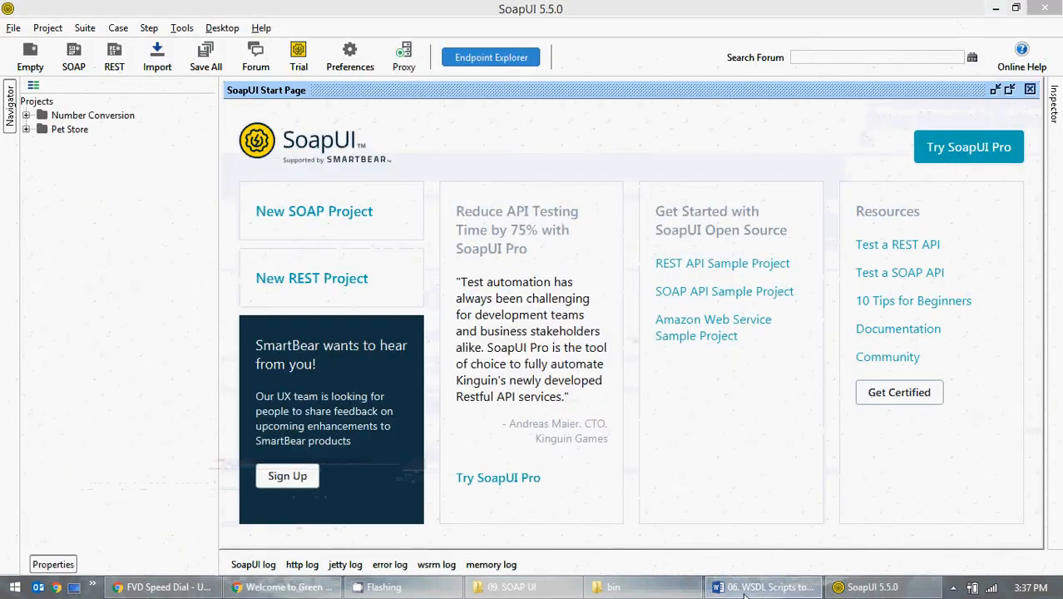
click(763, 586)
click(391, 465)
text(v)
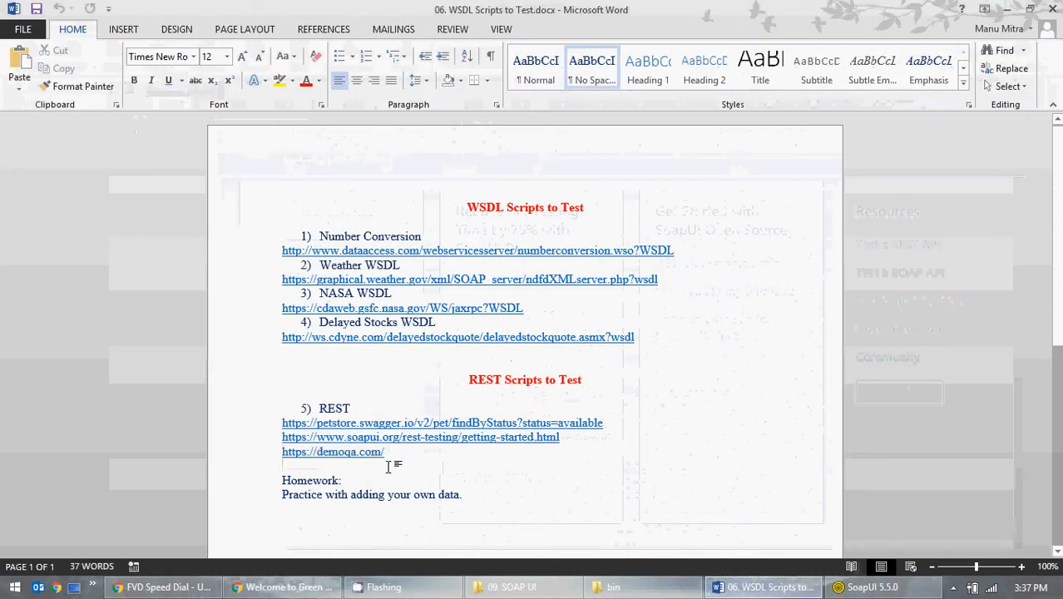
click(239, 464)
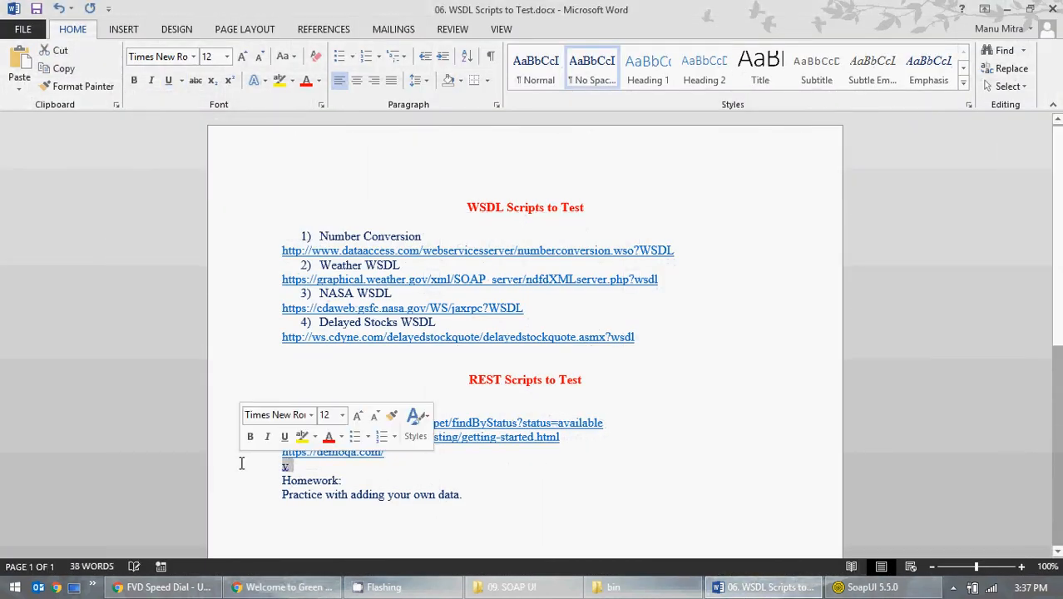
key(ctrl+v)
key(Return)
key(Return)
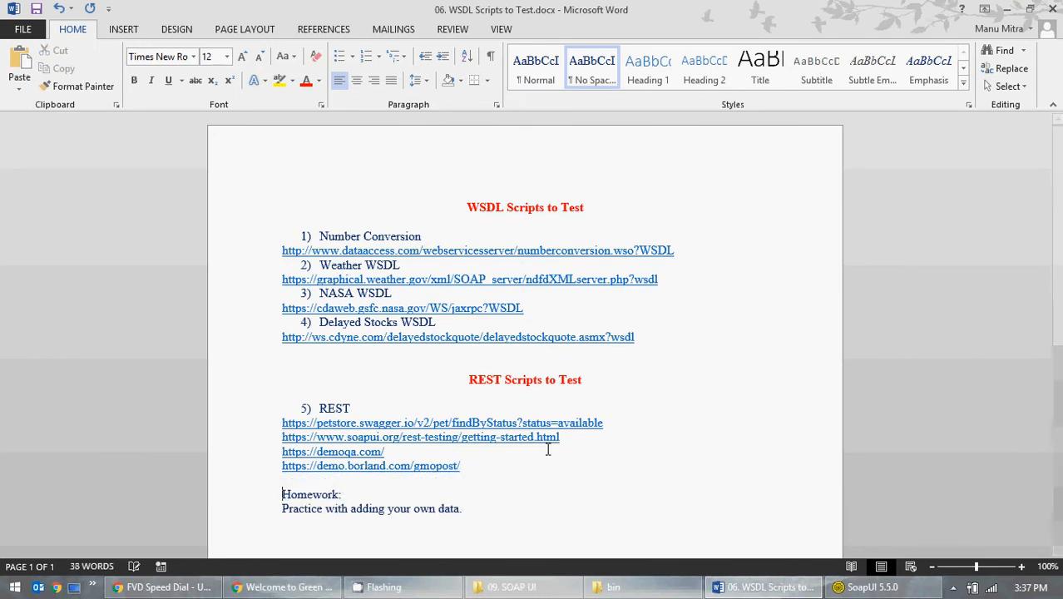
click(36, 10)
click(1006, 8)
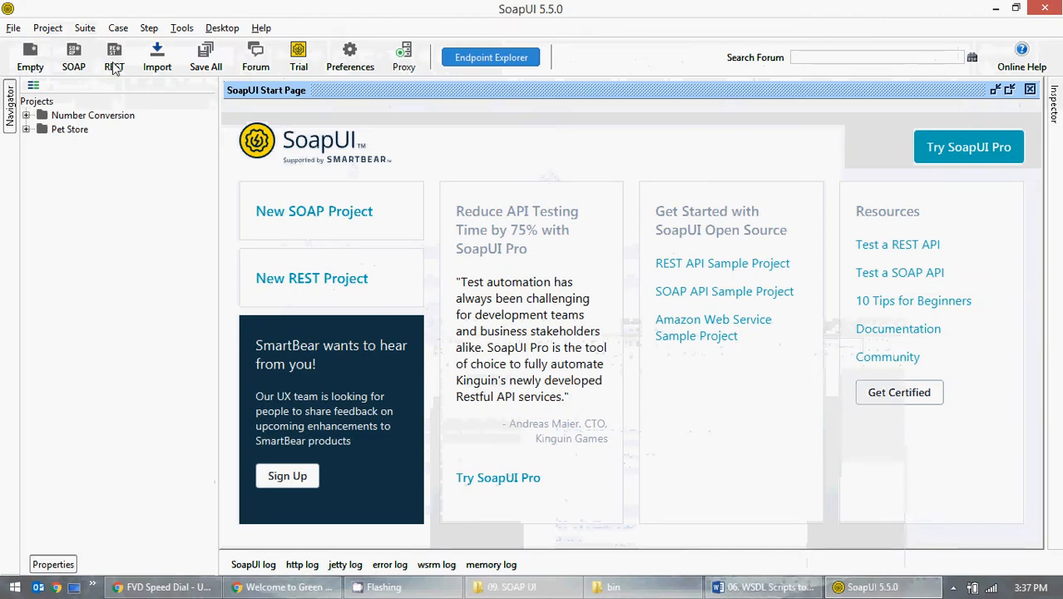
Step: Switch to the Green Mountain Outpost site in Chrome, view its GMO OnLine catalog, and return to SoapUI
click(283, 587)
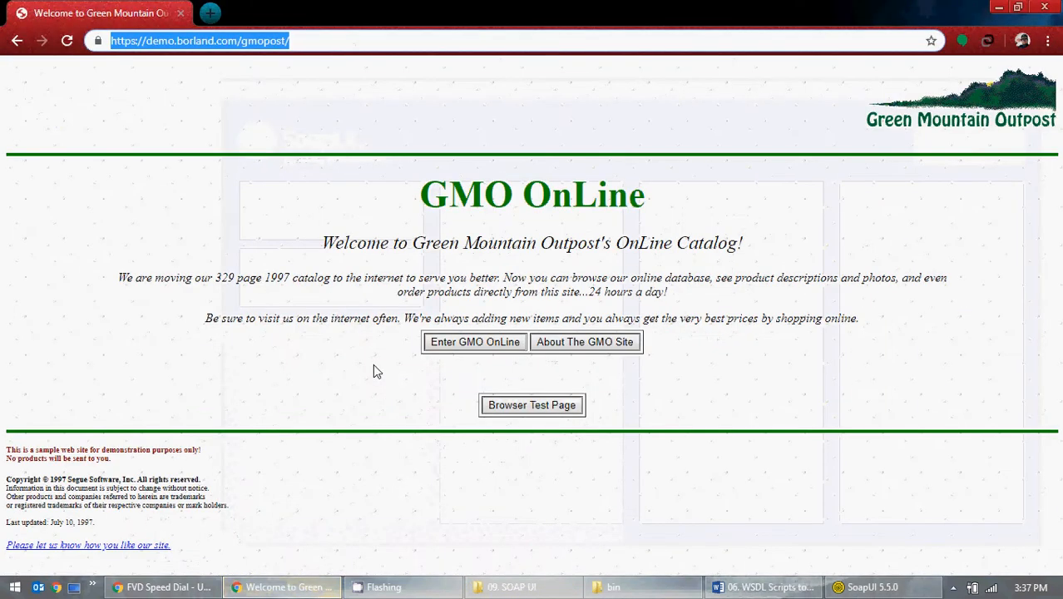
click(256, 253)
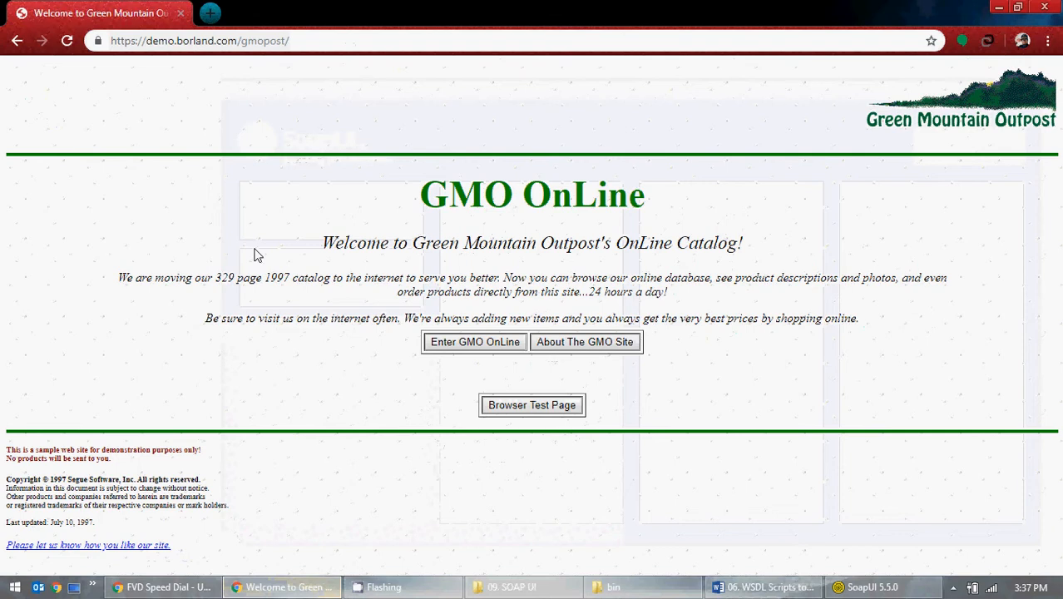
click(468, 349)
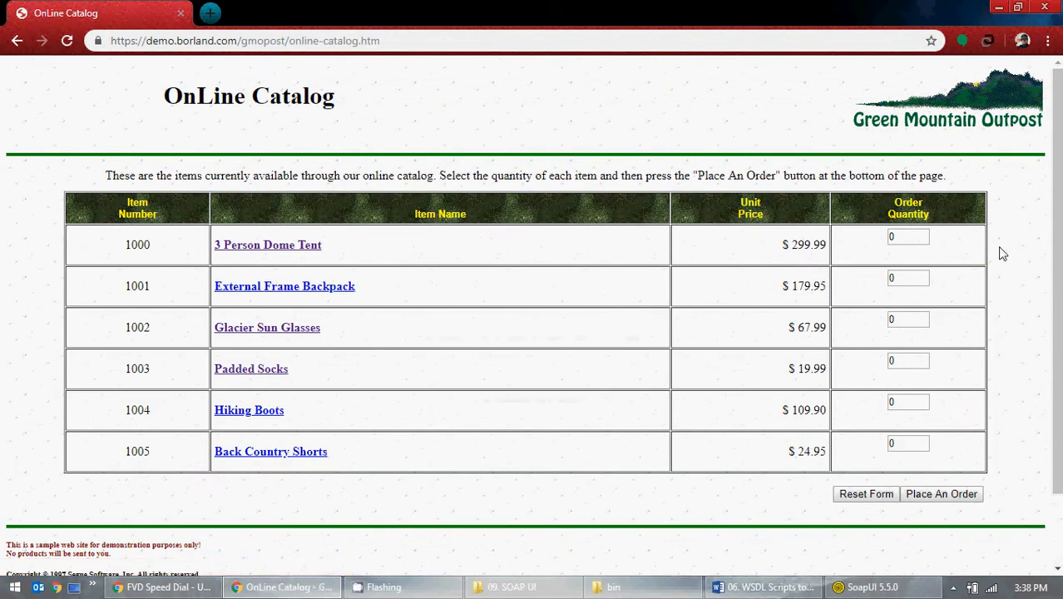
key(alt+Left)
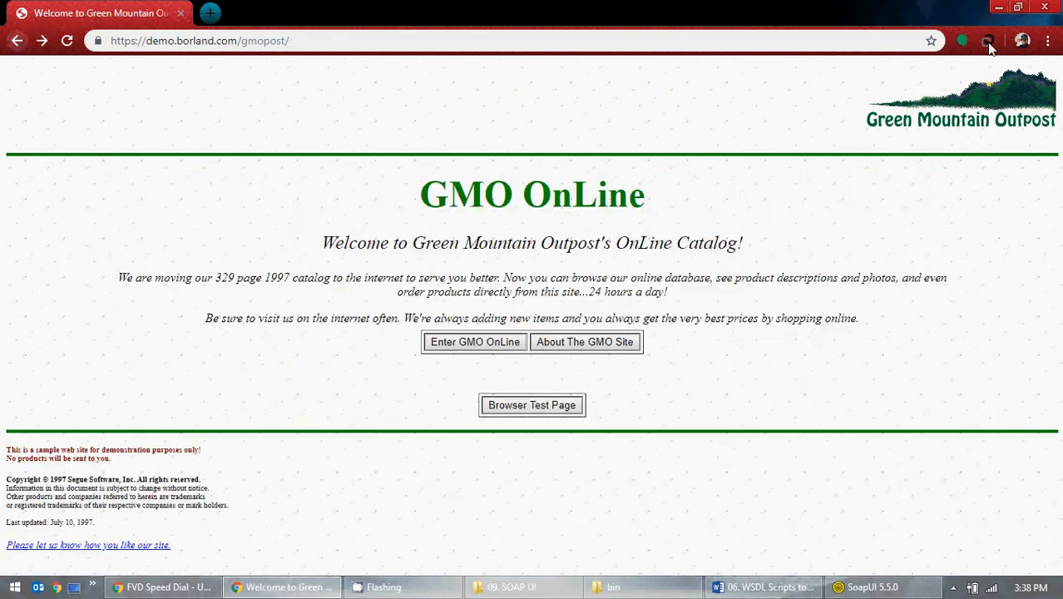
click(996, 9)
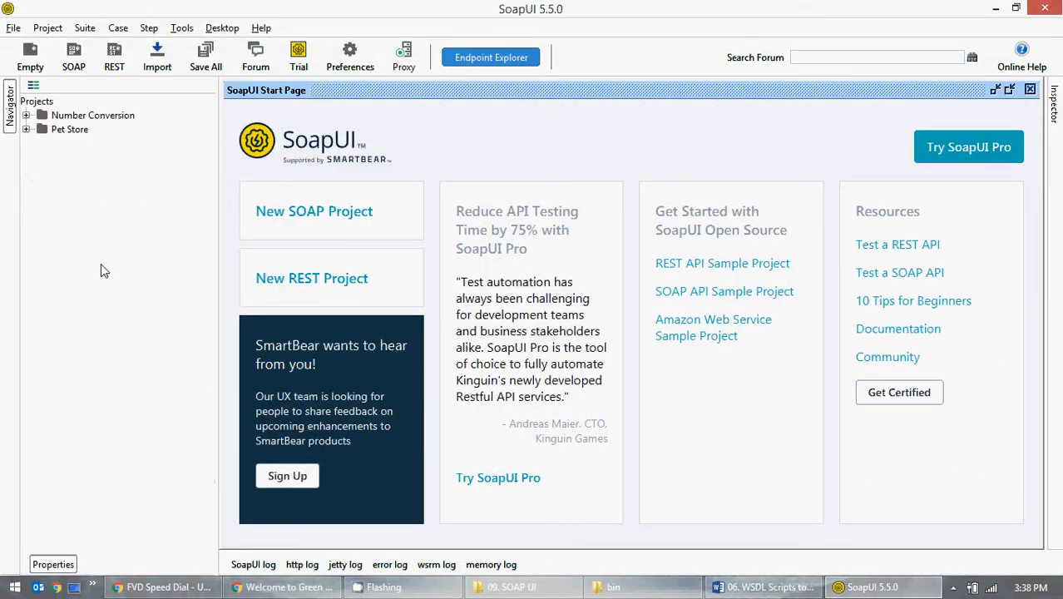
click(119, 60)
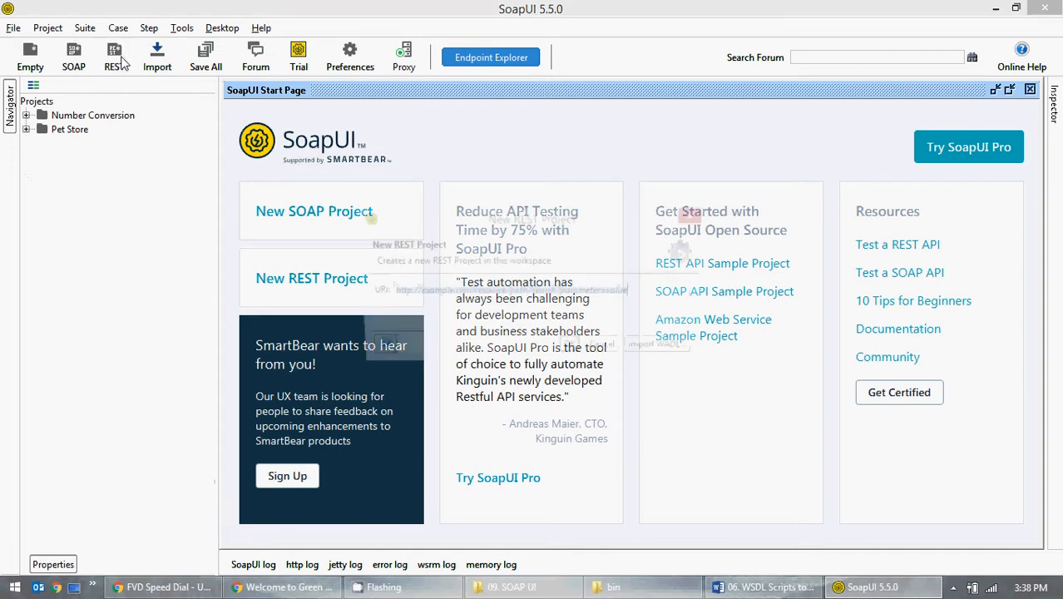
key(ctrl+v)
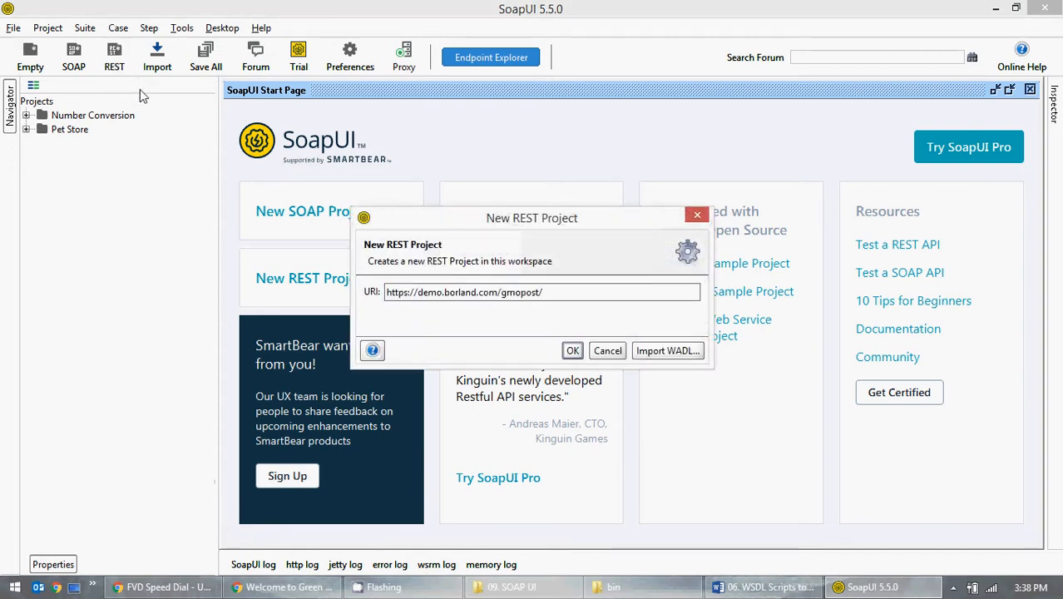
click(573, 351)
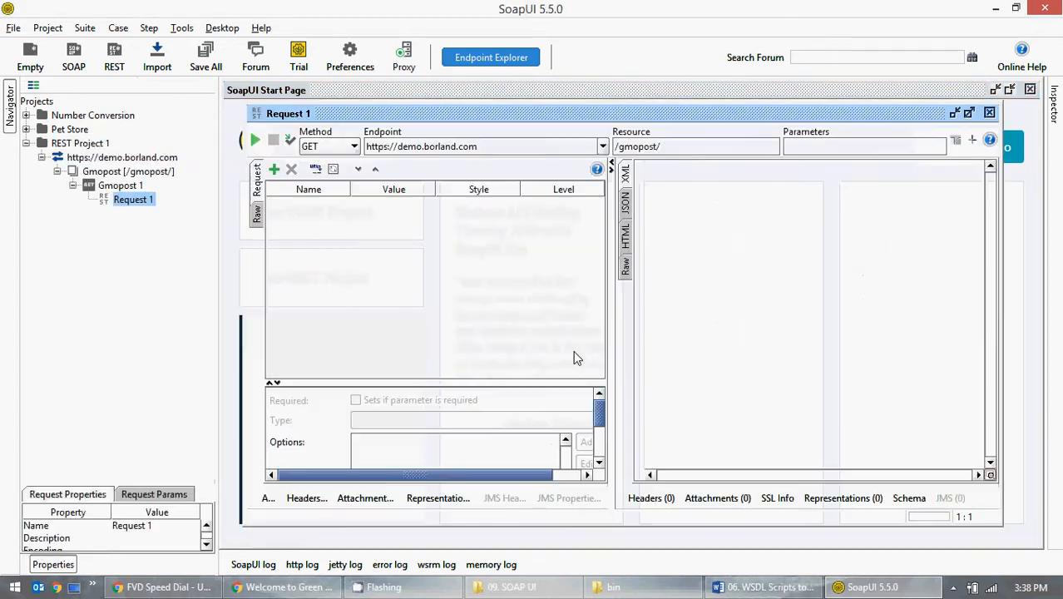
click(969, 114)
Step: Rename the new REST project as GMO Online
click(71, 144)
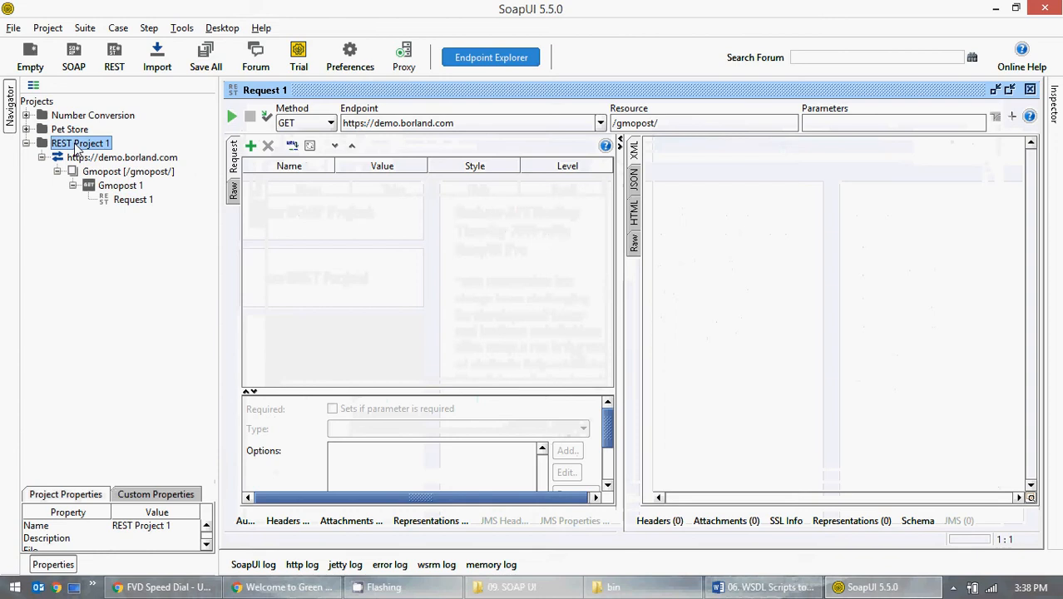
right_click(76, 146)
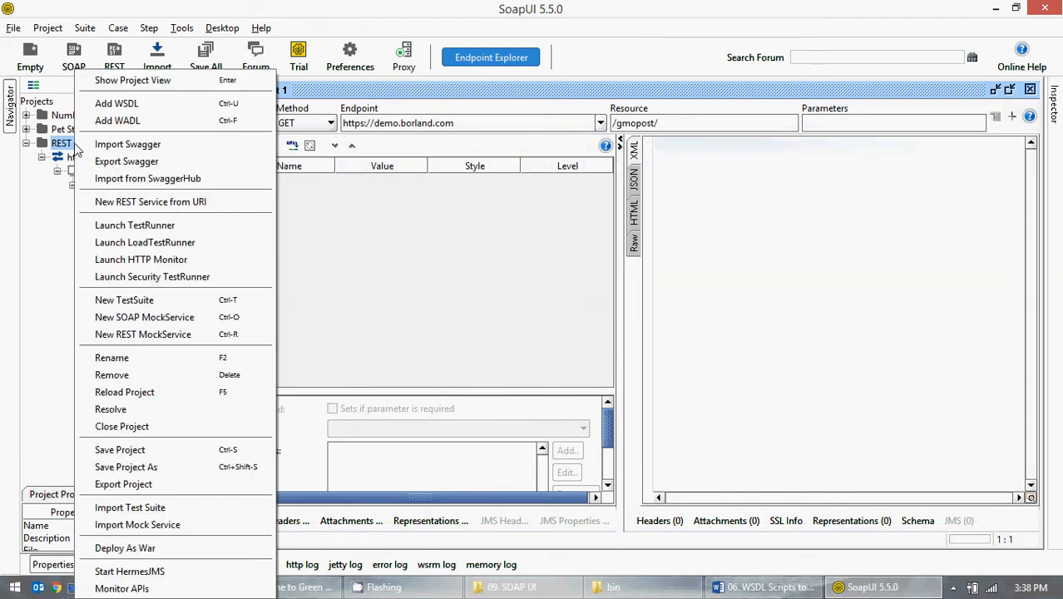
click(116, 358)
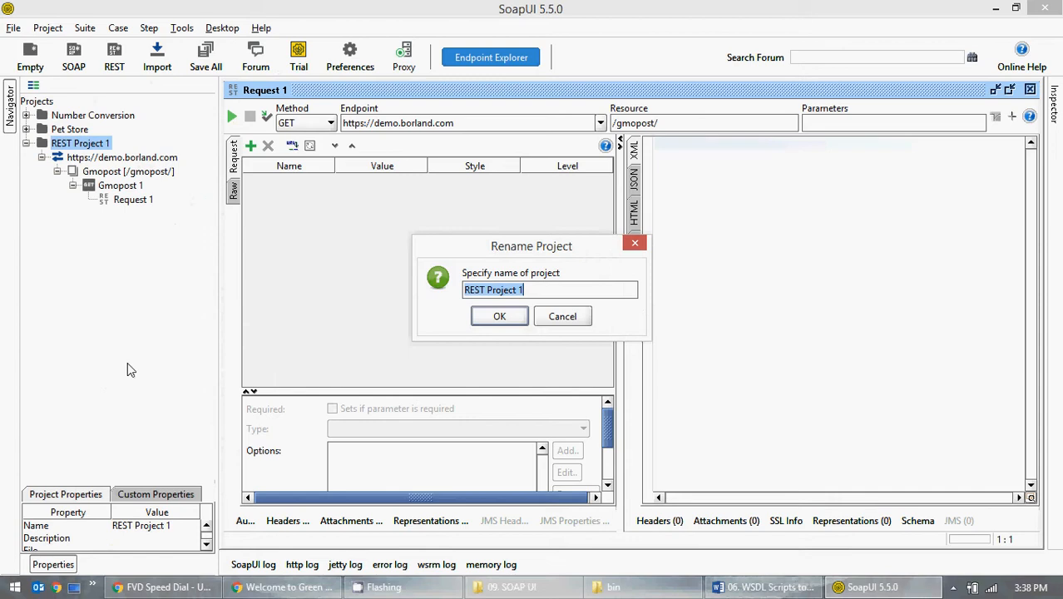
text(G)
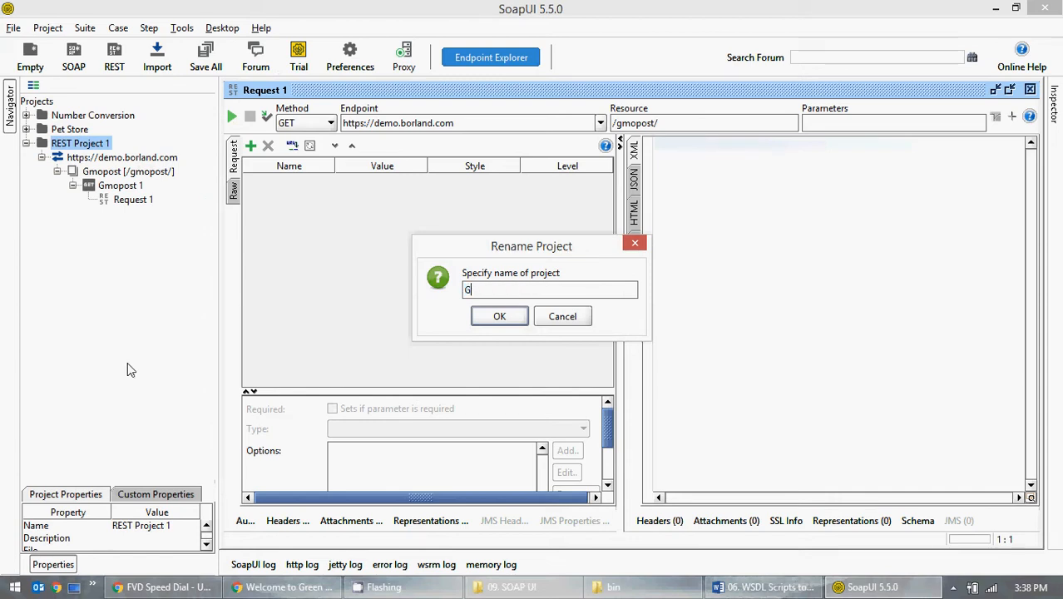
text(MO Online)
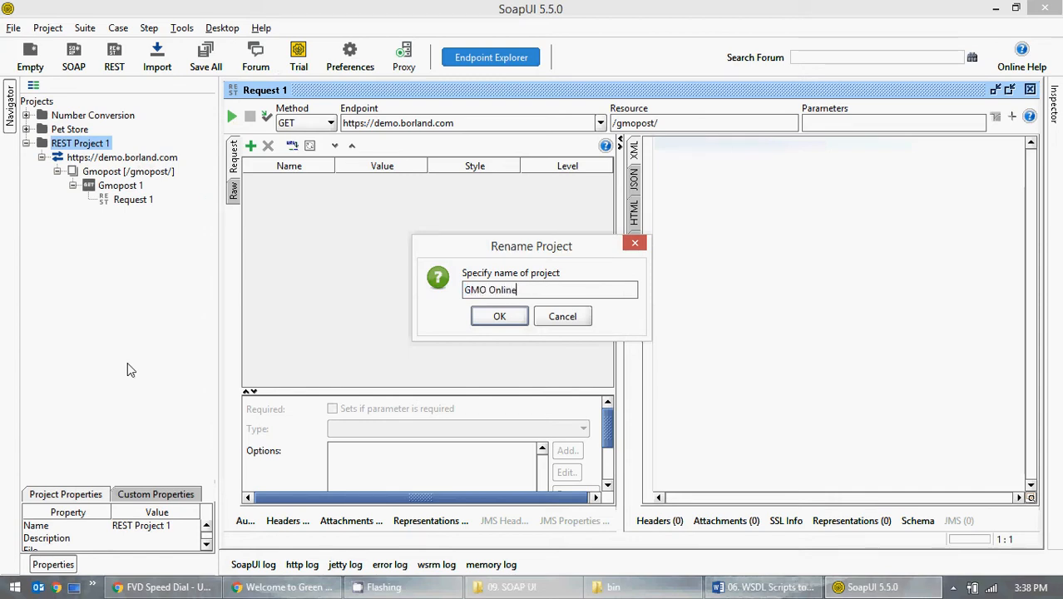
click(504, 321)
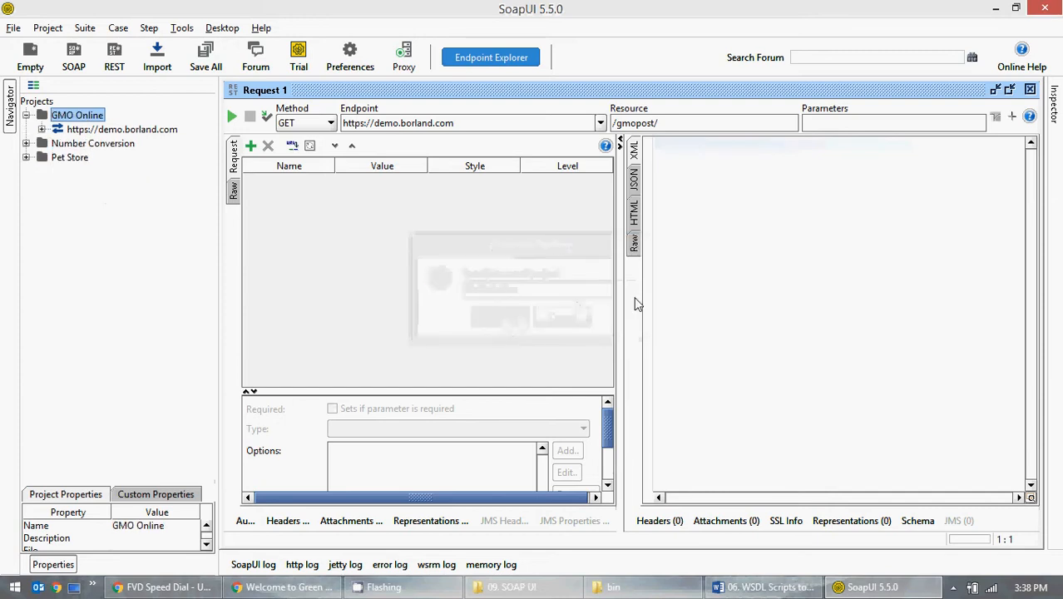
click(42, 130)
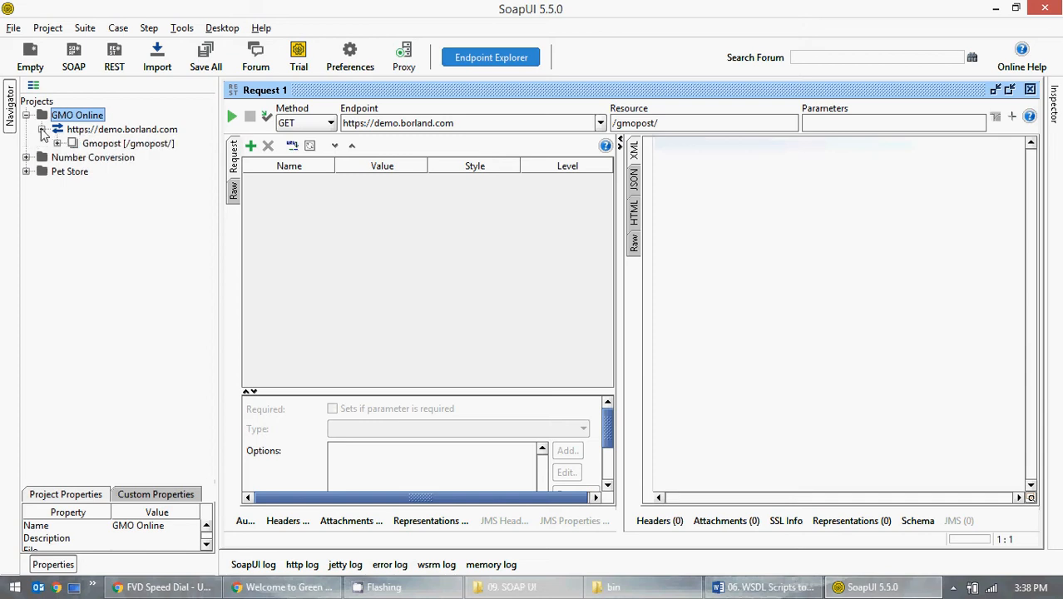
click(56, 143)
click(56, 143)
click(42, 130)
double_click(108, 130)
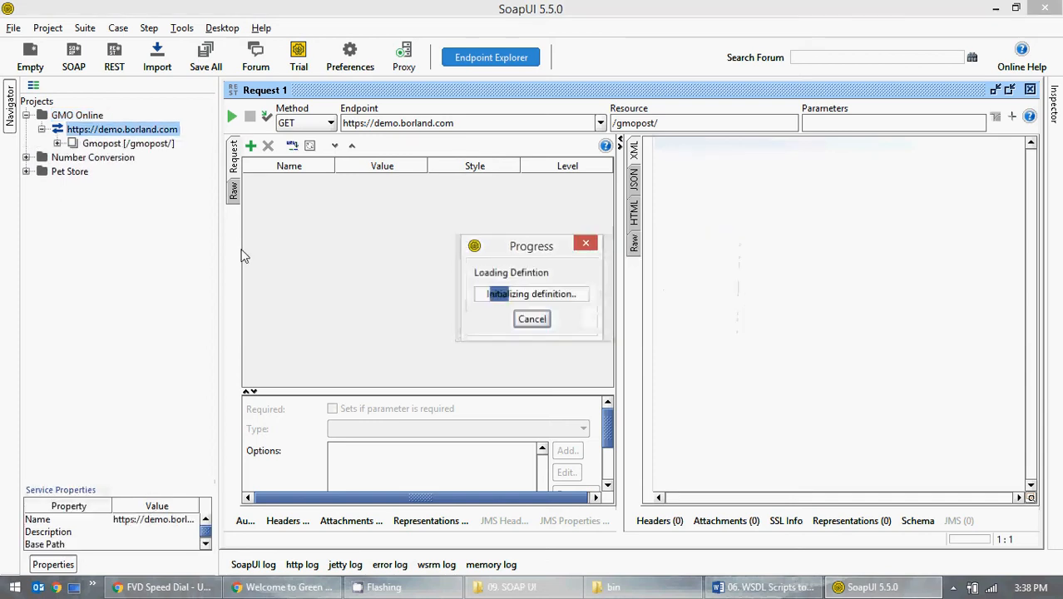
click(697, 136)
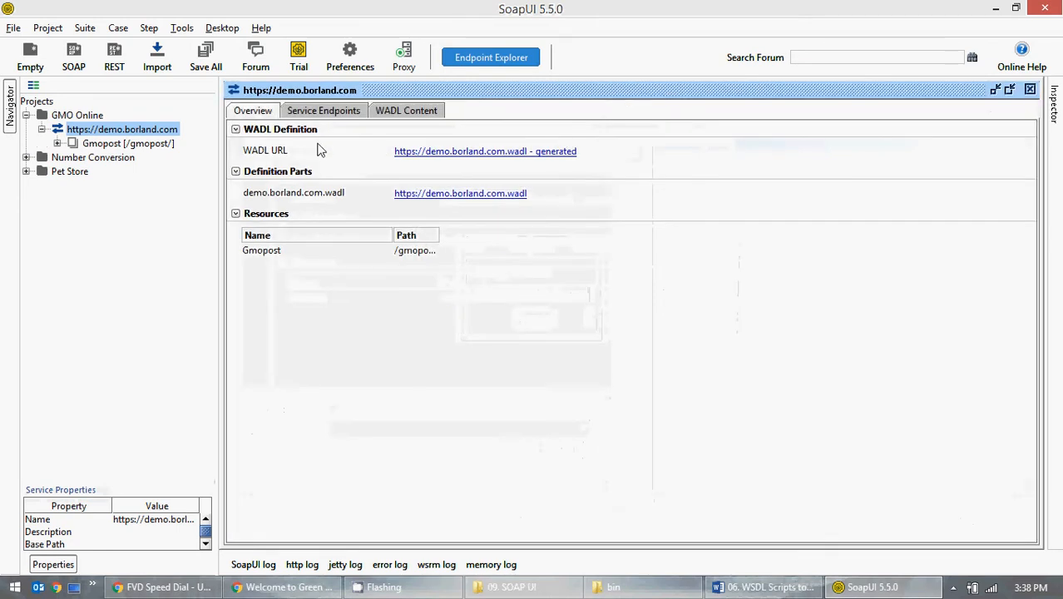
Step: Examine the service's endpoints, WADL resources and methods, and overview, and close the service viewer and request windows
click(333, 116)
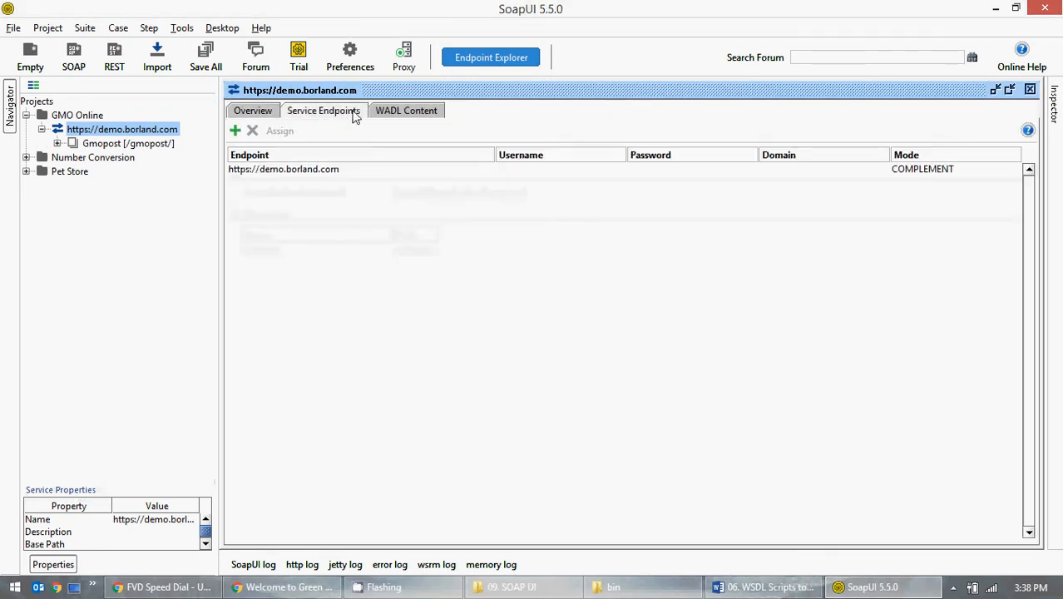
click(400, 112)
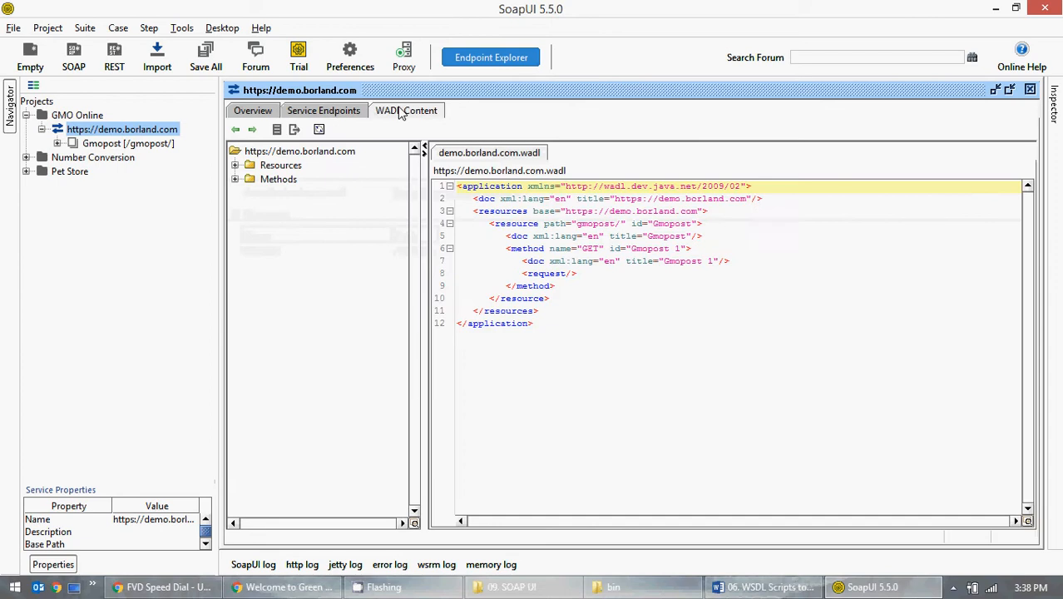
click(235, 166)
click(235, 193)
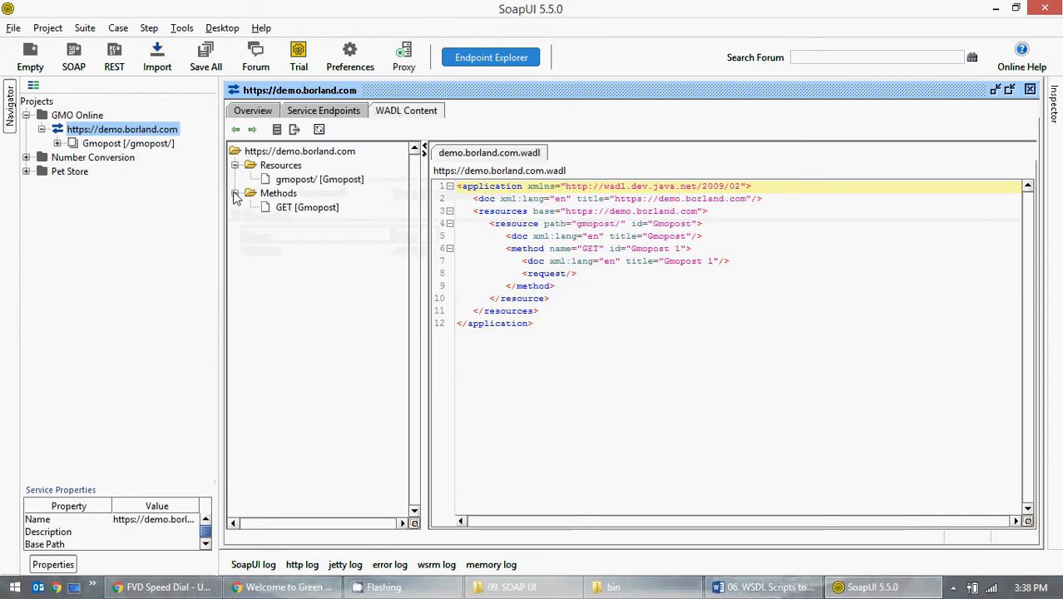
click(322, 115)
click(260, 113)
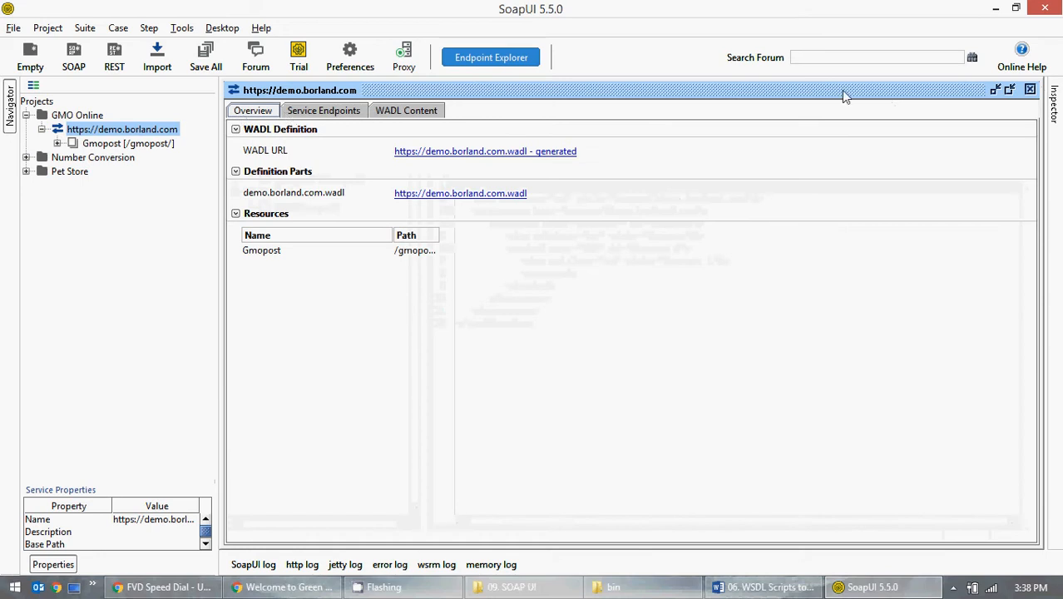
click(1030, 89)
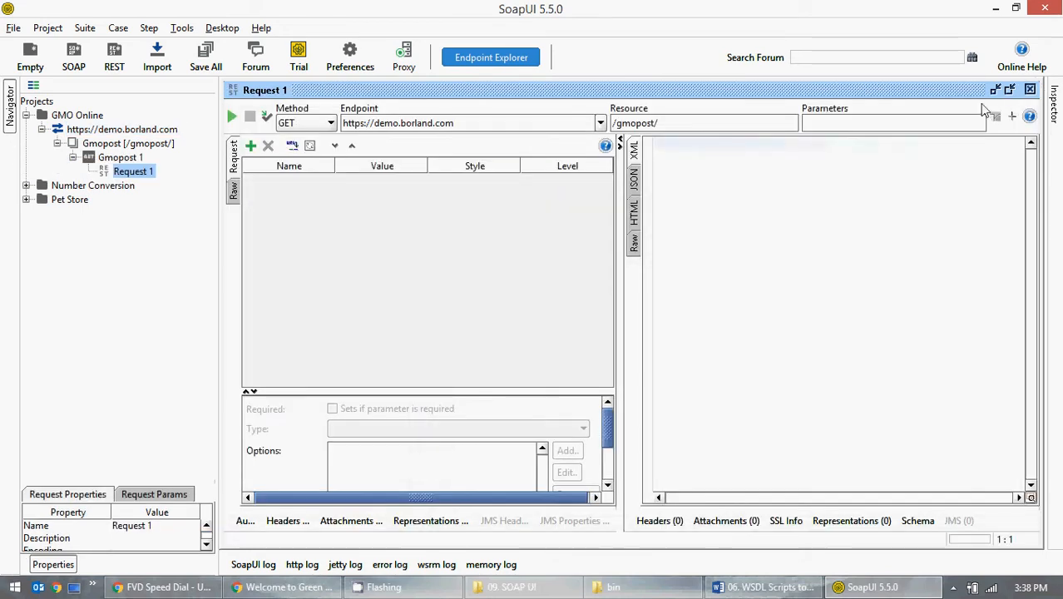
click(1030, 89)
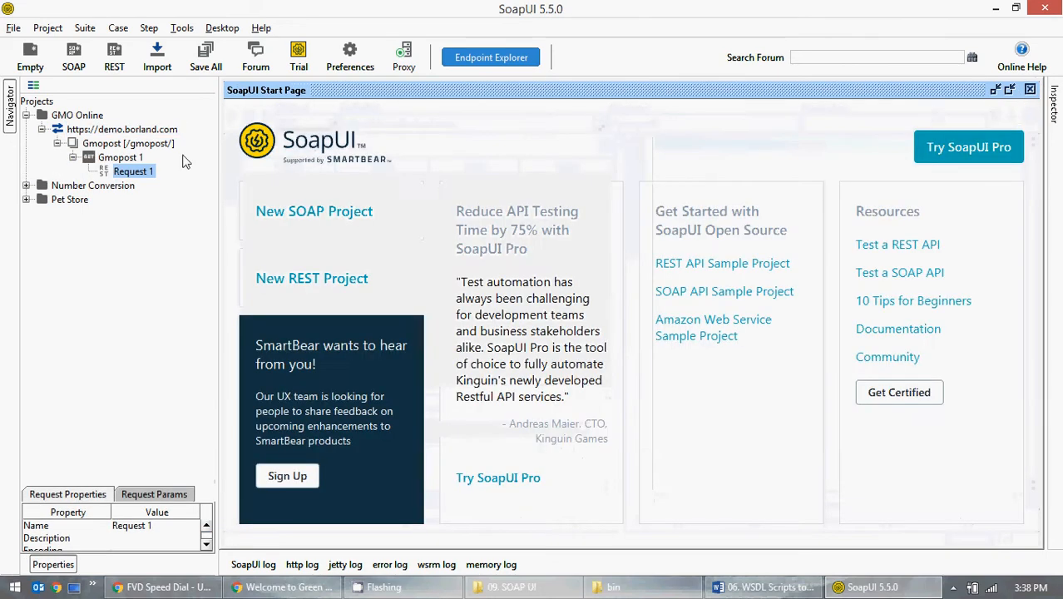
click(42, 129)
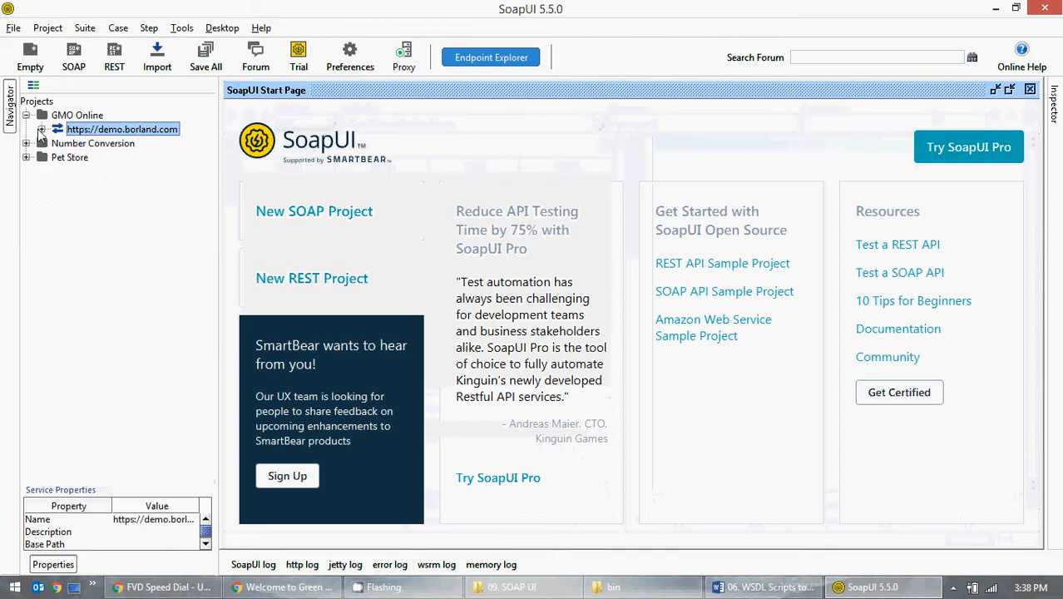
right_click(74, 136)
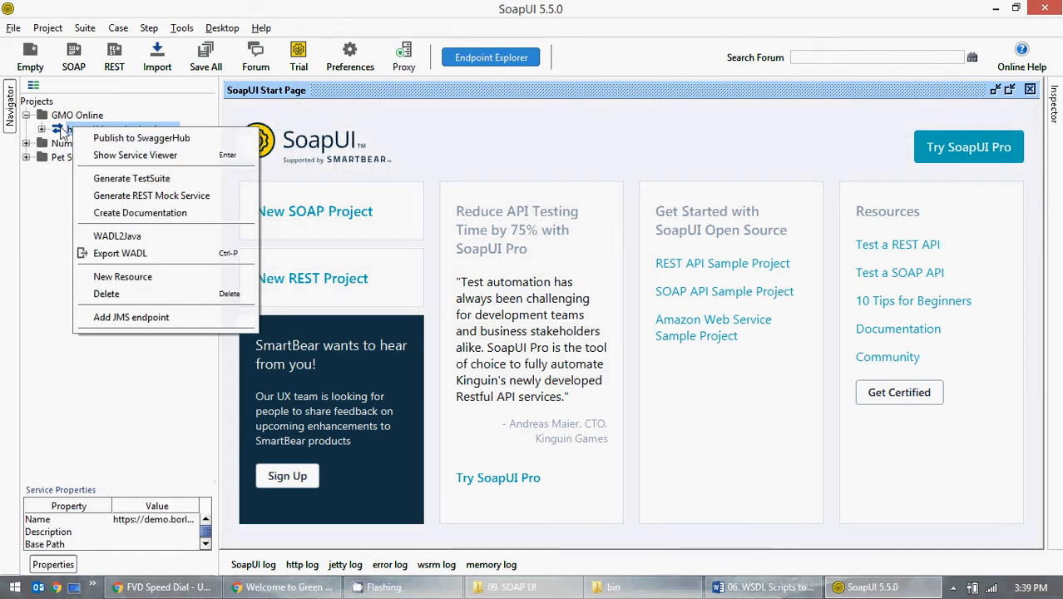
key(Return)
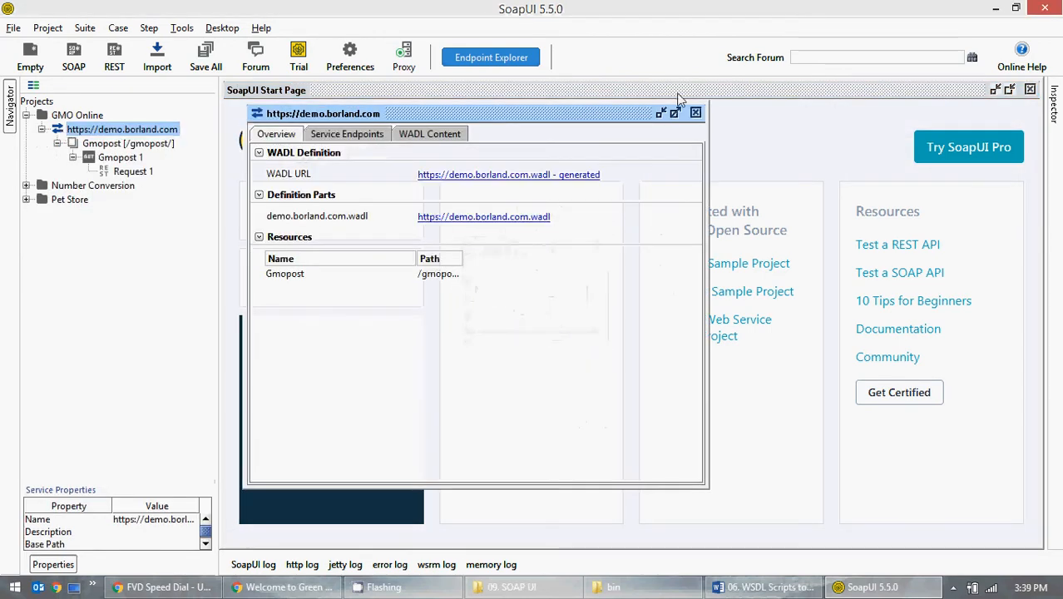
click(695, 113)
click(117, 159)
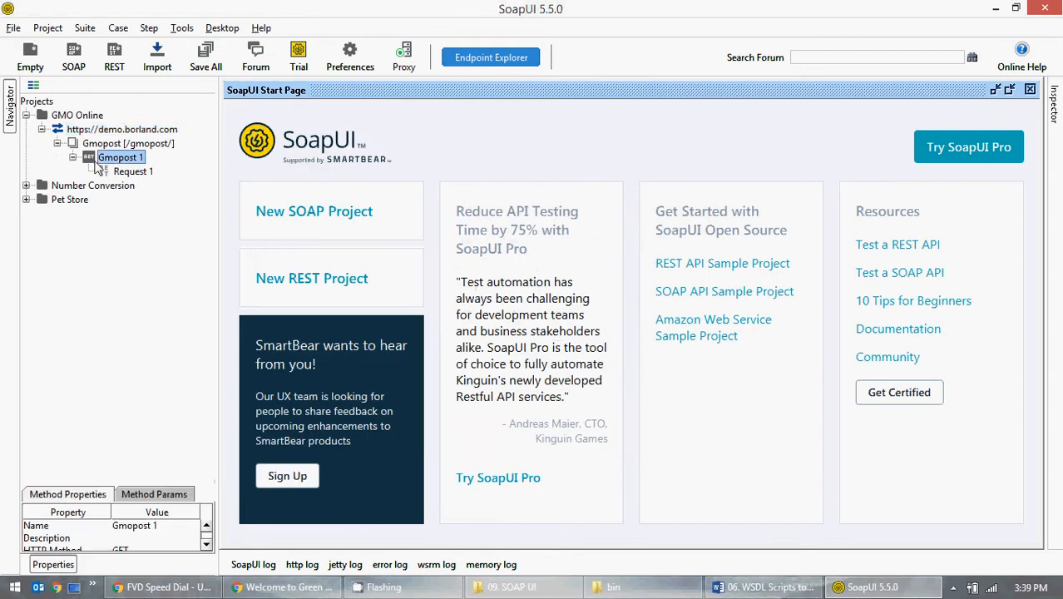
double_click(97, 161)
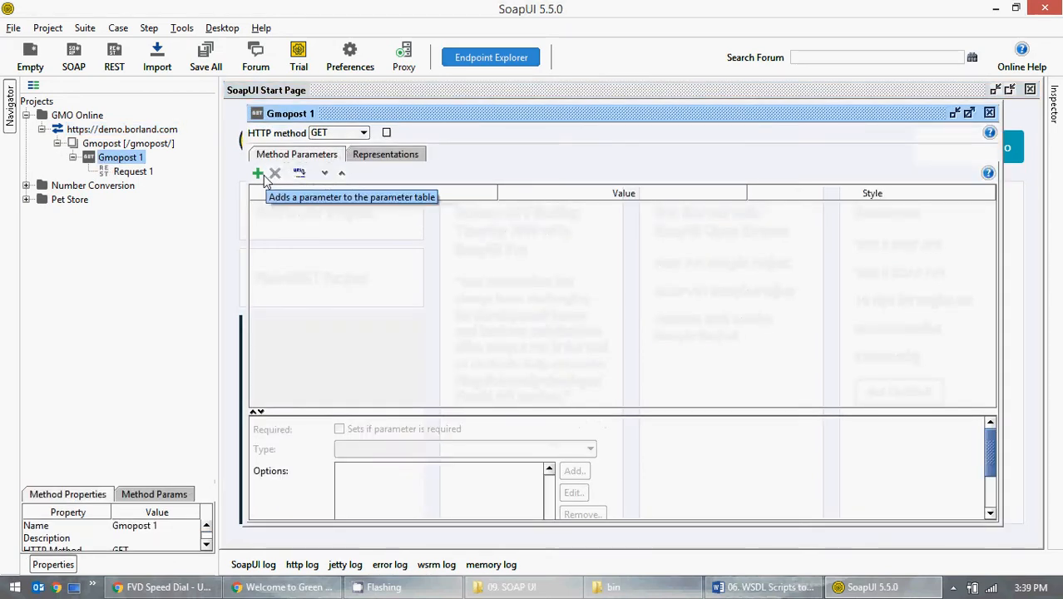
click(988, 112)
click(41, 130)
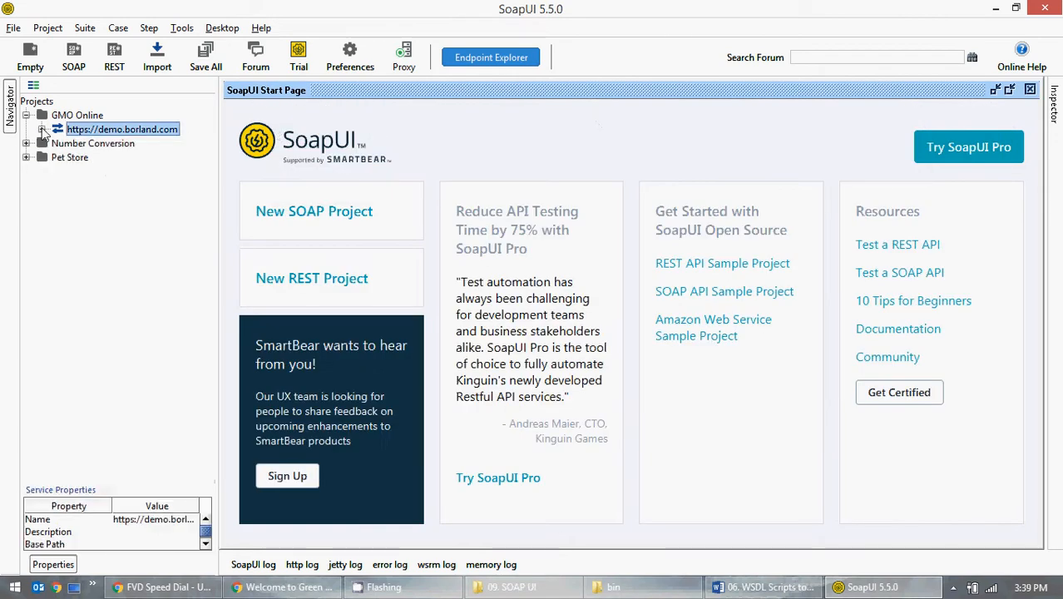
right_click(94, 130)
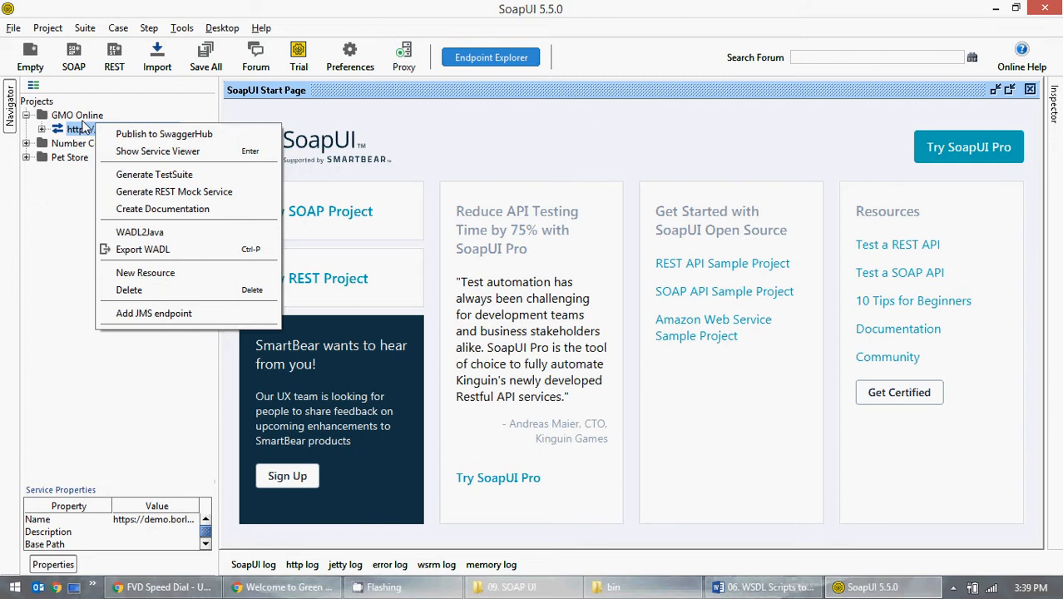
click(154, 175)
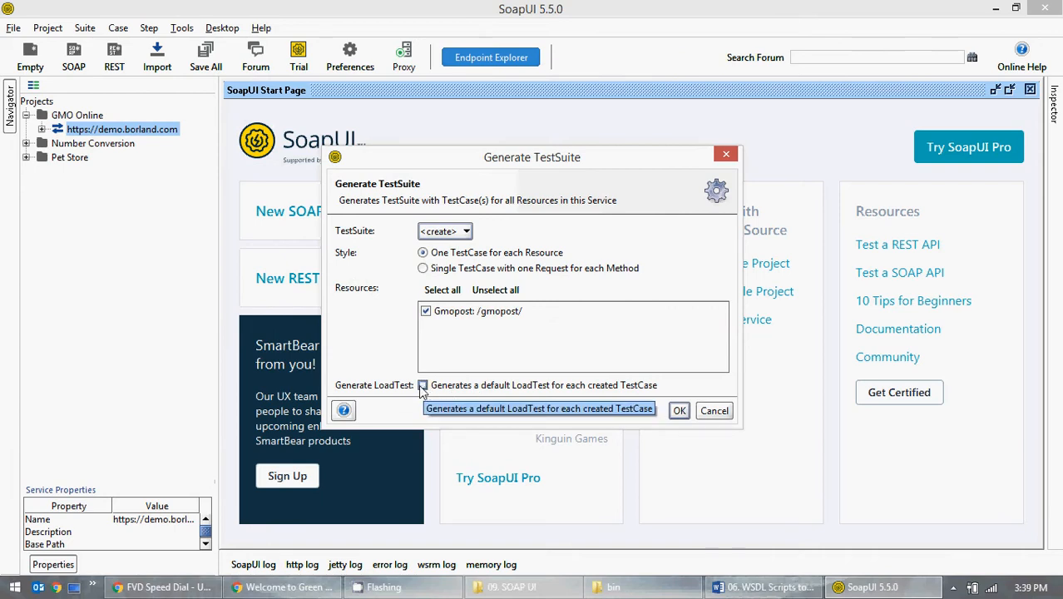
click(453, 233)
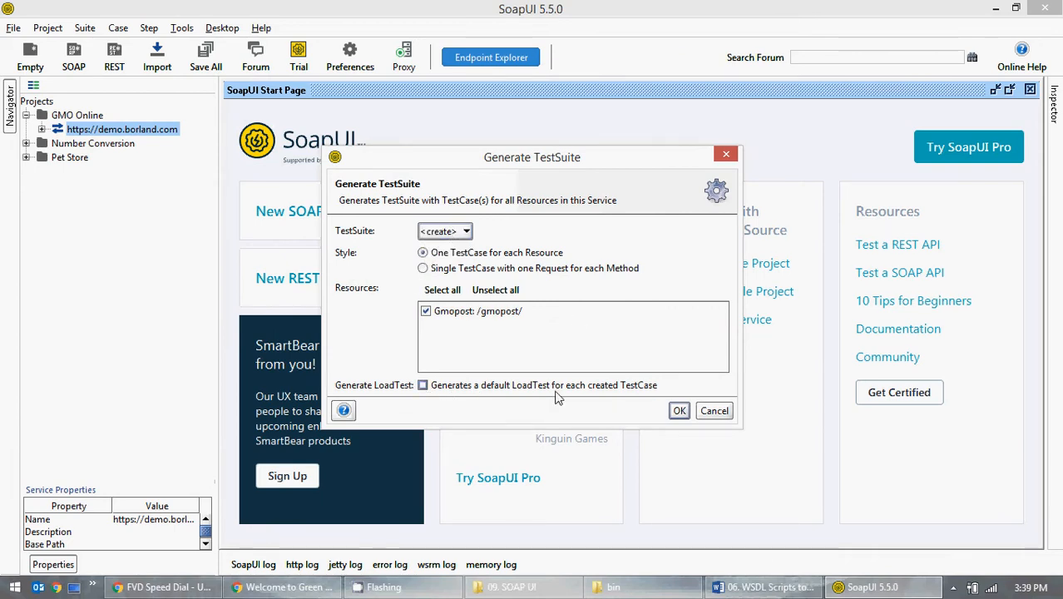
click(680, 411)
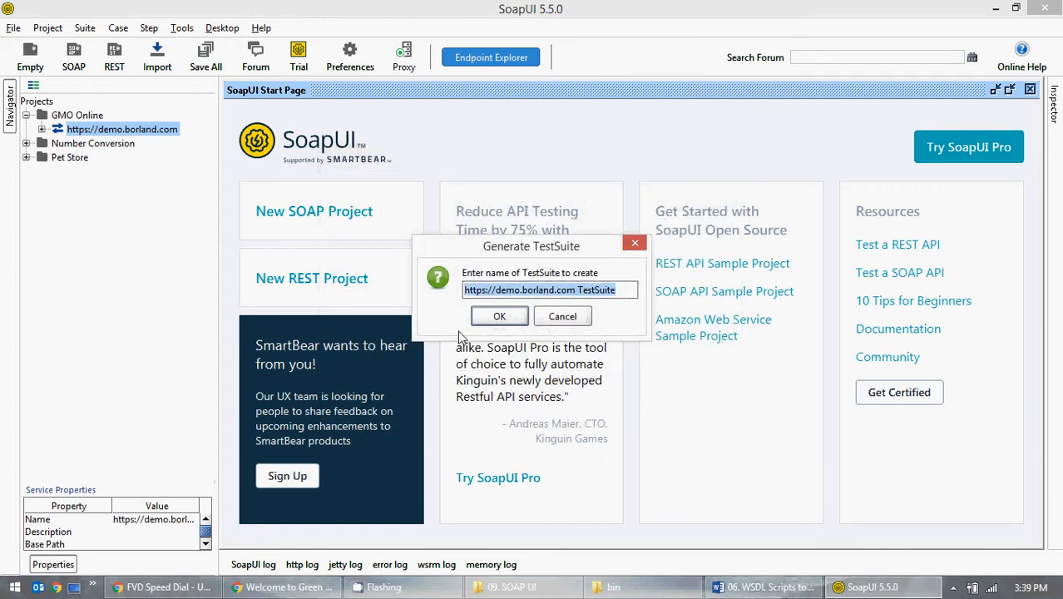
Step: Name the new test suite GMO, create it, and close its window
text(Dem)
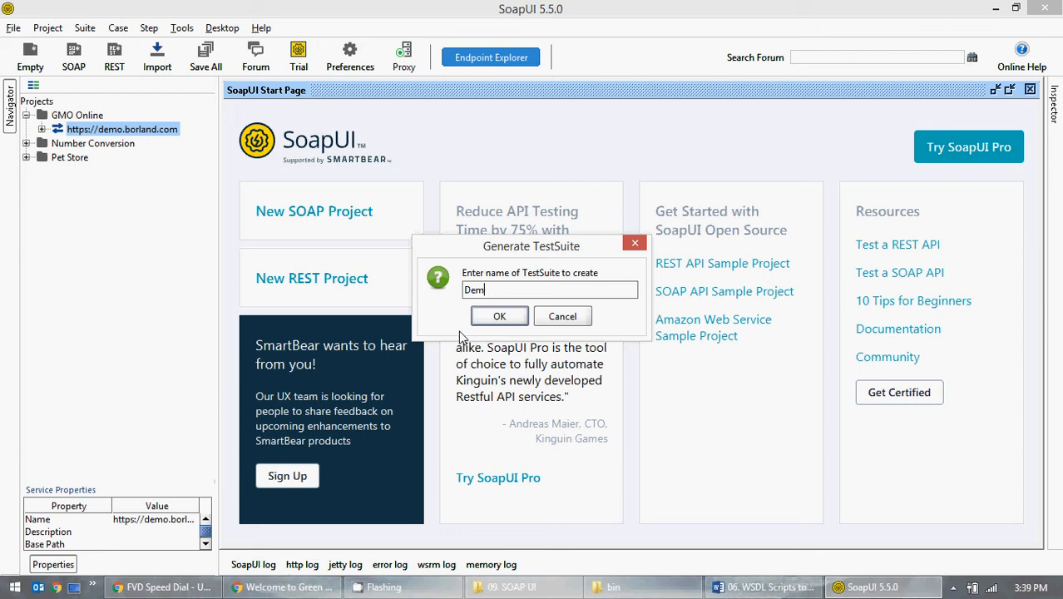
text(oBorland)
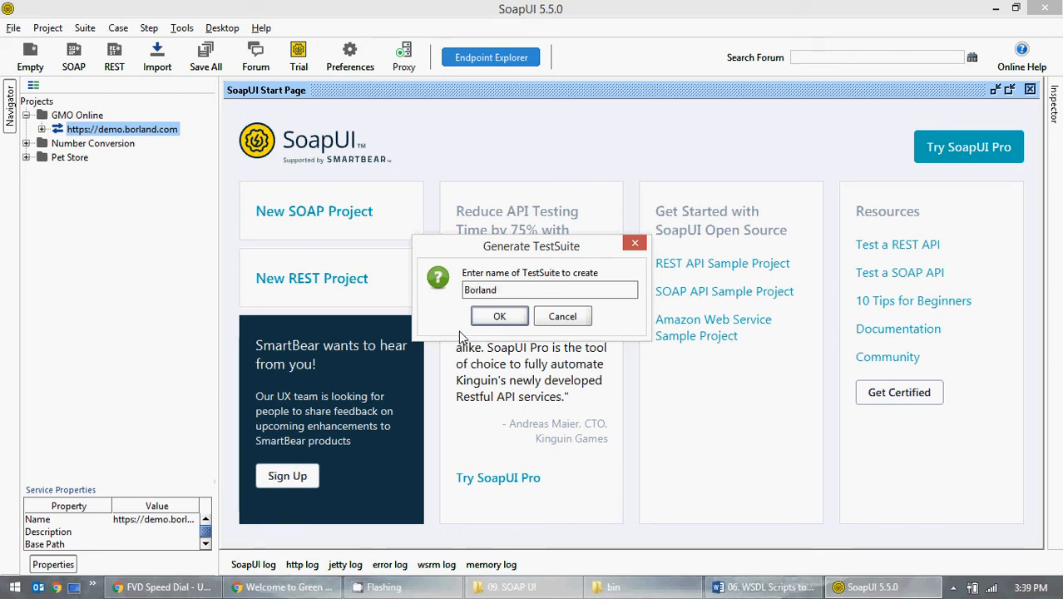
click(313, 590)
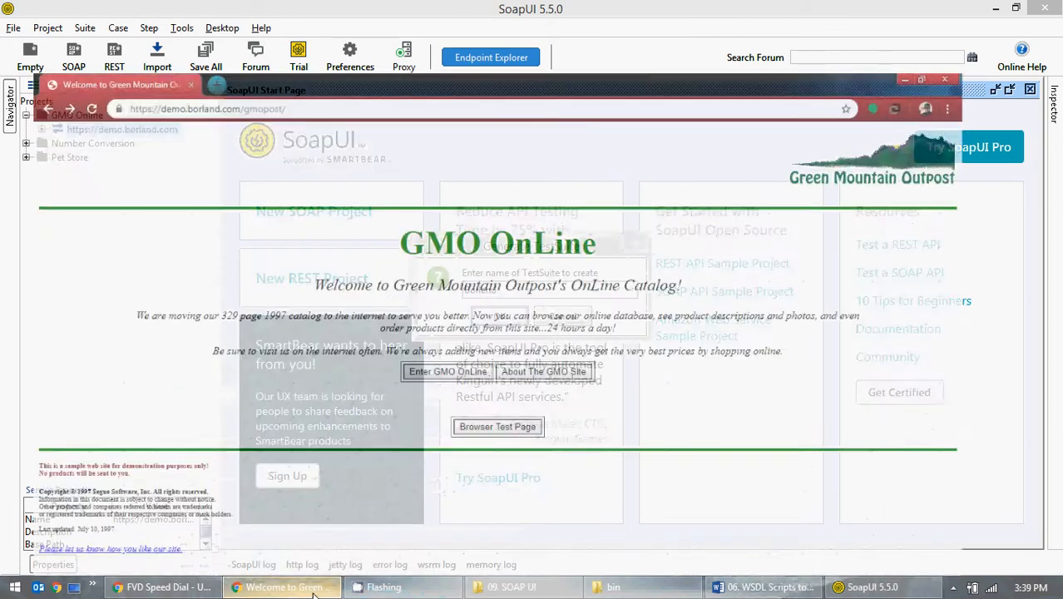
click(313, 588)
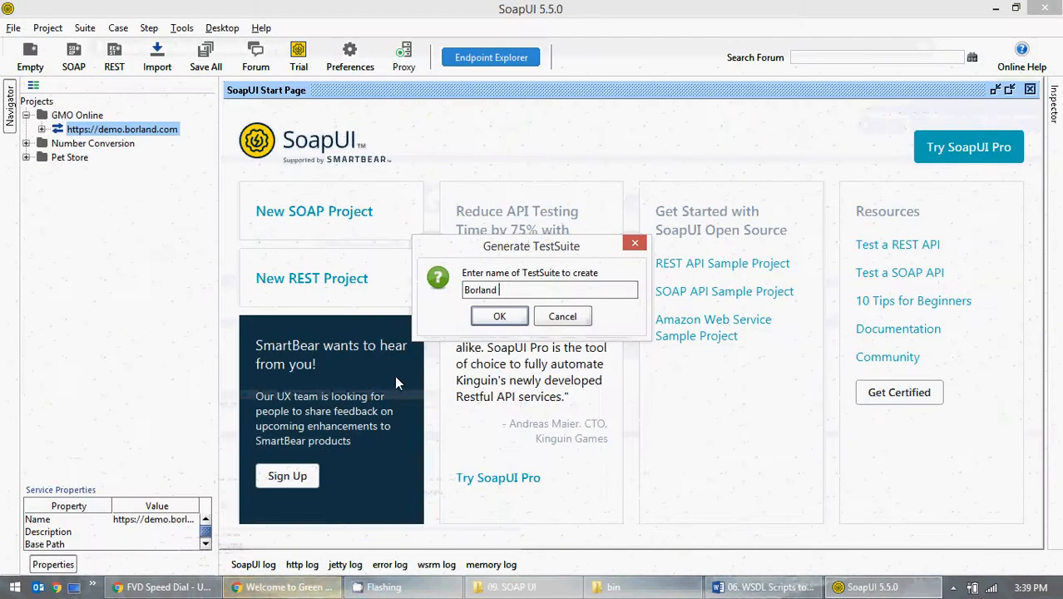
text(GMO)
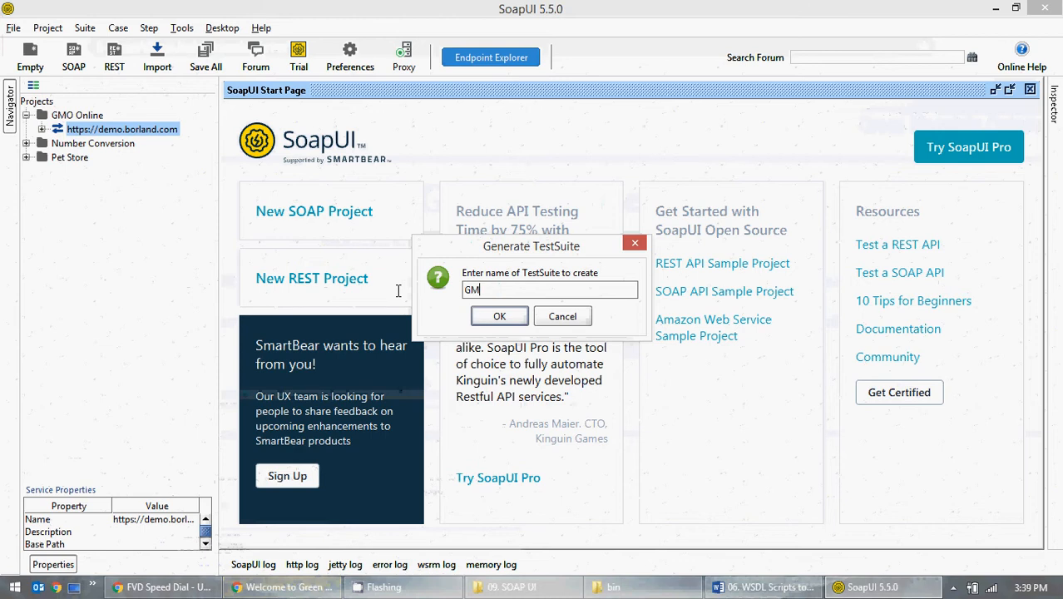
click(491, 317)
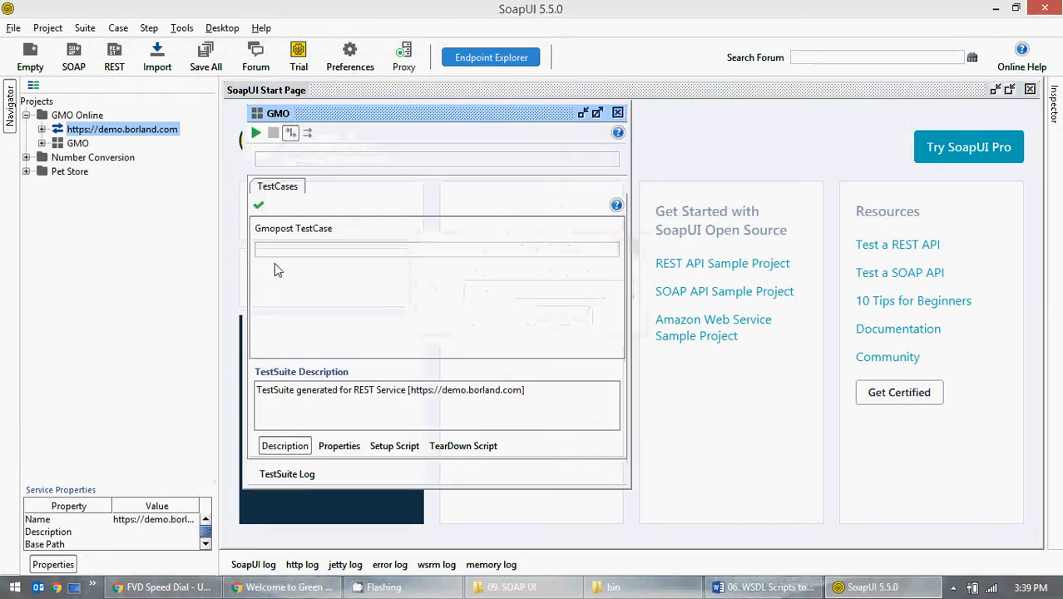
click(616, 114)
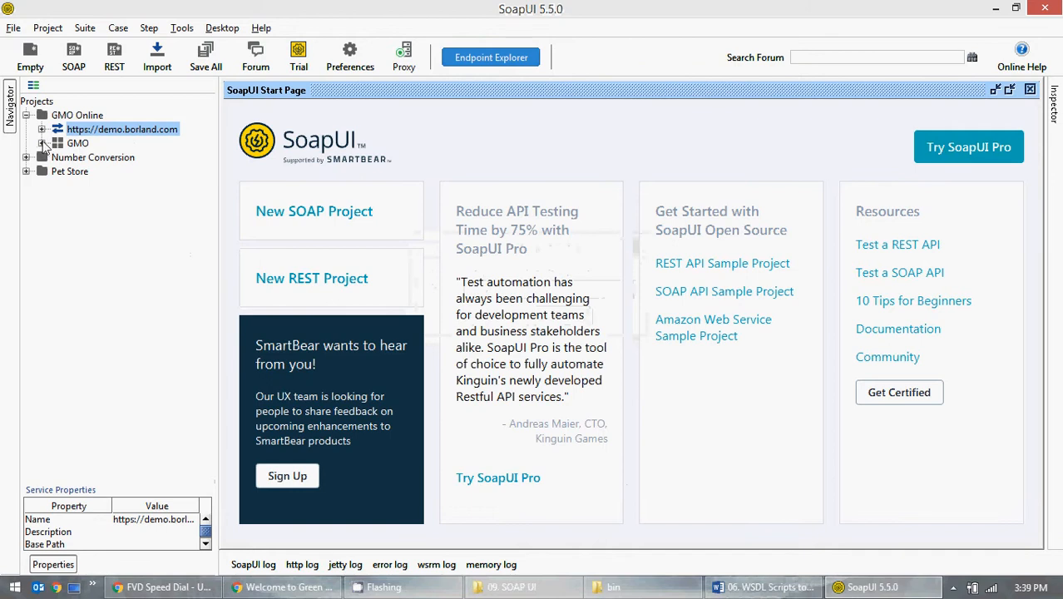
click(42, 129)
click(57, 143)
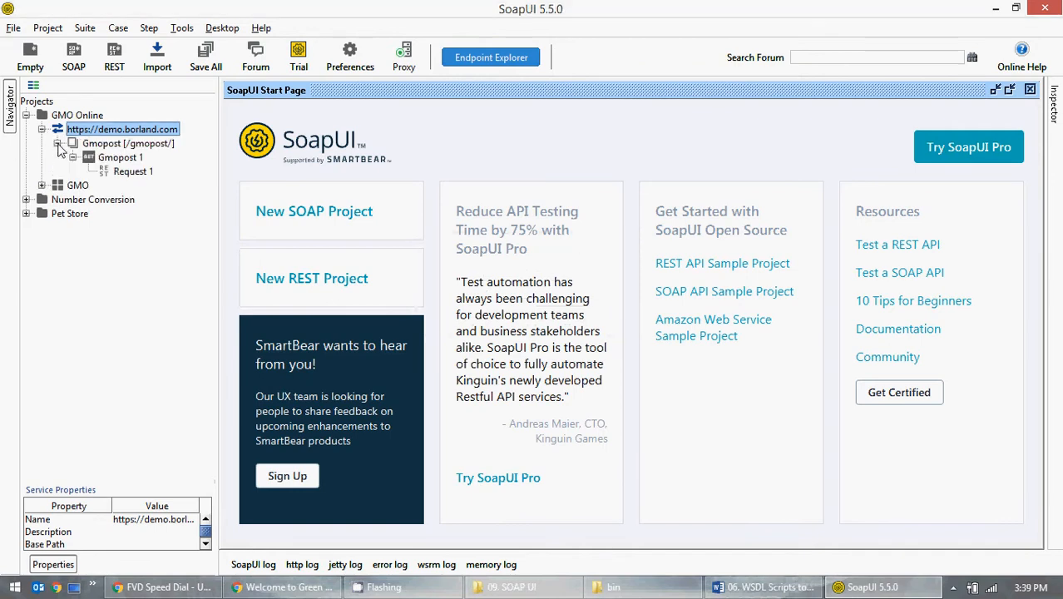
click(42, 129)
click(42, 143)
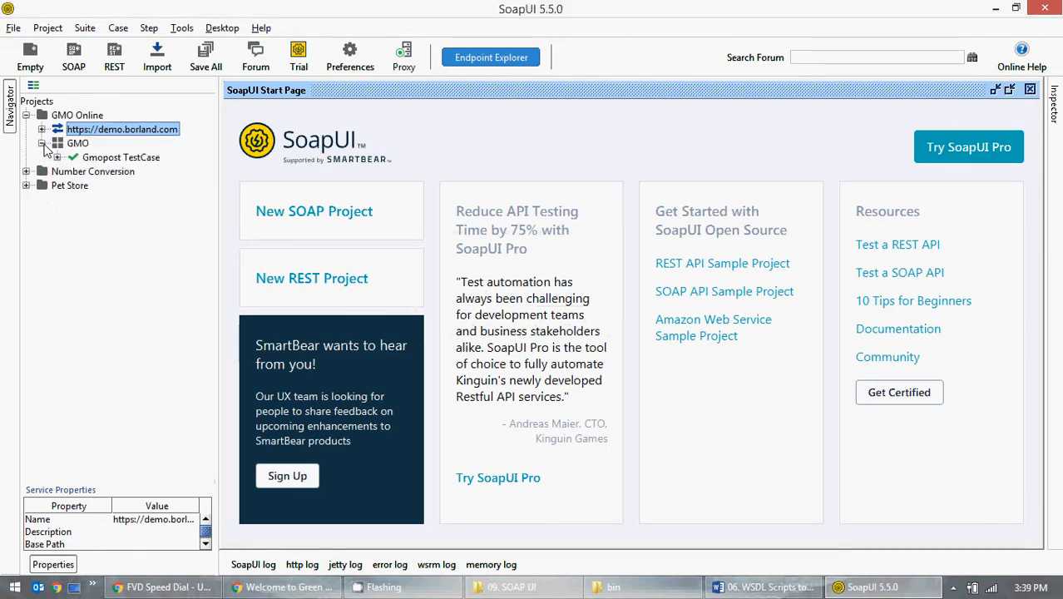
click(58, 157)
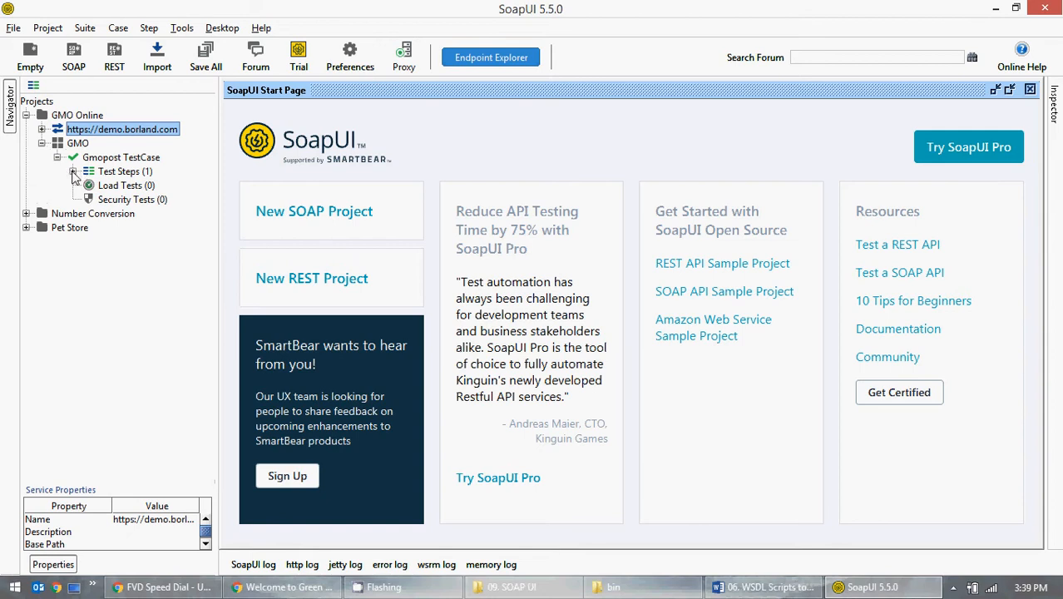
Step: Open the Gmopost TestCase in a maximized window and run it
double_click(93, 158)
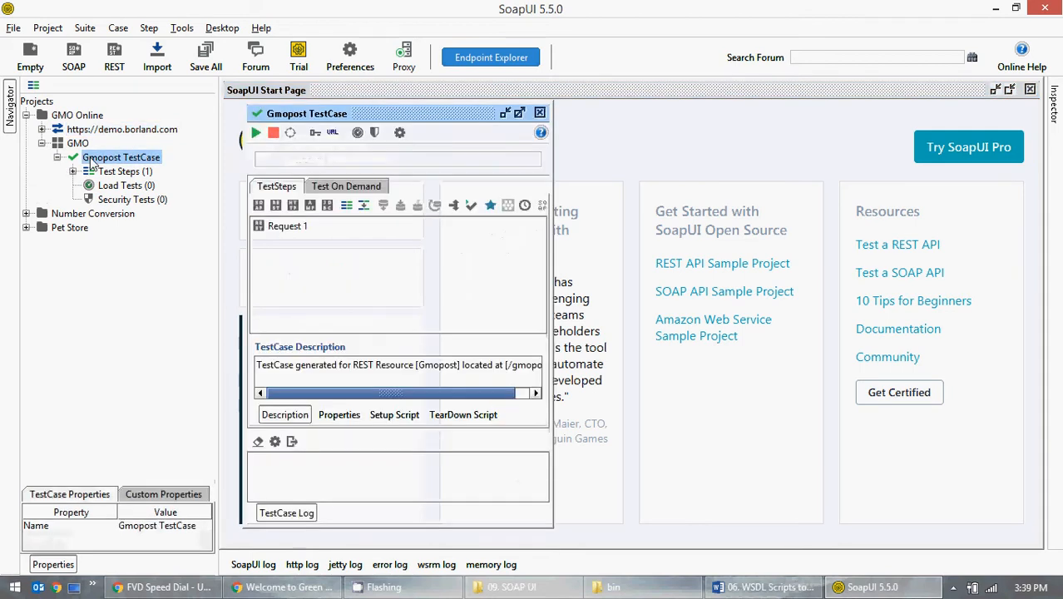
click(519, 113)
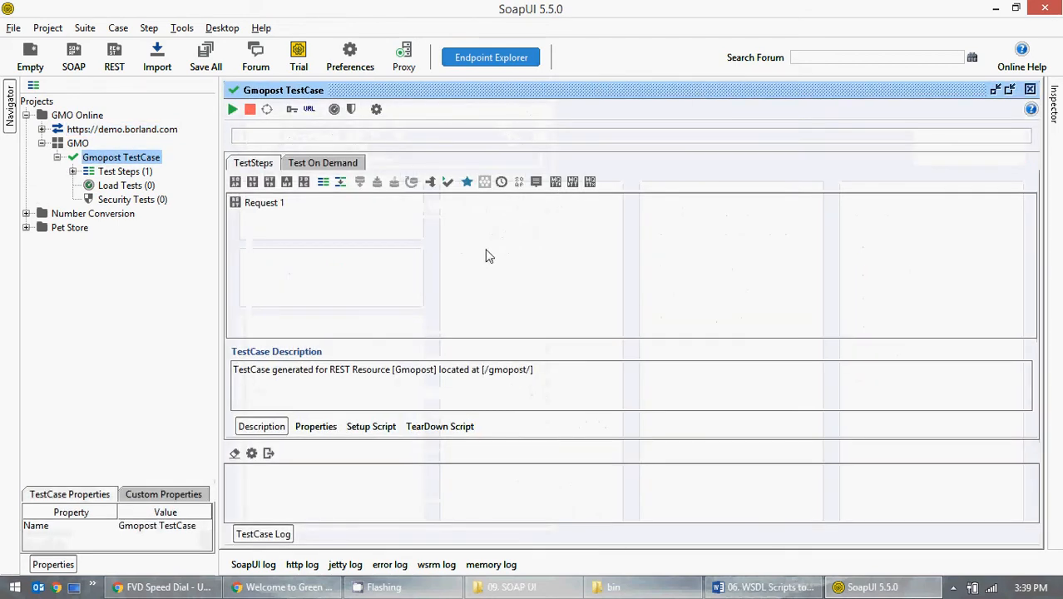
click(234, 109)
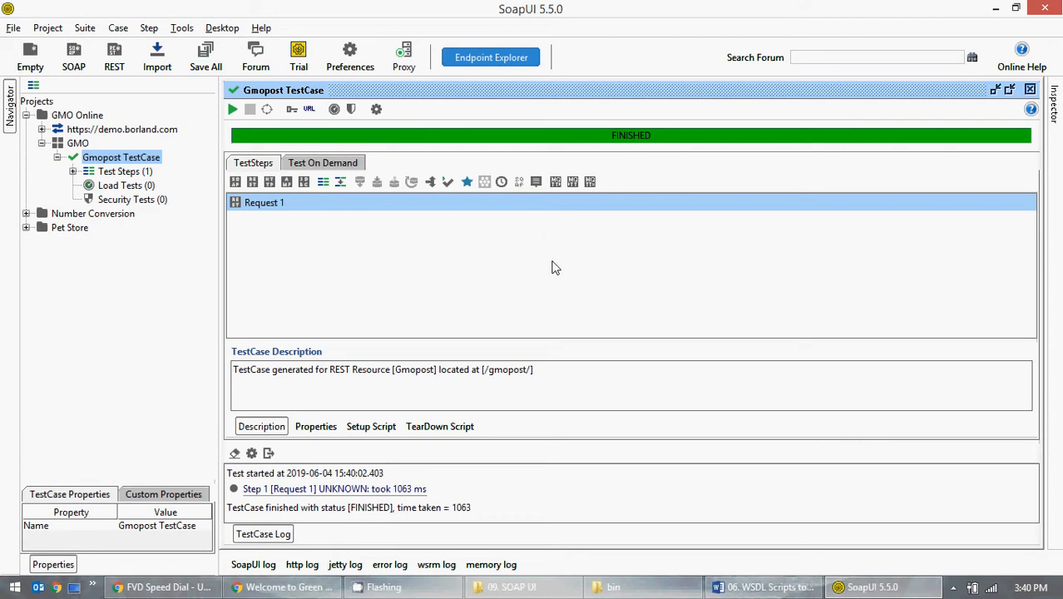
Step: Close the Gmopost TestCase window and open Request 1 from its Test Steps in a maximized window
click(73, 171)
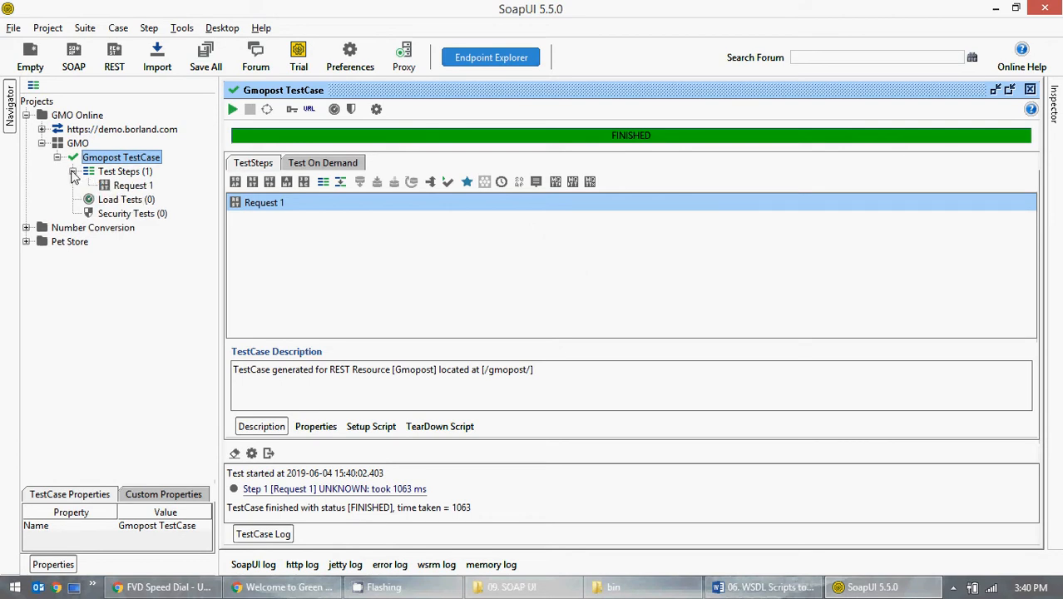
click(1029, 89)
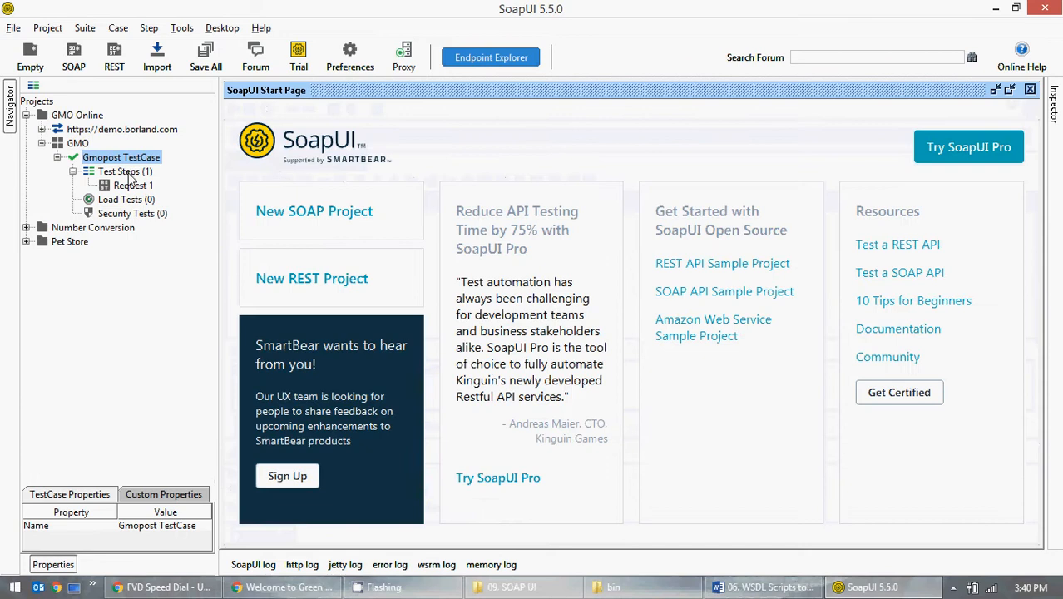
click(129, 185)
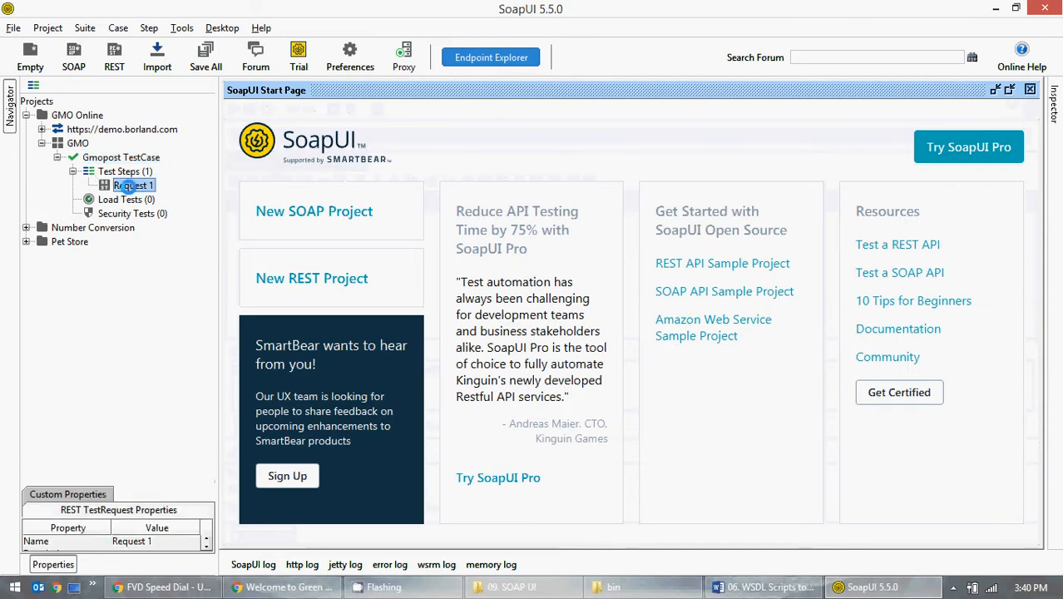
double_click(129, 186)
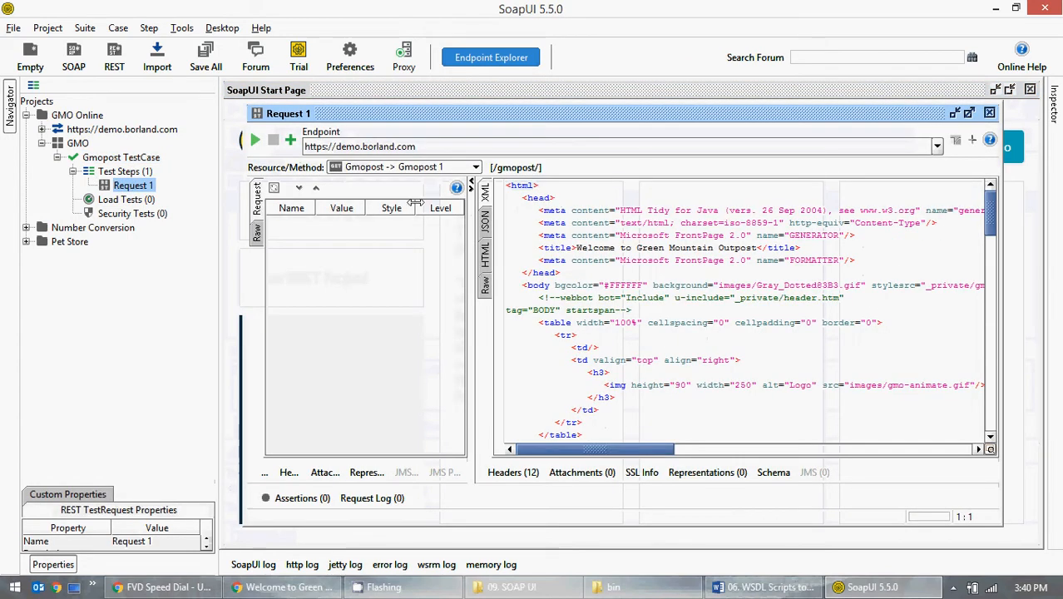
click(969, 113)
Step: Examine Request 1's response in the XML, JSON, HTML and Raw views, and return to the XML view
scroll(829, 239, down, 20)
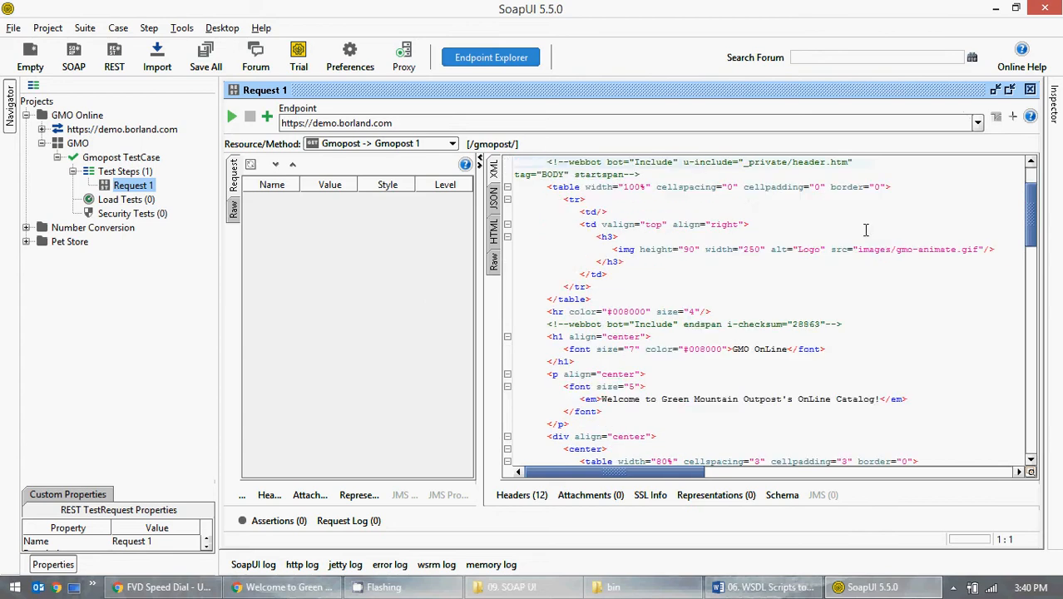
scroll(827, 243, up, 5)
scroll(826, 244, up, 15)
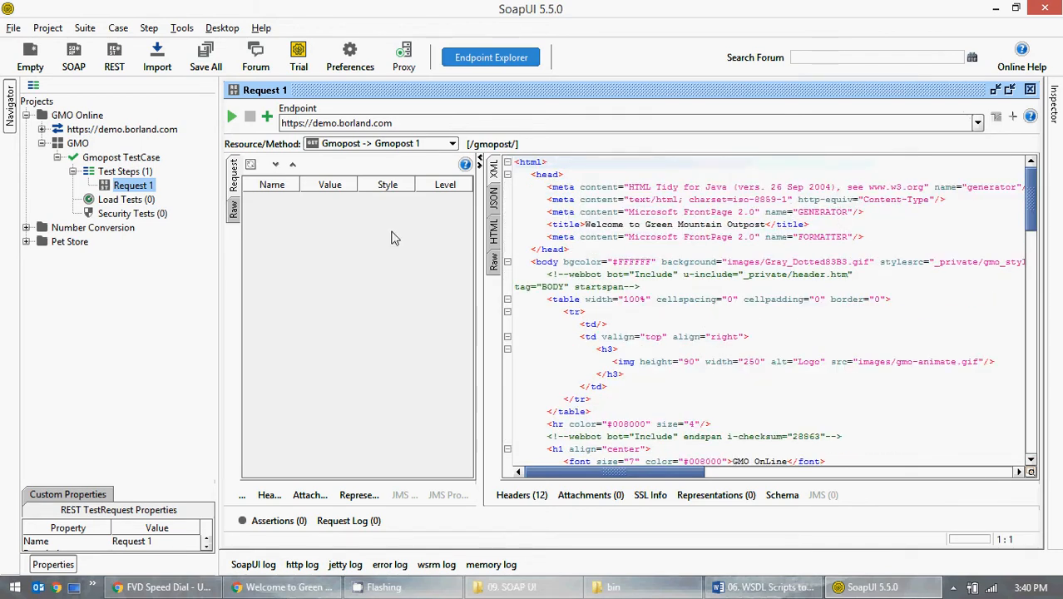
click(494, 200)
click(494, 233)
click(492, 263)
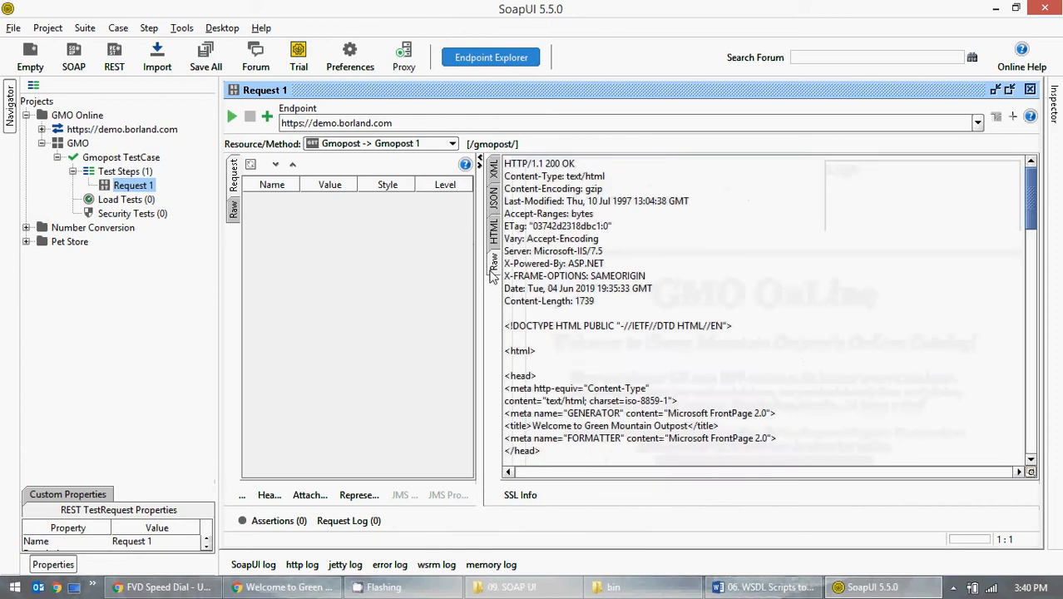
click(487, 170)
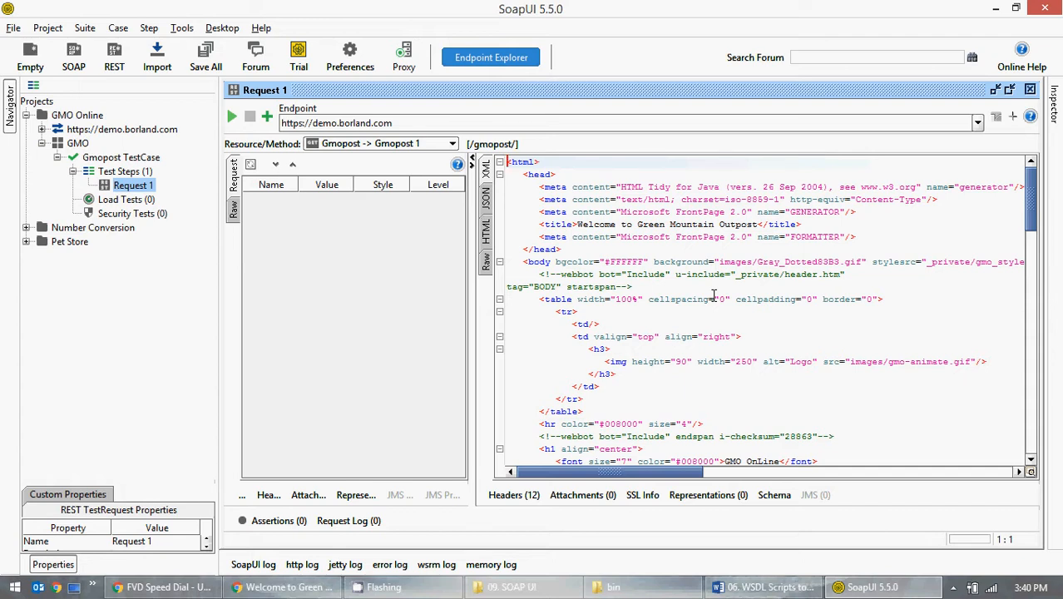
Step: Close the bin folder window, view the WSDL Scripts to Test document in Word, and switch back to SoapUI
click(632, 589)
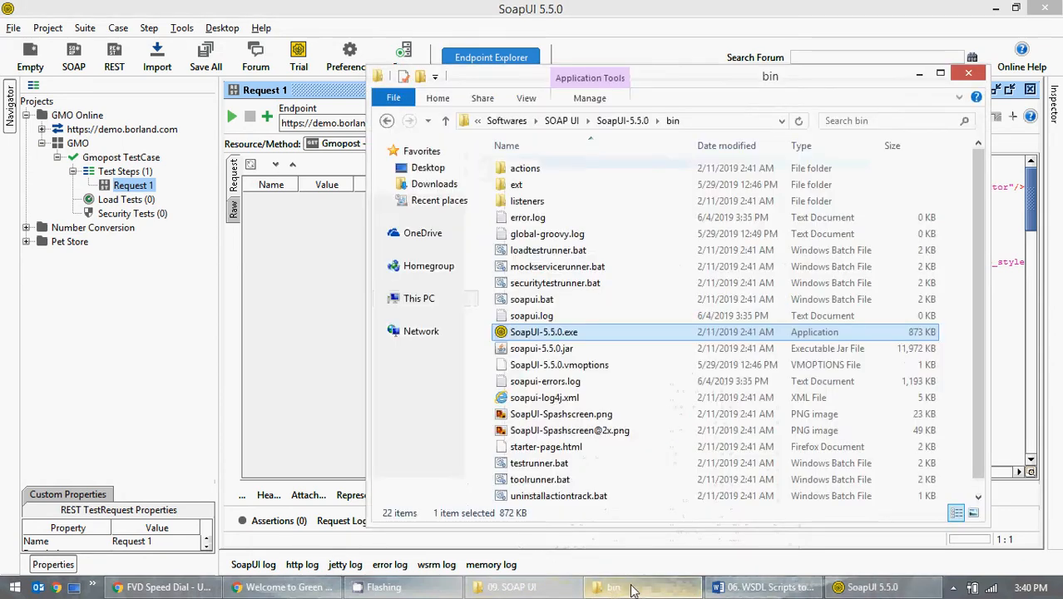
click(632, 589)
click(631, 590)
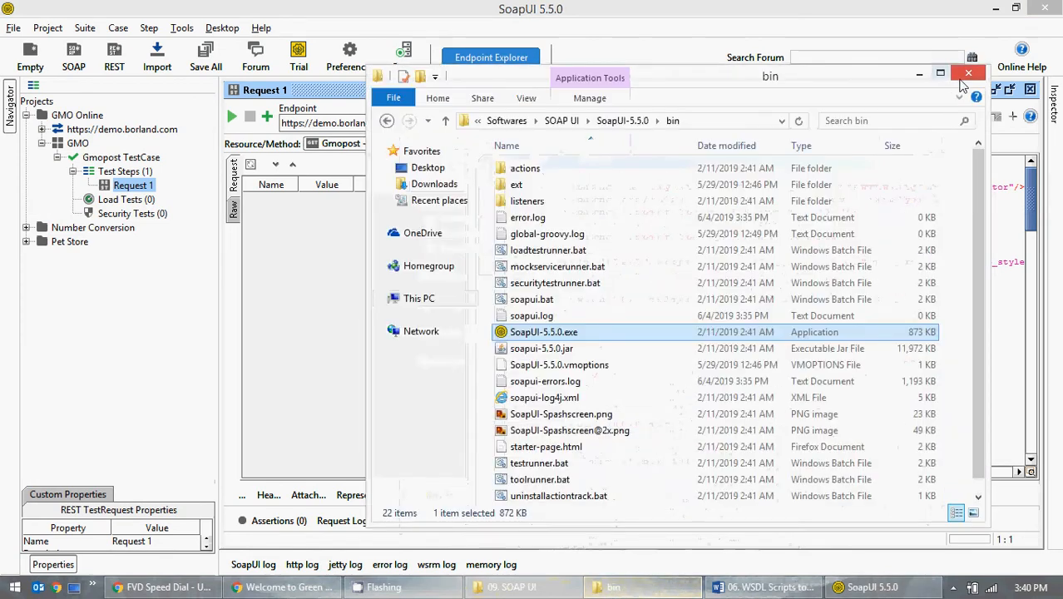
click(967, 74)
click(670, 587)
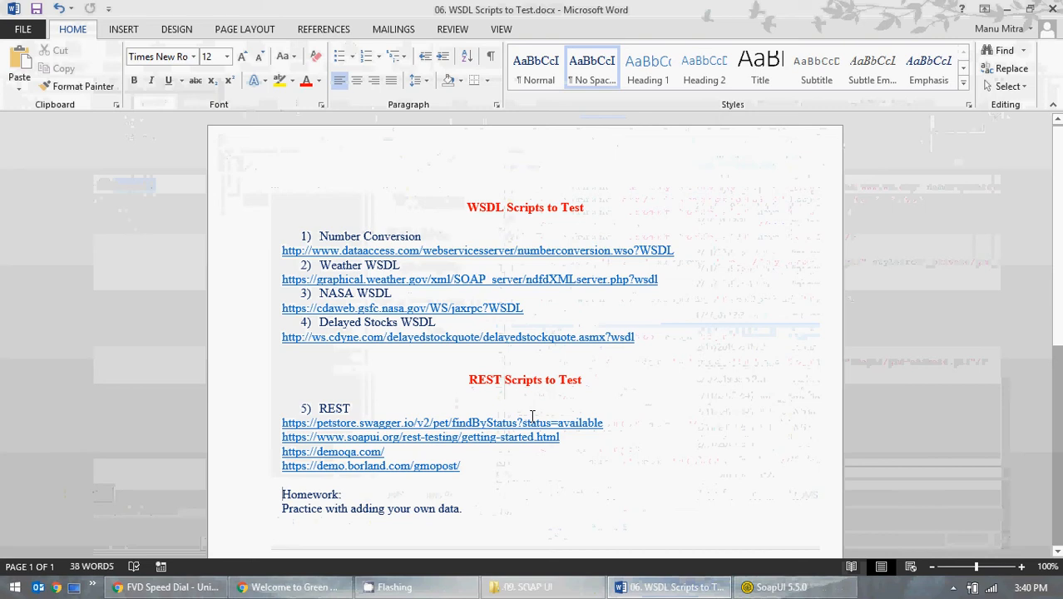
key(alt+Tab)
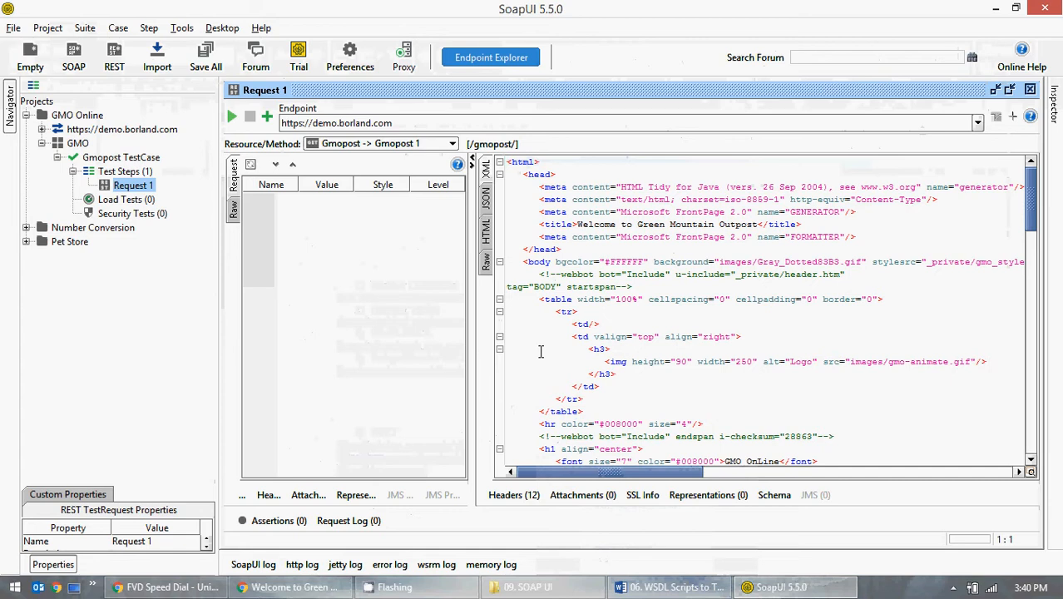
Step: Copy the text "Welcome to Green Mountain Outpost's OnLine Catalog!" from Request 1's XML response
scroll(541, 352, down, 15)
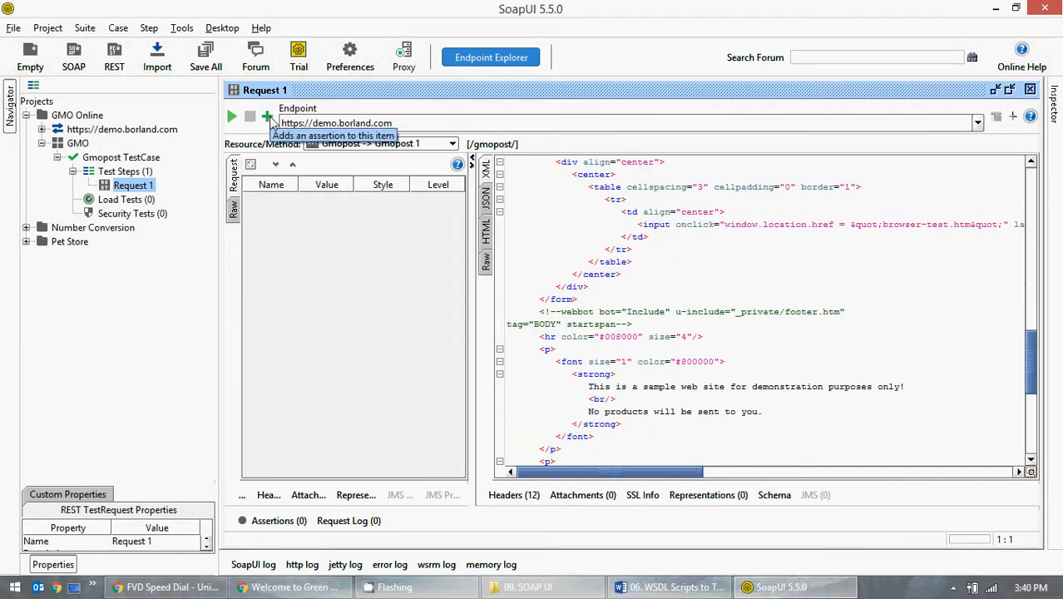
scroll(743, 320, up, 10)
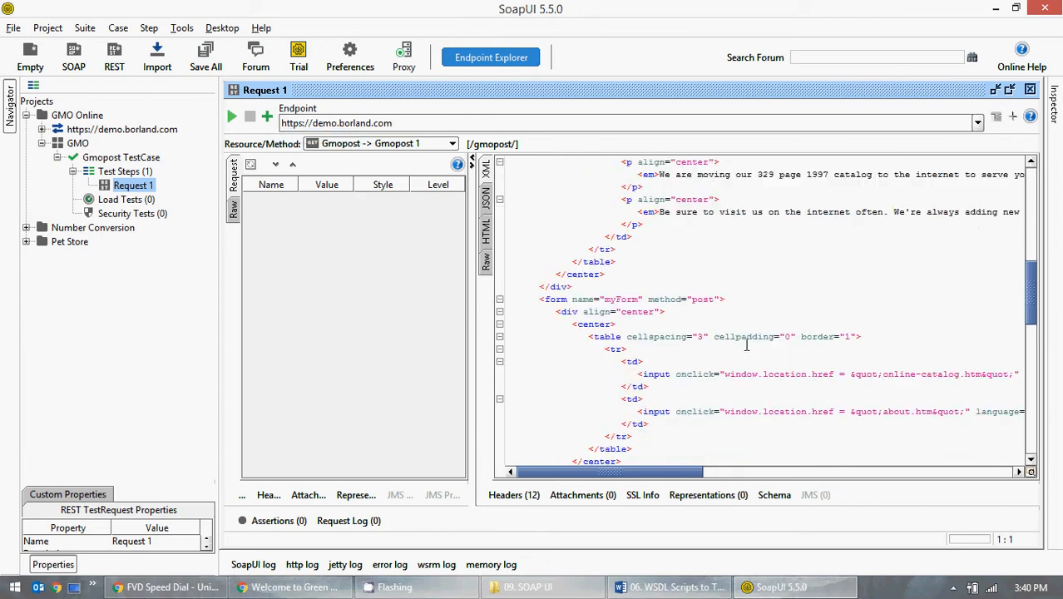
scroll(742, 320, up, 4)
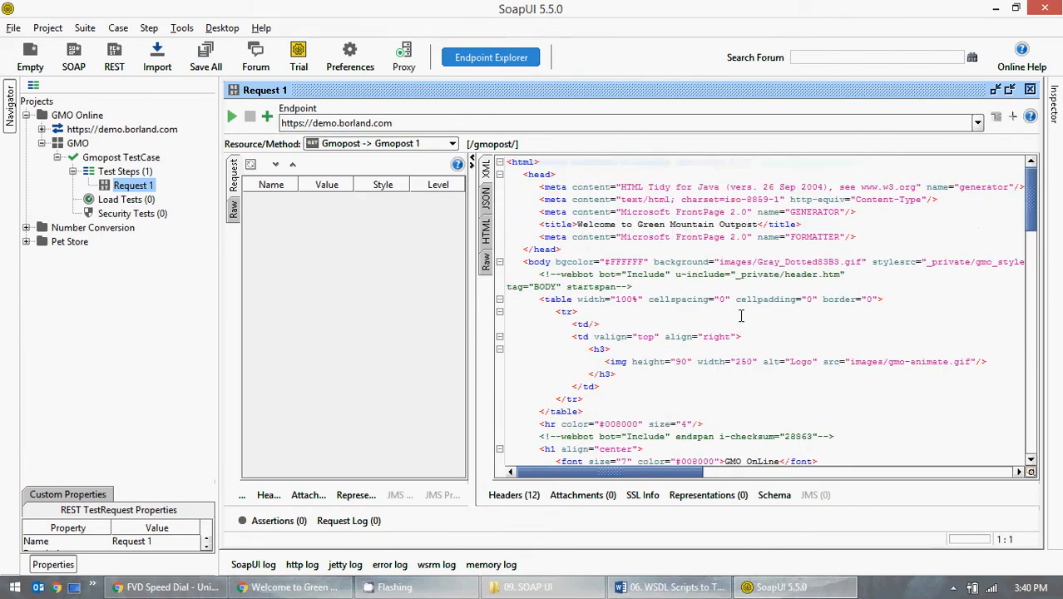
scroll(741, 315, down, 6)
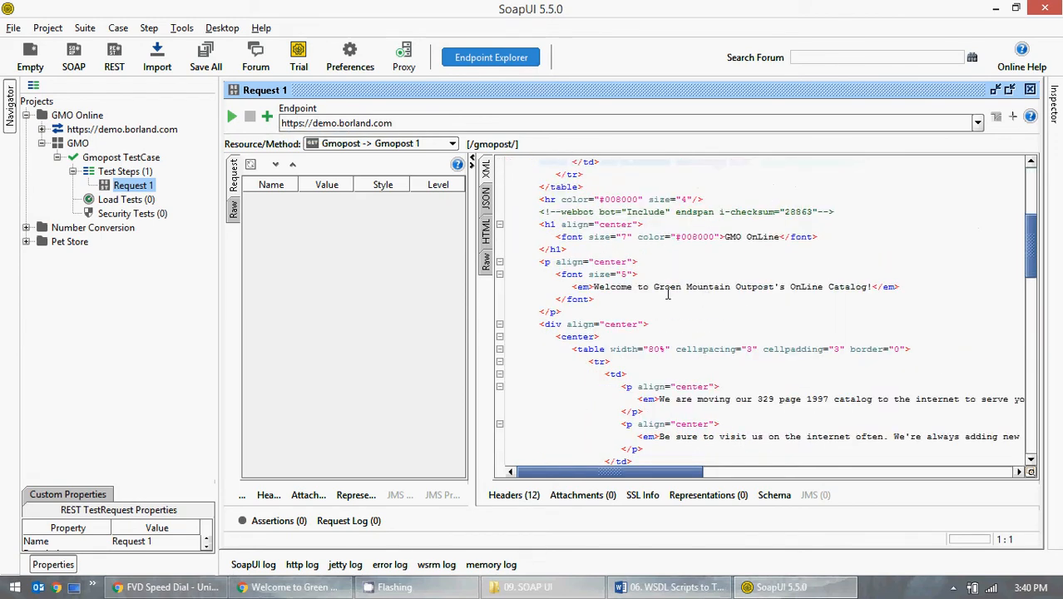
drag(593, 287, 873, 286)
key(ctrl+c)
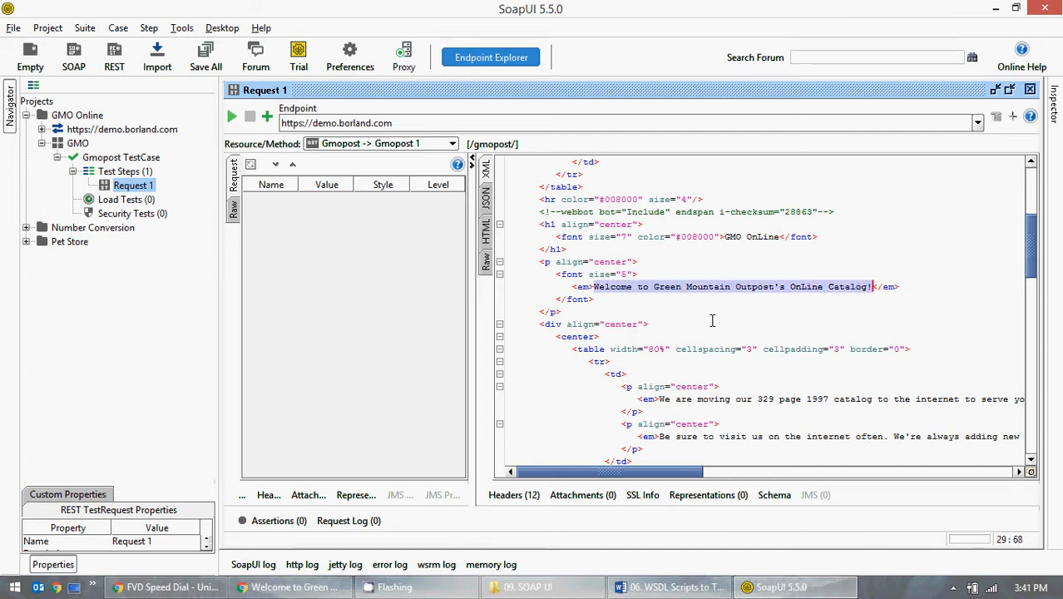
Step: Add a Contains assertion to Request 1 with the content "Welcome to Green Mountain Outpost's OnLine Catalog!"
click(267, 118)
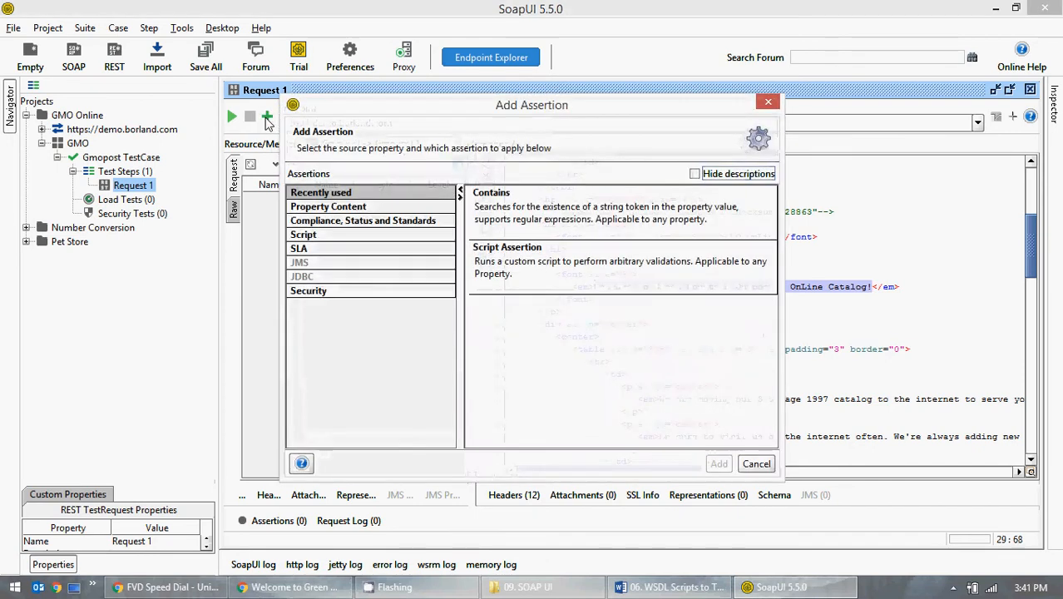
click(595, 214)
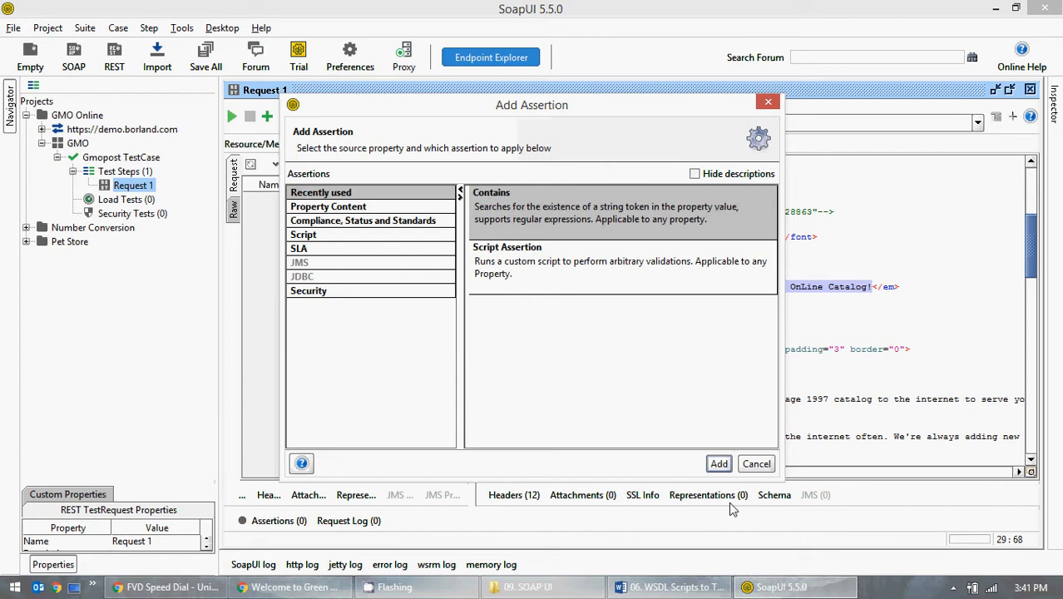
click(719, 463)
key(ctrl+v)
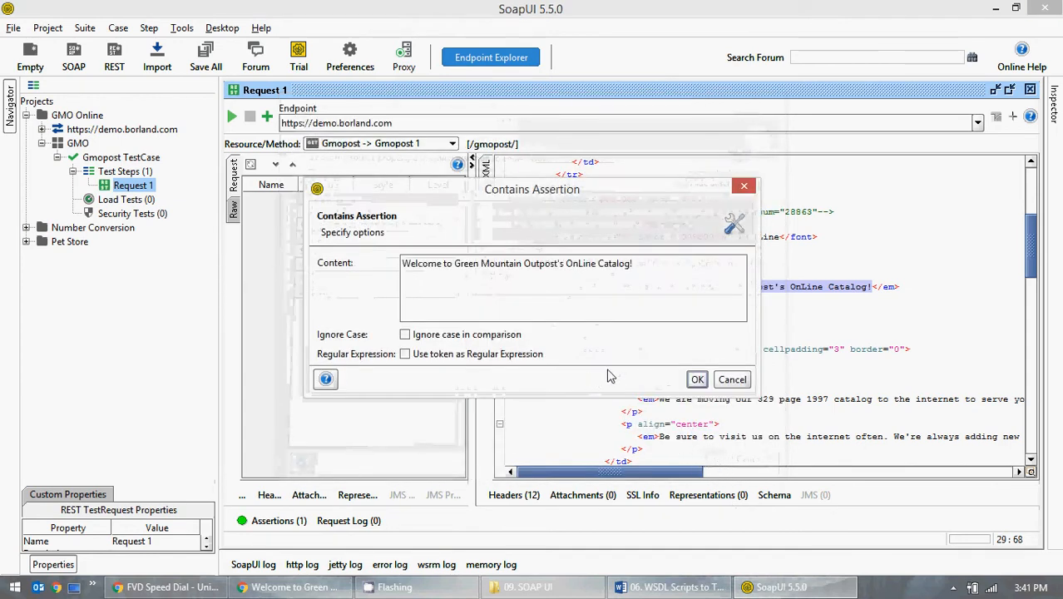
click(696, 380)
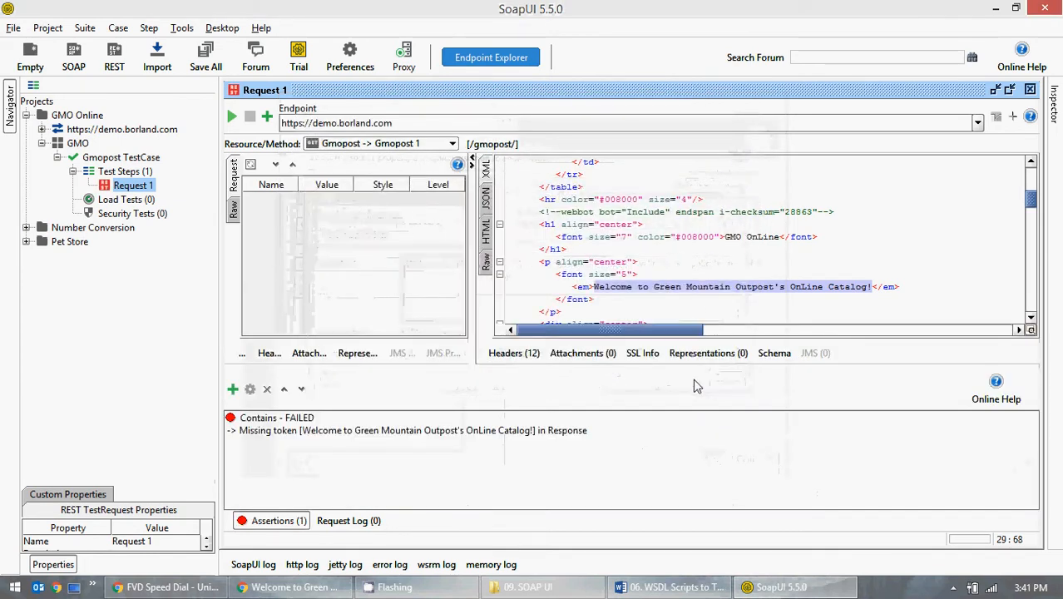
Step: Rerun Request 1, then check the Contains assertion's status and content against the XML response
click(232, 117)
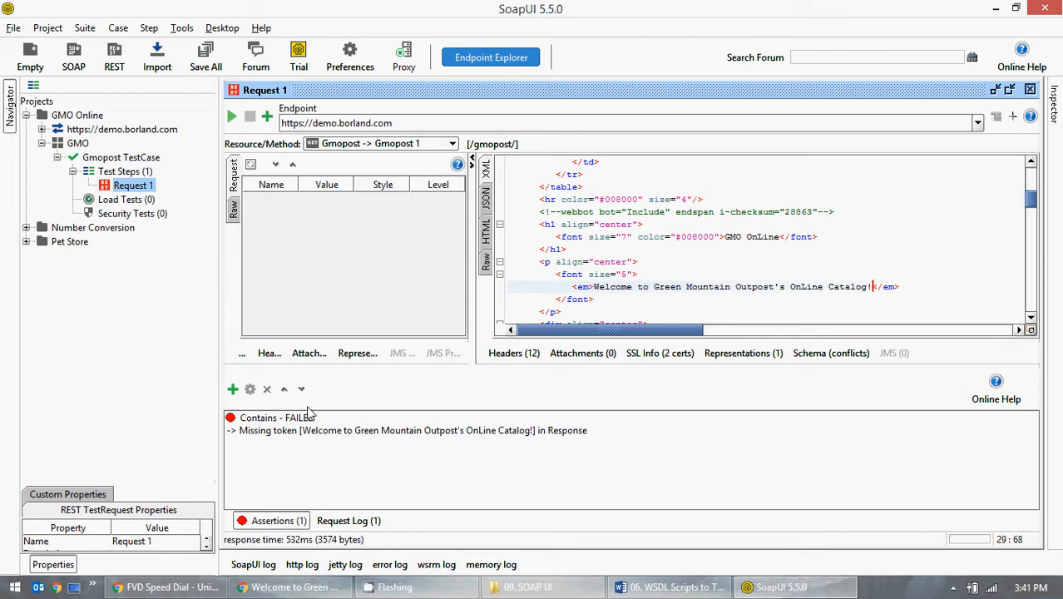
click(331, 432)
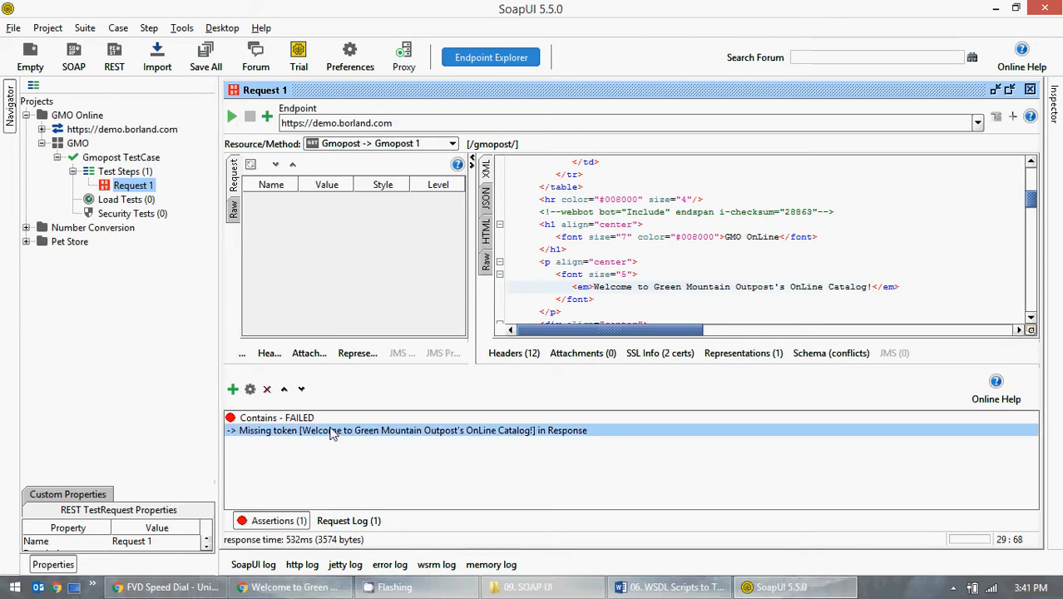
double_click(410, 418)
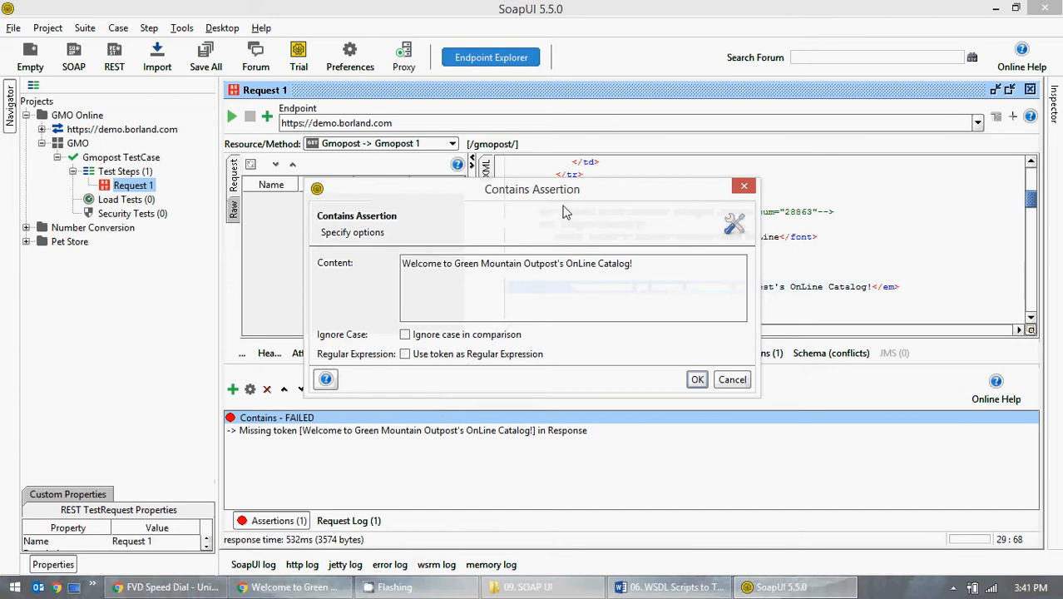
drag(567, 197, 612, 336)
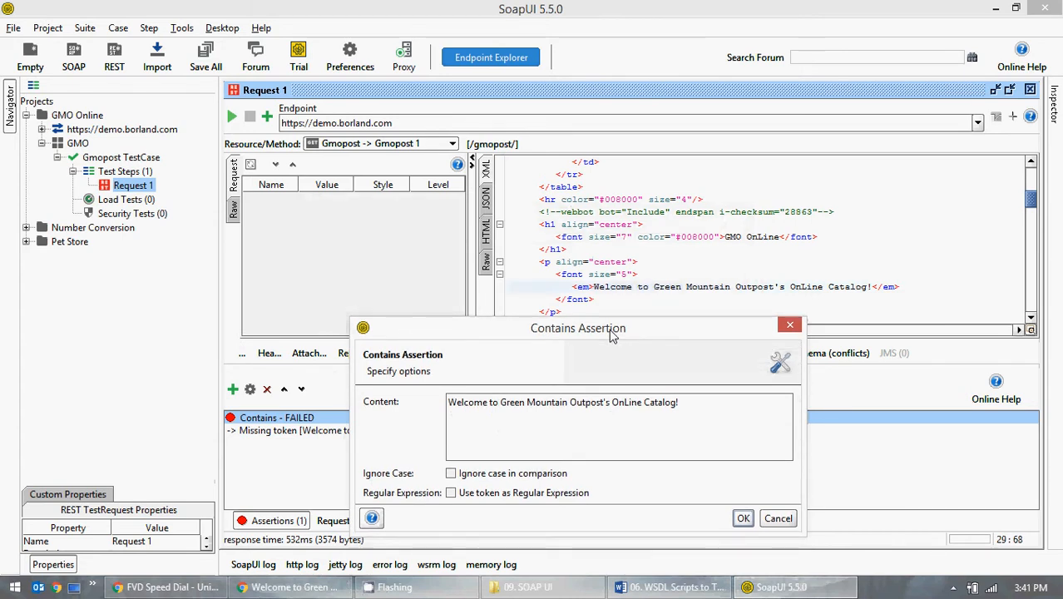
click(777, 518)
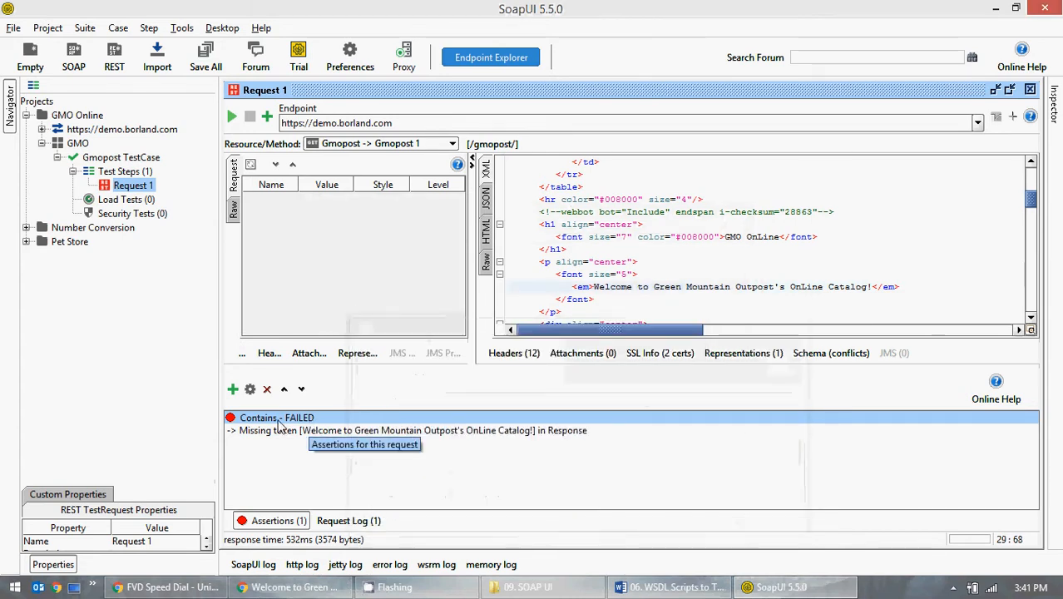
Step: Remove the Contains assertion from Request 1
click(267, 388)
click(502, 311)
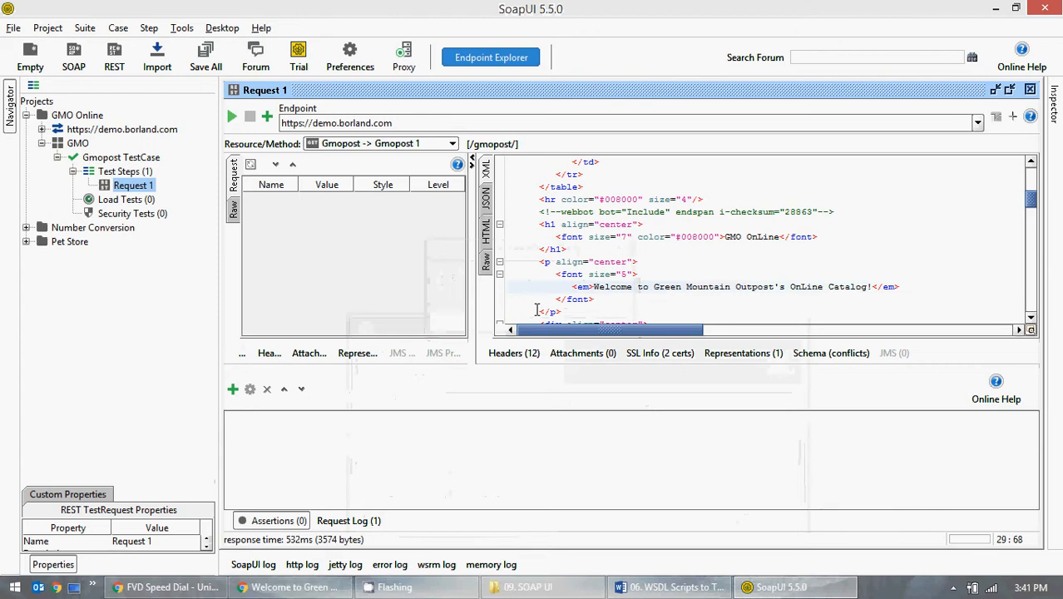
Step: Copy the title text "Welcome to Green Mountain Outpost" from the head of Request 1's XML response
drag(1031, 199, 1034, 180)
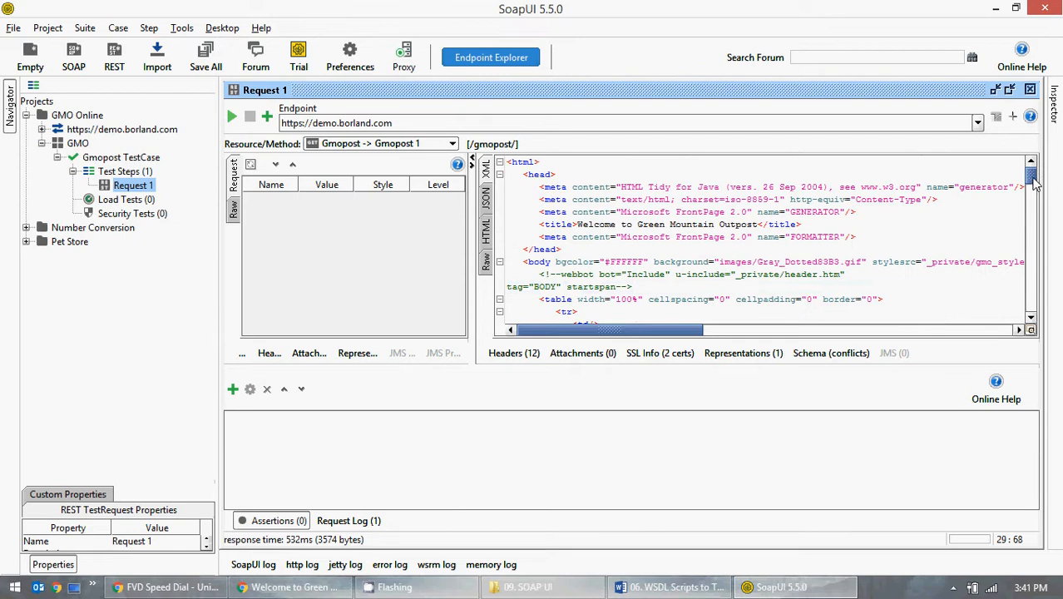
click(578, 224)
drag(578, 225, 758, 225)
key(ctrl+c)
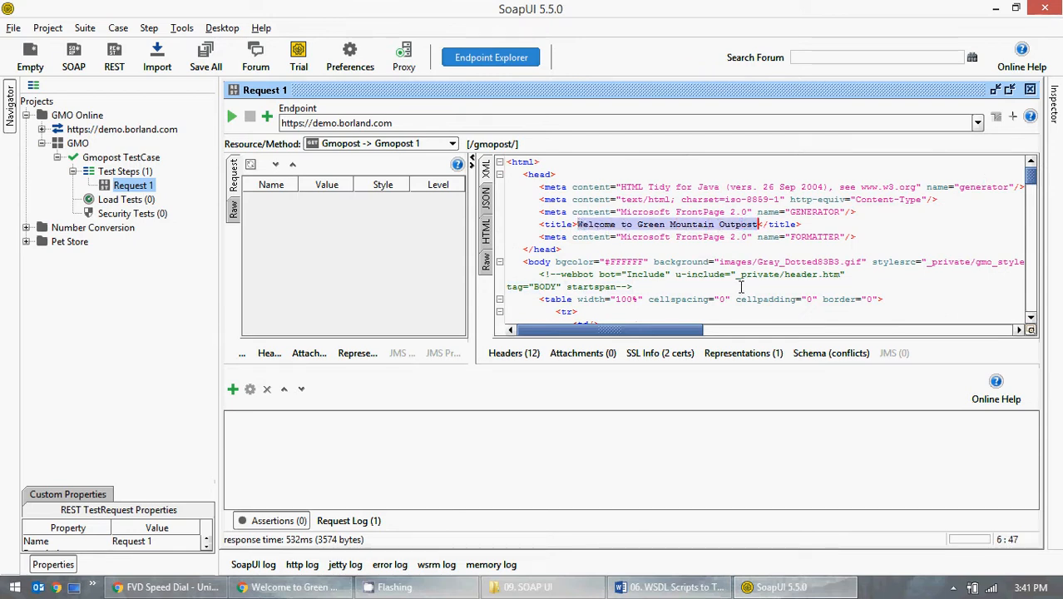
Step: Add a Contains assertion to Request 1 with the copied content "Welcome to Green Mountain Outpost"
click(269, 117)
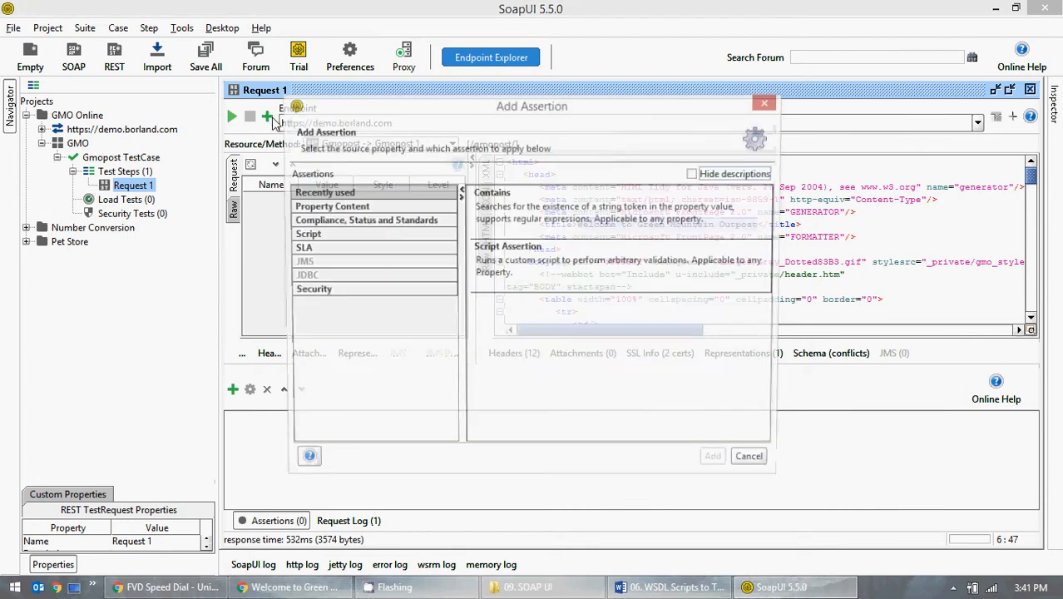
click(555, 213)
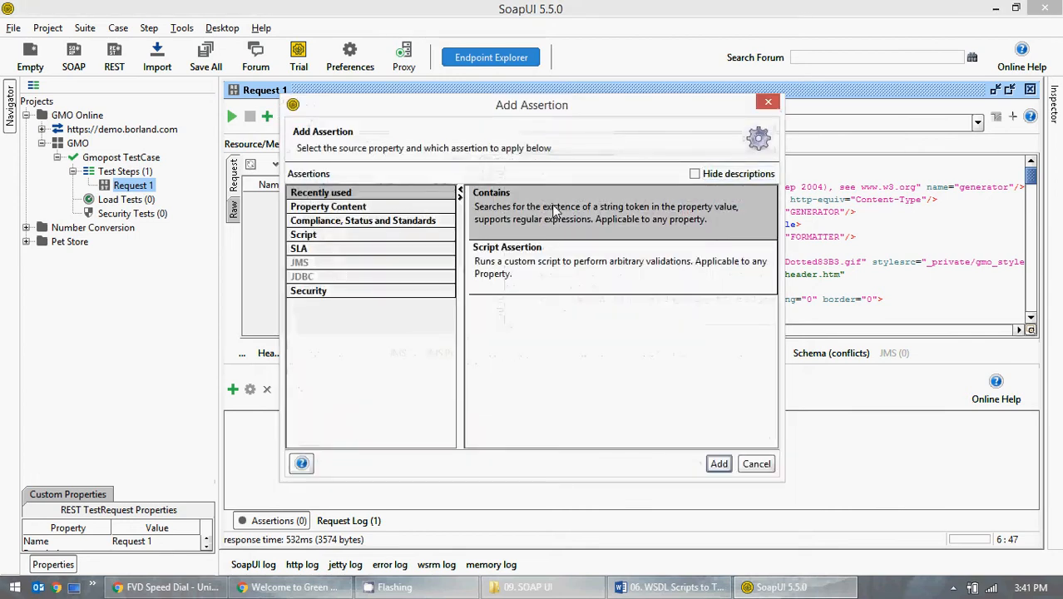
click(719, 463)
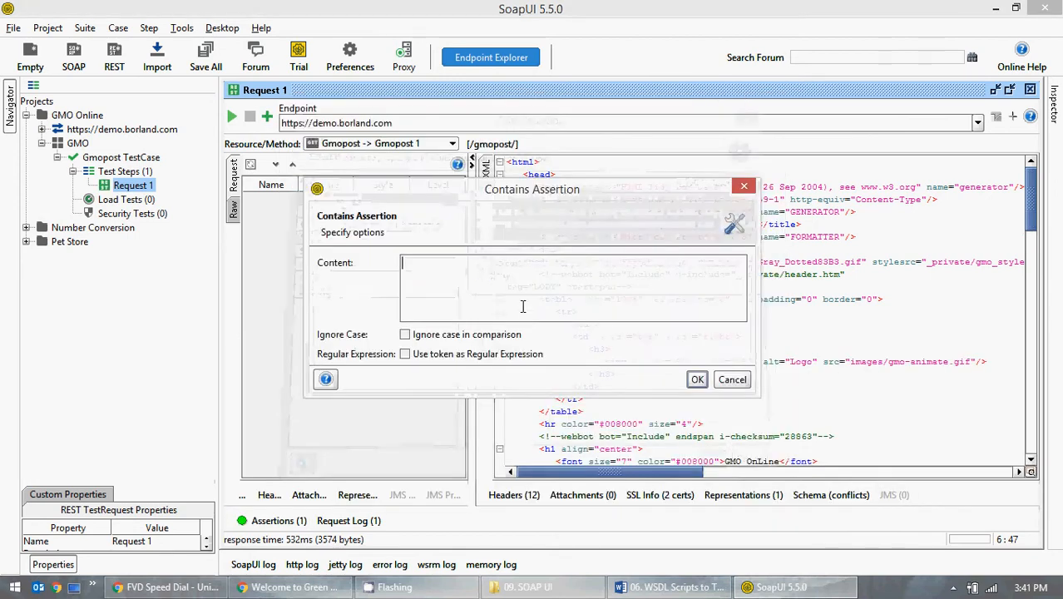
key(ctrl+v)
click(696, 379)
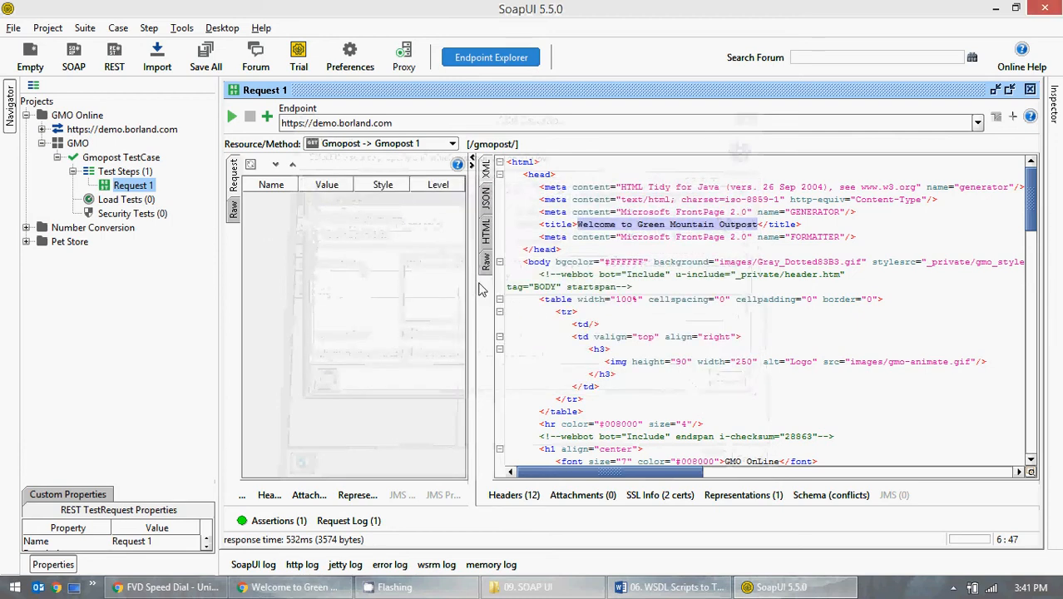
Step: Widen the request pane, rerun Request 1, and review the Contains assertion's result and content
drag(473, 289, 557, 288)
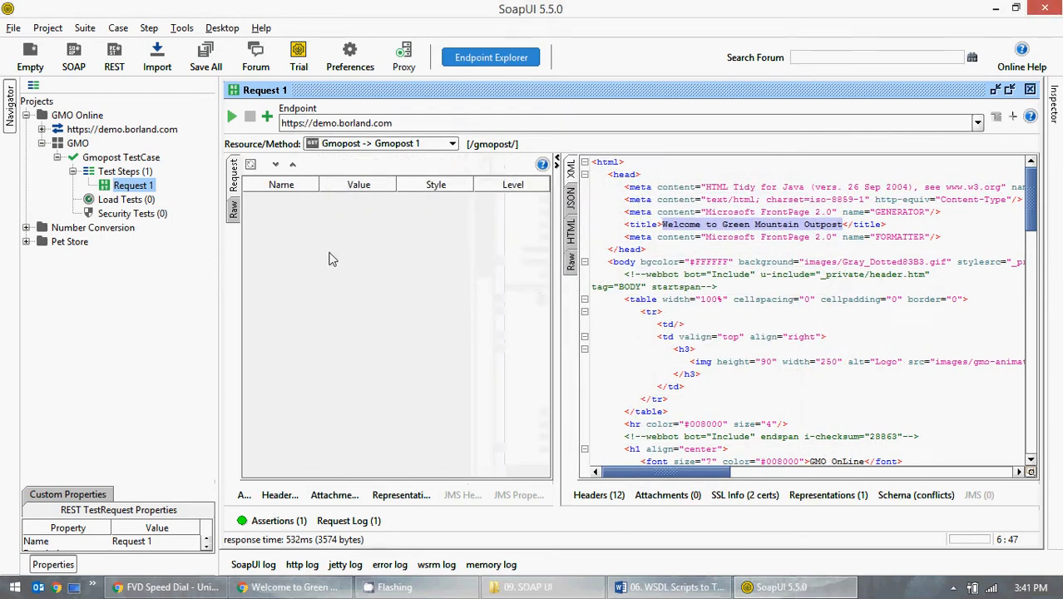
click(232, 117)
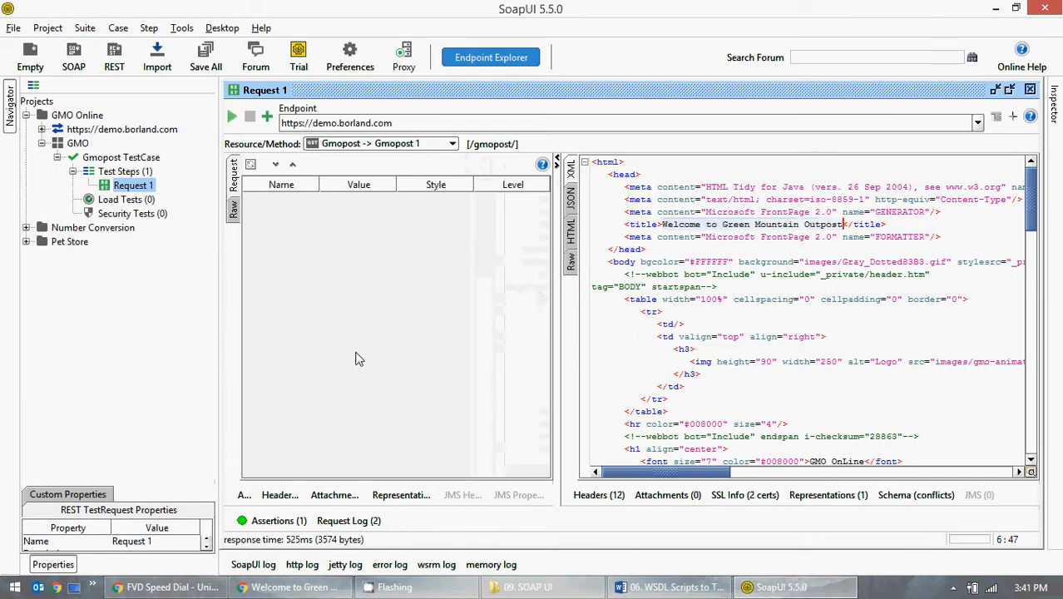
click(291, 521)
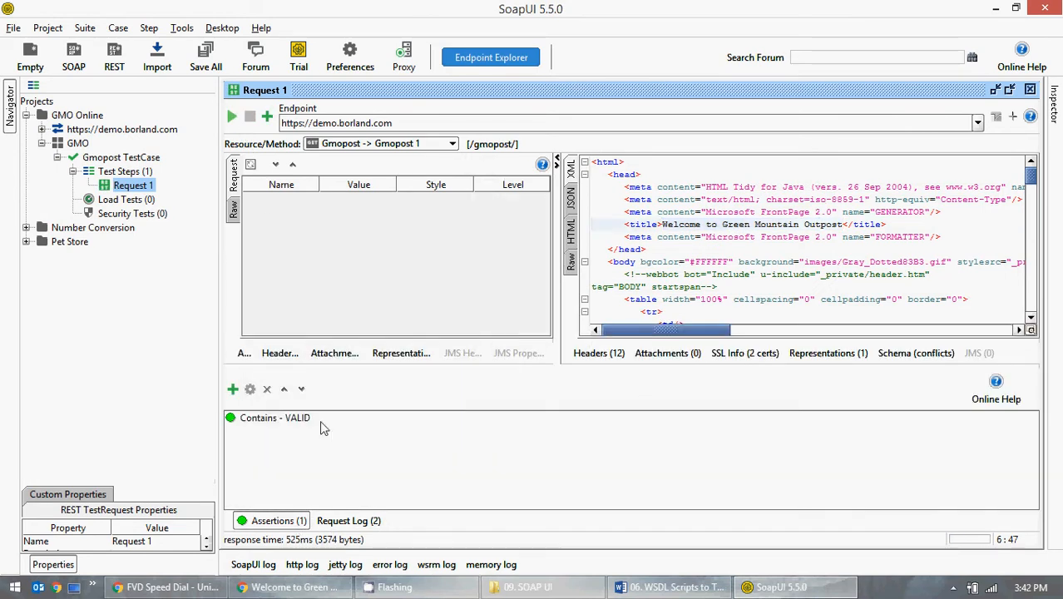
double_click(277, 426)
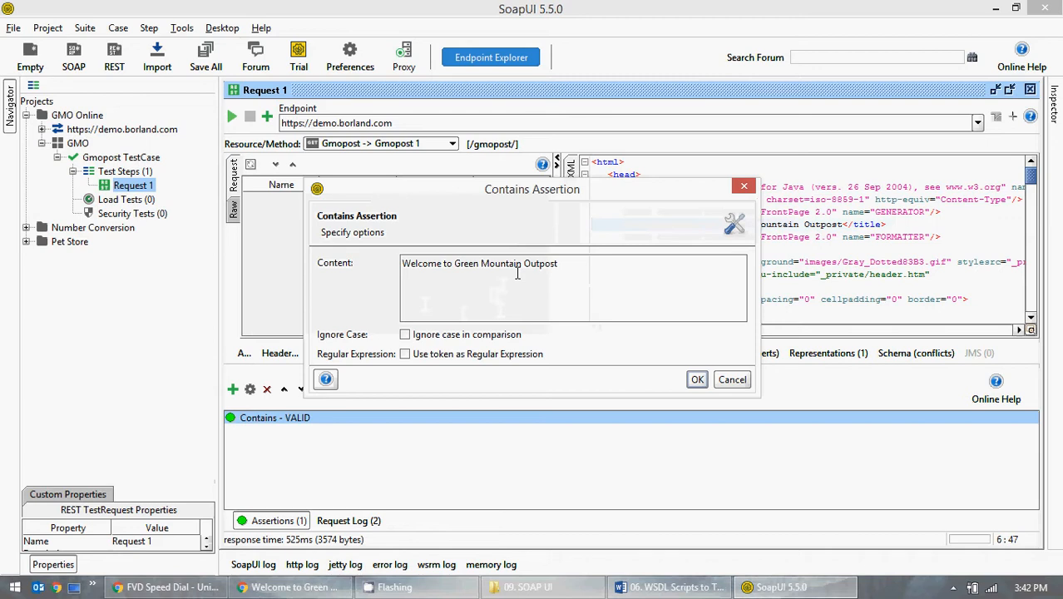
click(732, 380)
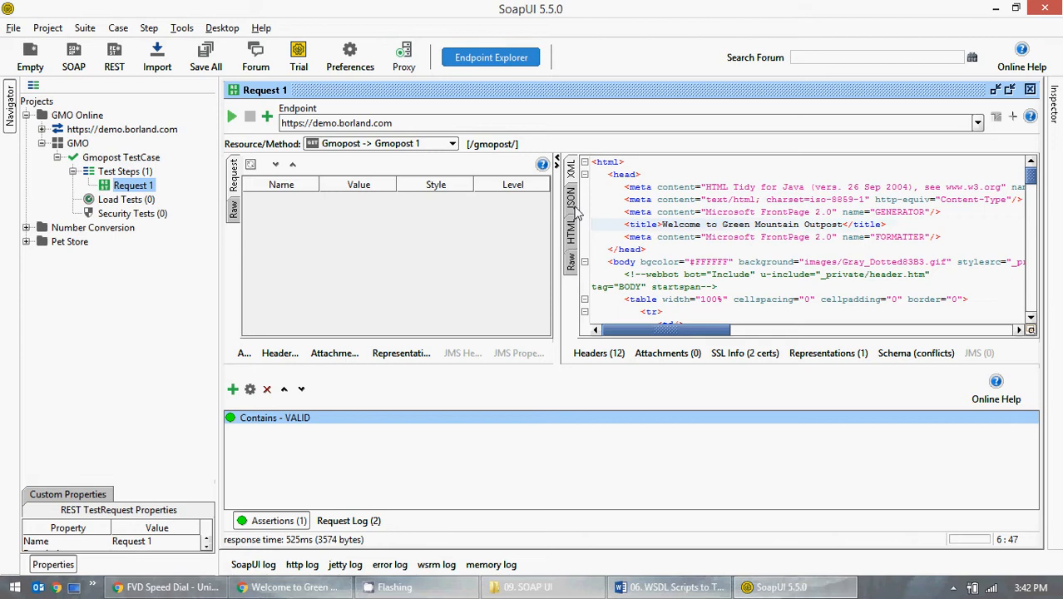
Step: View the memory log graph and look through the full XML response of Request 1
click(493, 565)
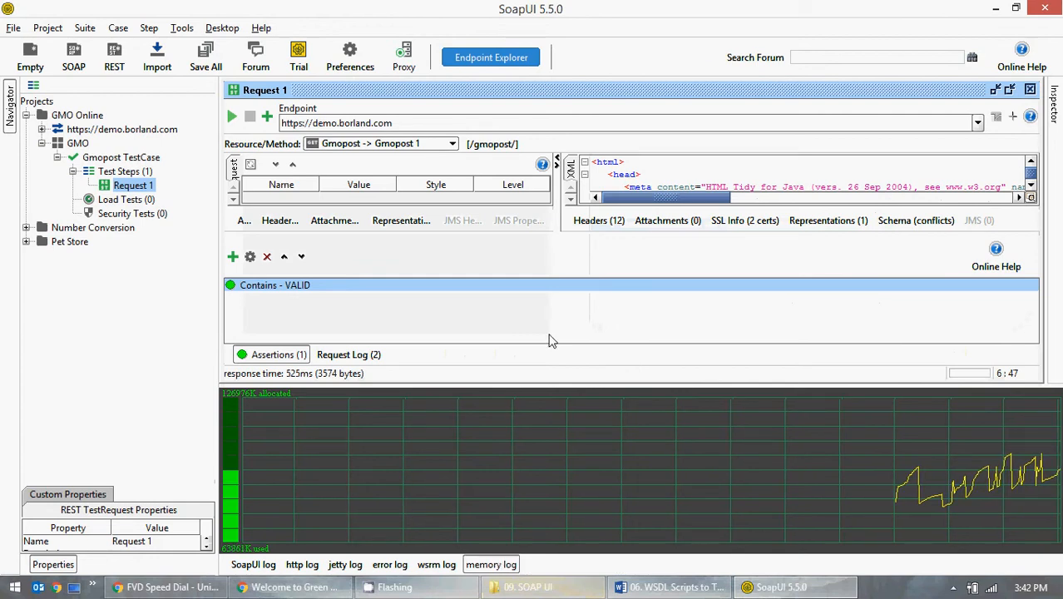
click(513, 565)
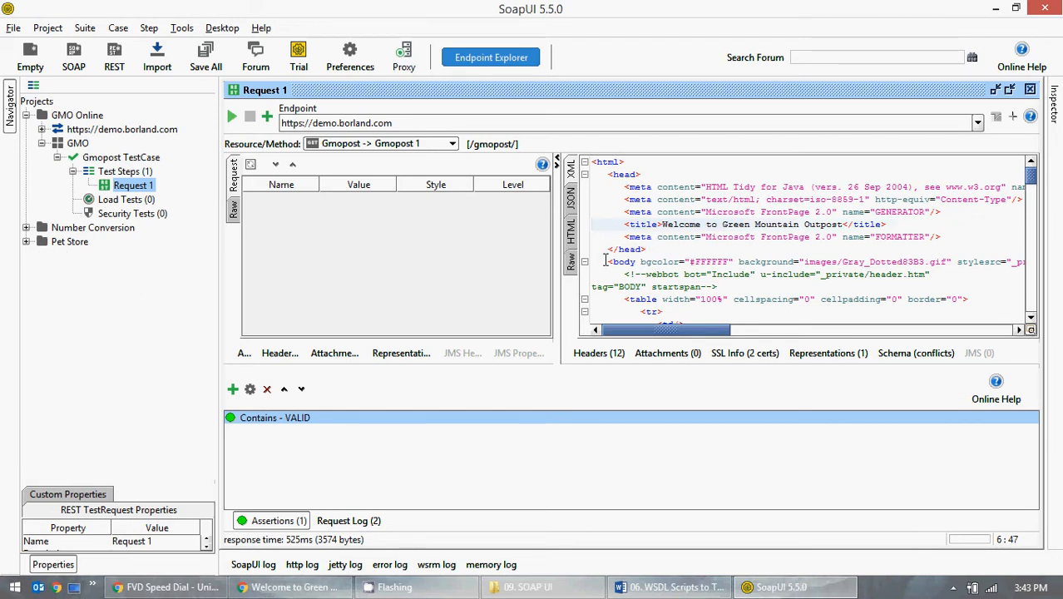
scroll(667, 212, down, 15)
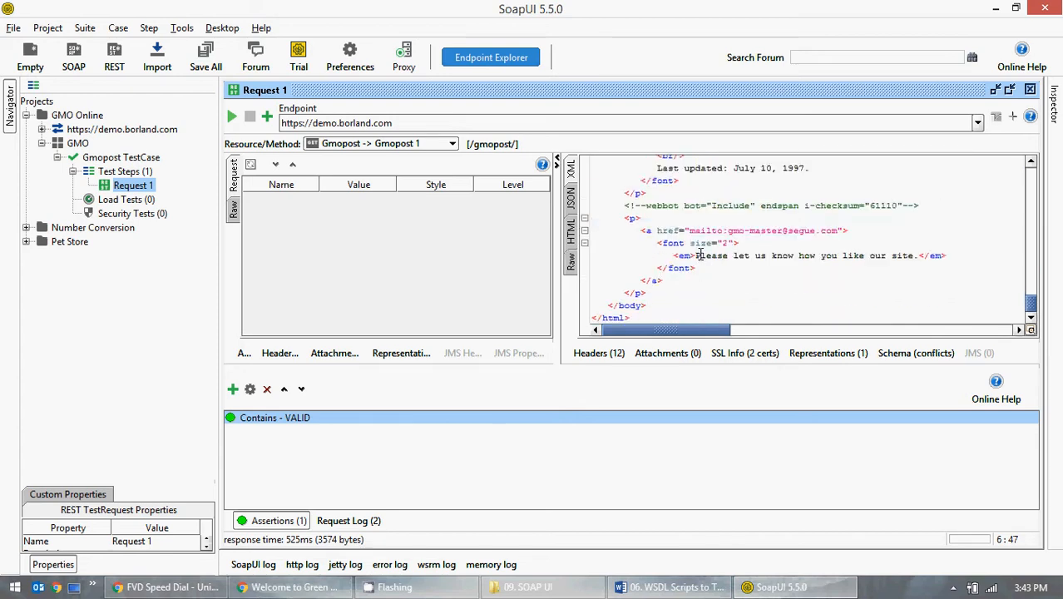
scroll(699, 255, up, 15)
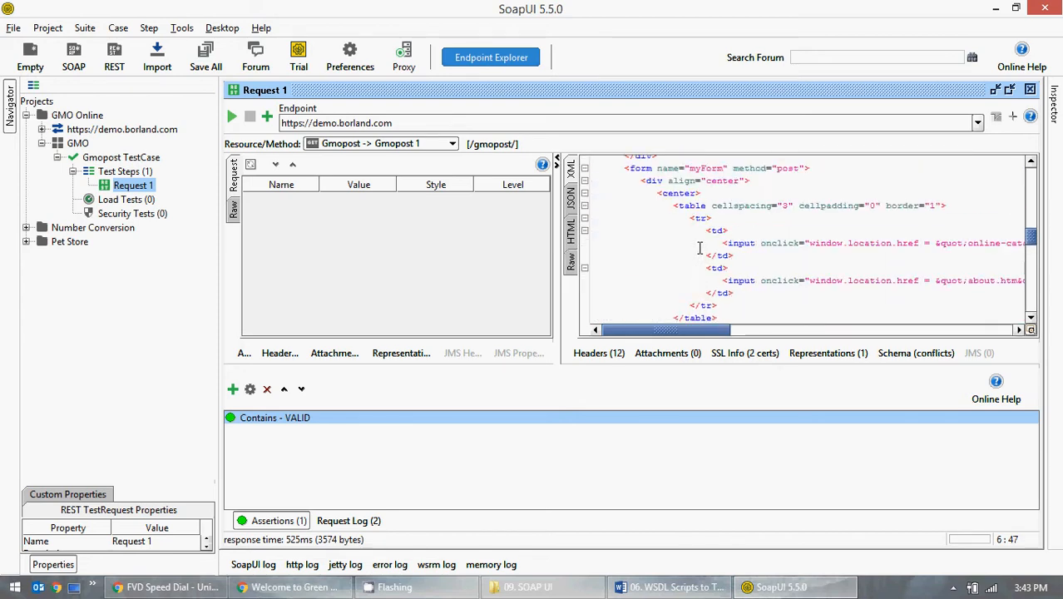
Step: Browse the assertion categories and add a Response SLA assertion to Request 1, keeping the default maximum response time of 200 ms
click(233, 390)
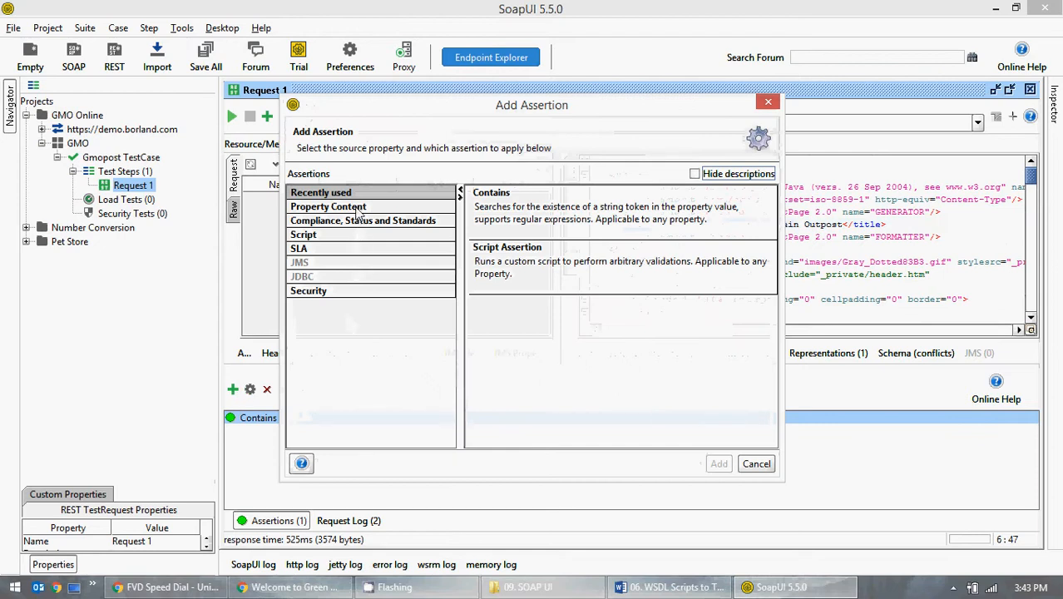
click(357, 208)
click(351, 223)
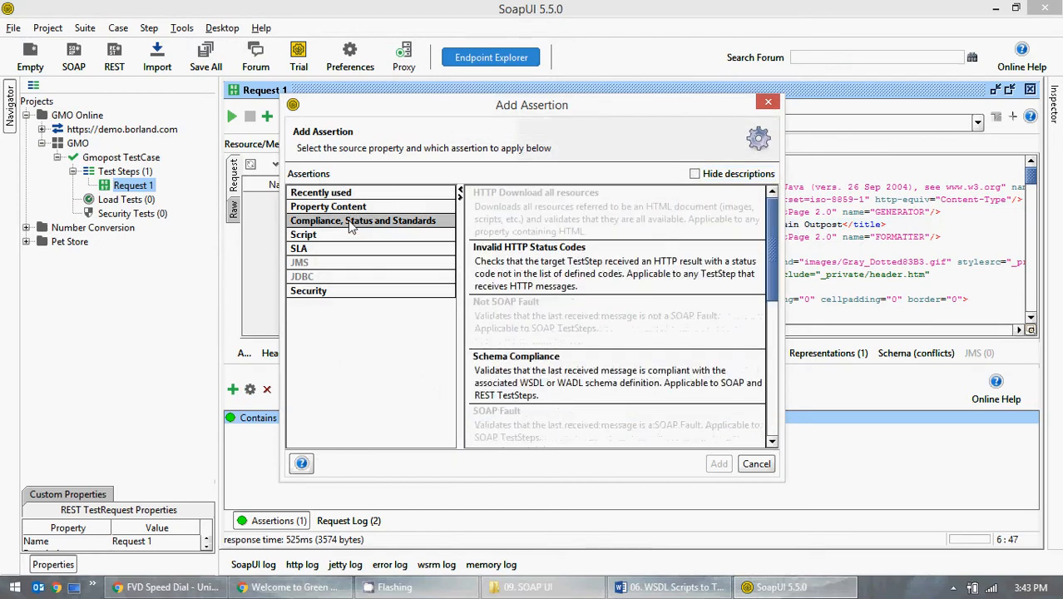
click(336, 238)
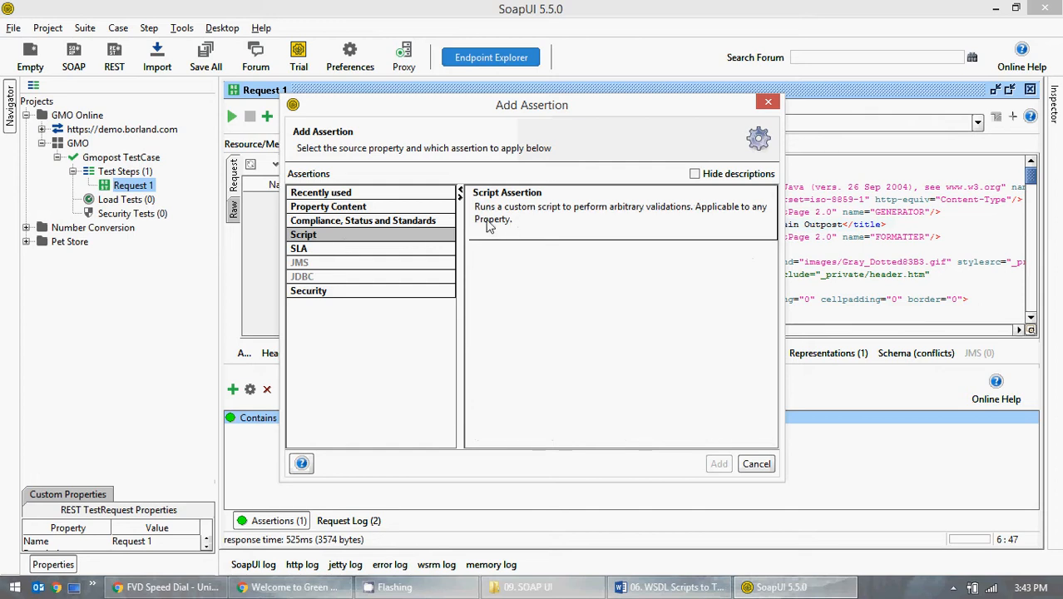
click(323, 252)
click(499, 225)
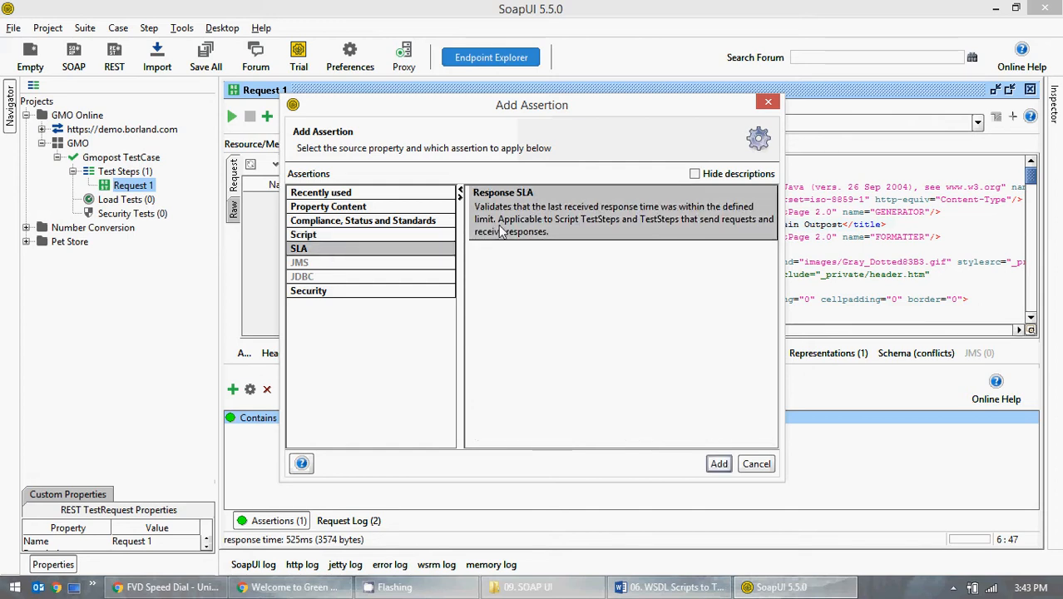
click(719, 463)
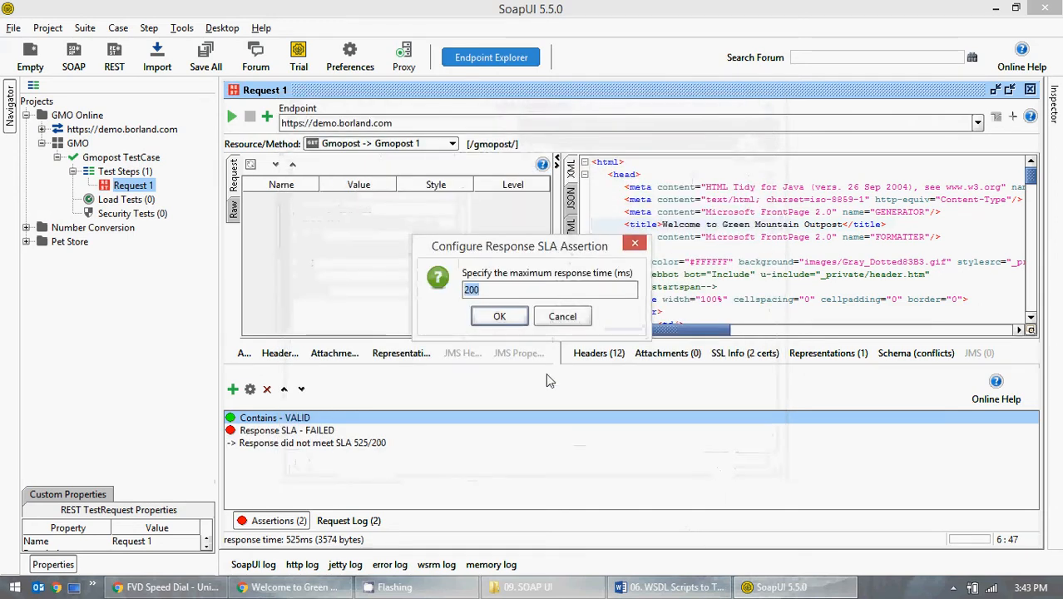
click(562, 317)
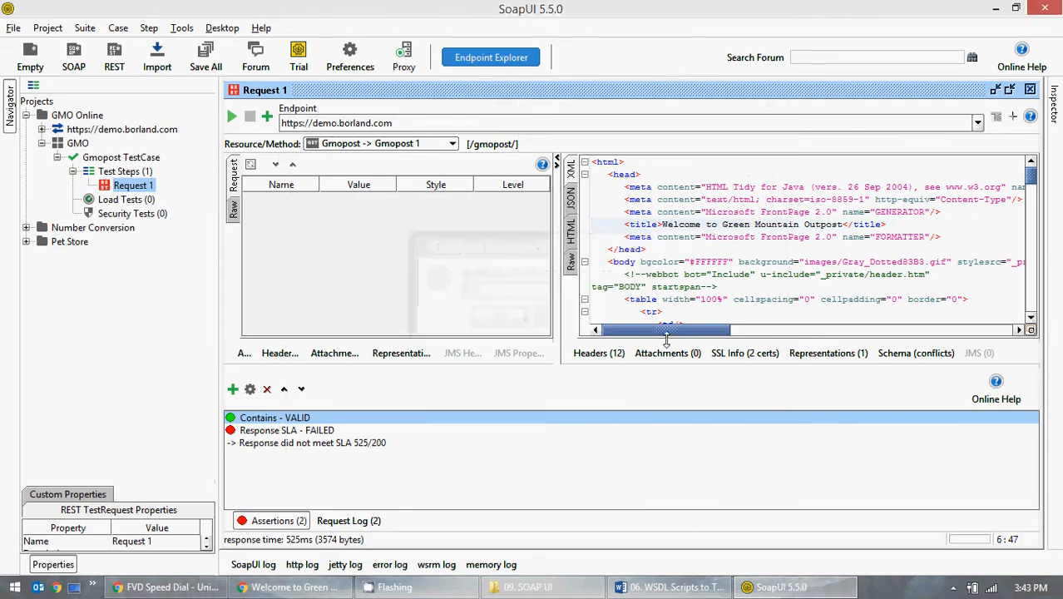
Step: Highlight the online catalog welcome text and "This is a sample web site for demonstration purposes only!" in the XML response
drag(1030, 175, 1030, 207)
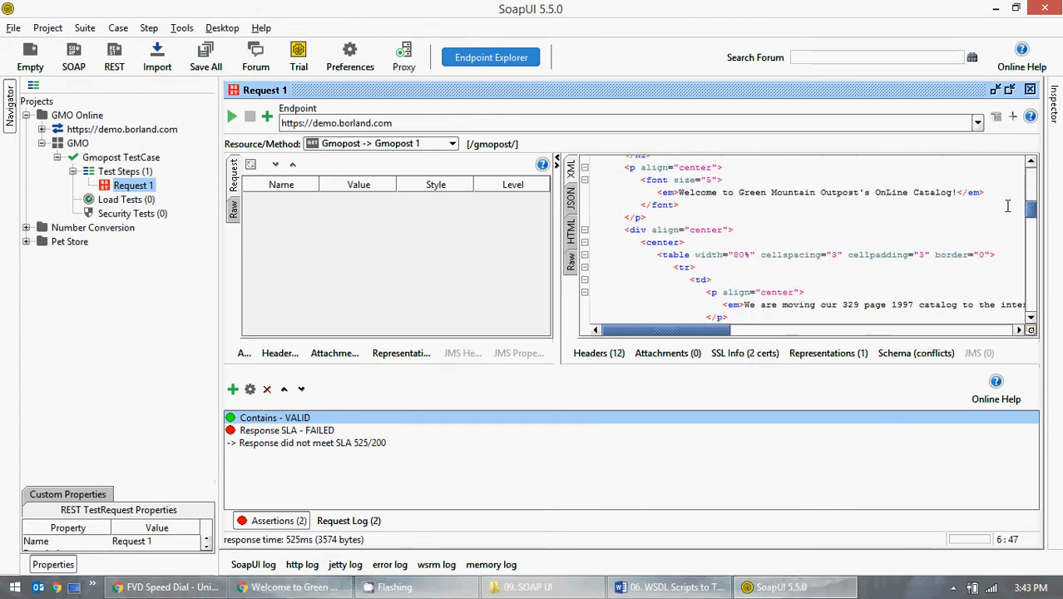
drag(678, 193, 958, 195)
scroll(919, 244, down, 3)
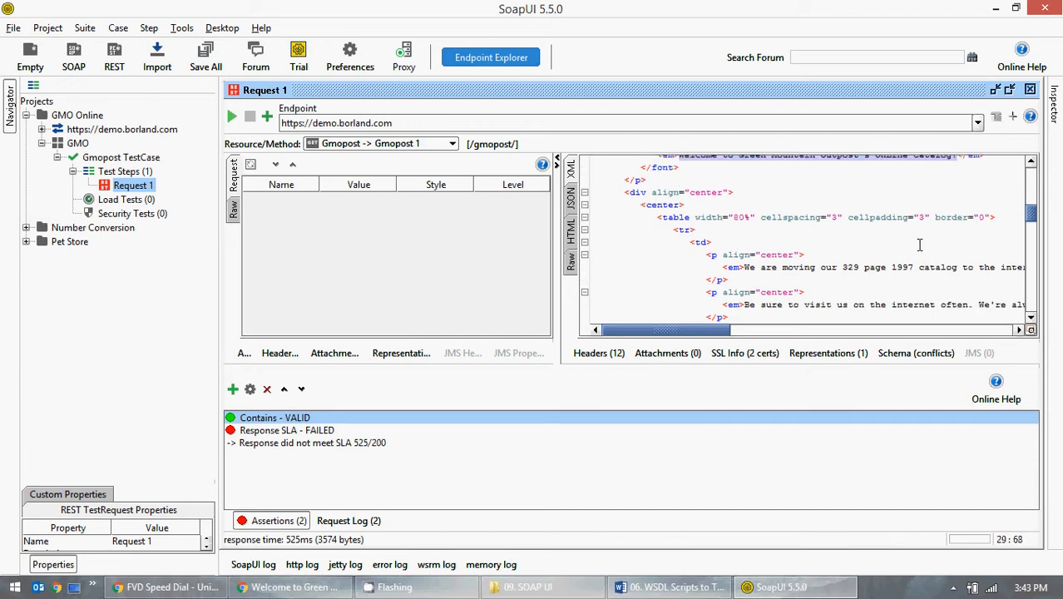
scroll(919, 243, down, 9)
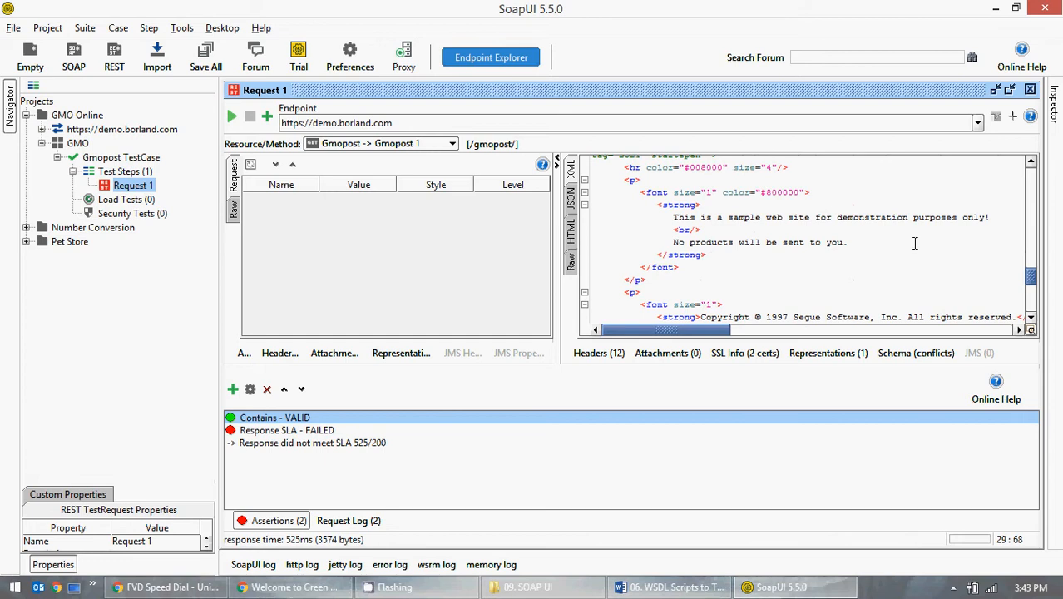
drag(673, 217, 987, 218)
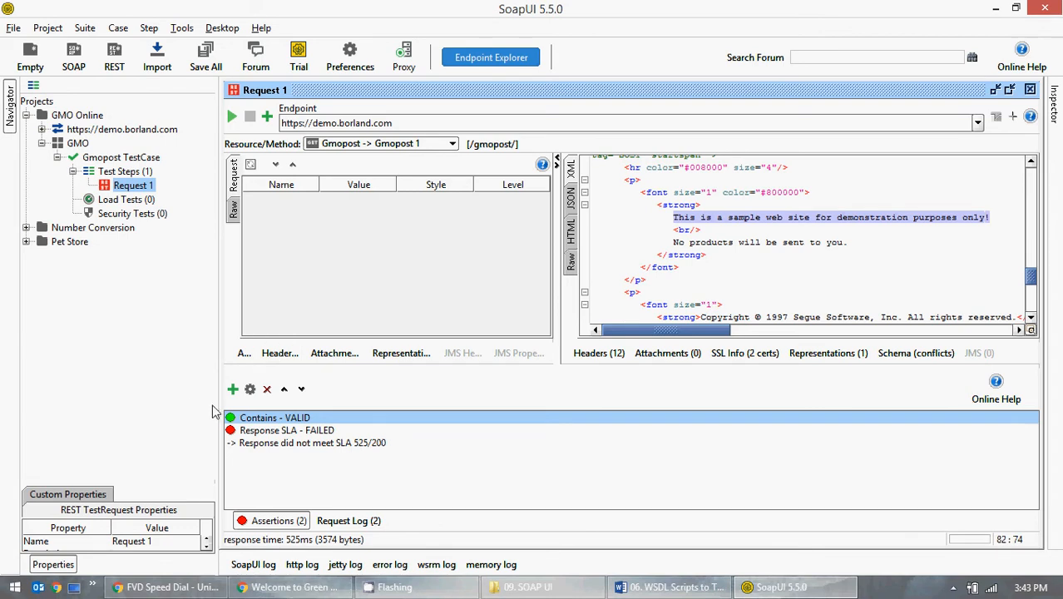
Step: Remove the Response SLA assertion from Request 1 and reopen its assertions list
click(287, 430)
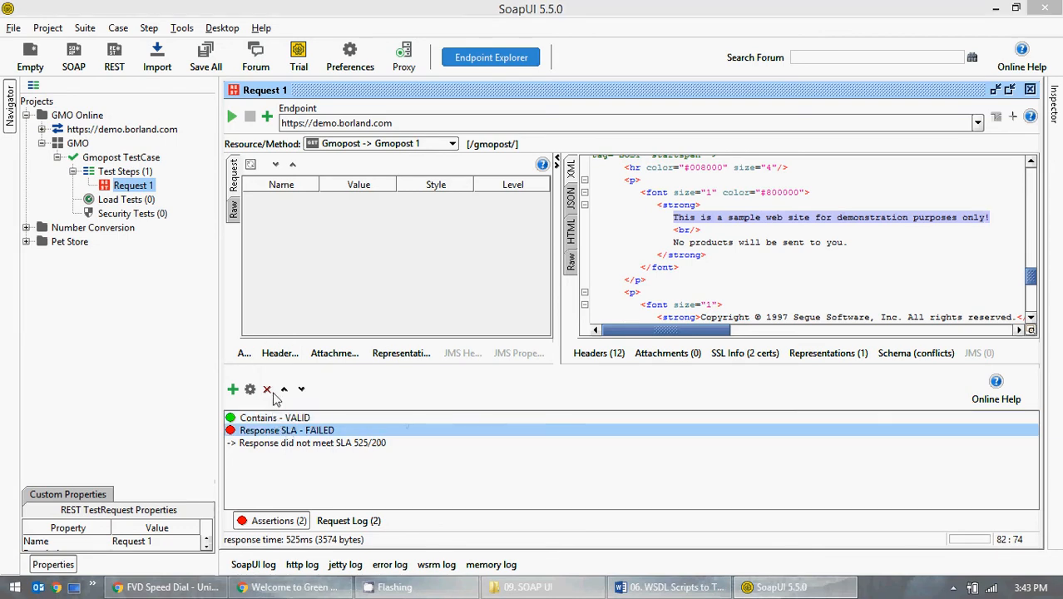
click(267, 389)
click(499, 310)
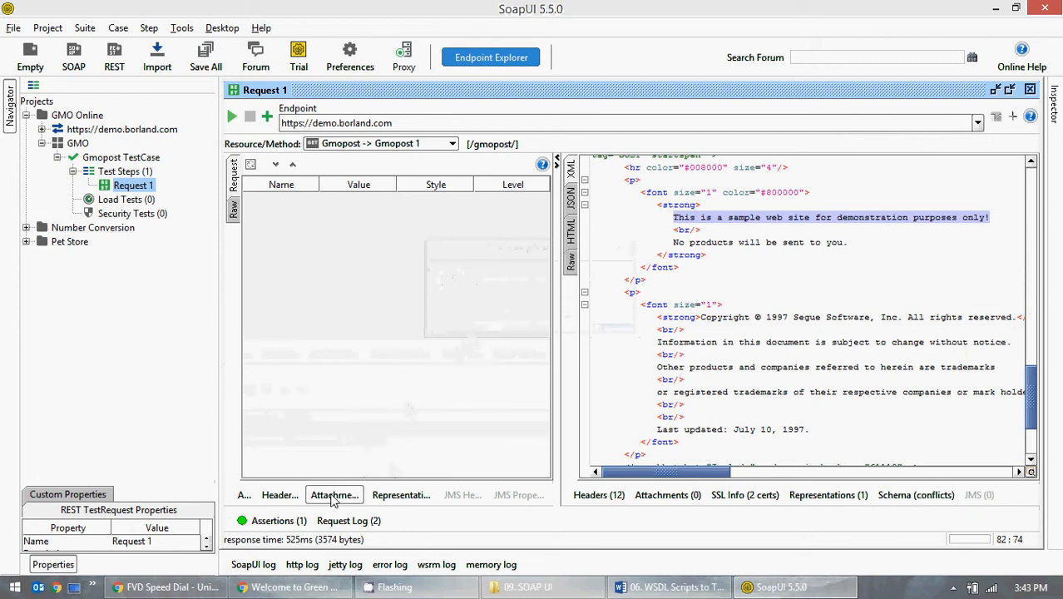
click(280, 520)
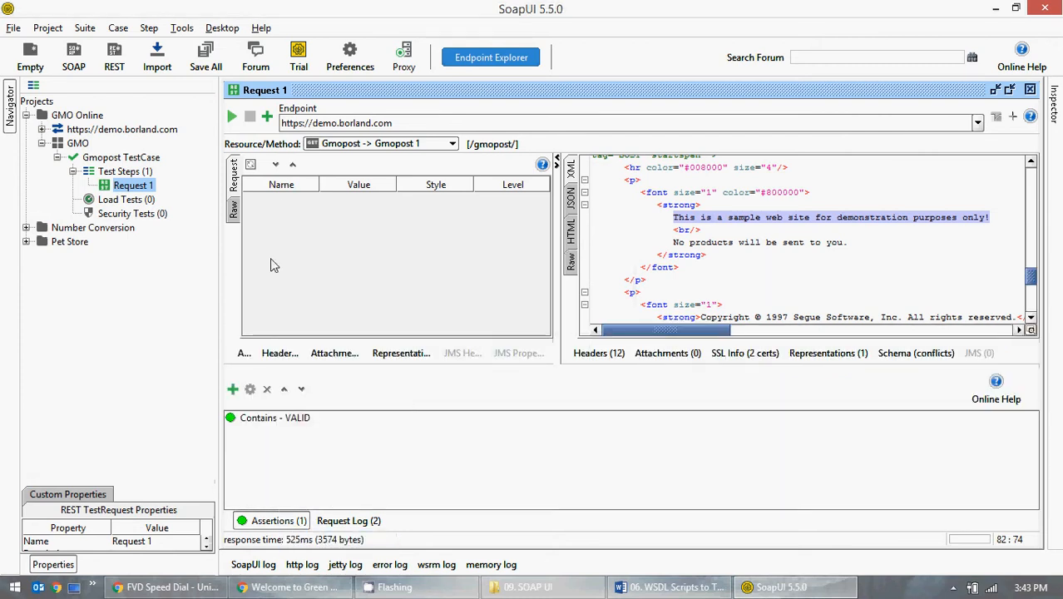
Step: Add a Contains assertion named "This is a sample web site for demonstration purposes only!" to Request 1, leaving its content empty
click(266, 116)
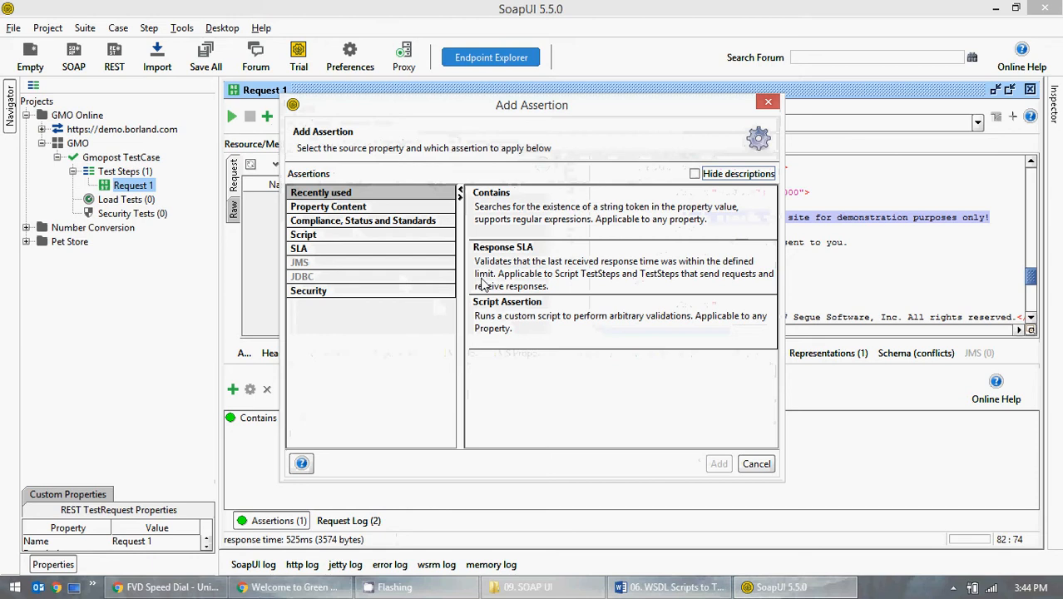
click(518, 208)
click(719, 464)
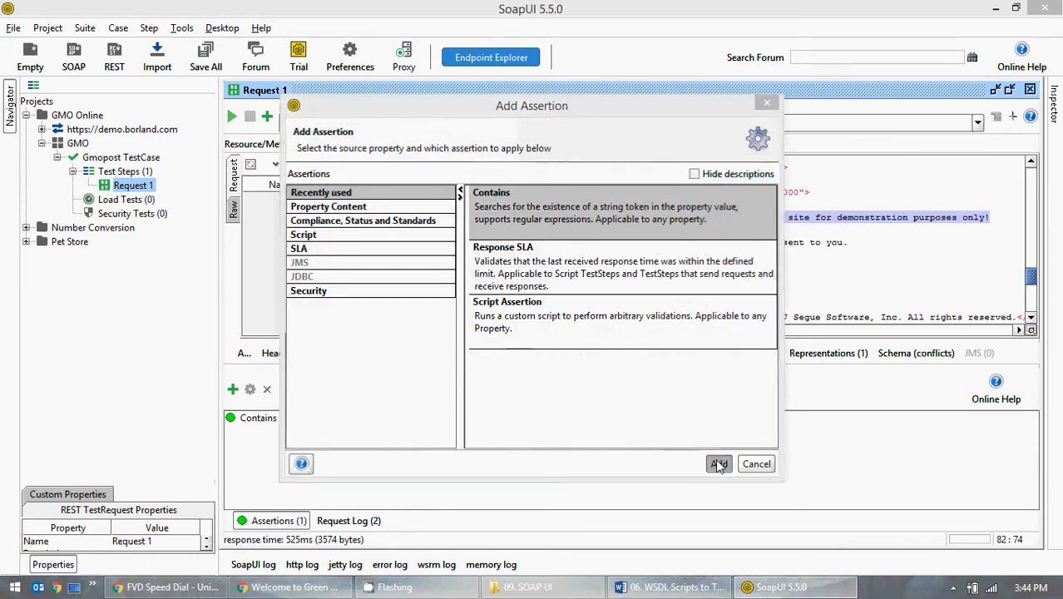
text(This is a sample web site for demonstration purposes only!)
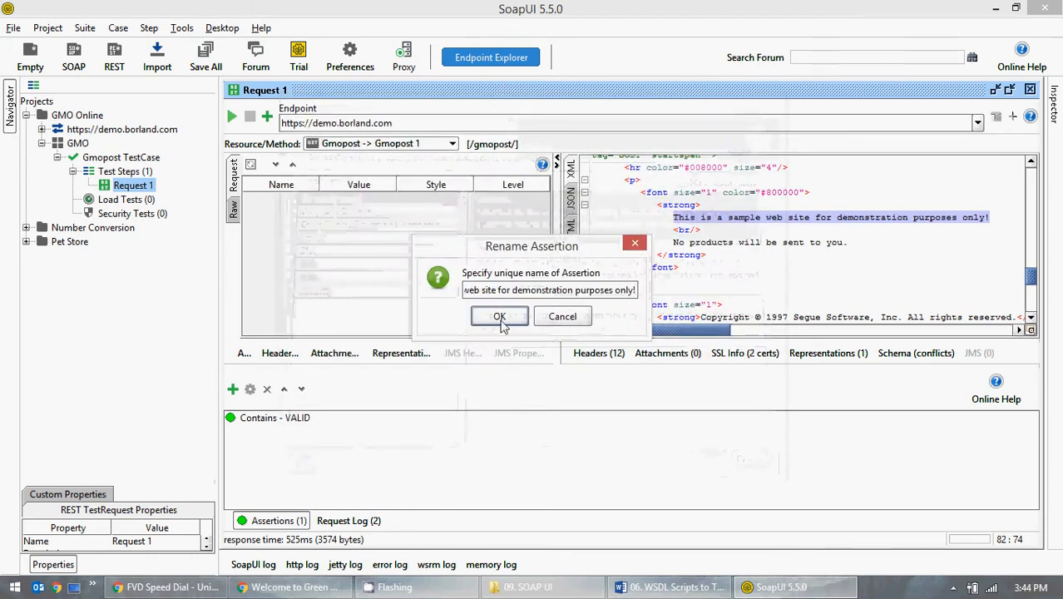
click(501, 316)
click(697, 380)
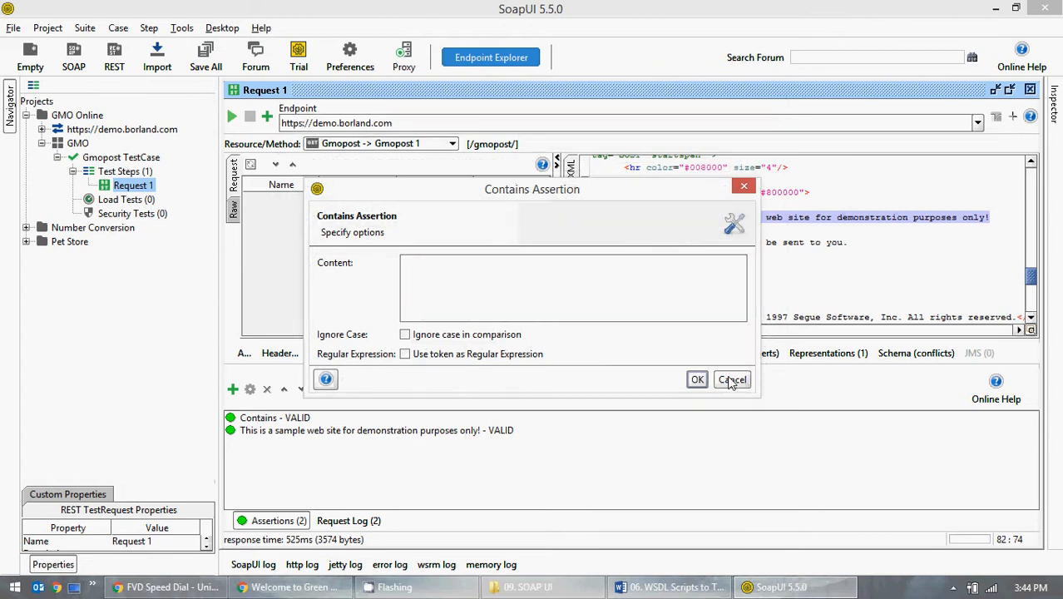
Step: Rerun Request 1 and check its raw request and assertion results
click(268, 520)
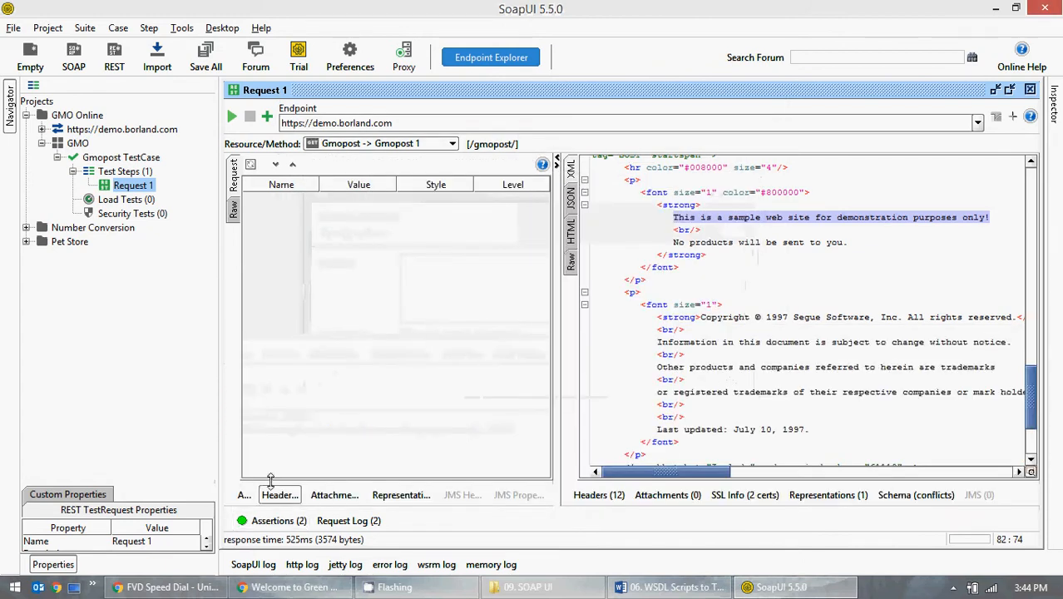
click(233, 117)
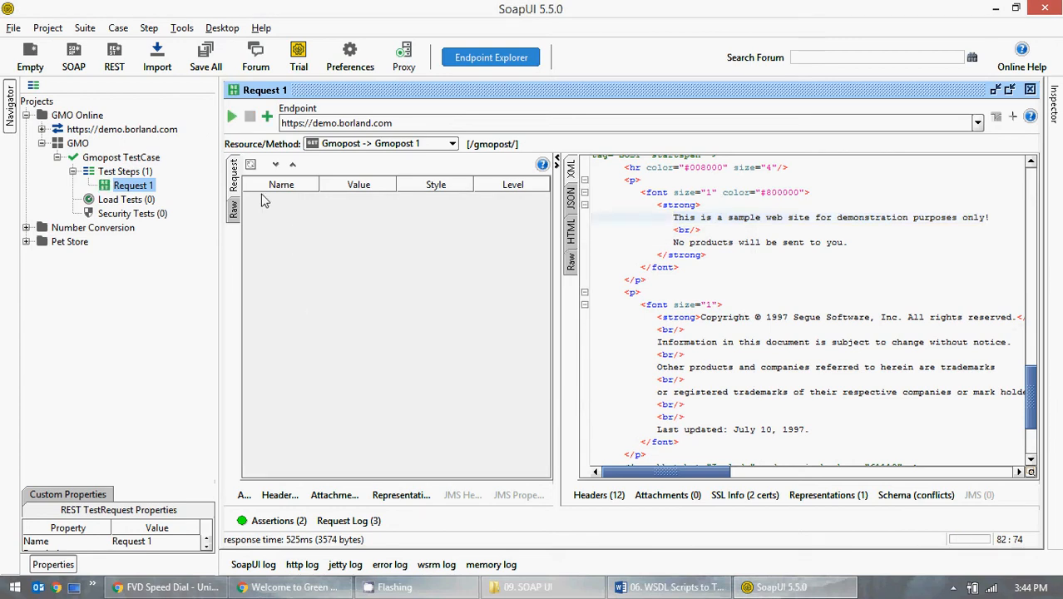
click(235, 209)
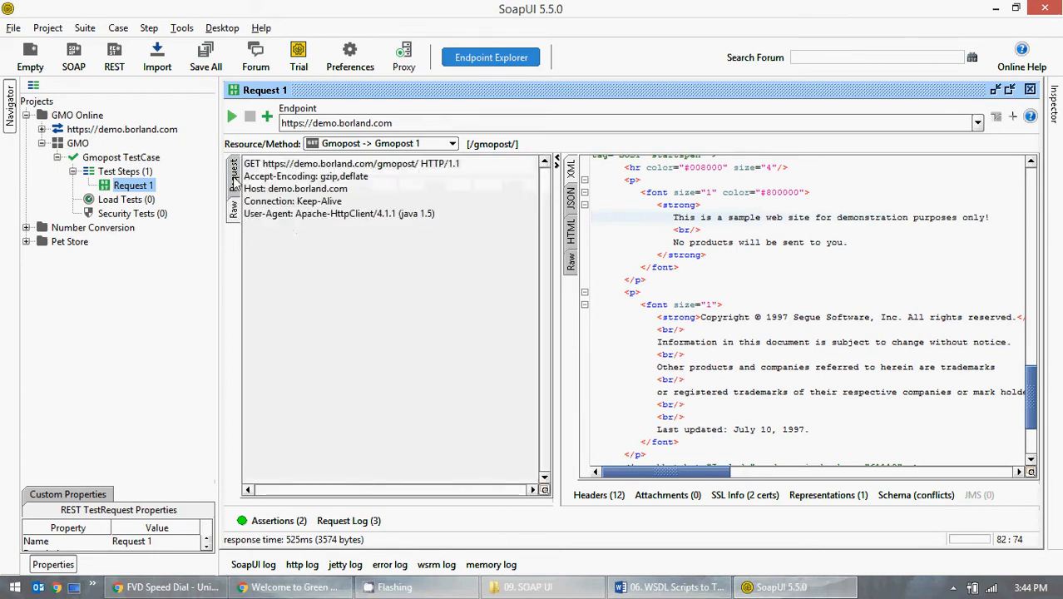
click(279, 521)
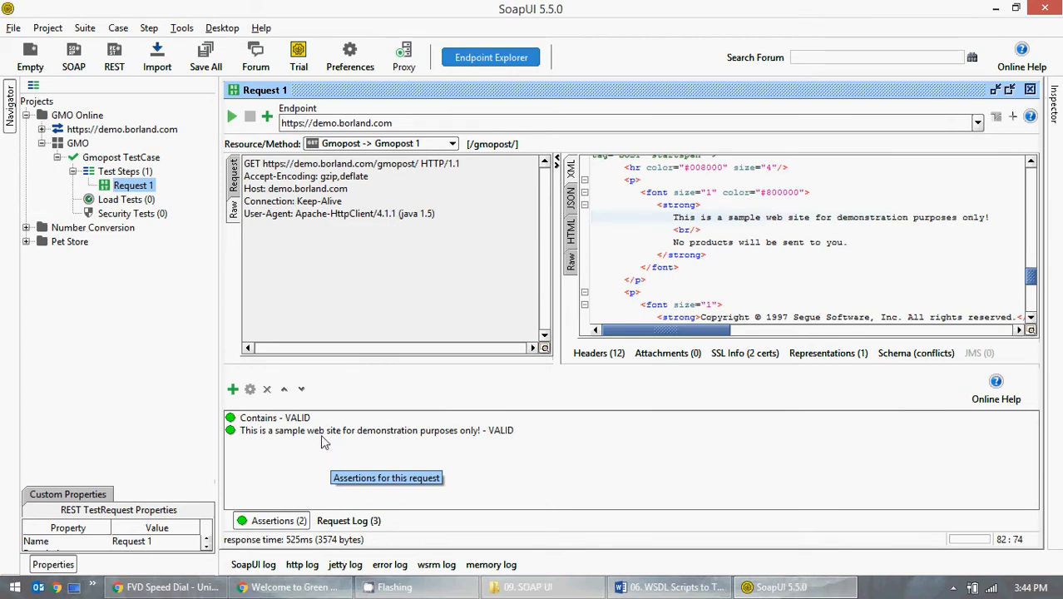
Step: Start saving the GMO Online project and browse to C:\Softwares\SOAP UI\SoapUI-5.5.0 as the save location
click(13, 28)
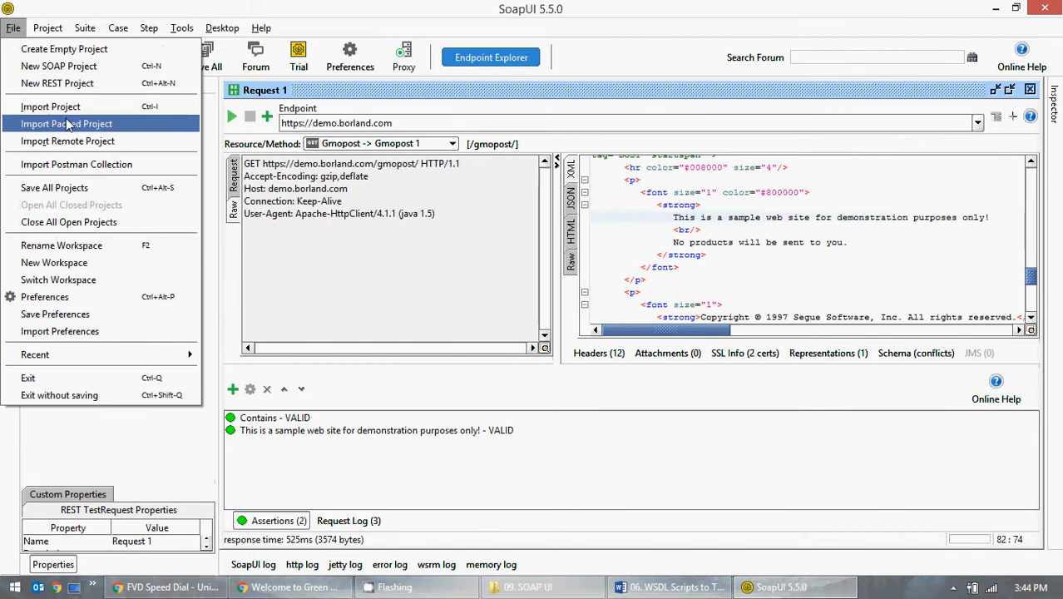
click(170, 221)
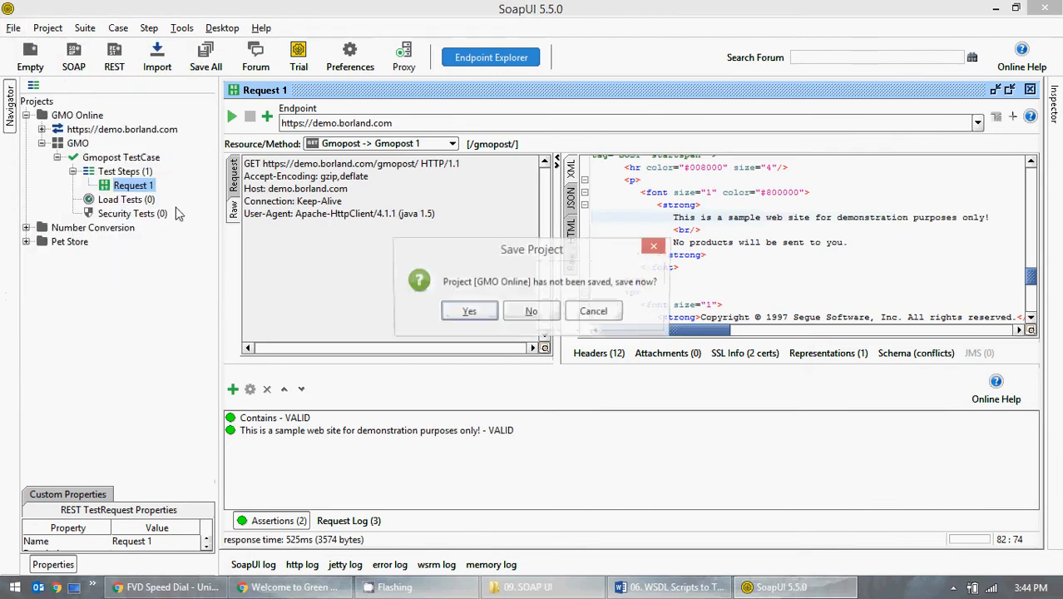
click(473, 311)
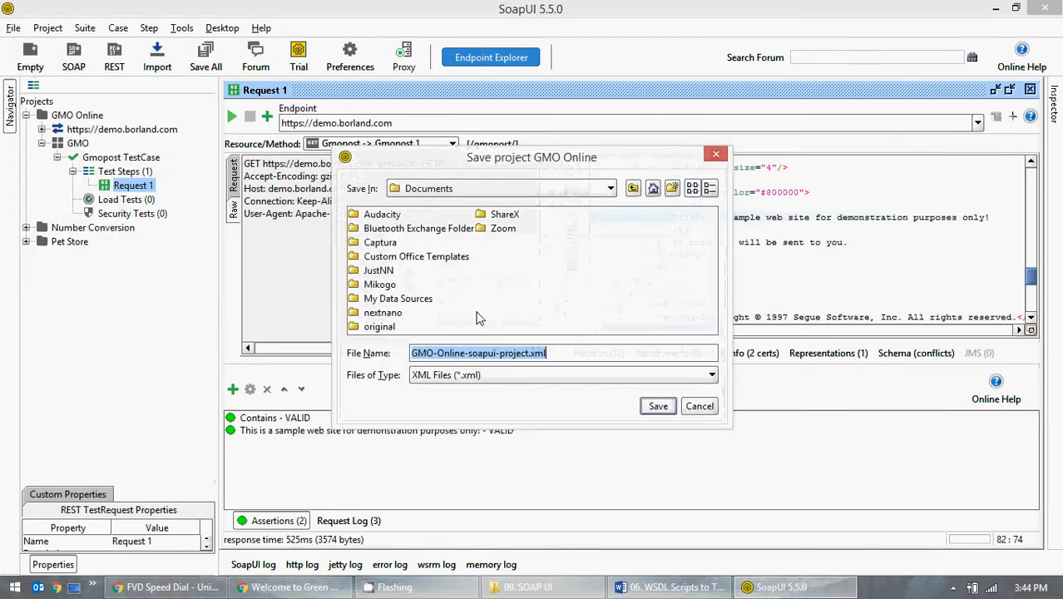
click(509, 188)
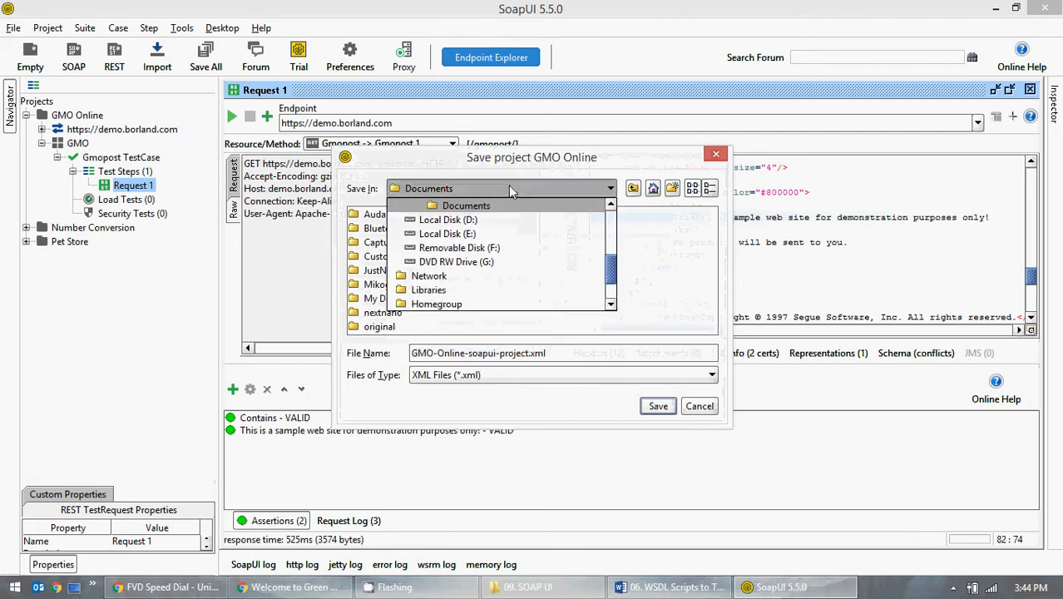
scroll(465, 249, up, 5)
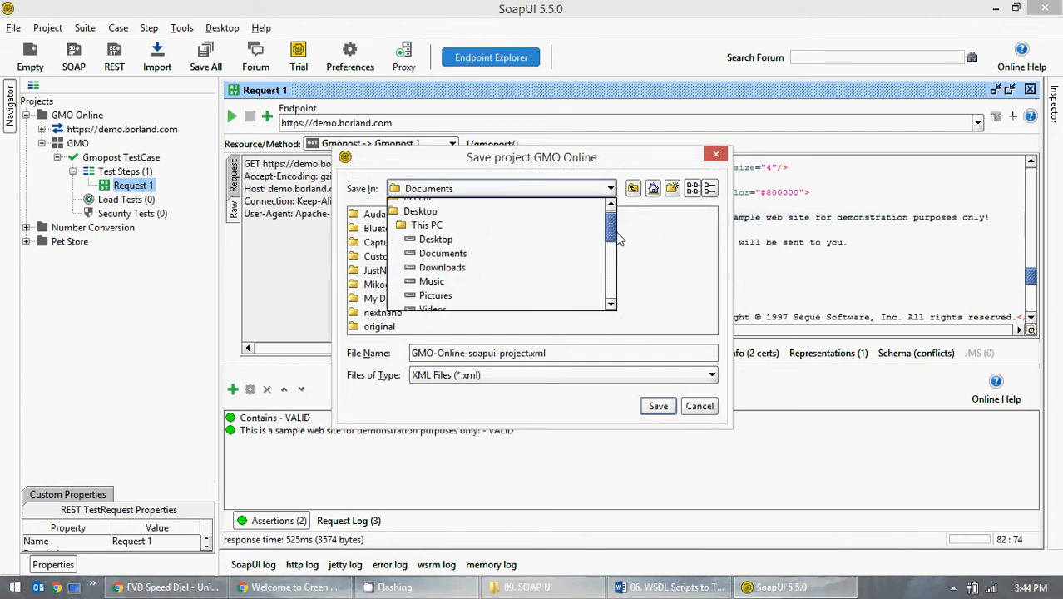
click(426, 225)
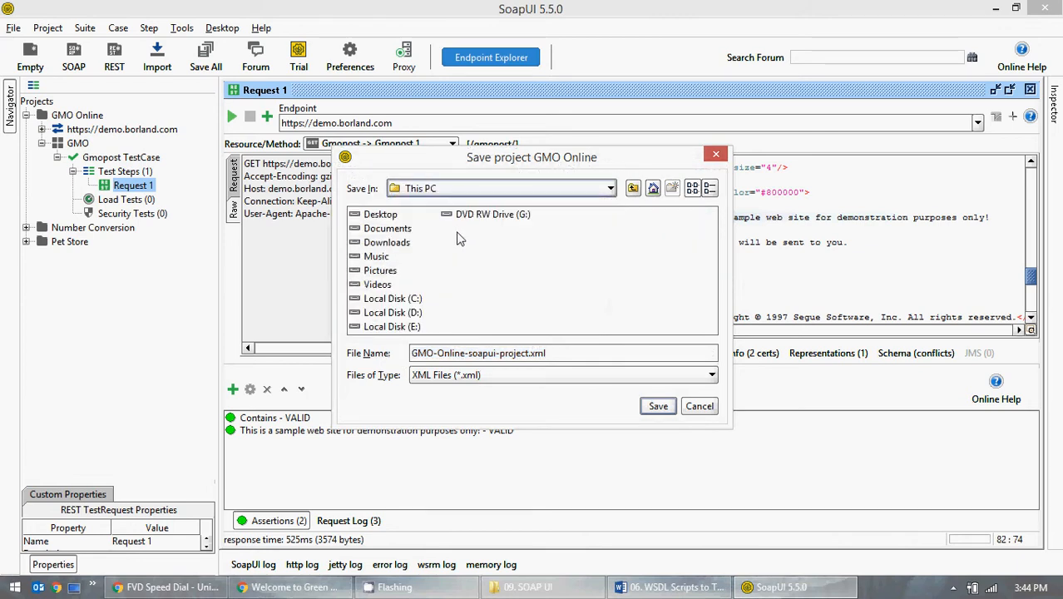
double_click(403, 301)
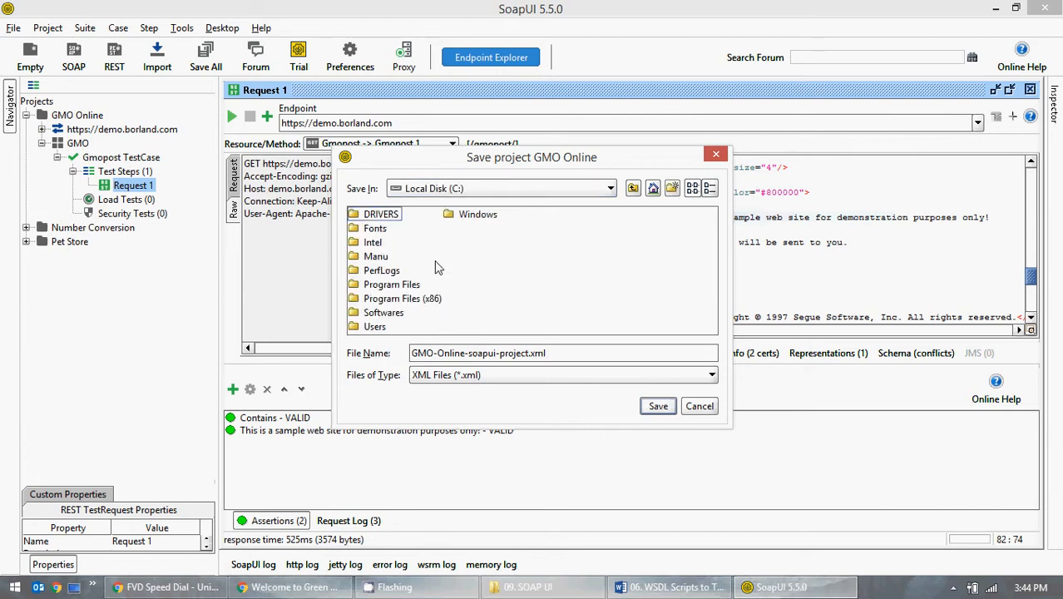
double_click(385, 313)
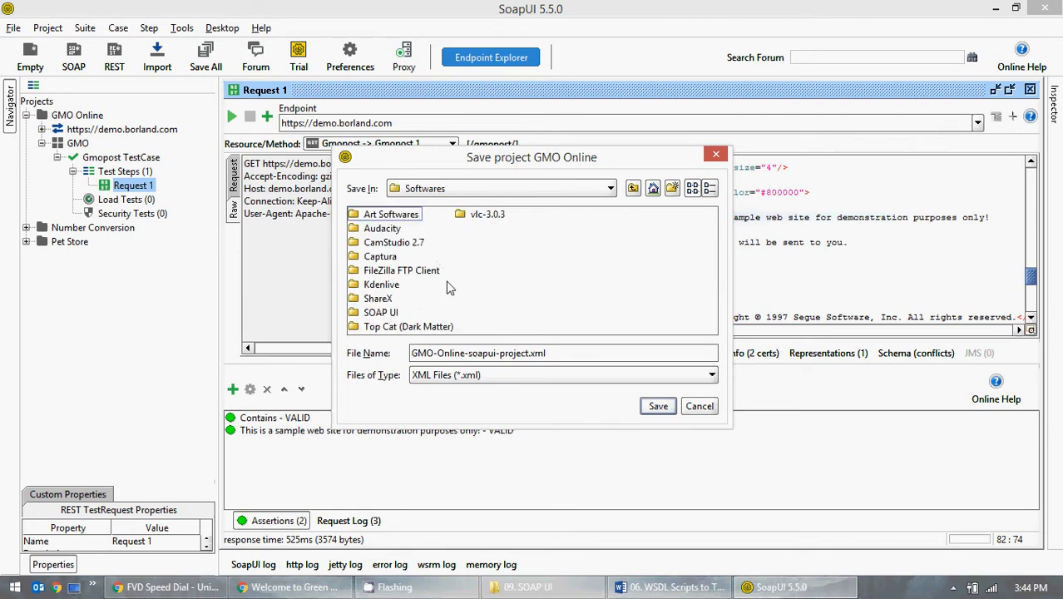
double_click(384, 314)
double_click(403, 236)
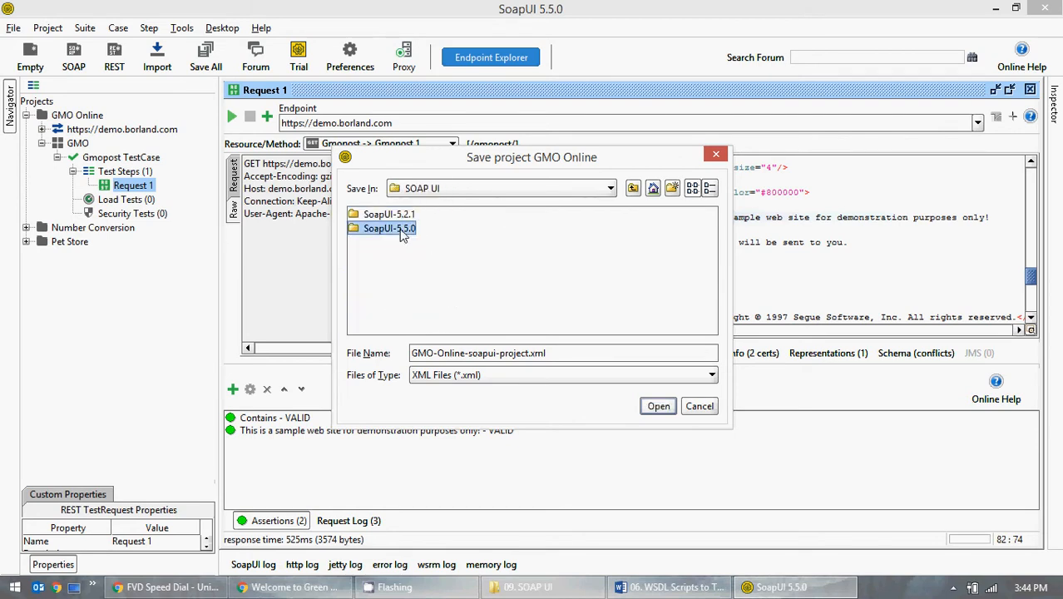
right_click(565, 271)
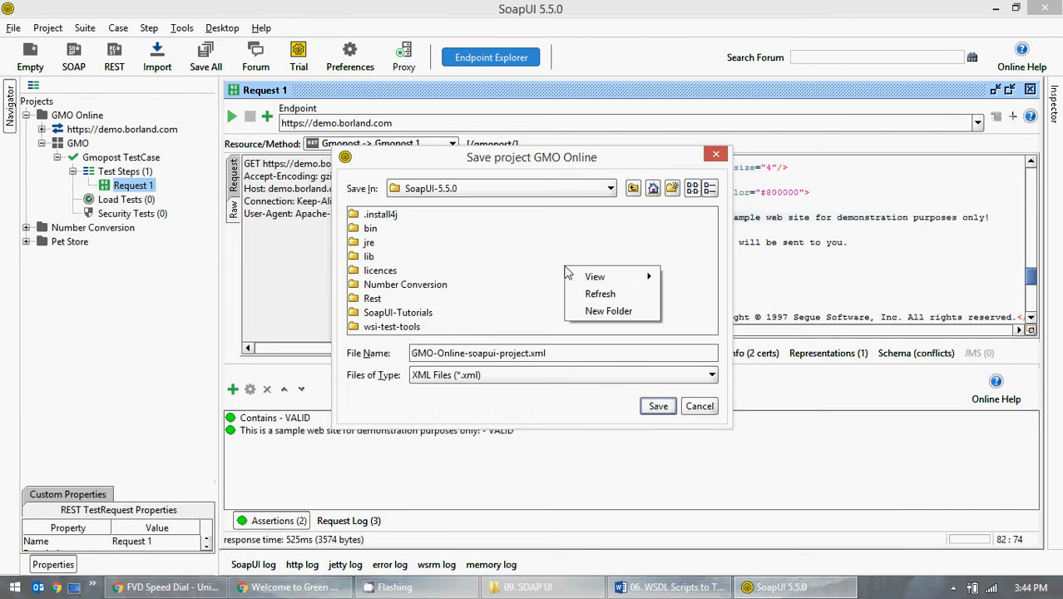
click(651, 188)
click(642, 186)
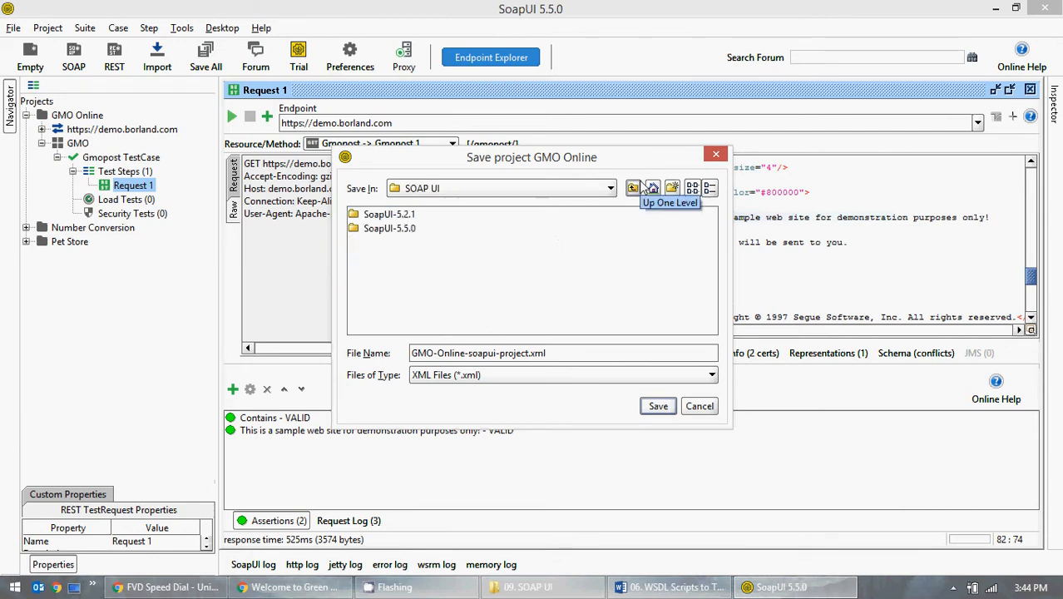
double_click(389, 228)
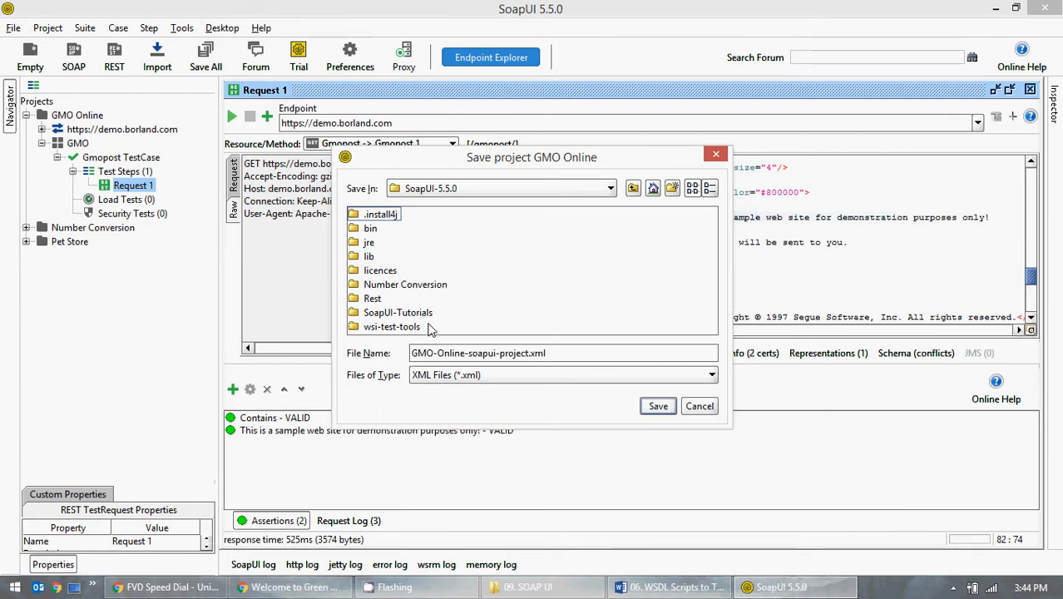
Step: Create a folder named Functional Testing and save the project in it as GMO-Online-soapui-project.xml
click(672, 188)
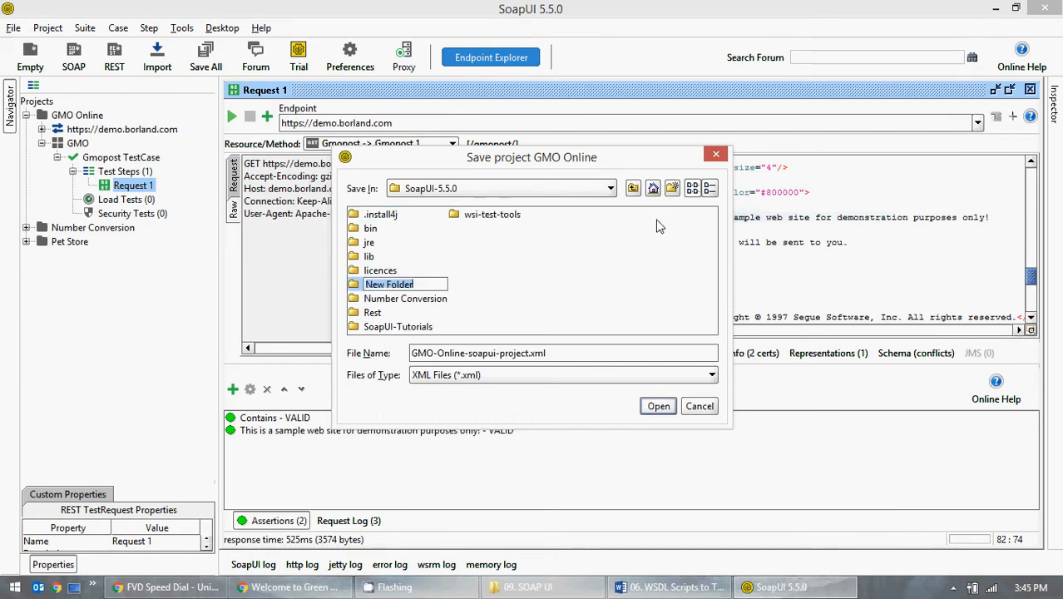
text(Fund)
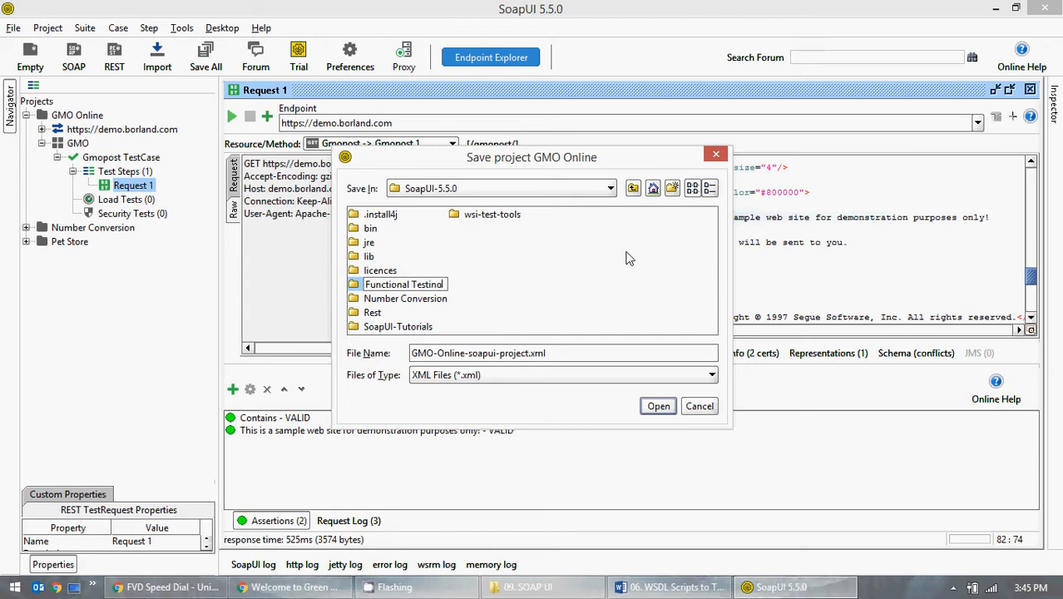
key(Return)
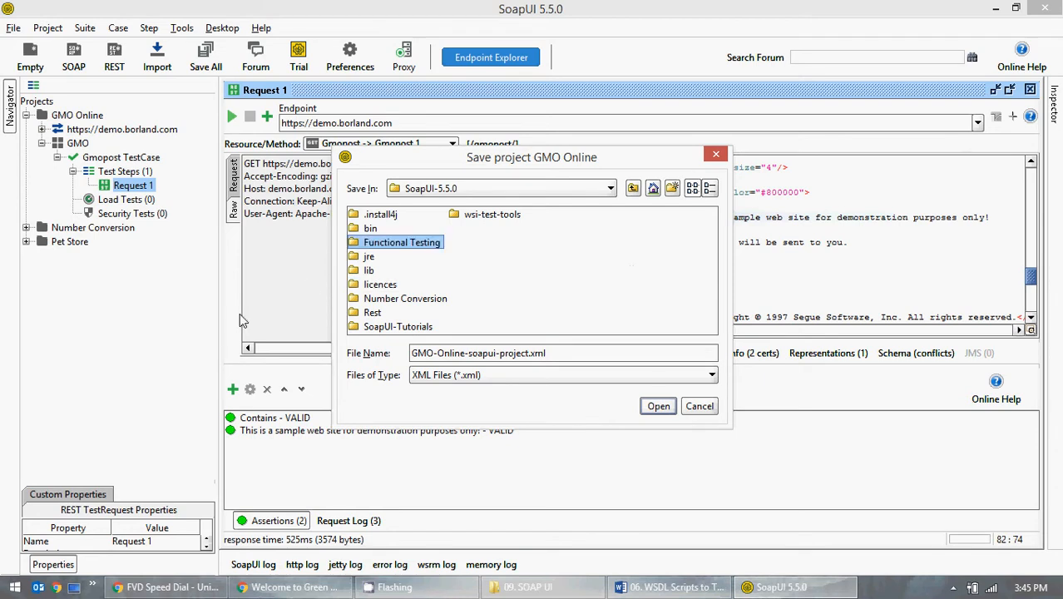
double_click(404, 246)
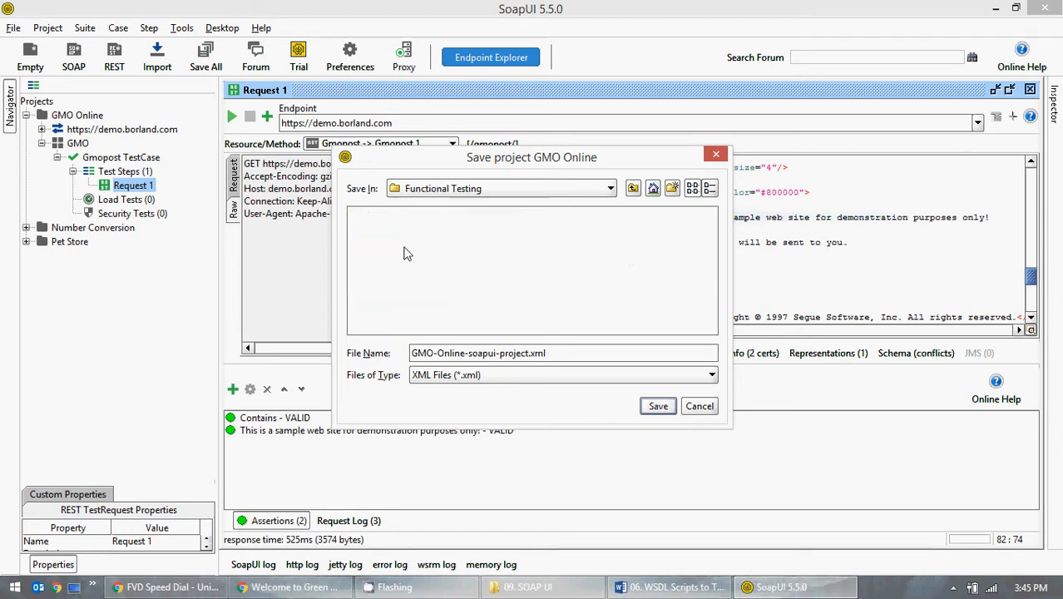
click(659, 406)
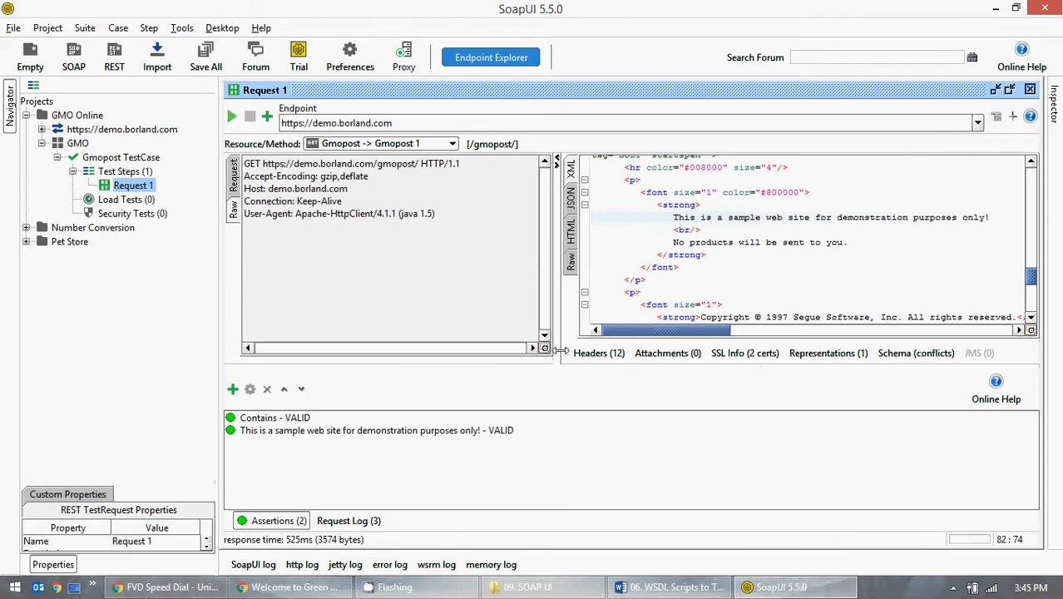
Step: Review the SoapUI, http, jetty, error, wsrm and memory logs
click(265, 566)
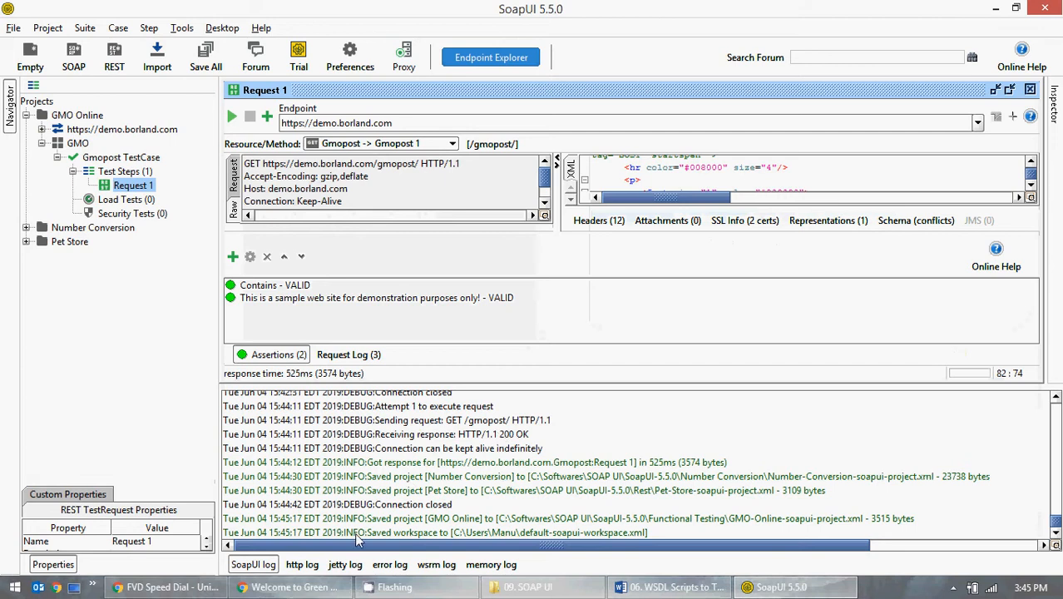
click(286, 586)
click(306, 587)
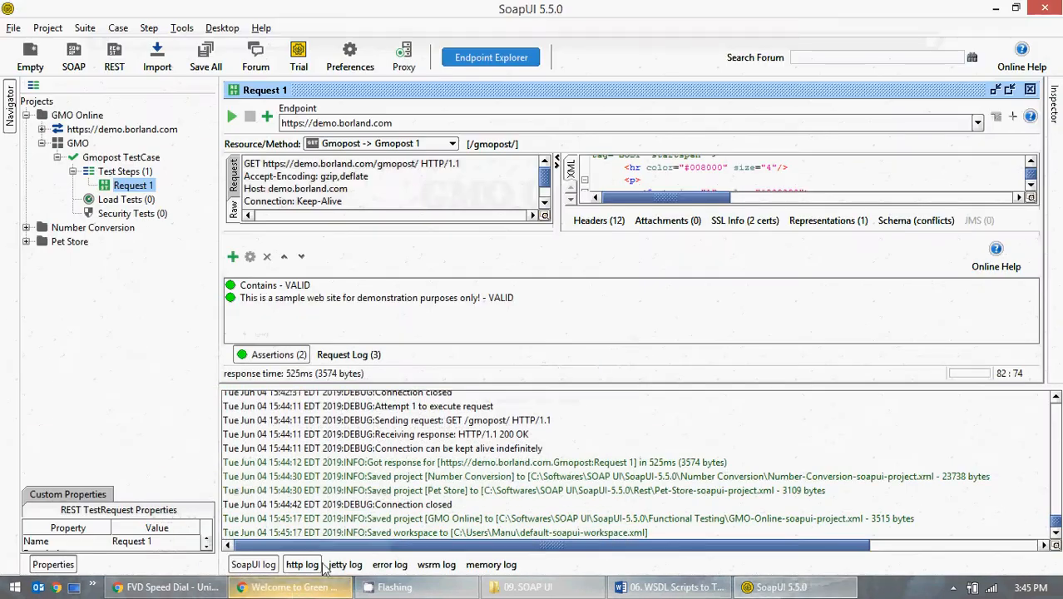
click(312, 587)
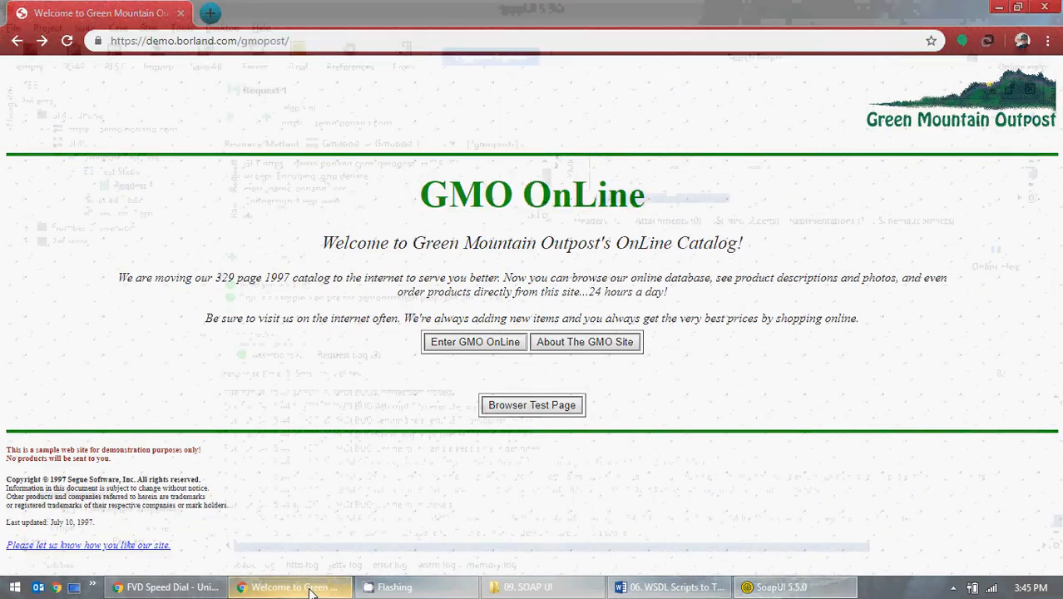
click(309, 587)
click(300, 564)
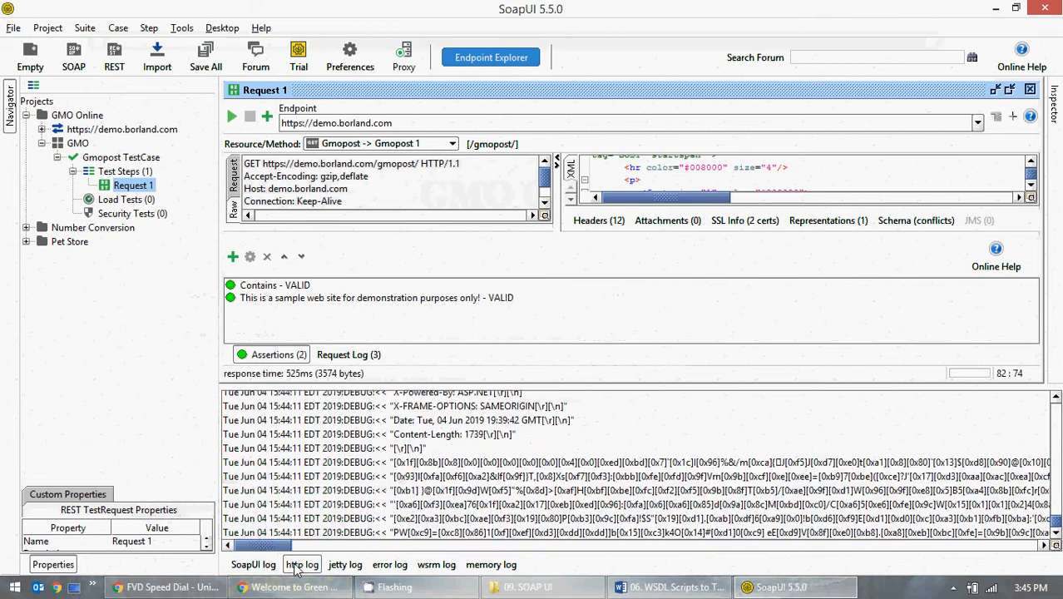
click(342, 565)
click(376, 566)
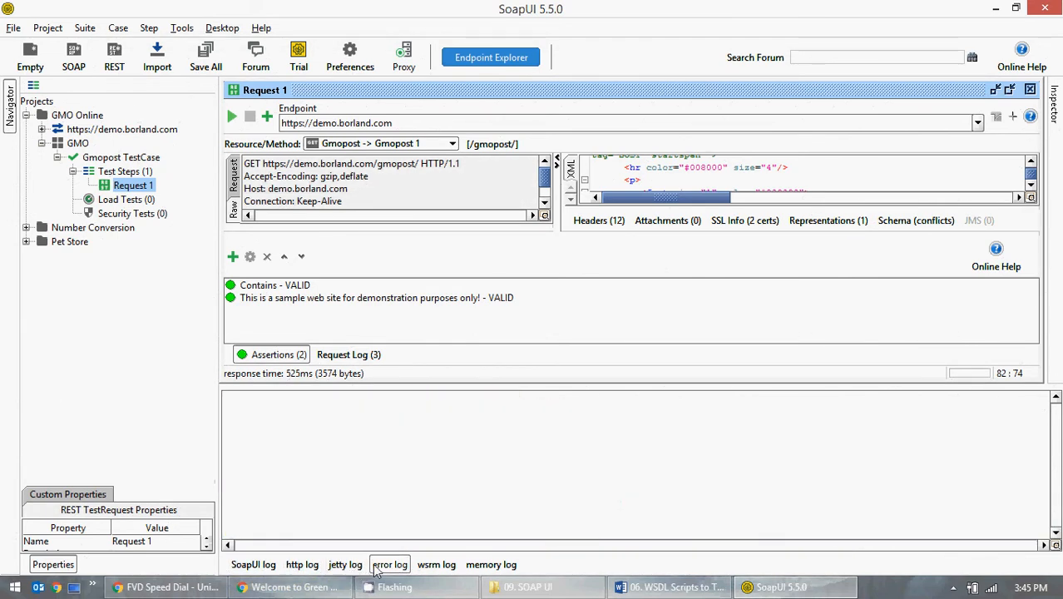
drag(376, 567, 437, 565)
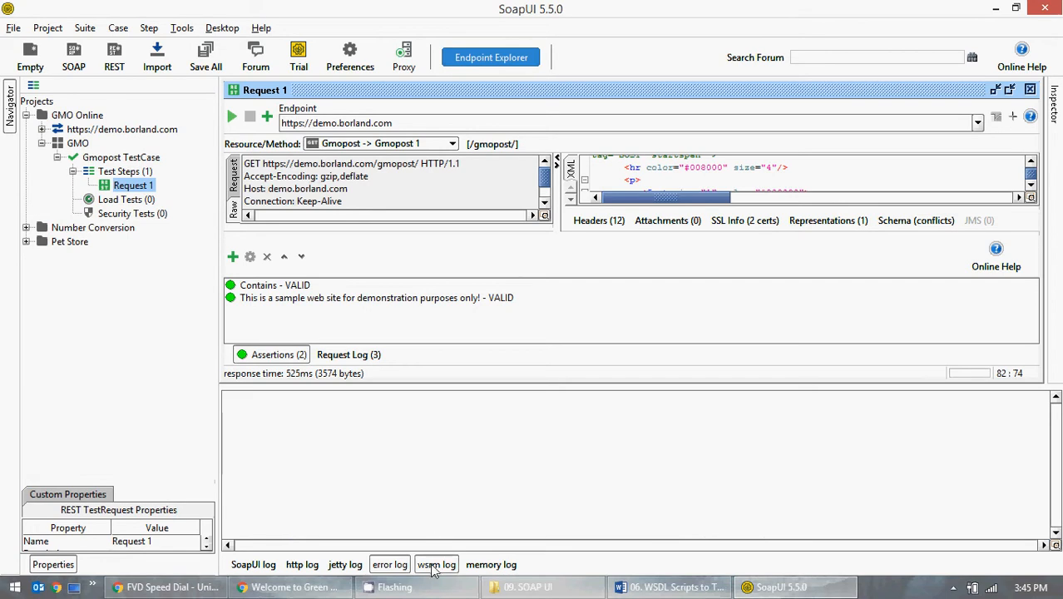
click(489, 565)
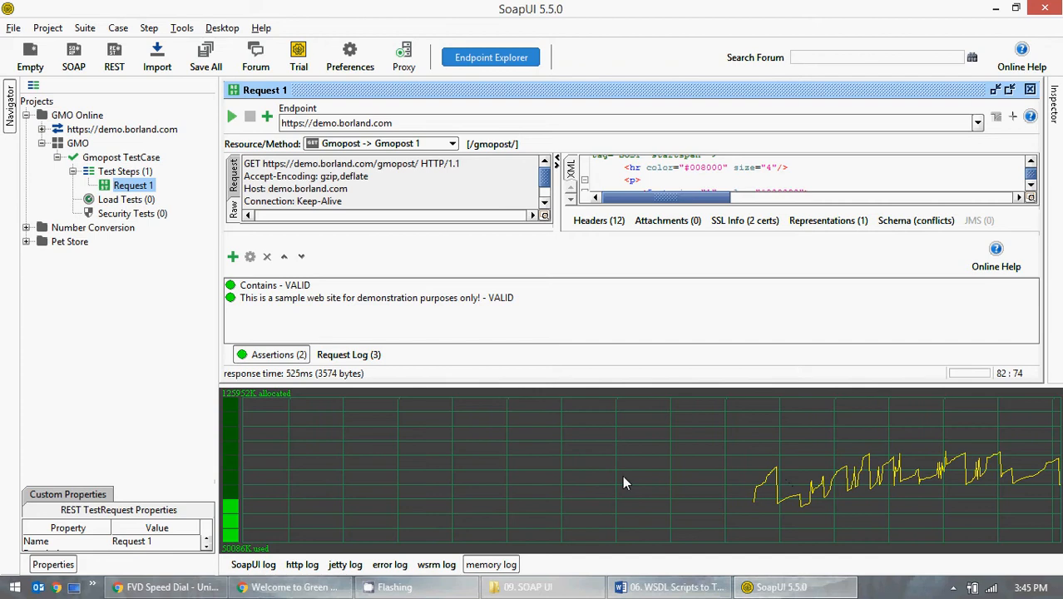
Step: Hide the memory log and add a new load test with the suggested name to Gmopost TestCase
click(476, 566)
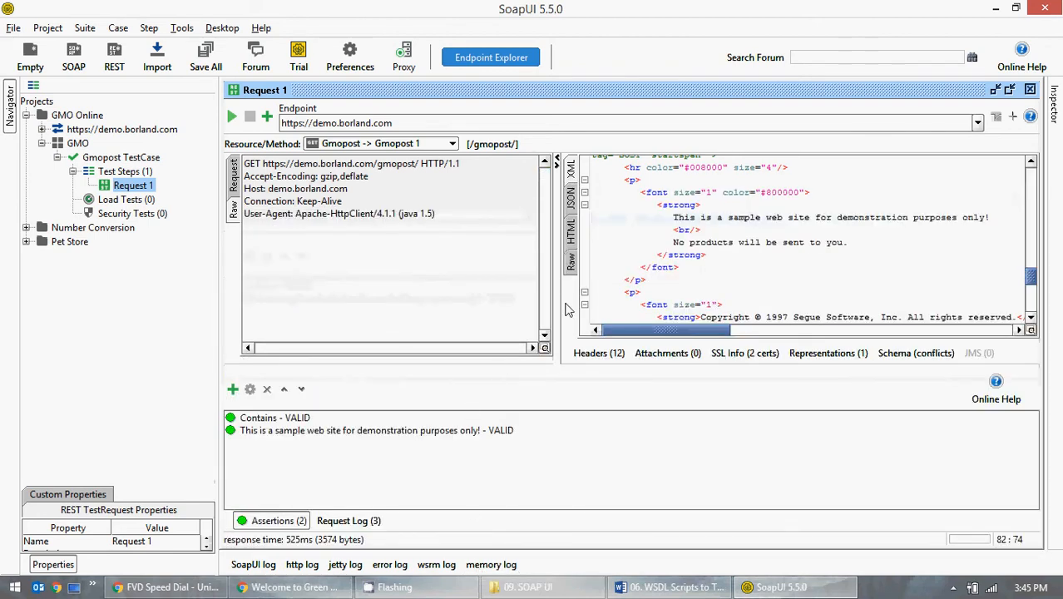
click(110, 201)
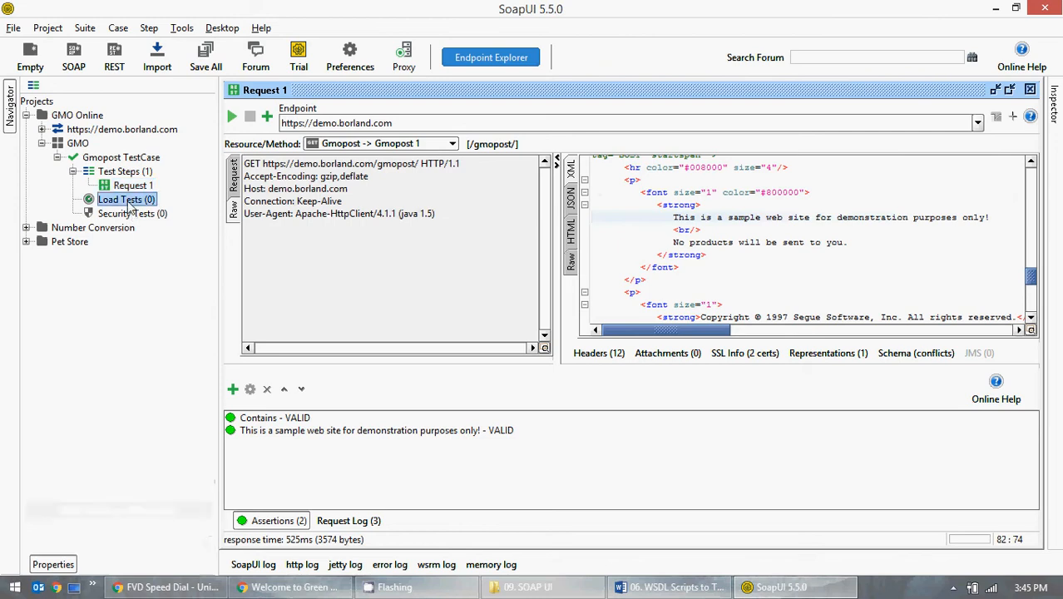
right_click(110, 204)
click(158, 207)
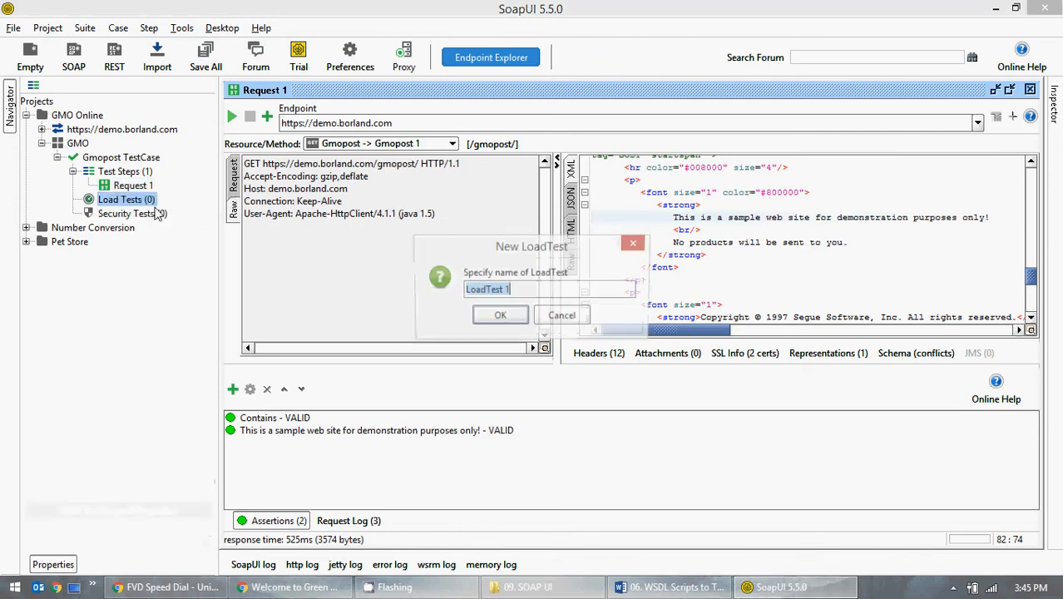
click(485, 314)
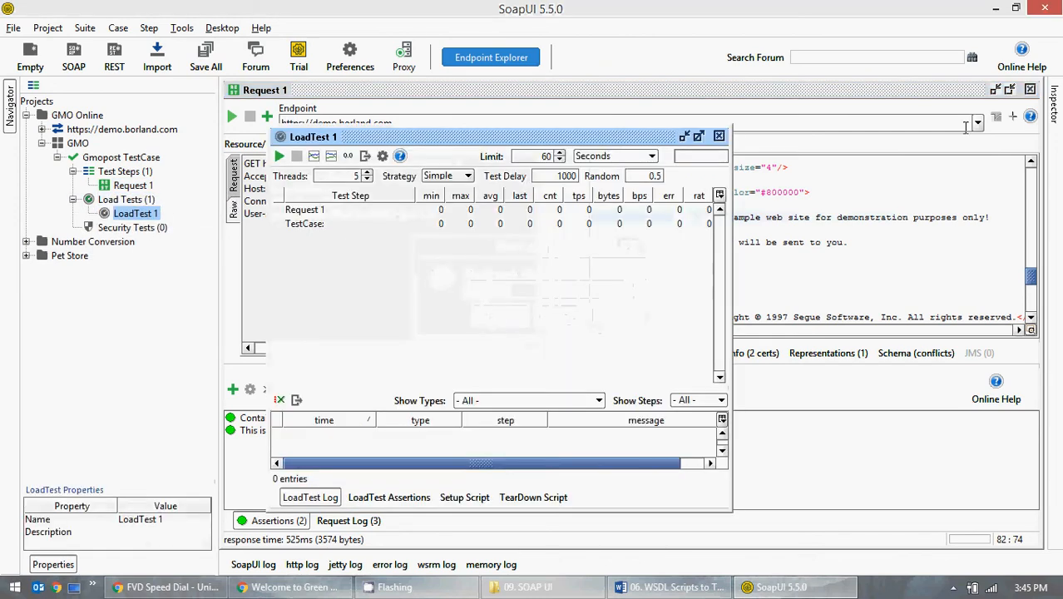
Step: Close the Request 1 editor and the start page, and maximize the load test's window
click(1029, 89)
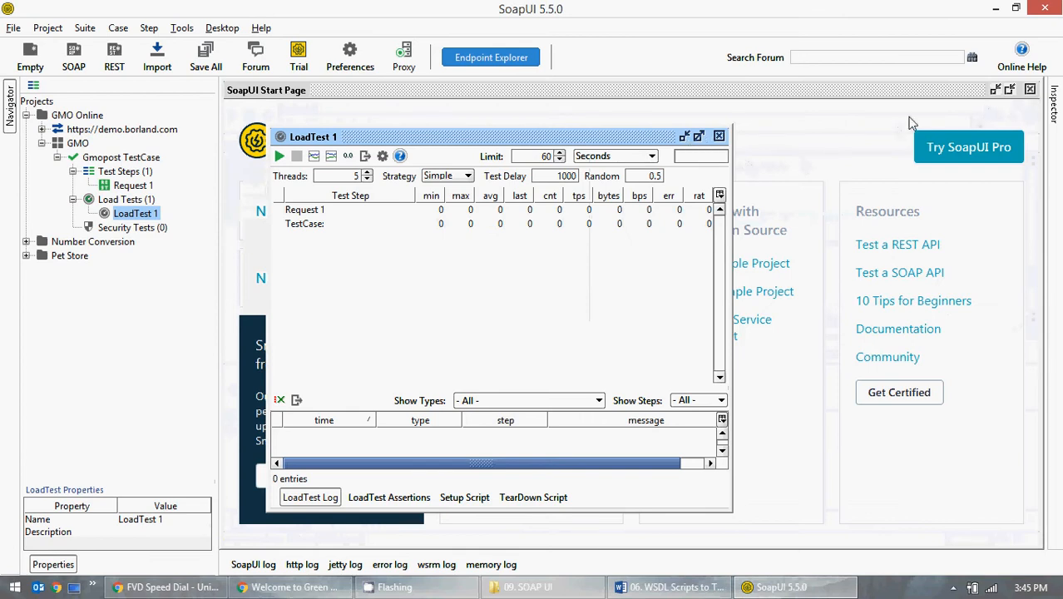
click(1030, 89)
click(687, 138)
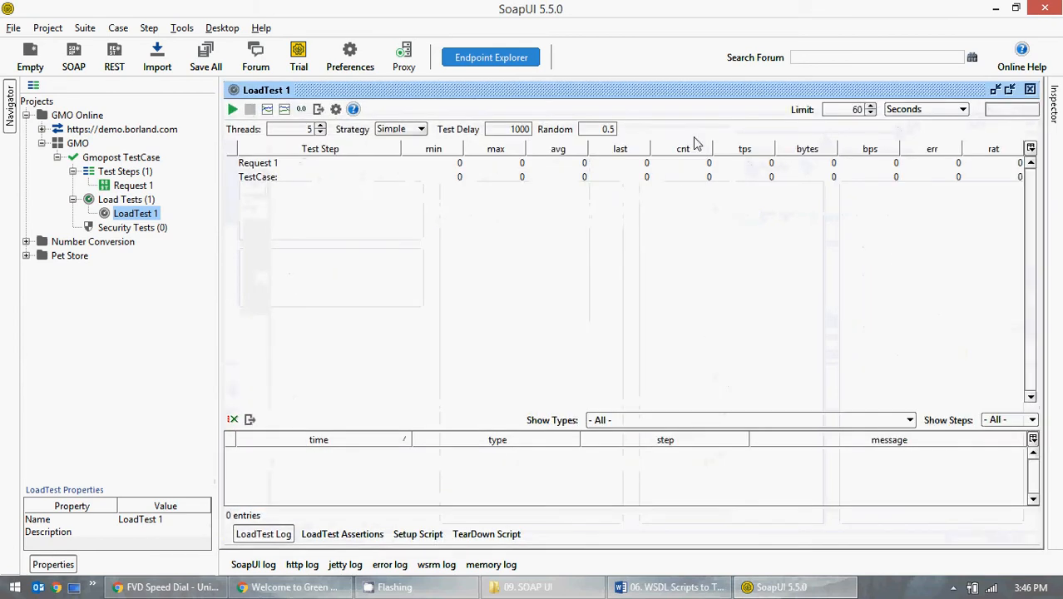
Step: Set the load test's threads to 6 and run it with the 60-second limit
click(320, 126)
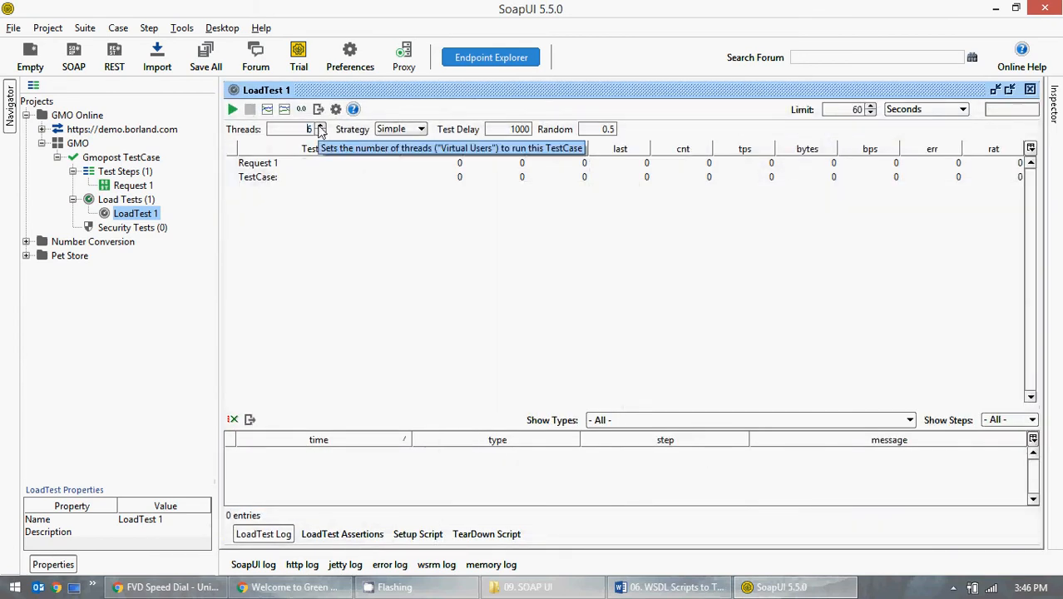
click(321, 126)
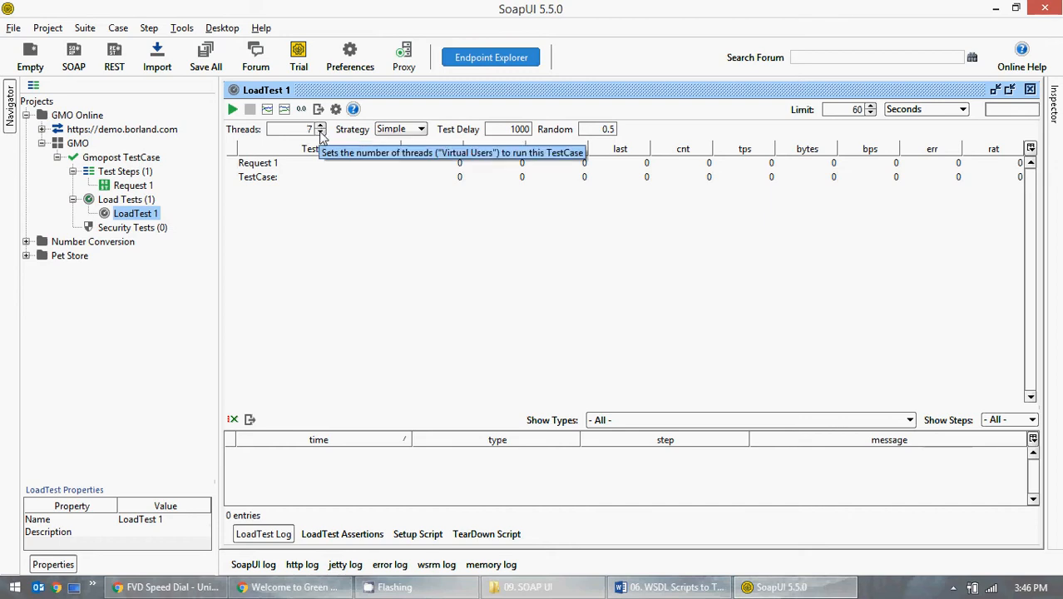
click(320, 133)
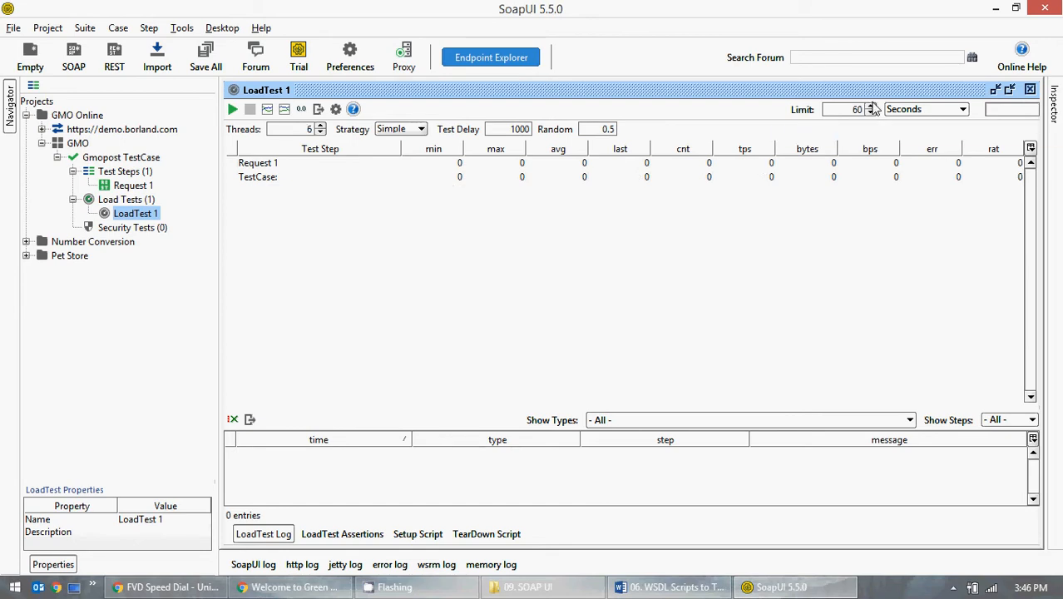
click(232, 108)
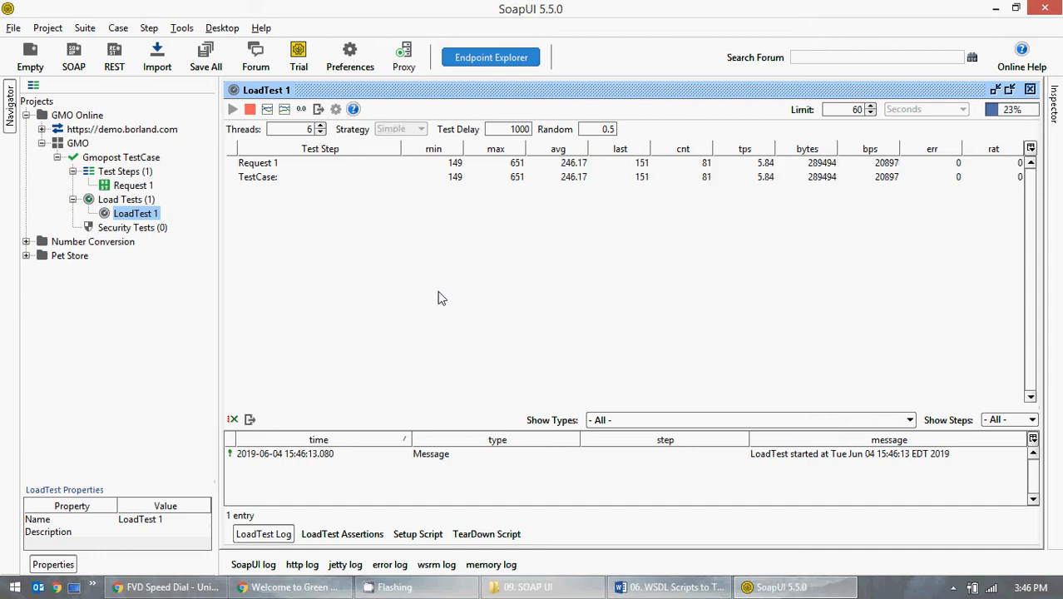
Step: Show the memory log and Task Manager's Performance view while the load test runs, moving and resizing Task Manager
click(491, 563)
right_click(869, 586)
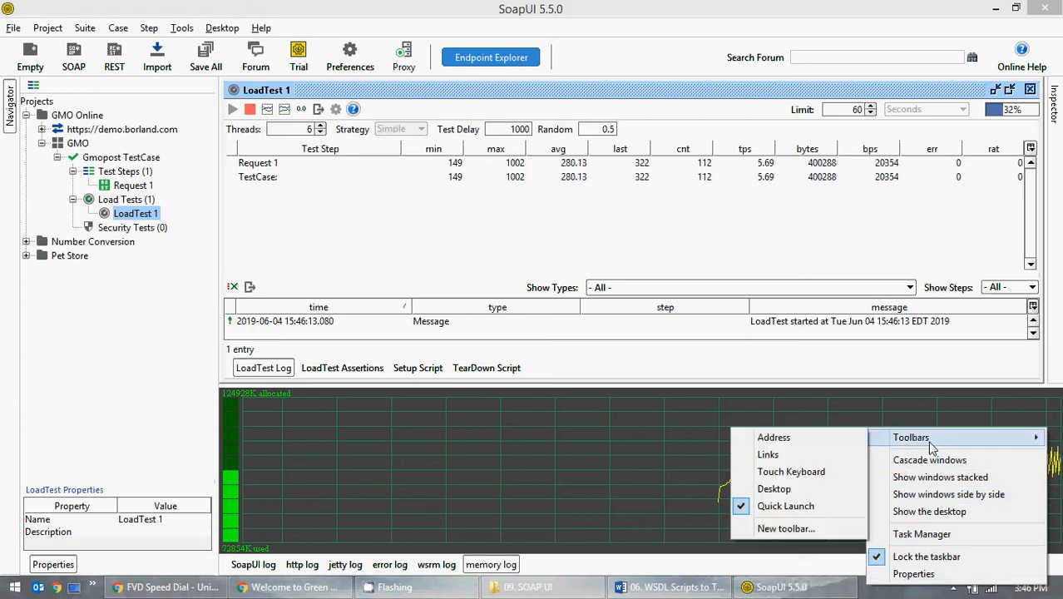
click(915, 534)
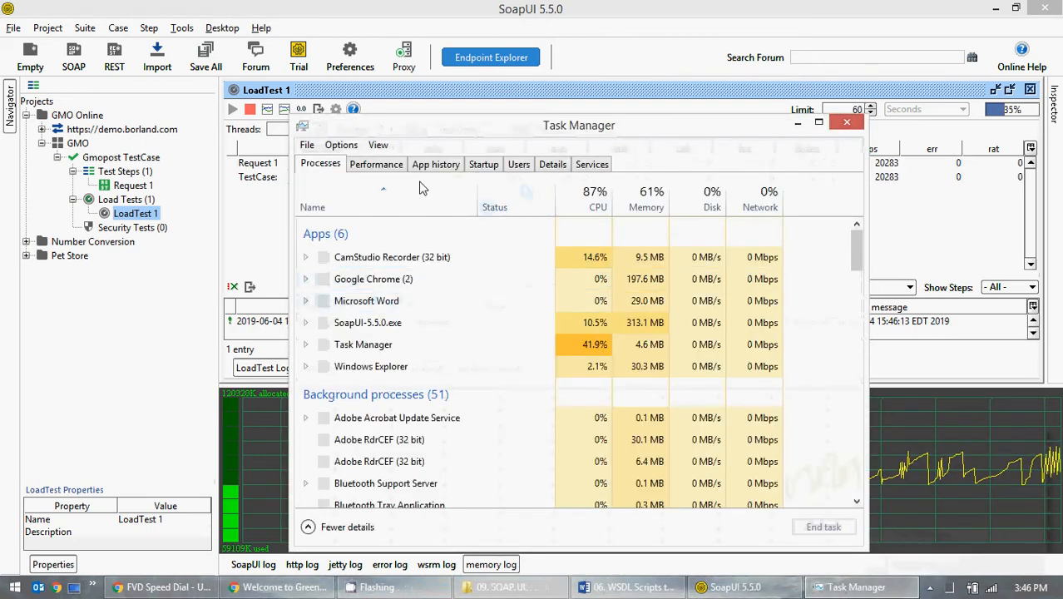
click(396, 165)
drag(595, 129, 466, 83)
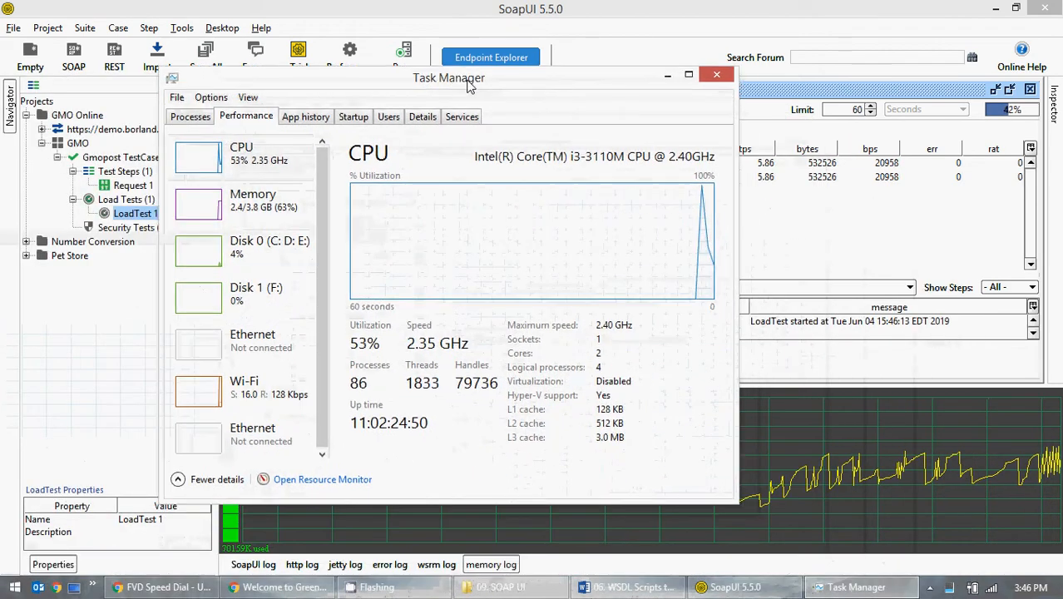
drag(738, 502, 803, 421)
Step: Check memory, Disk 0 and CPU usage in Task Manager until the load test ends, and close Task Manager
click(272, 212)
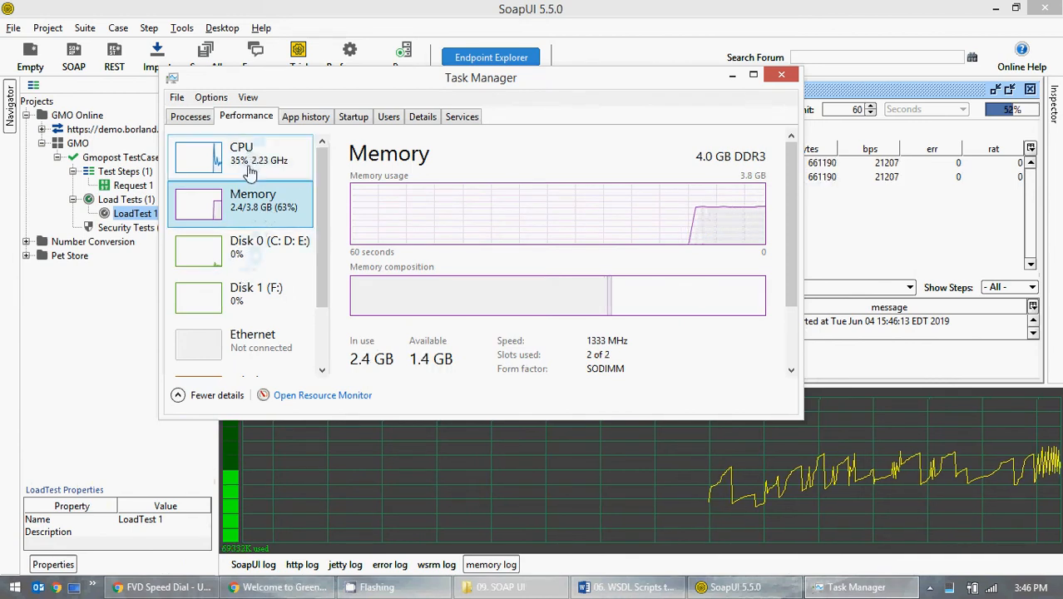
click(244, 254)
click(241, 156)
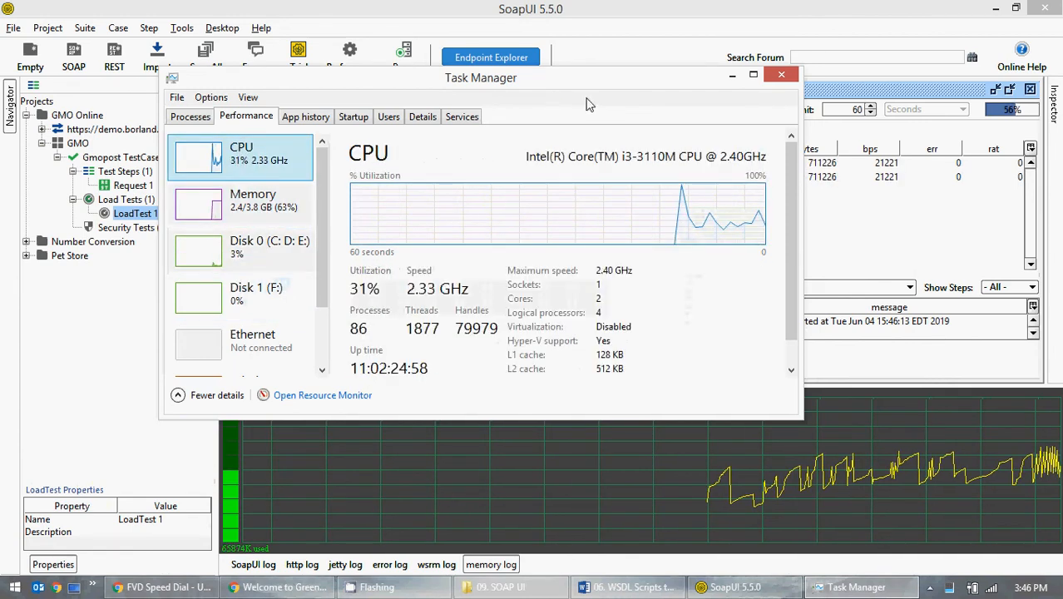
drag(574, 79, 492, 250)
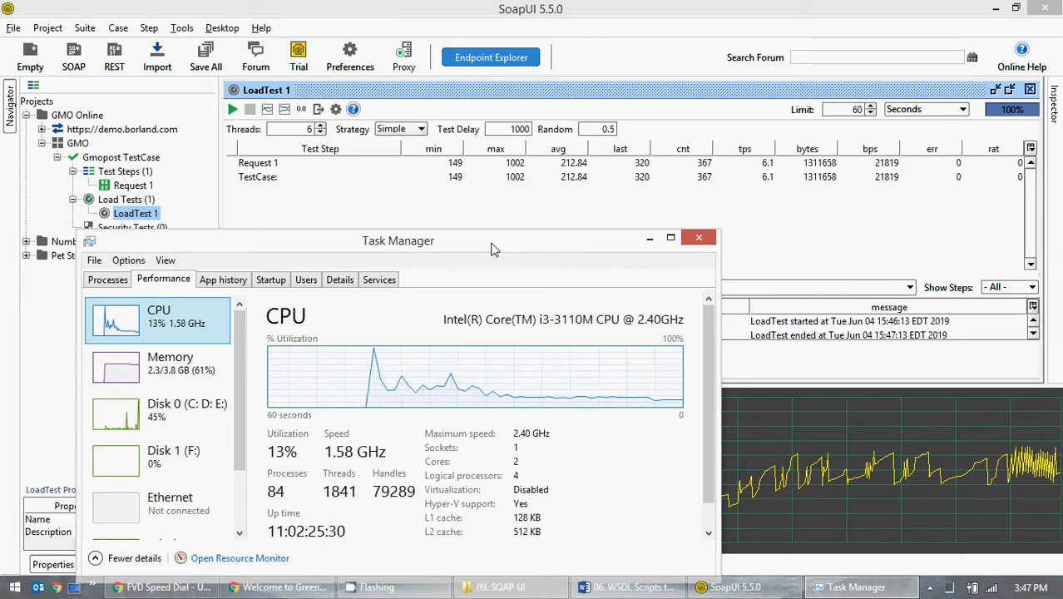
click(698, 238)
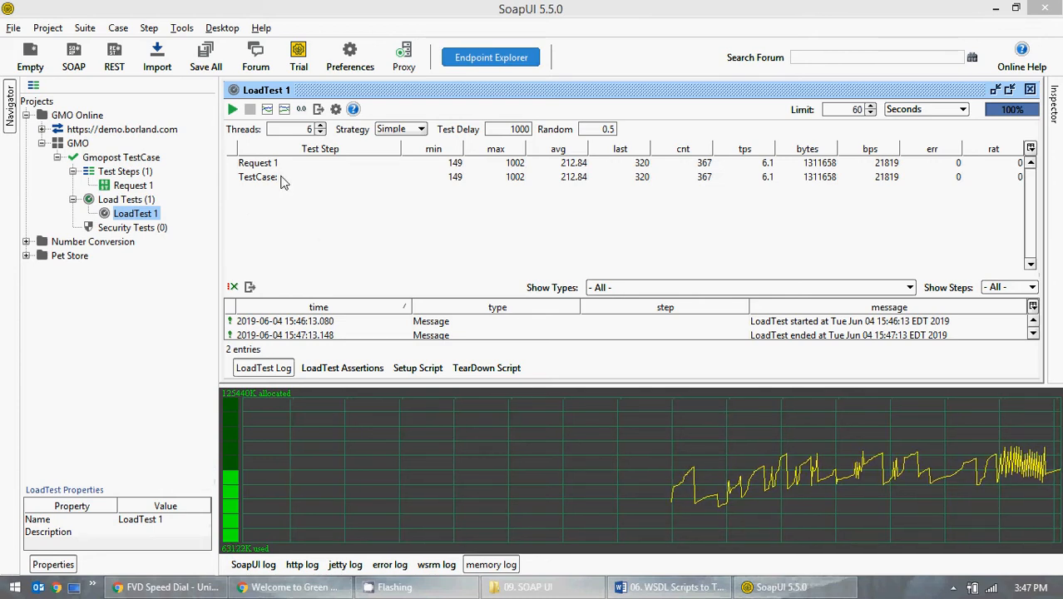
Step: Review the SoapUI log and http log for the load test run, and hide the log area
click(490, 564)
click(254, 564)
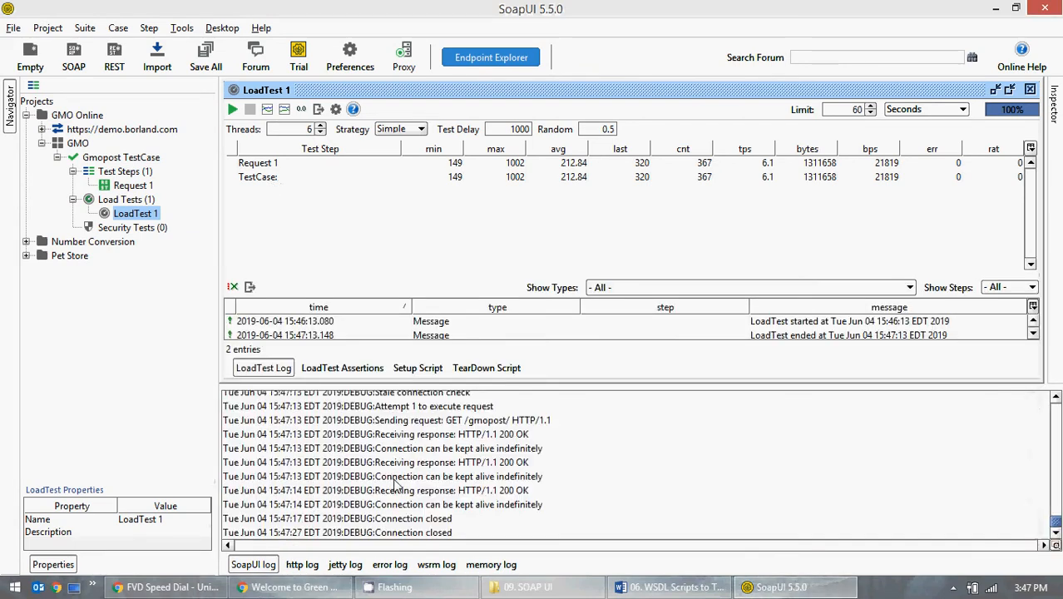
scroll(335, 491, up, 5)
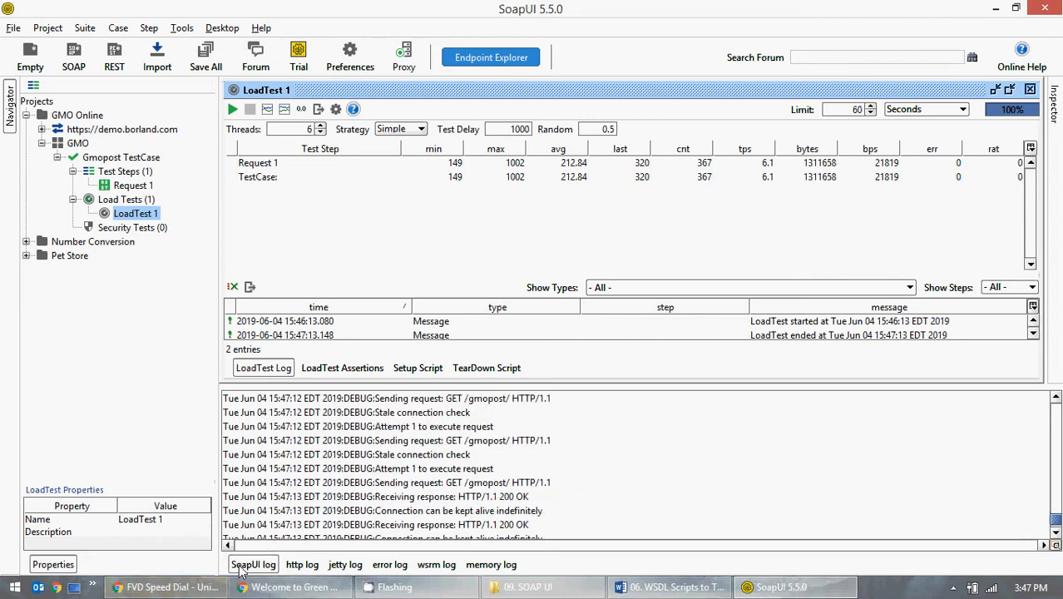
click(302, 564)
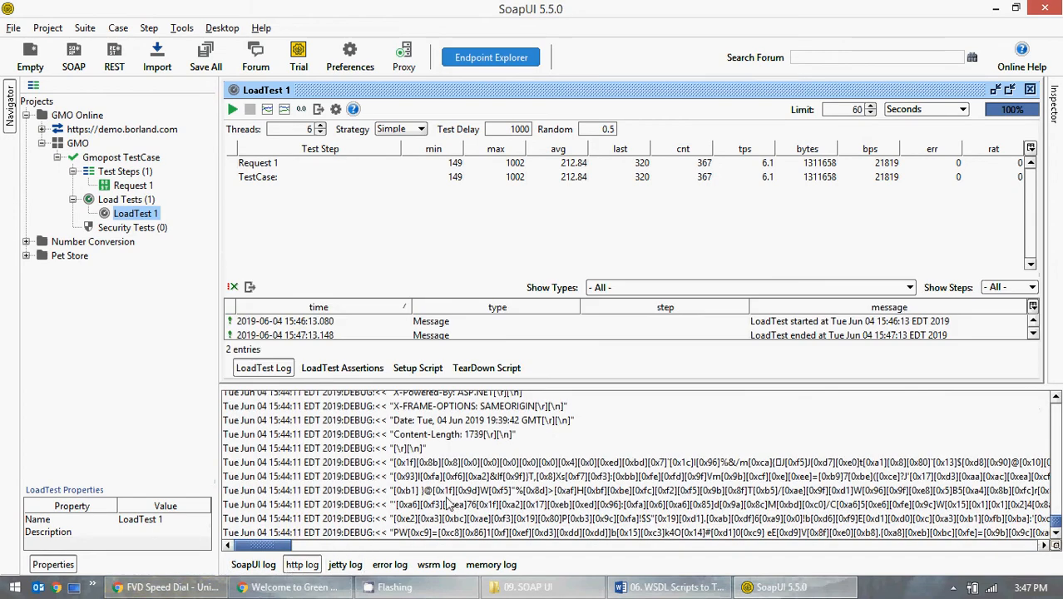
click(312, 565)
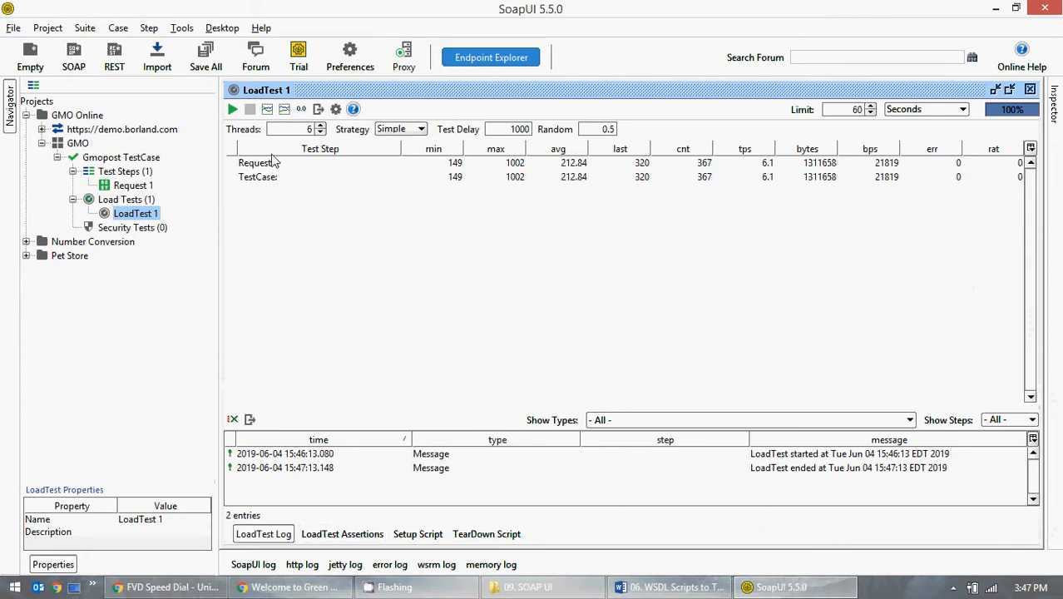
Step: Examine the load test's statistics graph for the Total step in a maximized window, and close the statistics and load test windows
click(267, 109)
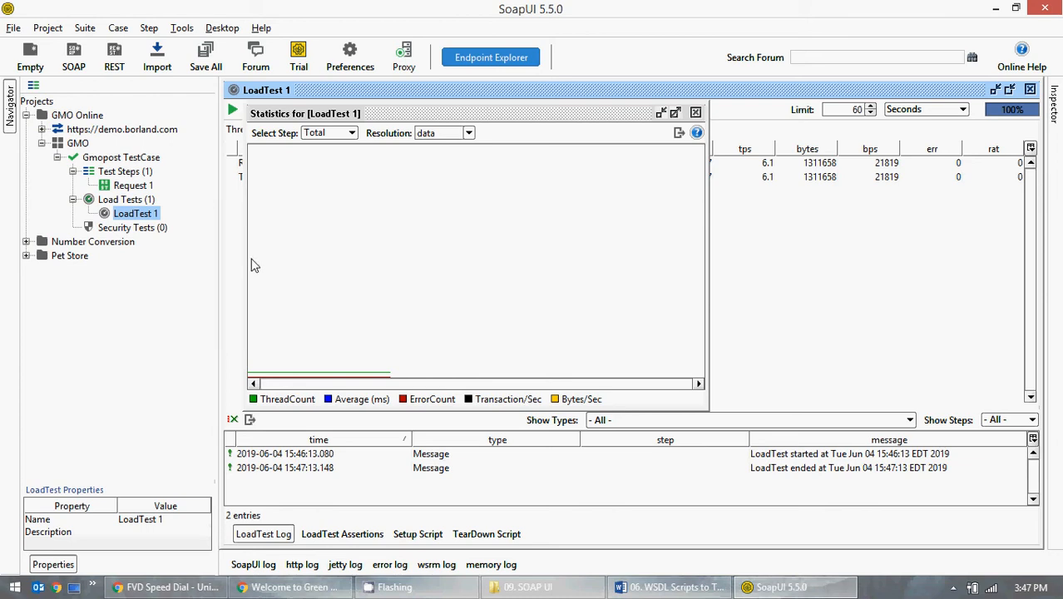
click(352, 133)
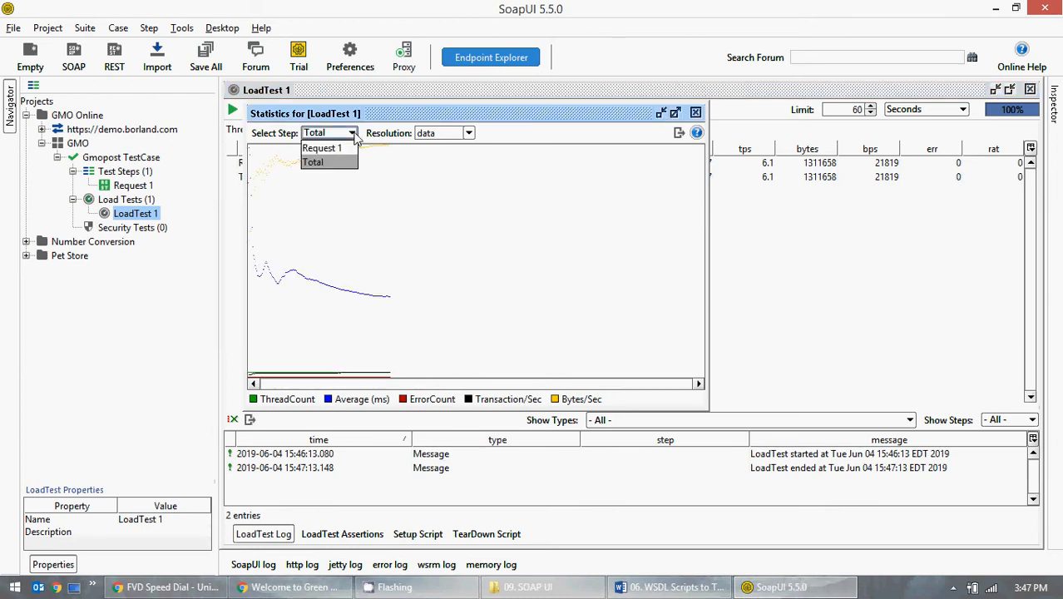
click(354, 136)
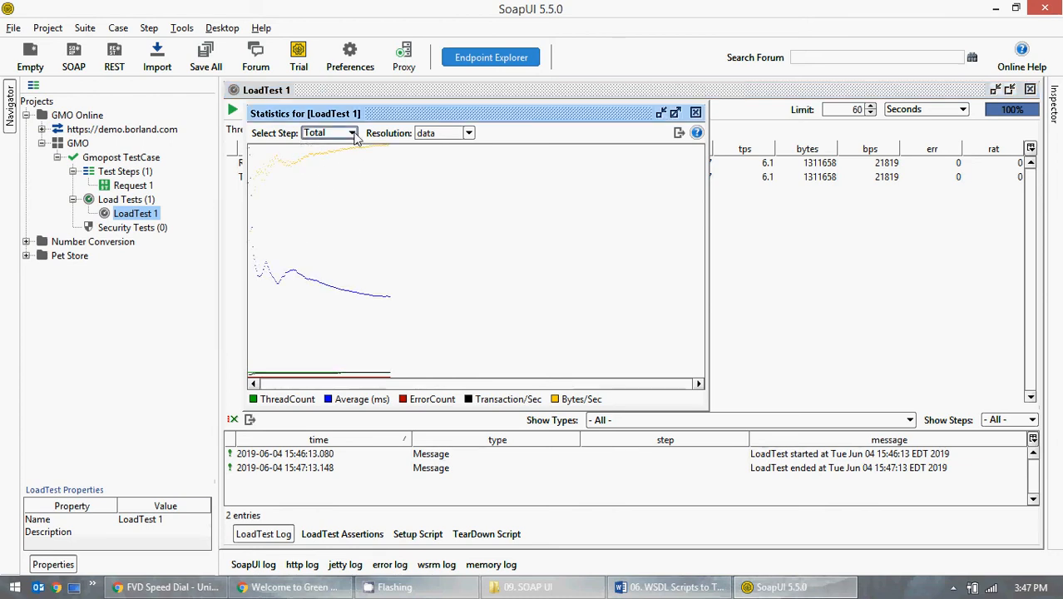
click(674, 113)
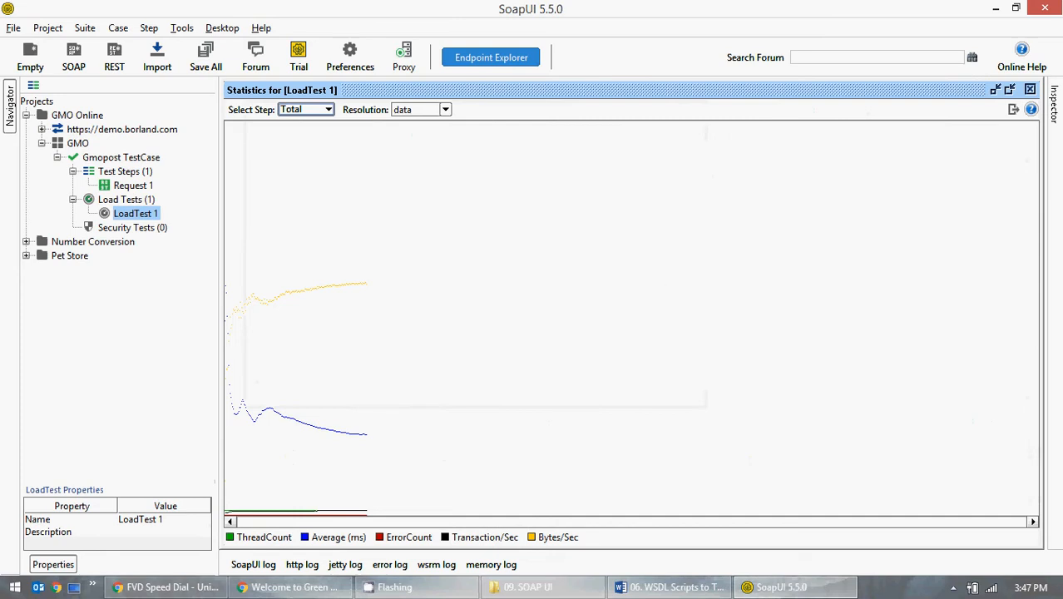
click(1030, 90)
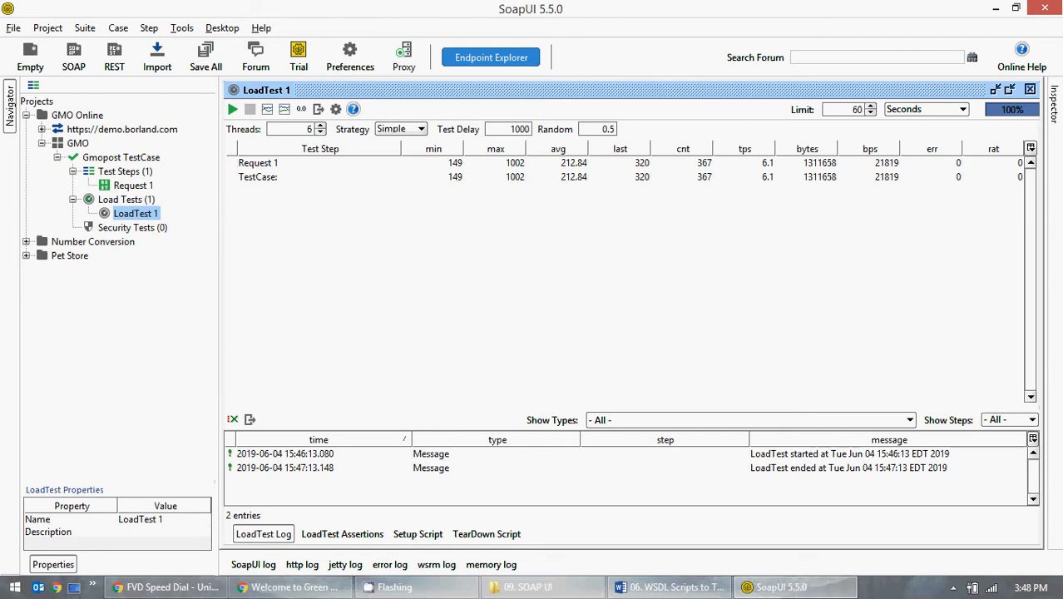
click(1029, 90)
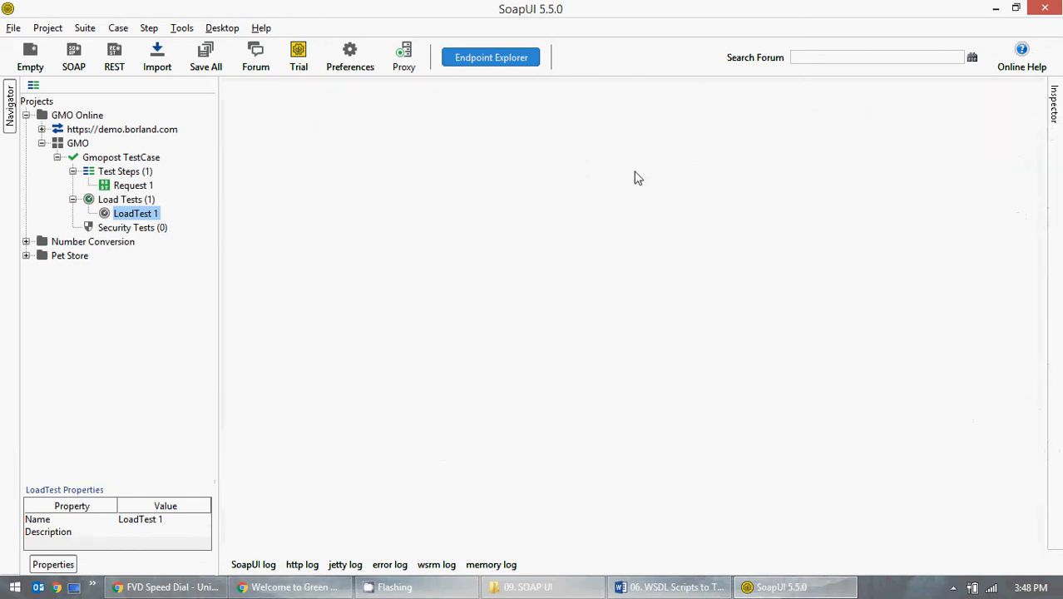
Step: Add a new security test with the suggested name to Gmopost TestCase and maximize its window
click(94, 228)
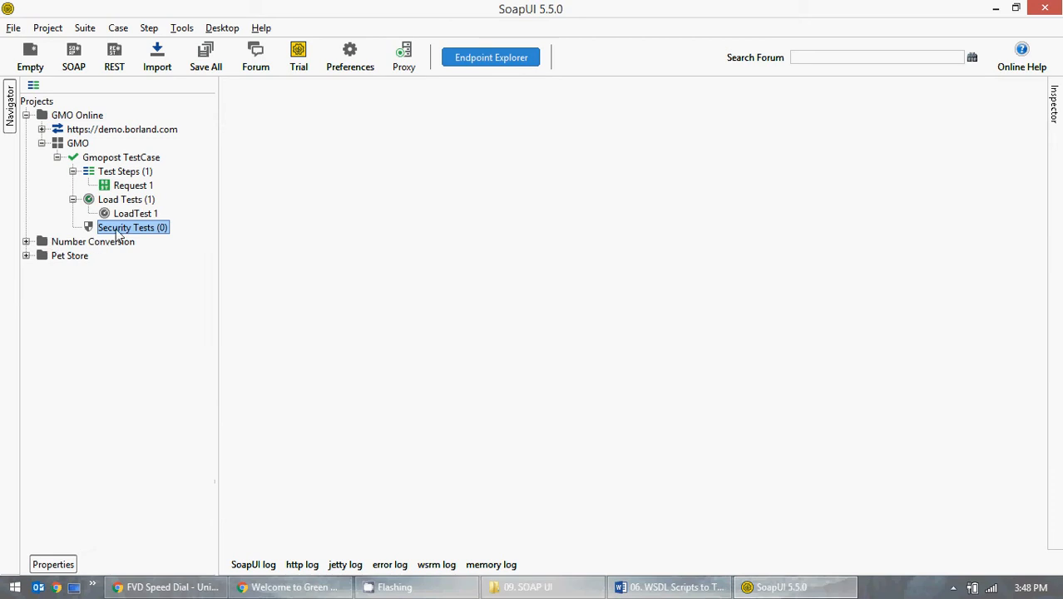
right_click(119, 234)
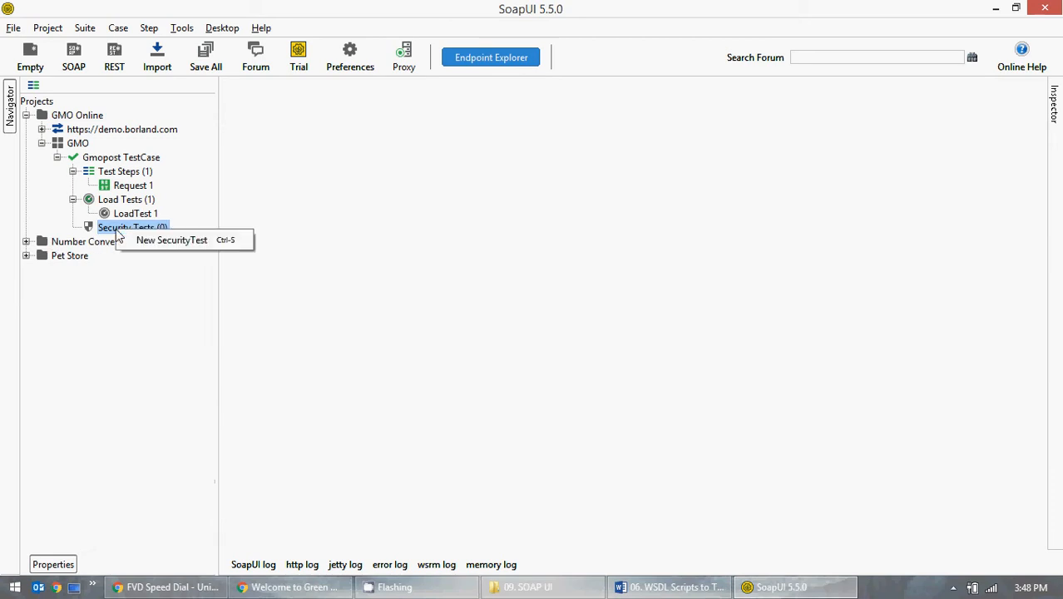
click(180, 242)
click(472, 317)
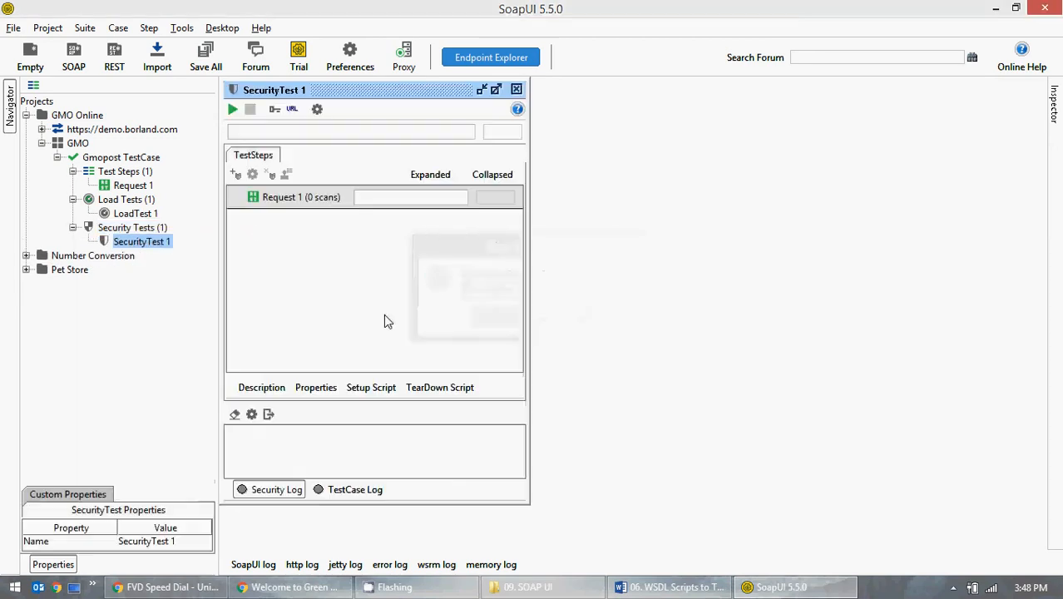
click(497, 90)
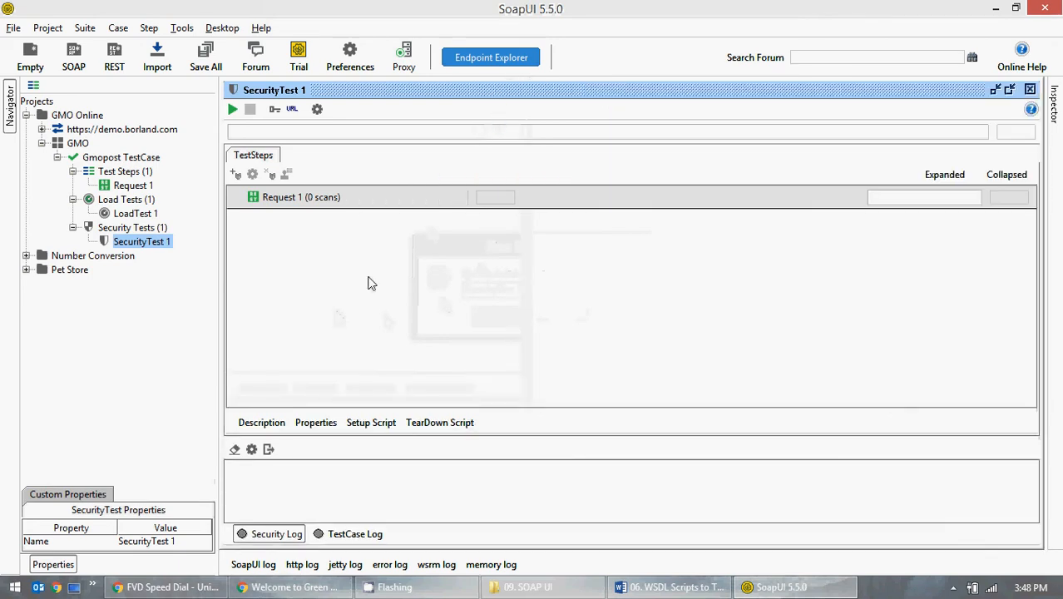
Step: Add a Cross Site Scripting security scan to Request 1 in the security test
click(247, 193)
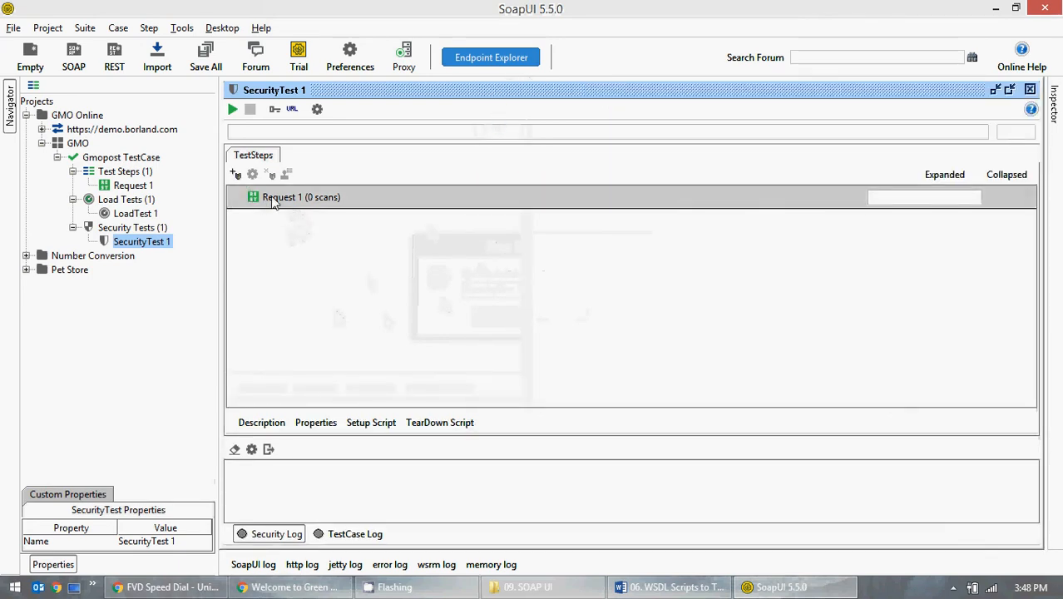
click(235, 174)
click(564, 290)
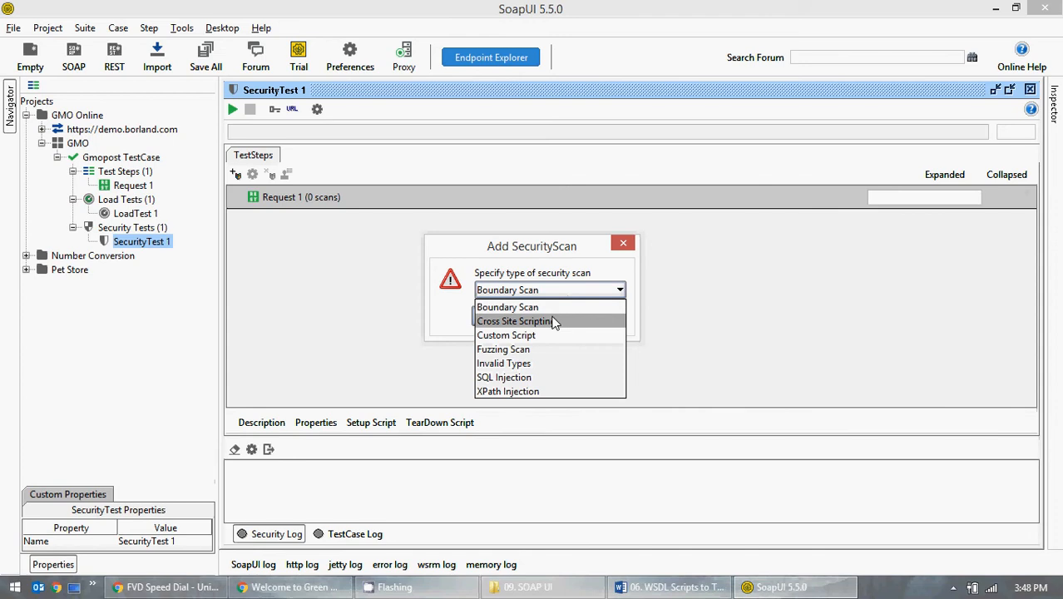
click(555, 321)
click(500, 318)
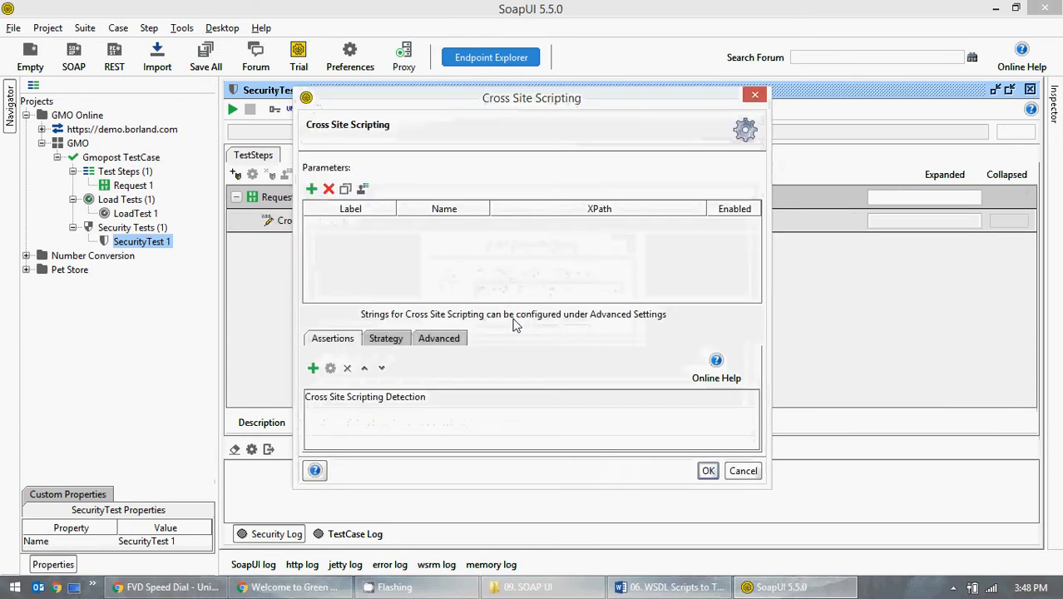
Step: Add a Username parameter labelled with the account's user name to the Cross Site Scripting scan
click(317, 187)
click(465, 217)
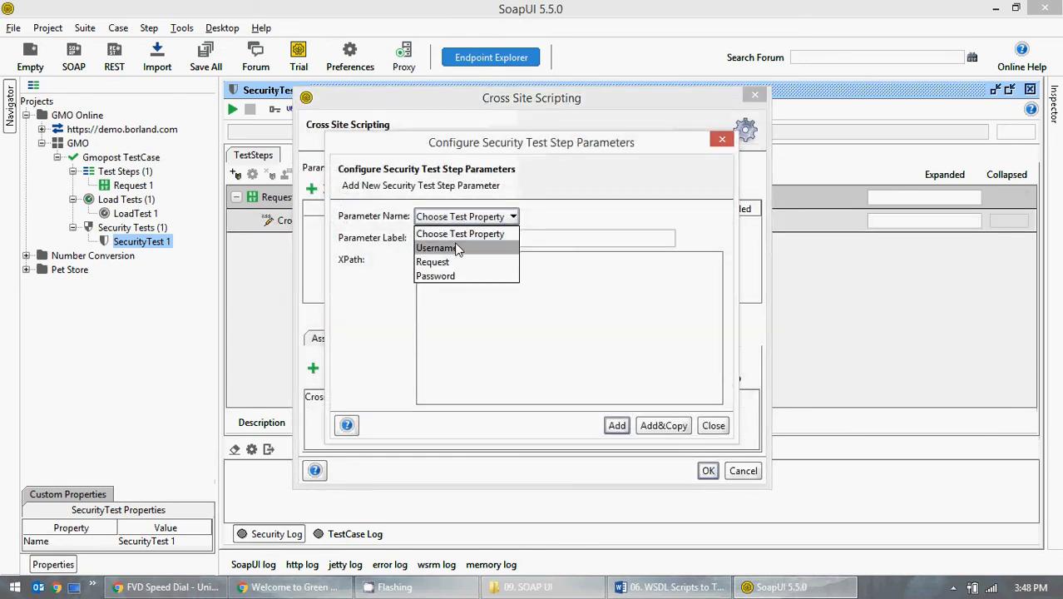
click(439, 247)
click(464, 237)
text(mmitr)
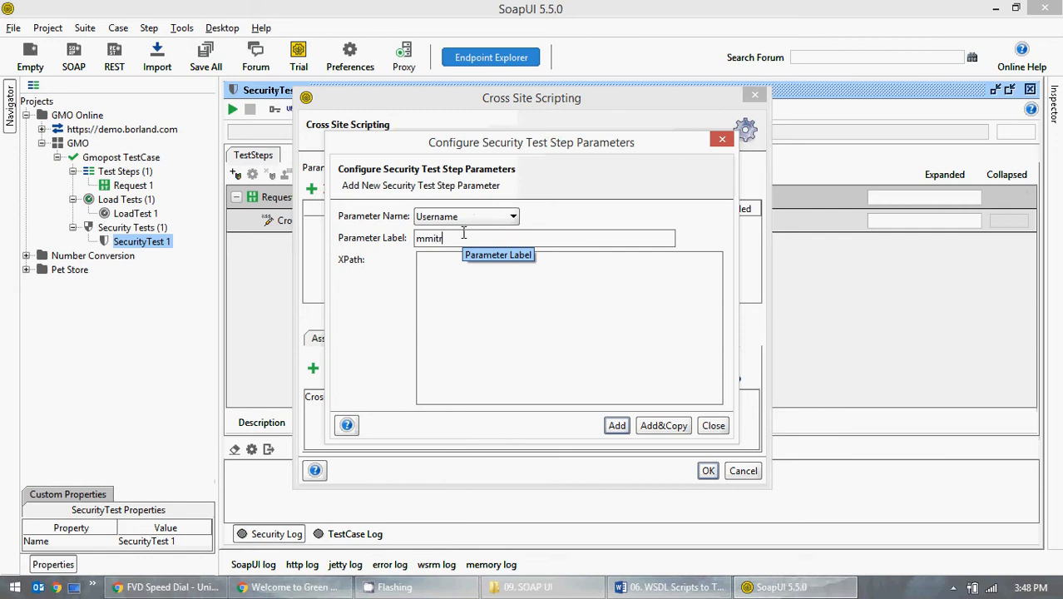
text(a)
click(617, 424)
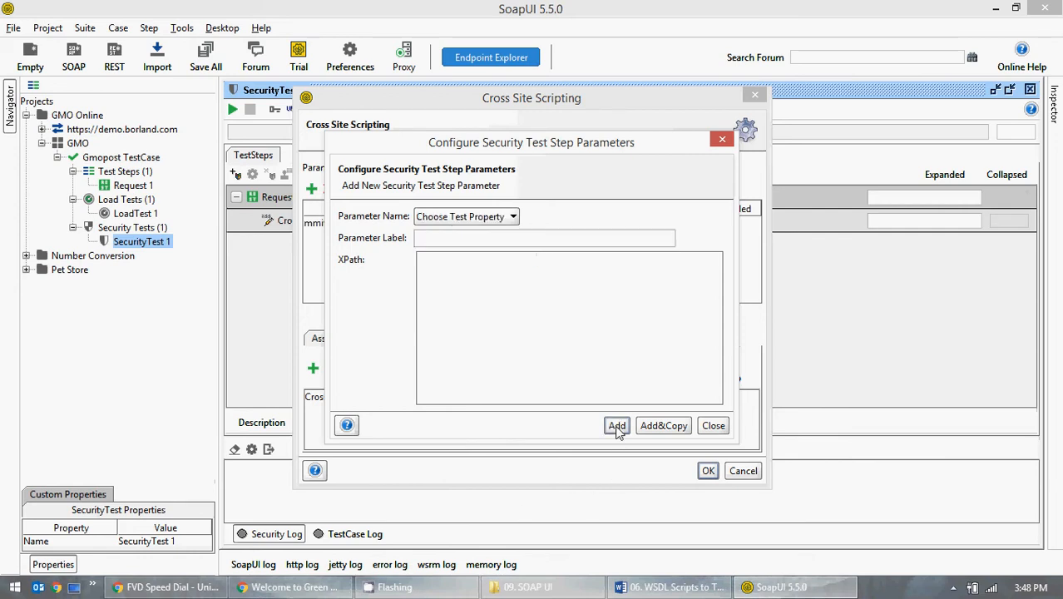
click(712, 425)
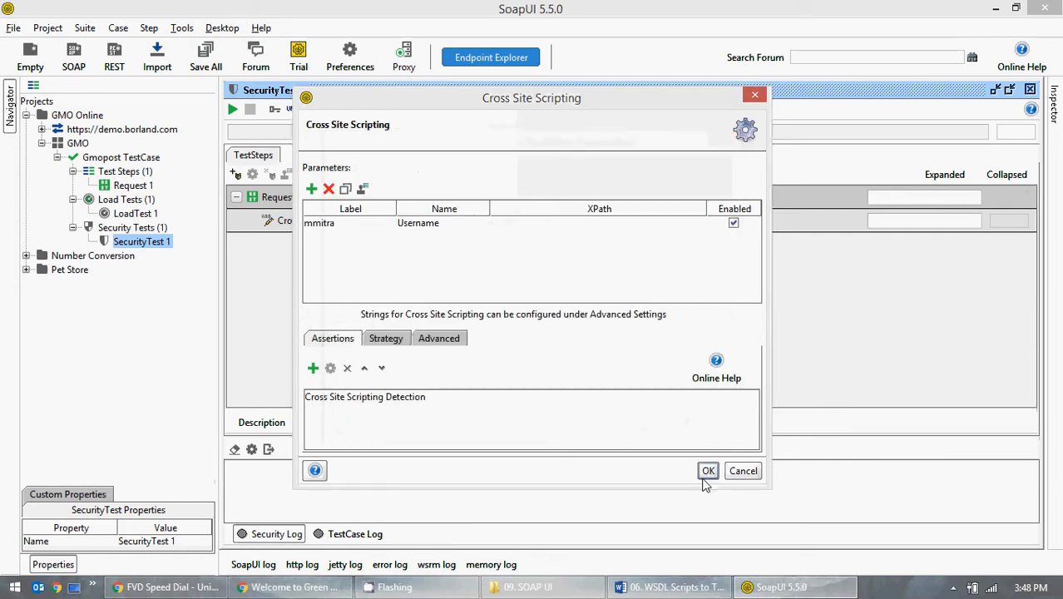
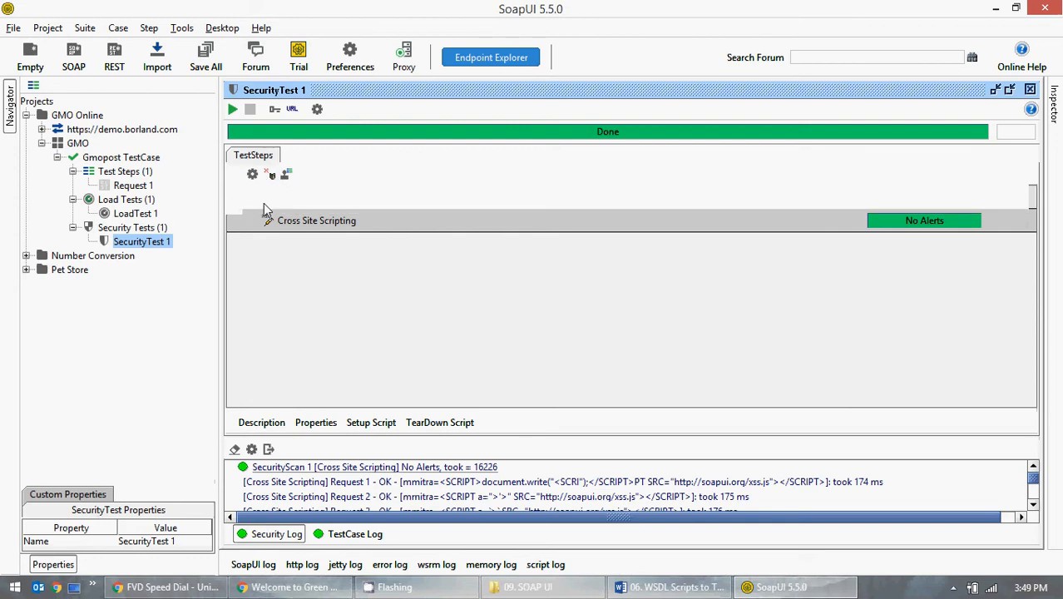
Step: Review the TestCase log and Security log of the finished scan, and refresh the display by minimizing and restoring the SoapUI window
click(348, 537)
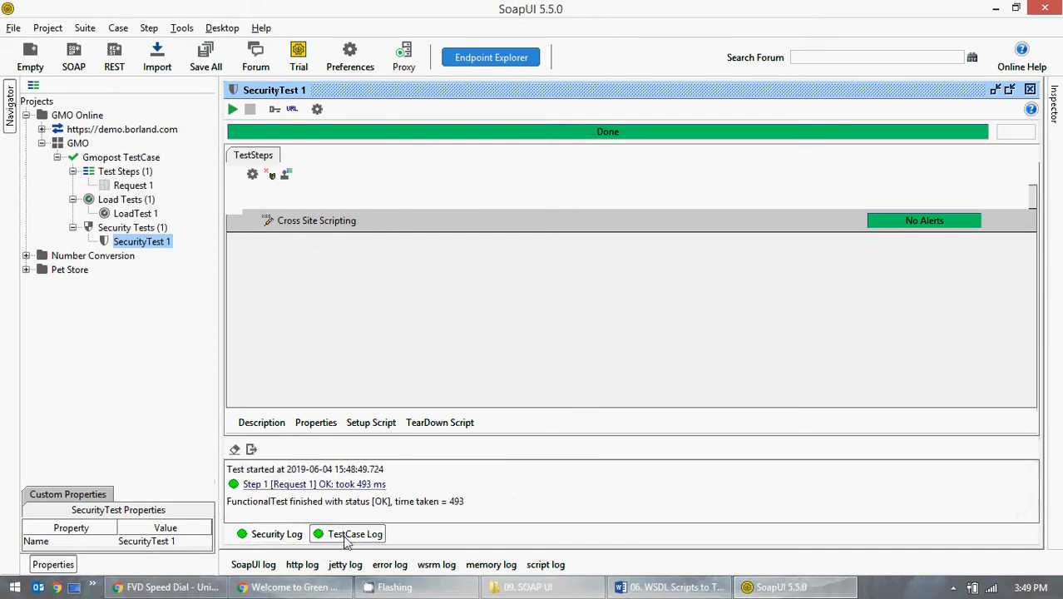
click(279, 536)
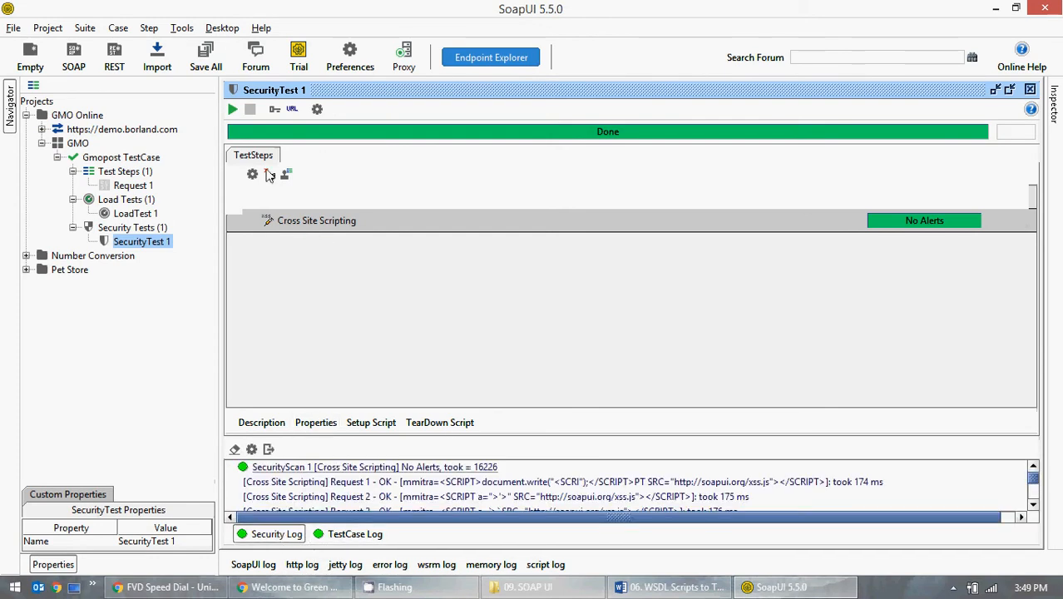
click(778, 586)
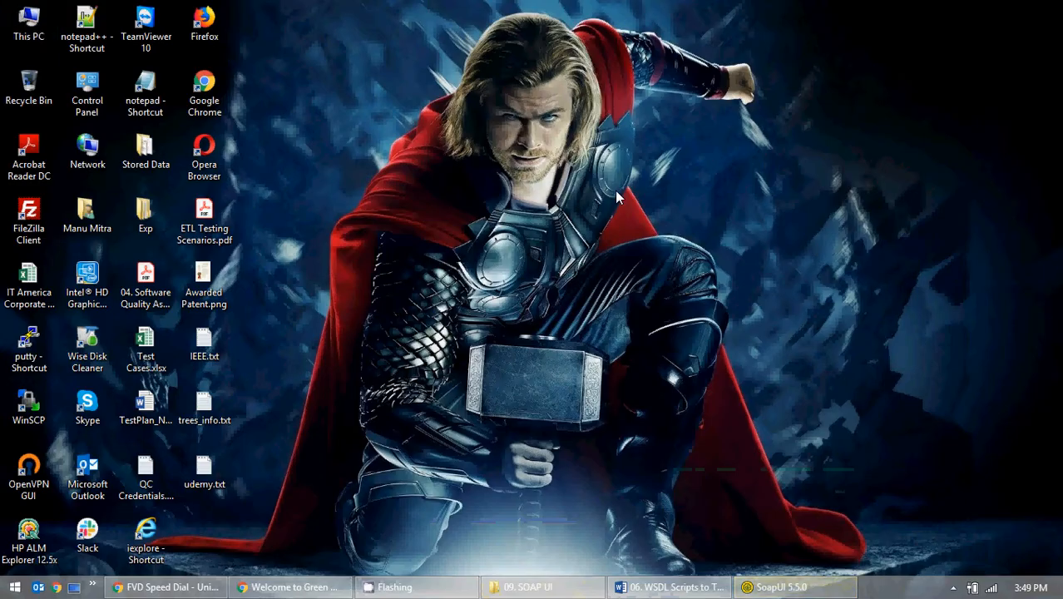
right_click(617, 192)
click(663, 235)
click(777, 587)
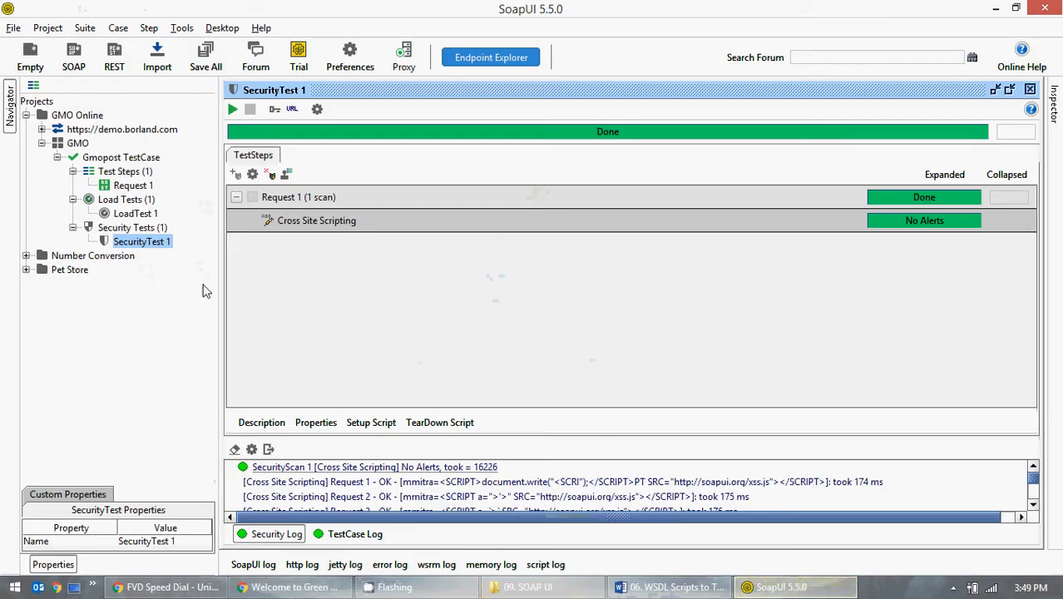
Step: Disable the Cross Site Scripting scan and add a Fuzzing Scan to Request 1 in the security test
right_click(308, 222)
click(314, 233)
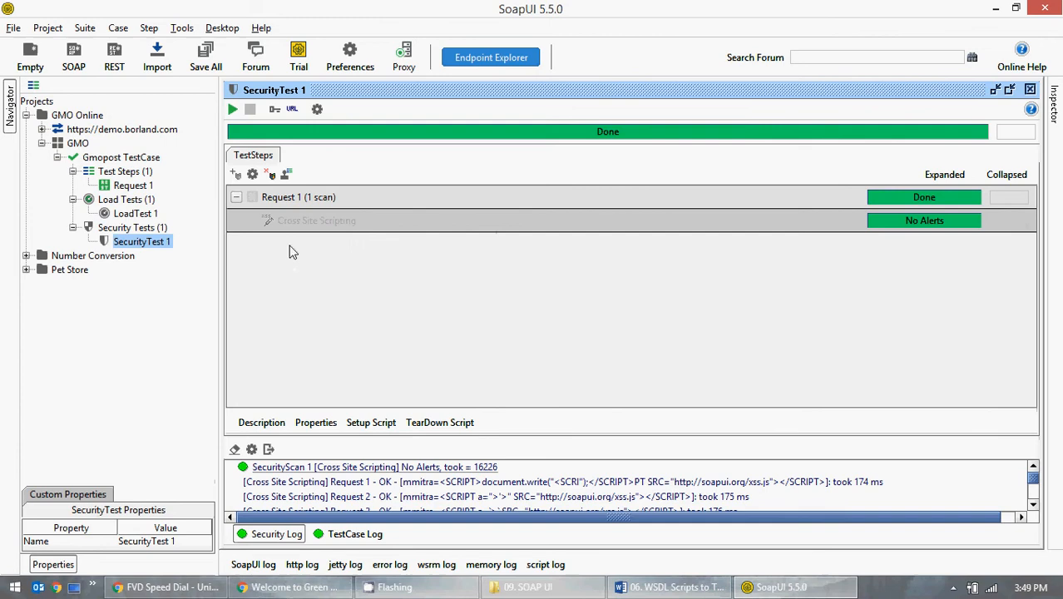
right_click(284, 202)
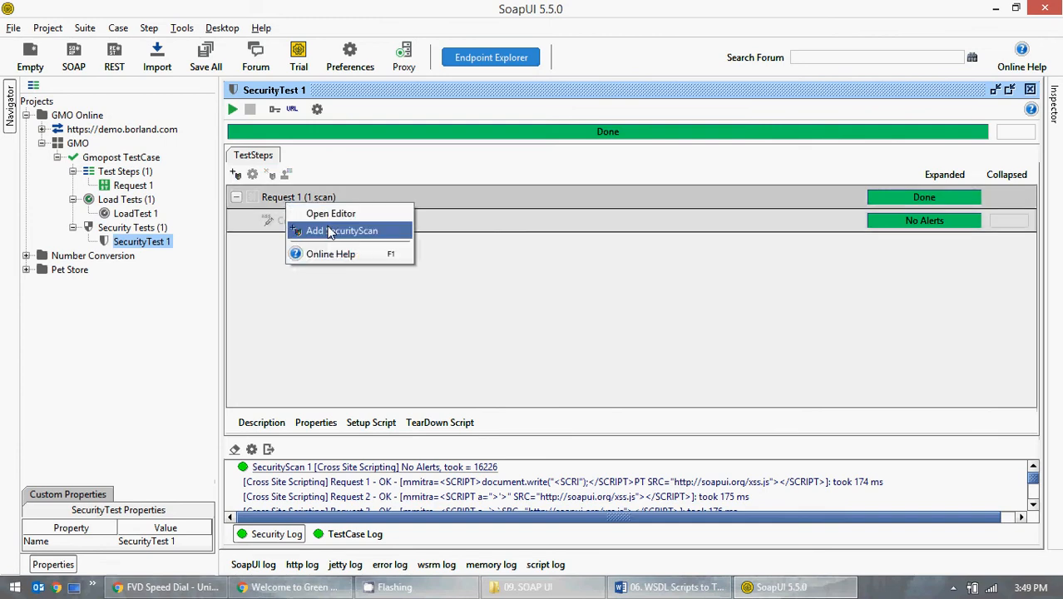
click(316, 230)
click(553, 290)
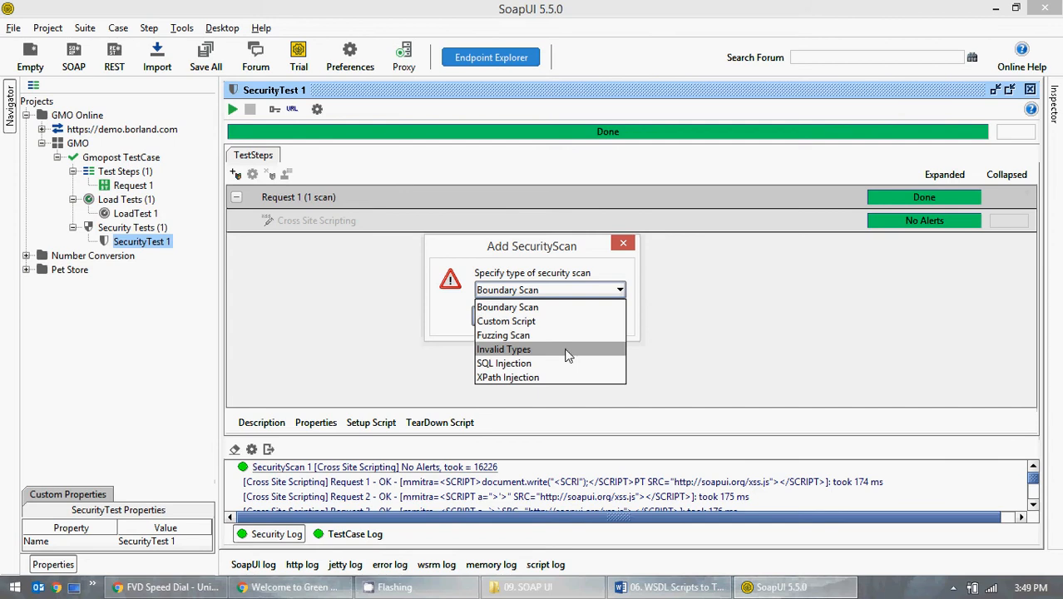
click(532, 335)
click(502, 317)
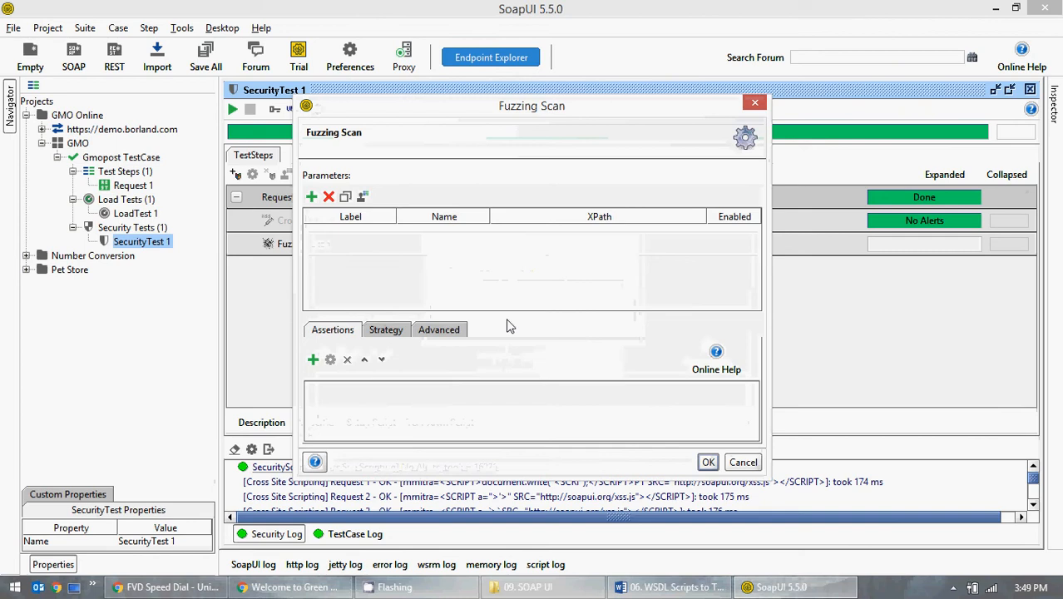
Step: Add a Password parameter with the label soapui.org to the Fuzzing Scan
click(311, 196)
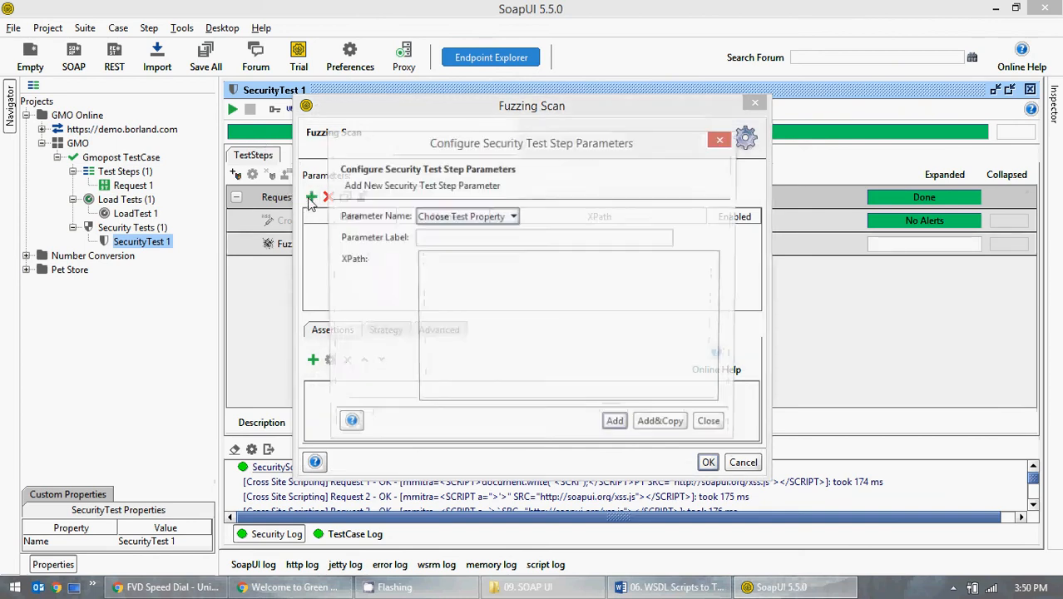
click(462, 217)
click(462, 247)
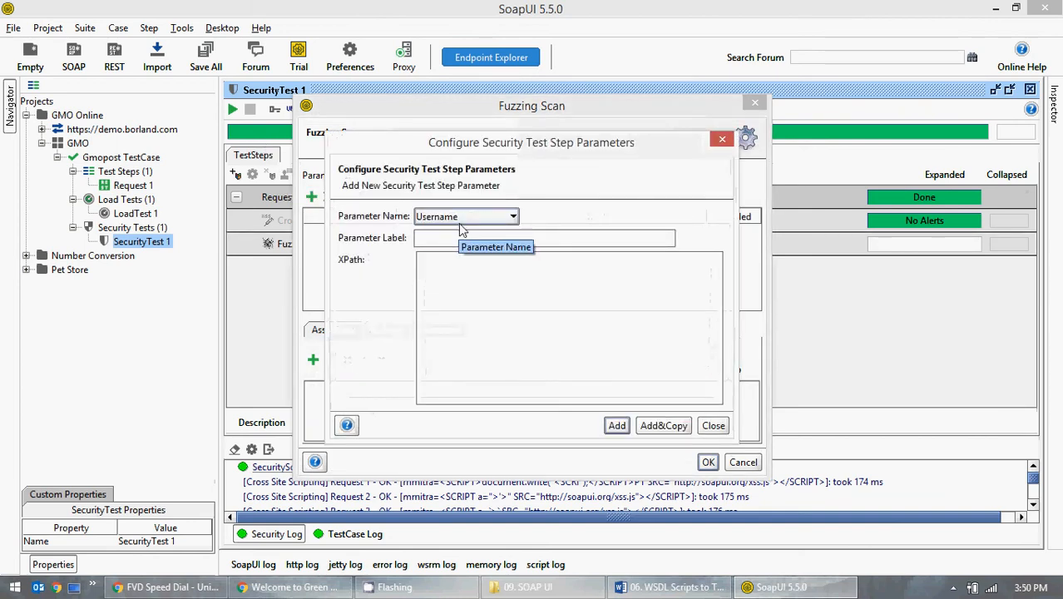
click(464, 216)
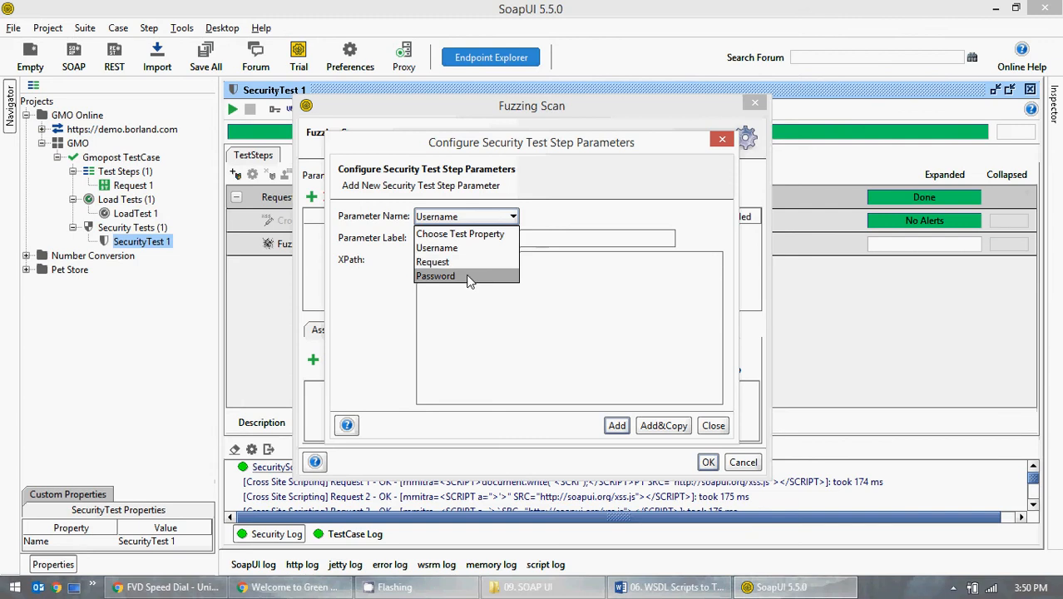
click(468, 276)
click(455, 240)
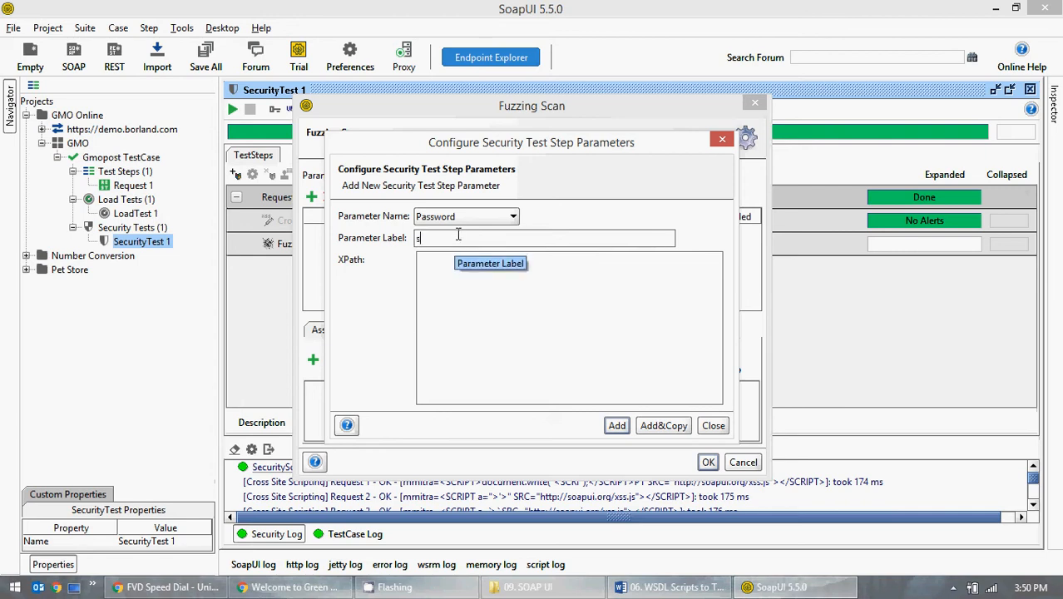
text(opa)
text(ui)
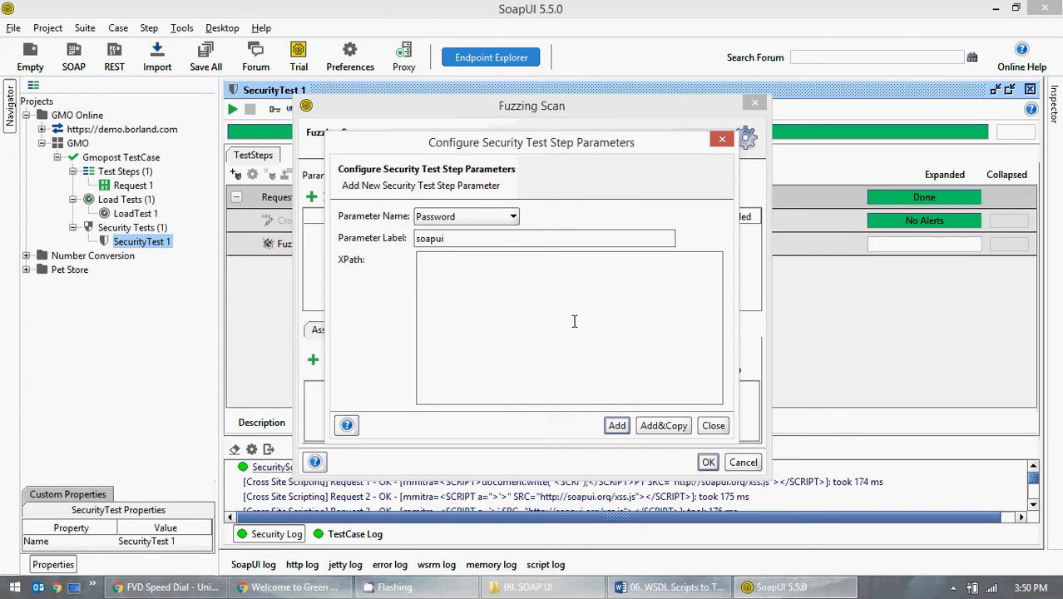
text(.org)
click(617, 425)
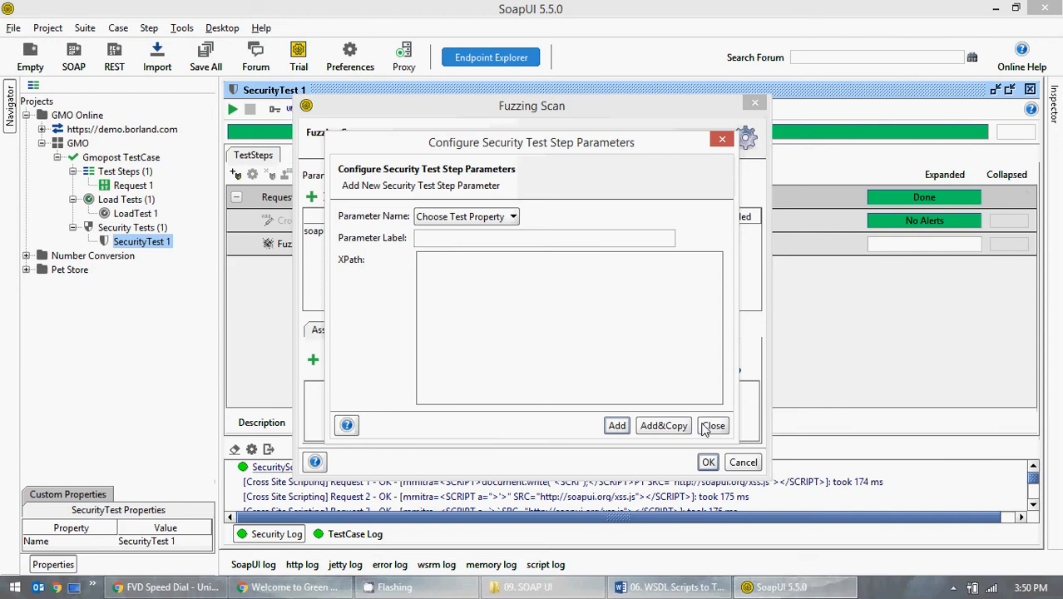
click(711, 427)
Step: Add a Contains assertion checking for soapui.org to the Fuzzing Scan, confirm the scan settings, and run the security test
click(311, 361)
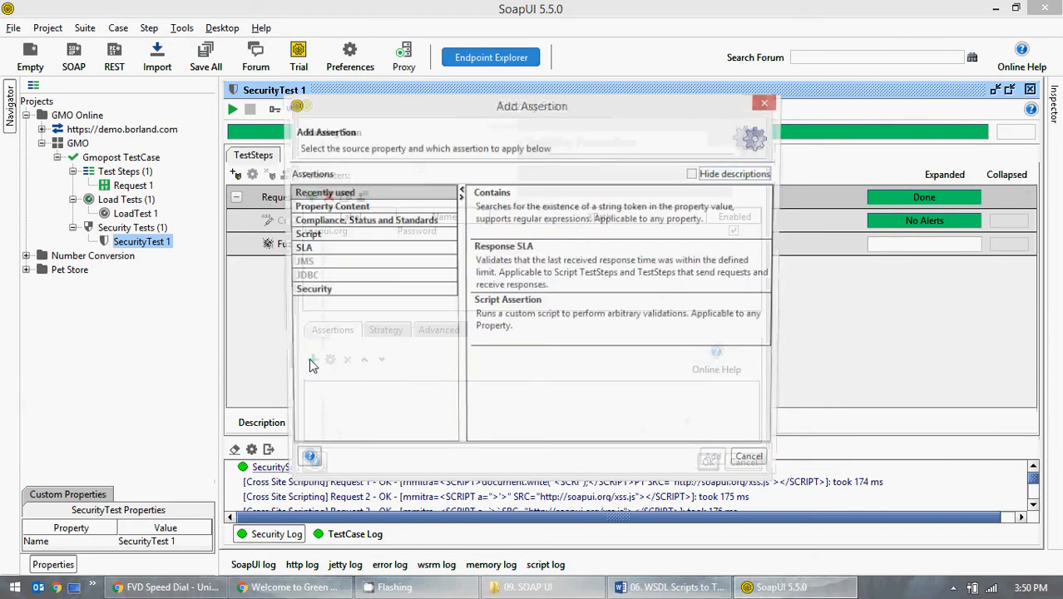
click(511, 218)
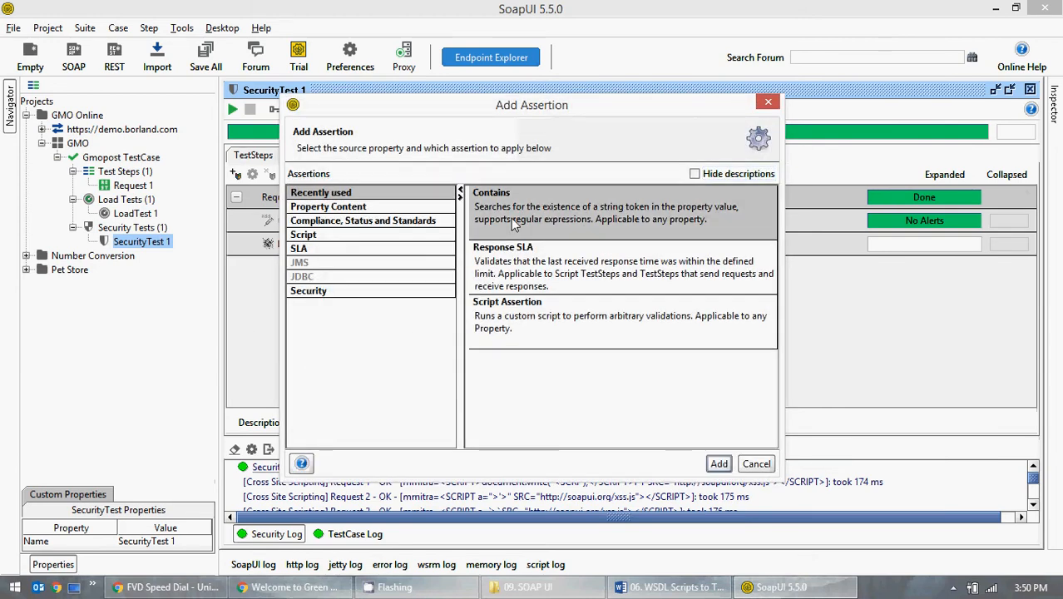
click(715, 466)
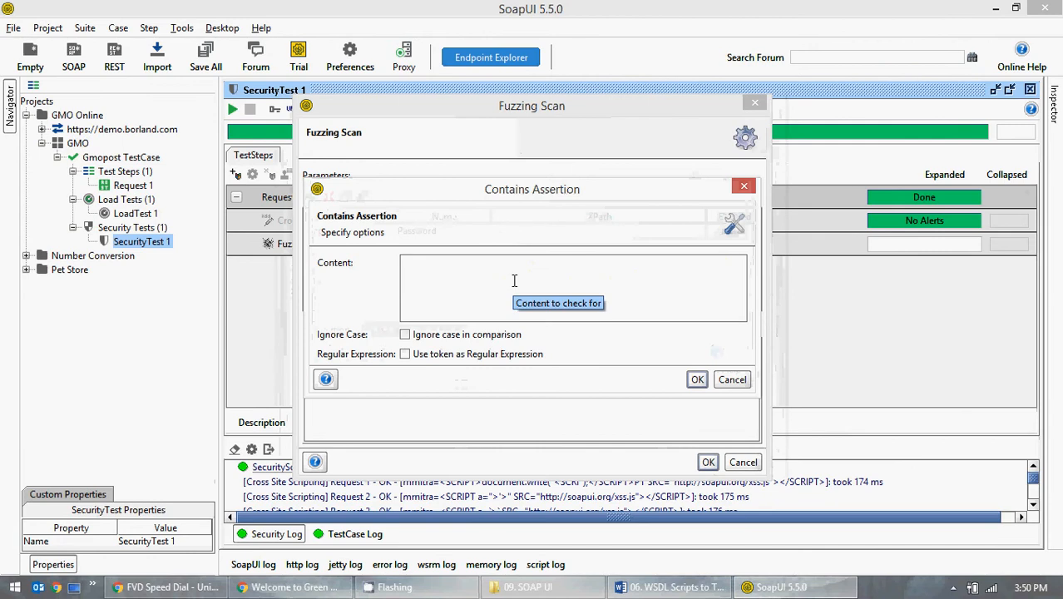
text(soa)
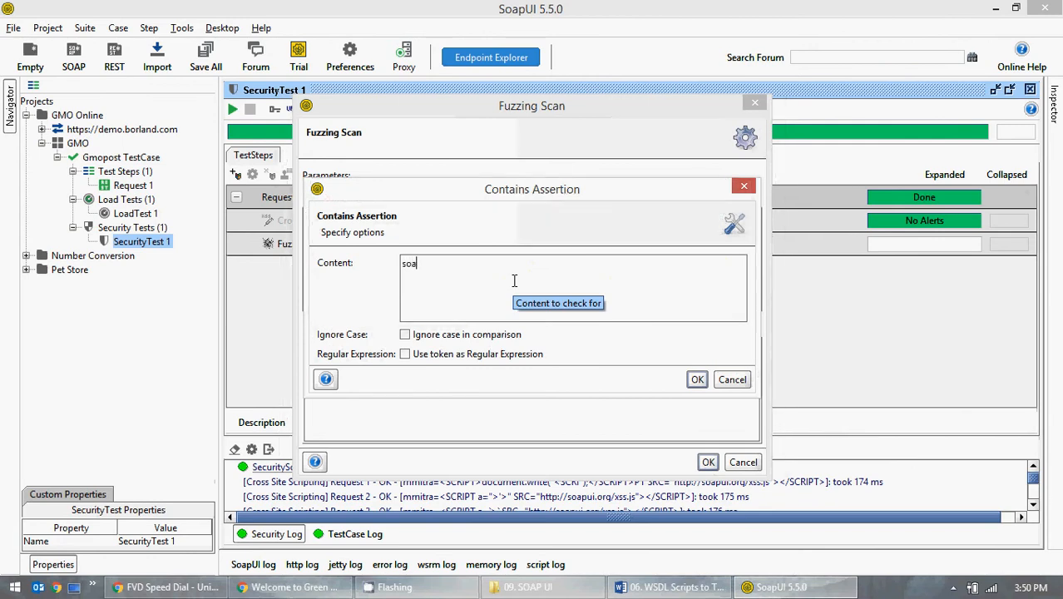
text(pui)
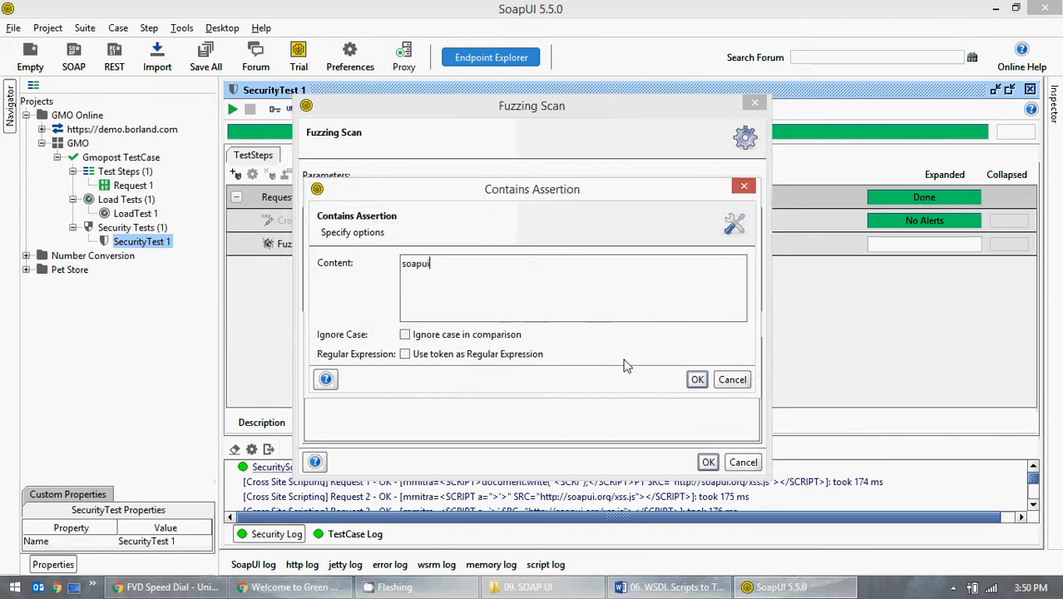
text(.org)
click(697, 379)
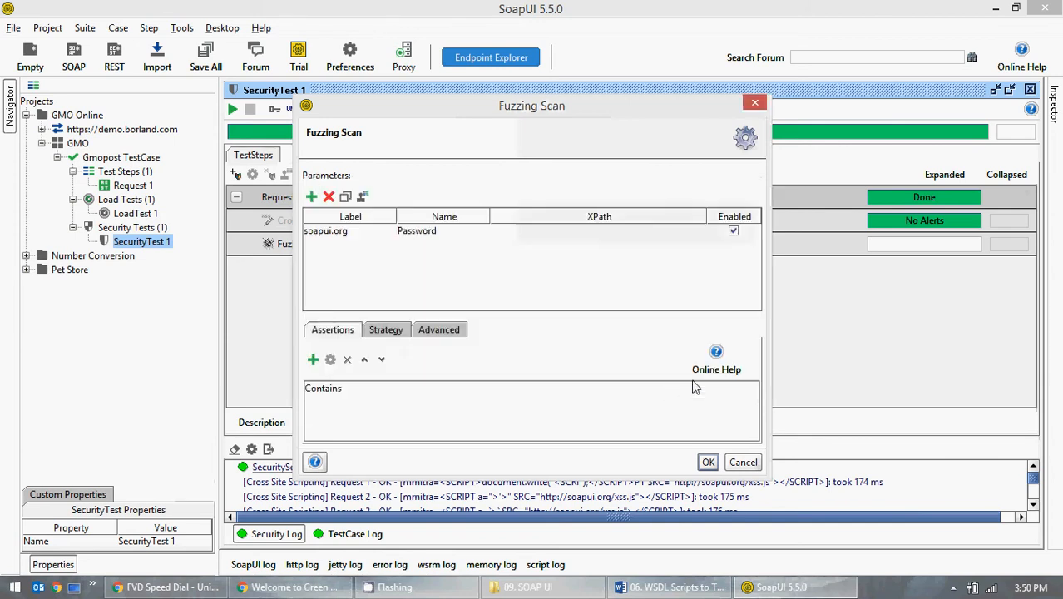
click(708, 464)
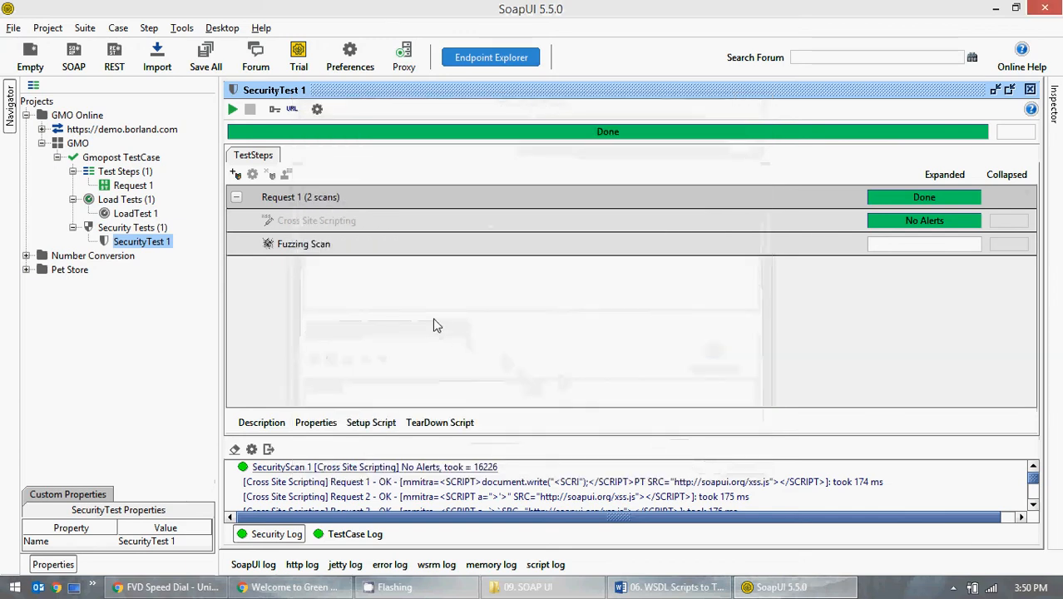
click(233, 111)
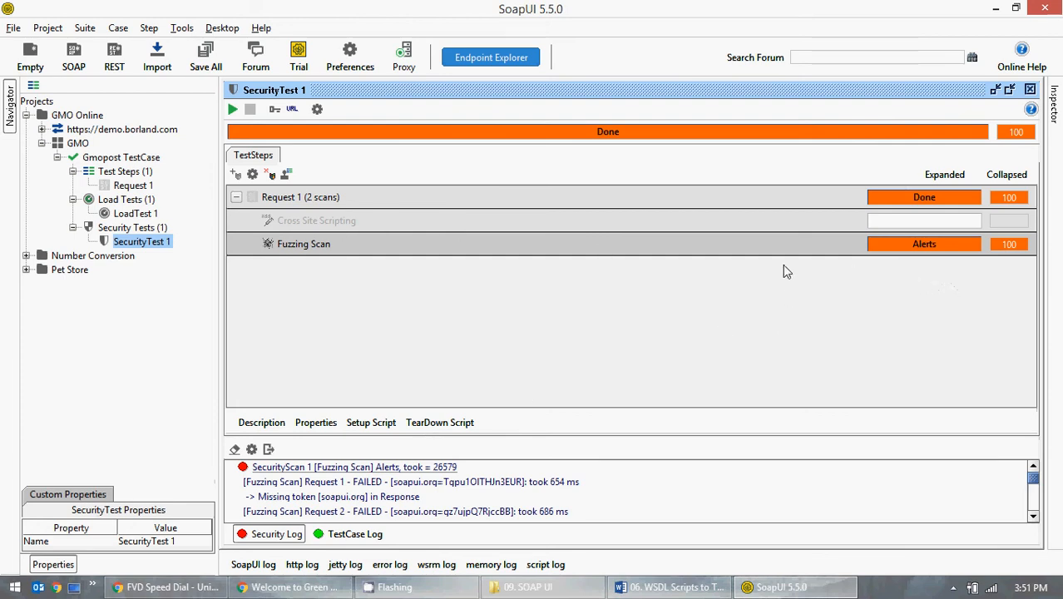
Step: Remove the Contains assertion from the Fuzzing Scan and rerun the security test
double_click(346, 243)
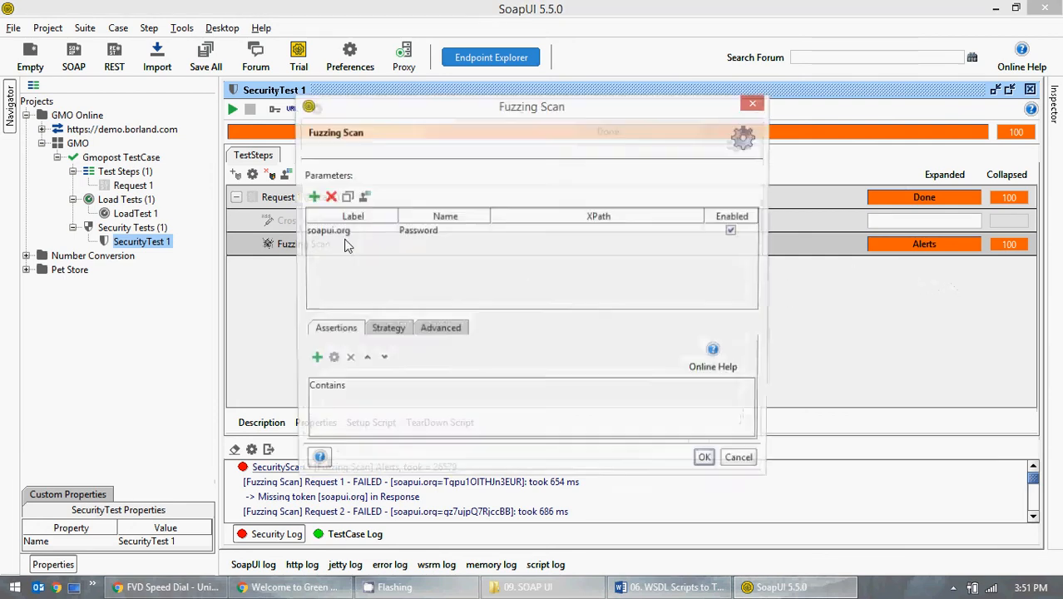
click(335, 387)
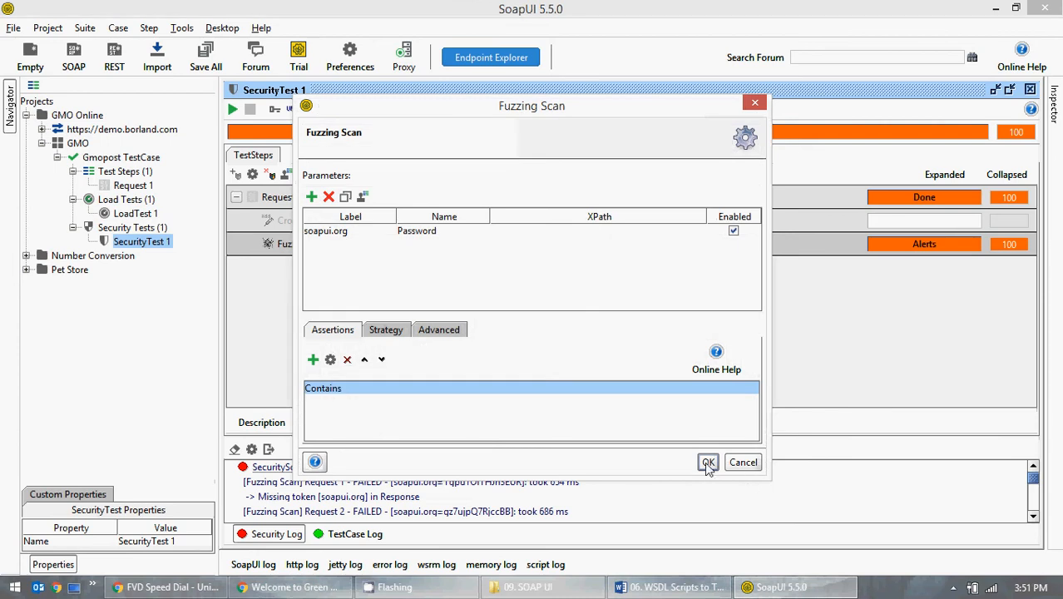
key(Delete)
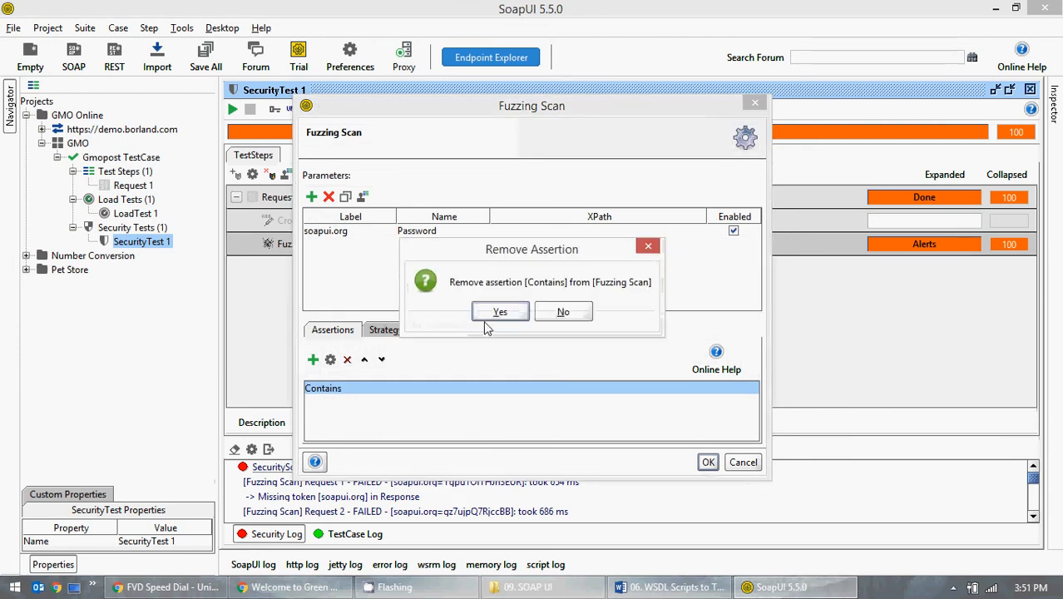
click(498, 313)
click(707, 462)
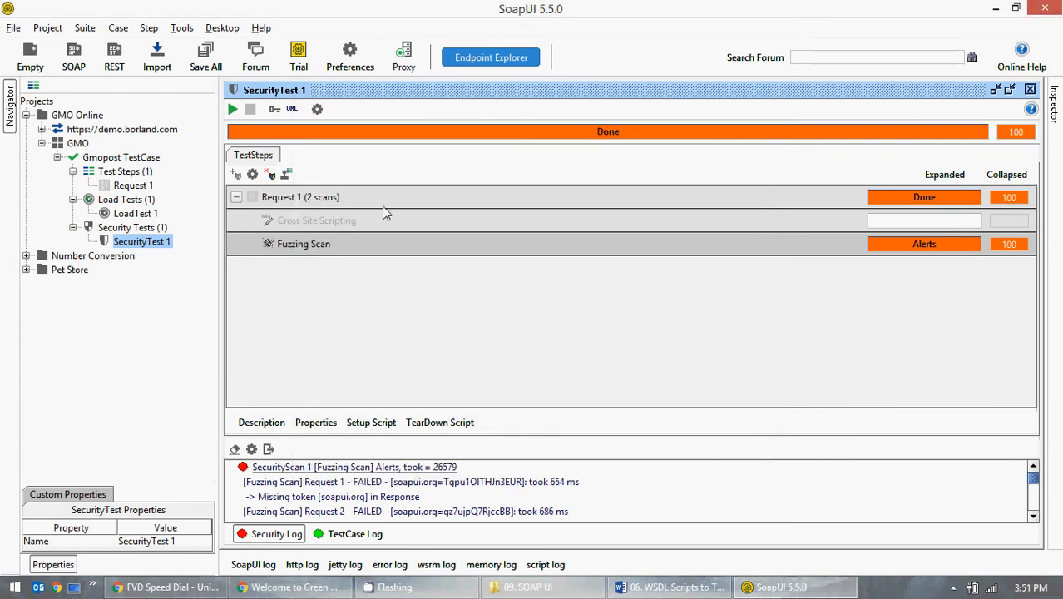
click(233, 109)
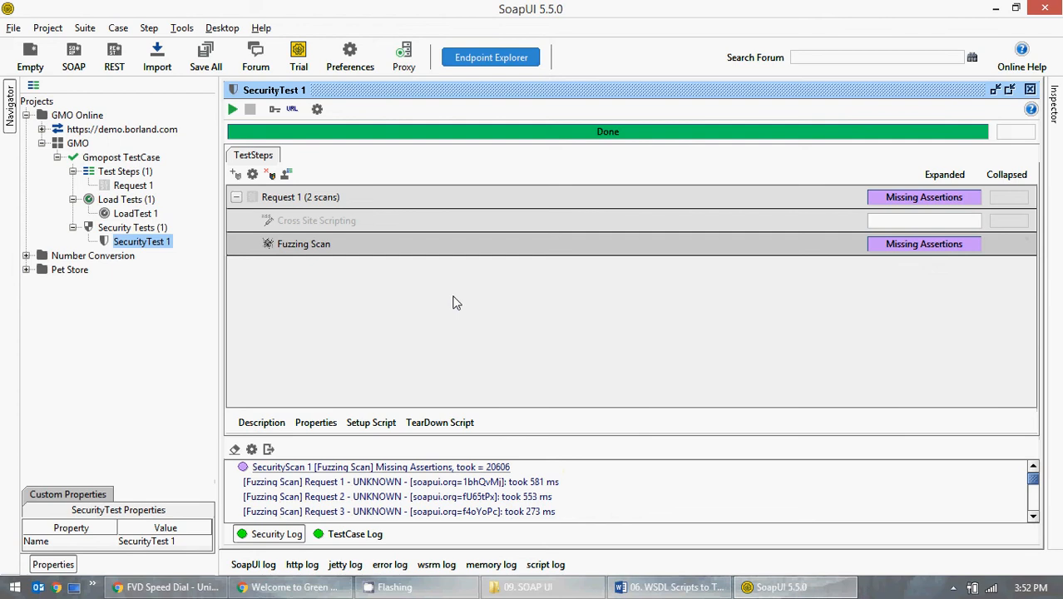
Step: Add a Response SLA assertion with a maximum response time of 200 ms to the Fuzzing Scan and rerun the security test
right_click(332, 251)
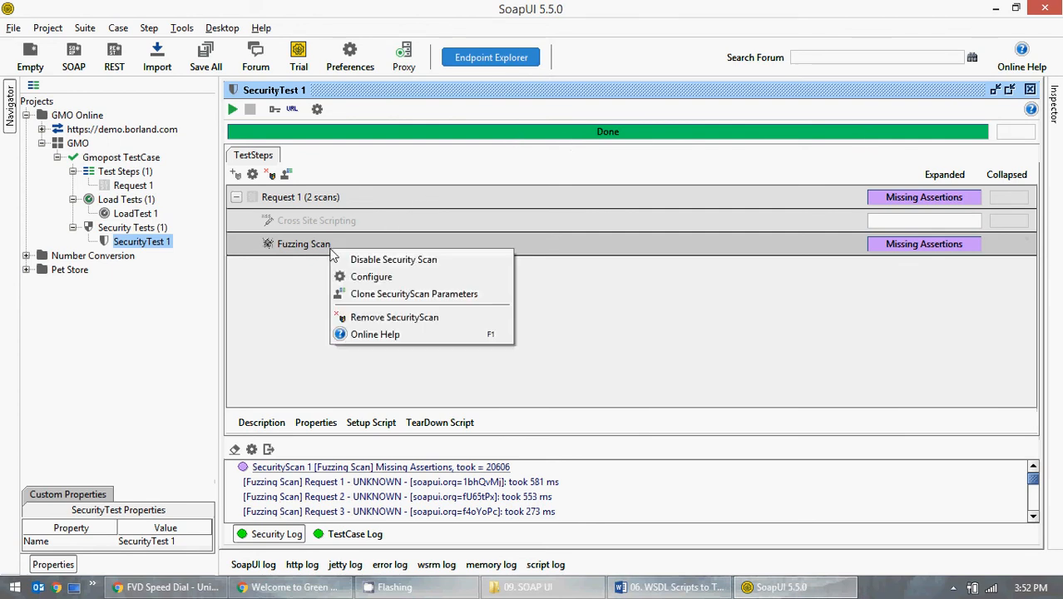
click(378, 276)
click(312, 360)
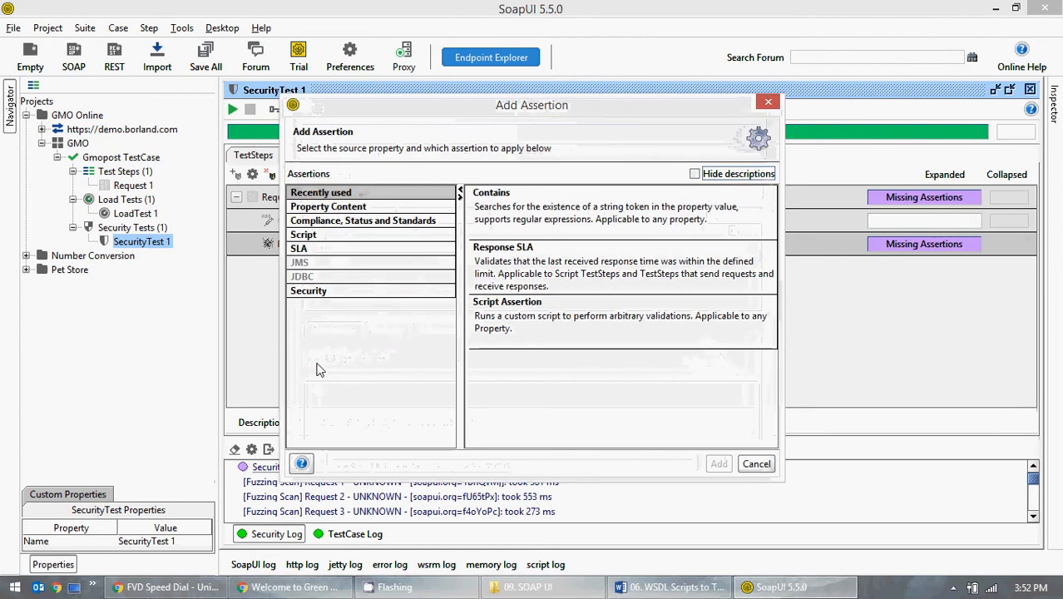
click(559, 272)
click(719, 464)
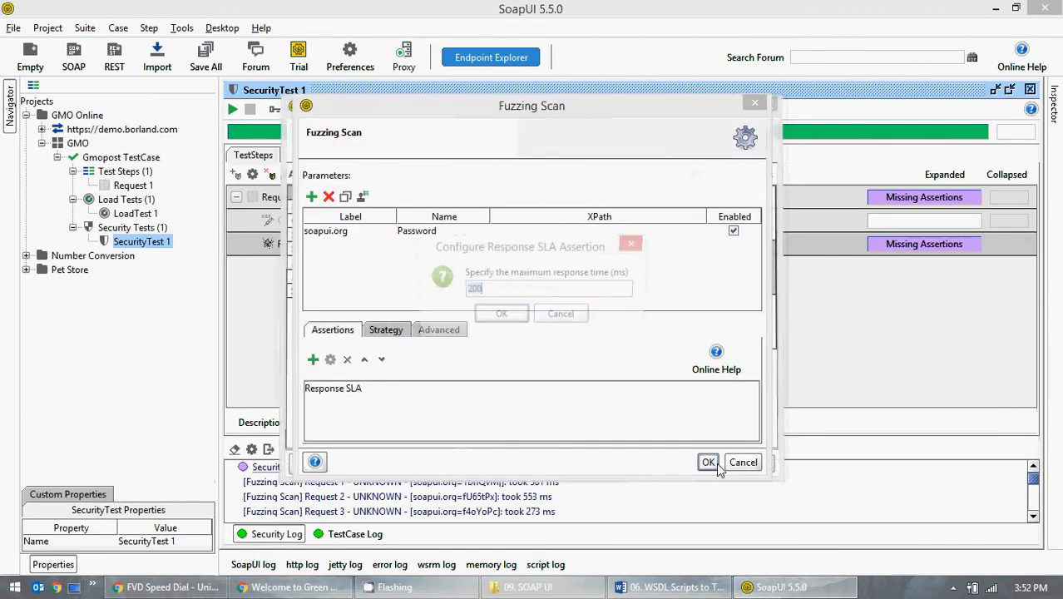
click(502, 315)
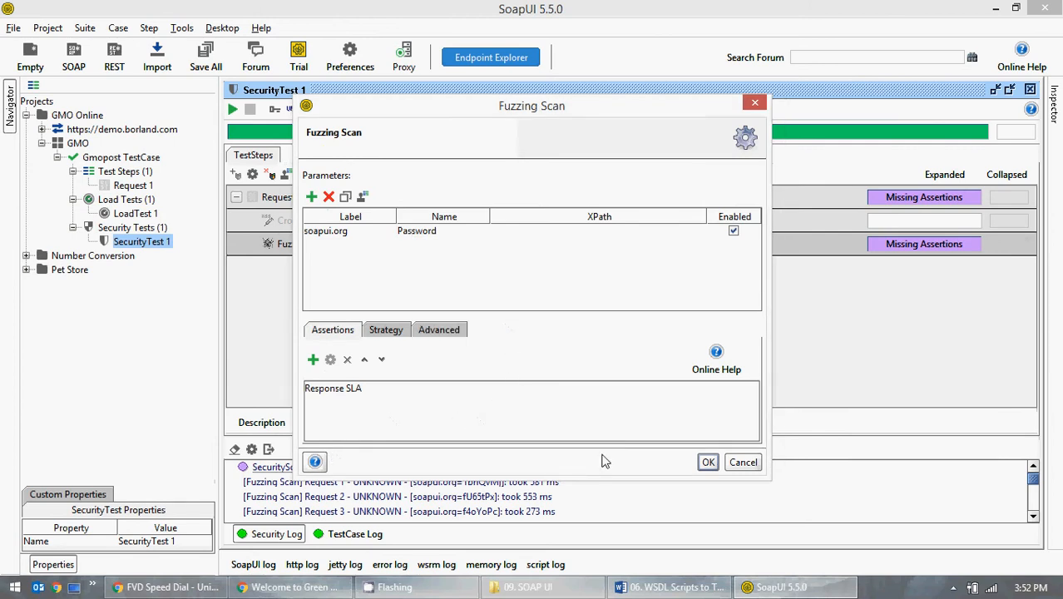
click(708, 461)
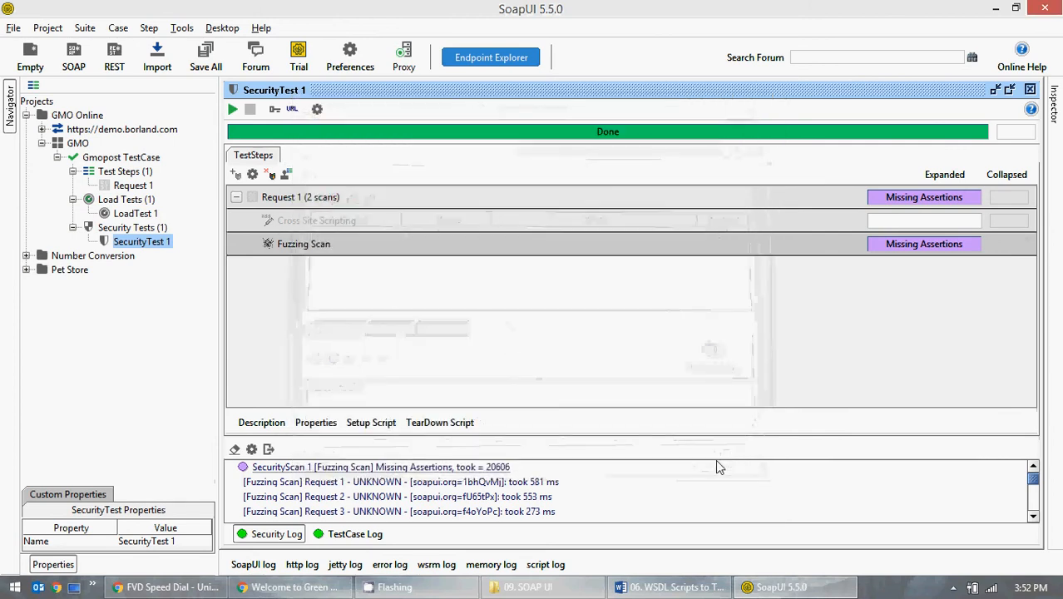
click(232, 109)
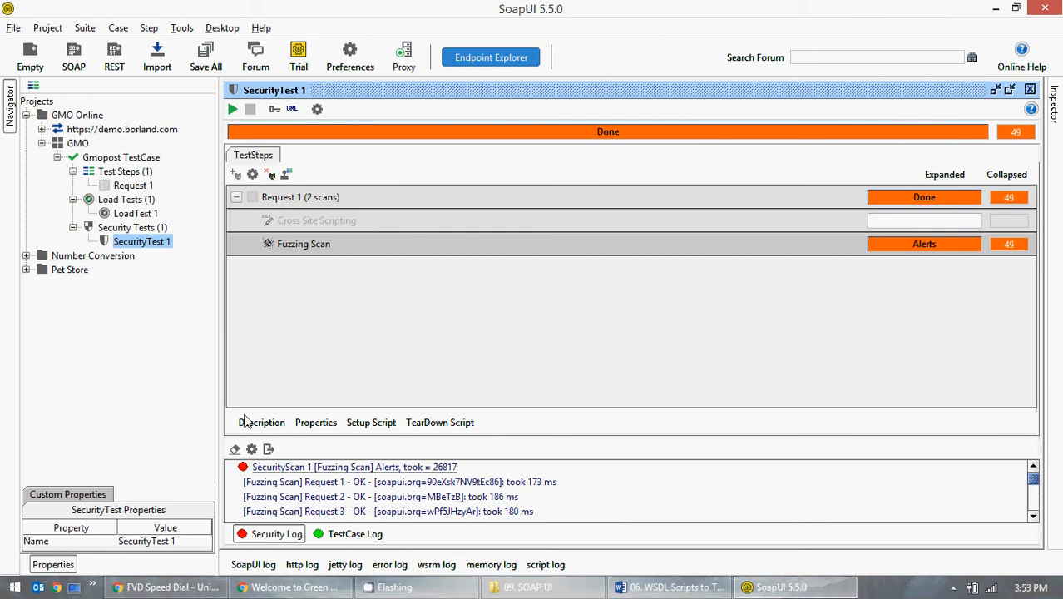
click(268, 449)
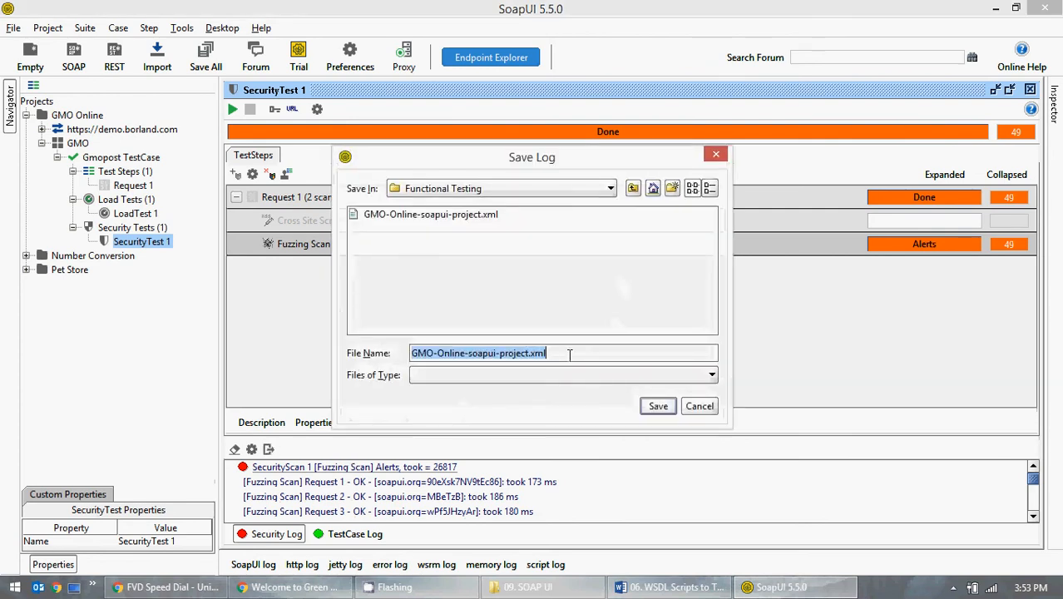
drag(565, 354, 529, 353)
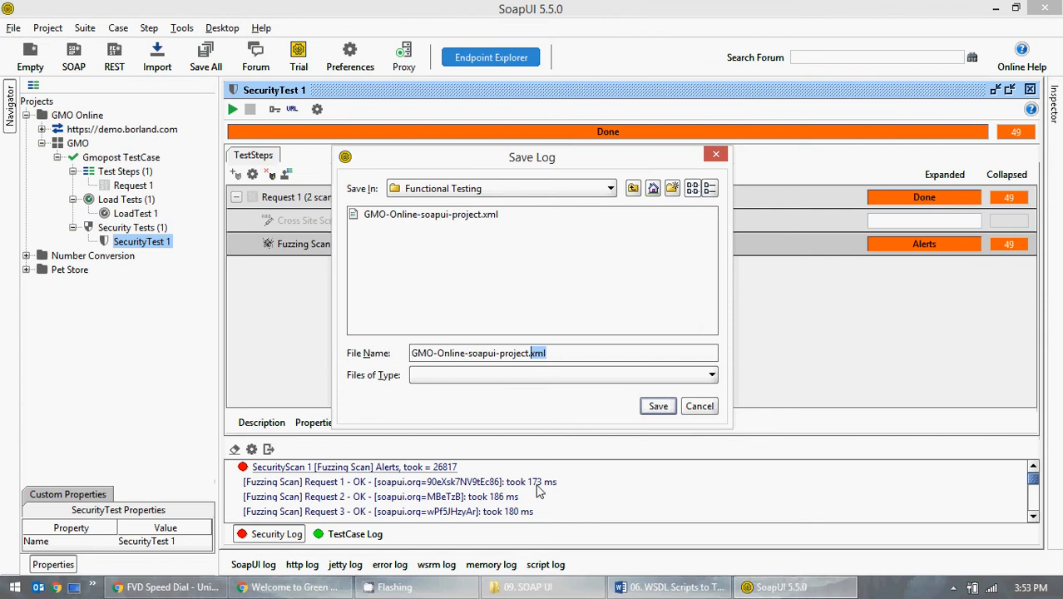
click(689, 406)
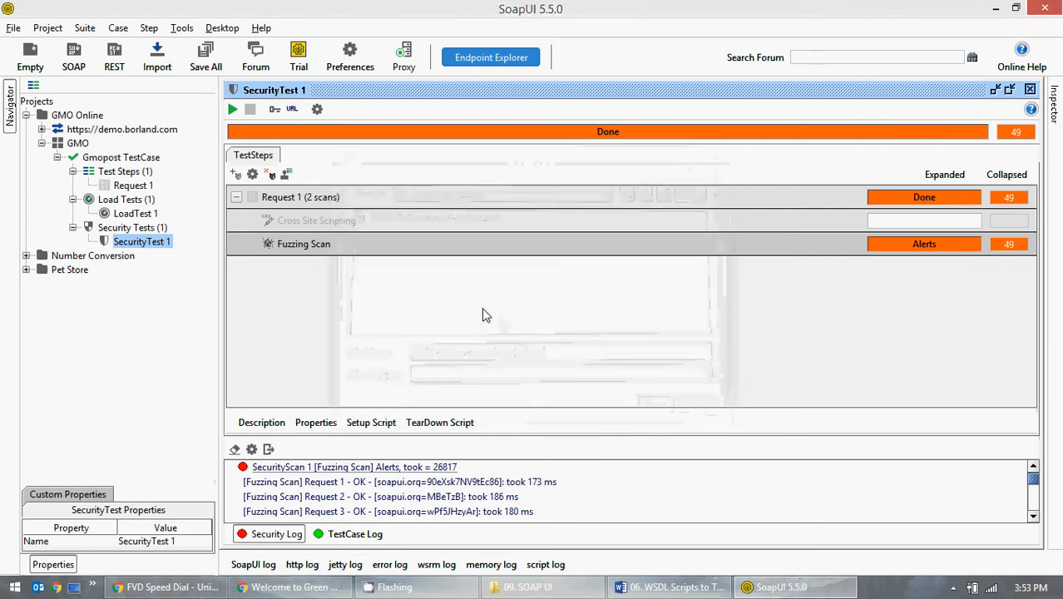
Step: Disable the Fuzzing Scan under Request 1 and remove it from the security test
right_click(365, 240)
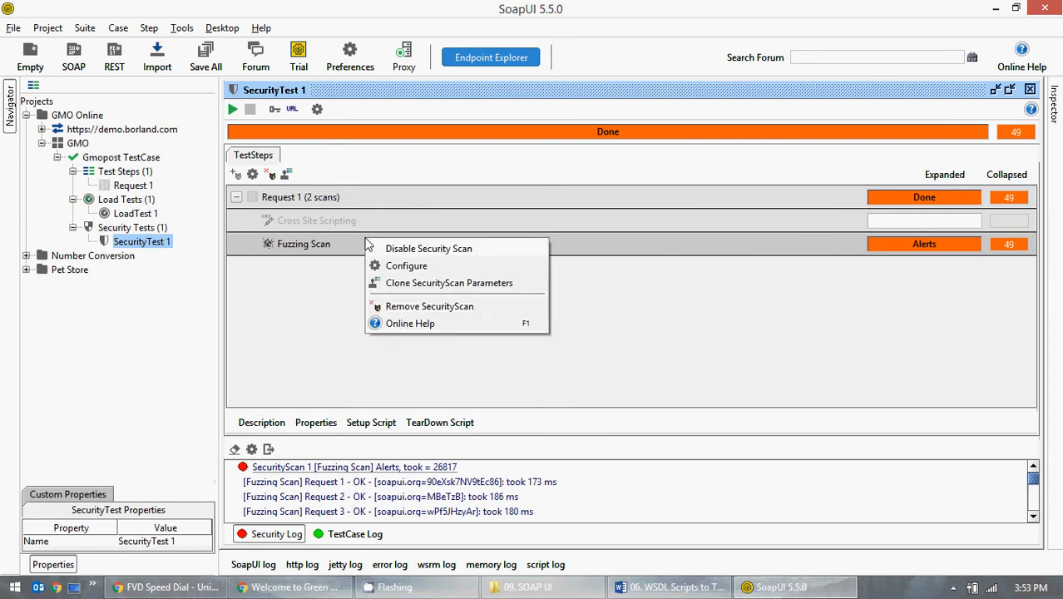
click(394, 250)
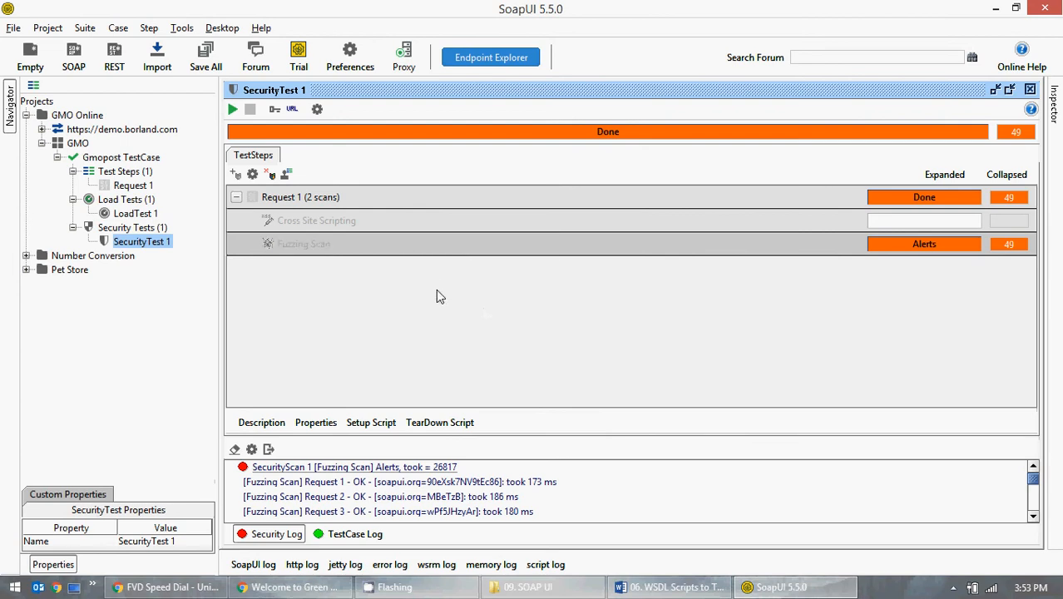
right_click(314, 249)
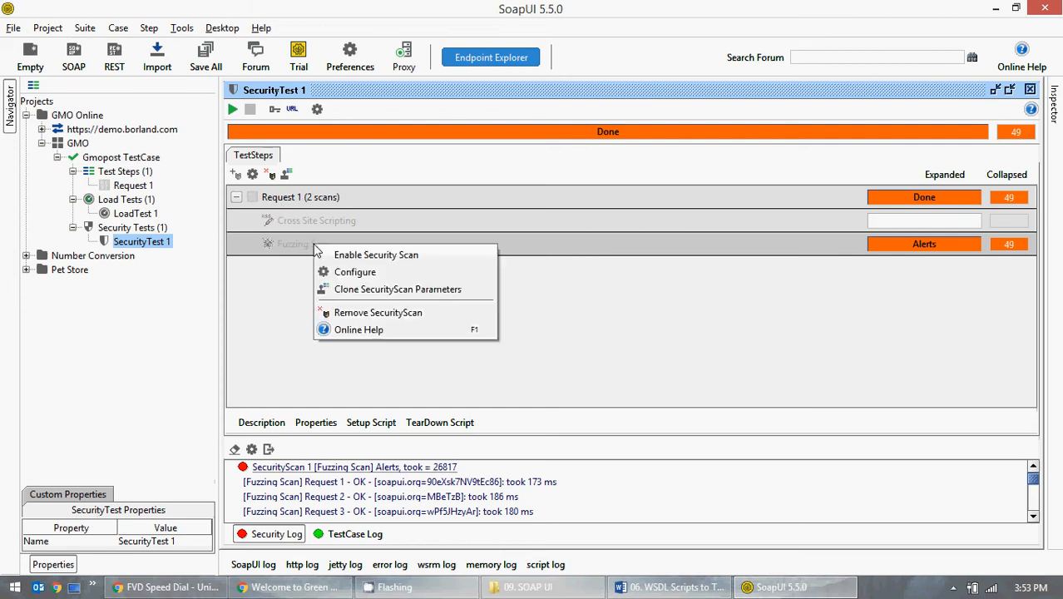
click(381, 309)
click(496, 311)
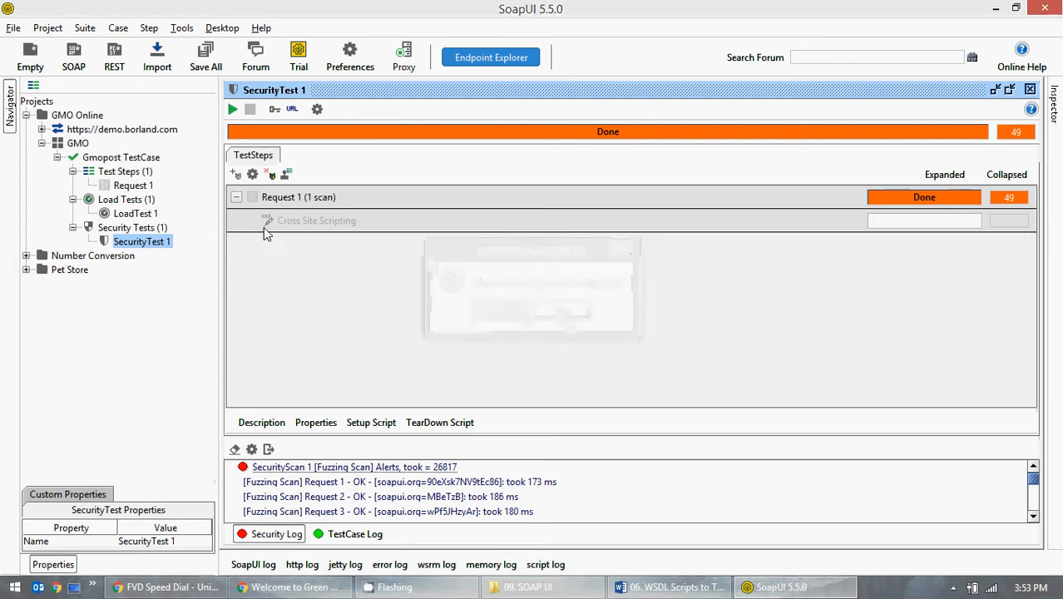
Step: Enable the Cross Site Scripting scan again and run the security test
right_click(306, 221)
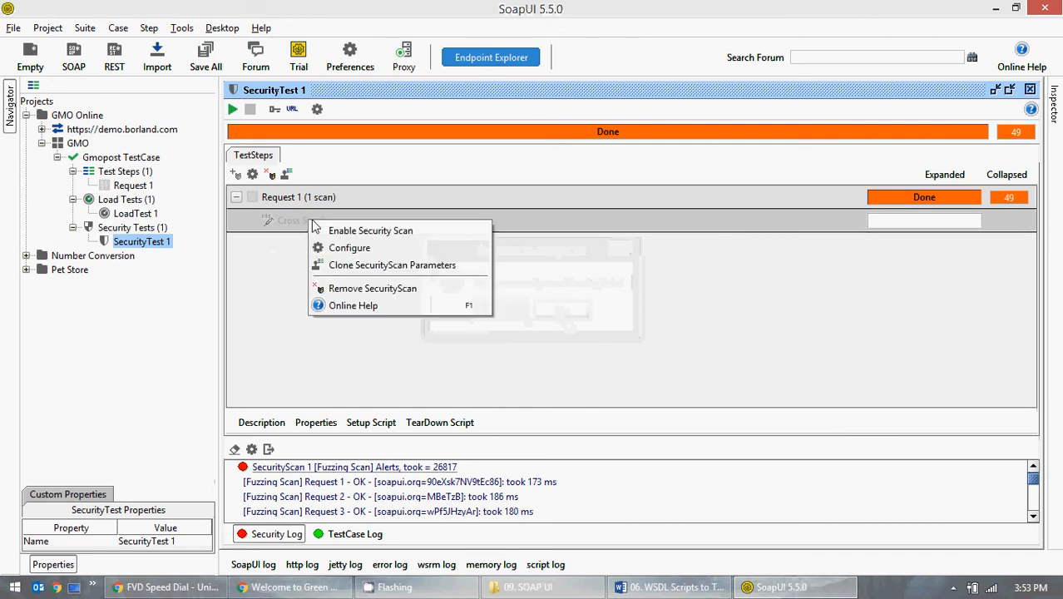
click(382, 243)
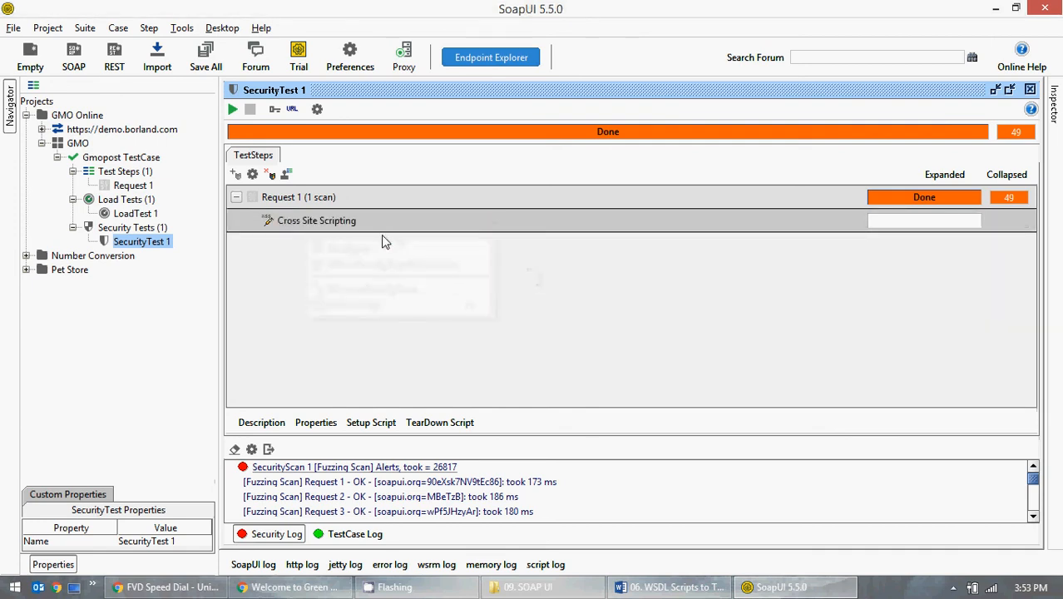
click(233, 109)
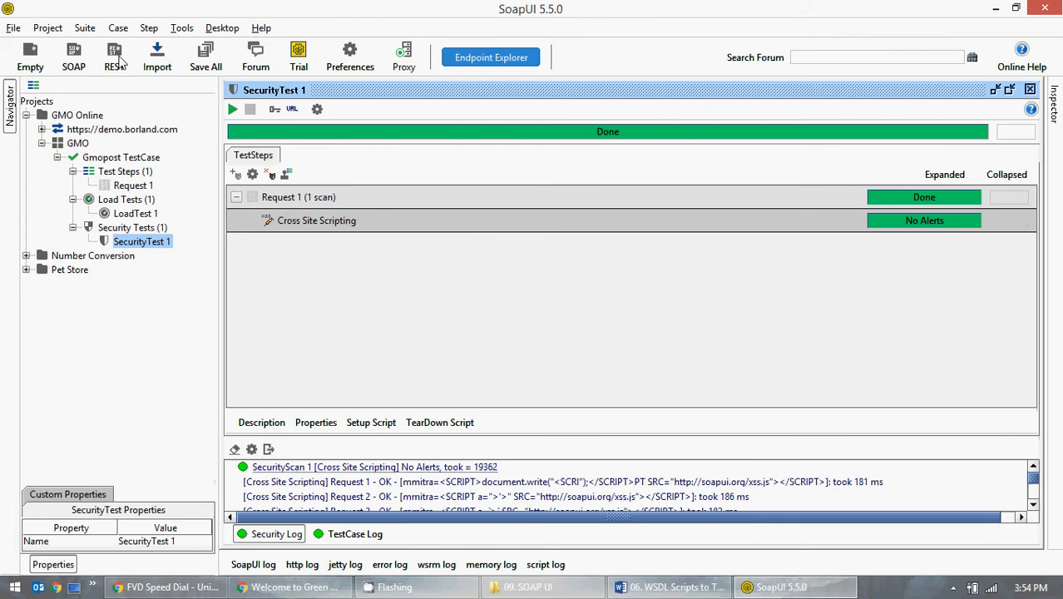
Step: Close the security test, open the Request 1 test step, and review its assertions
click(136, 187)
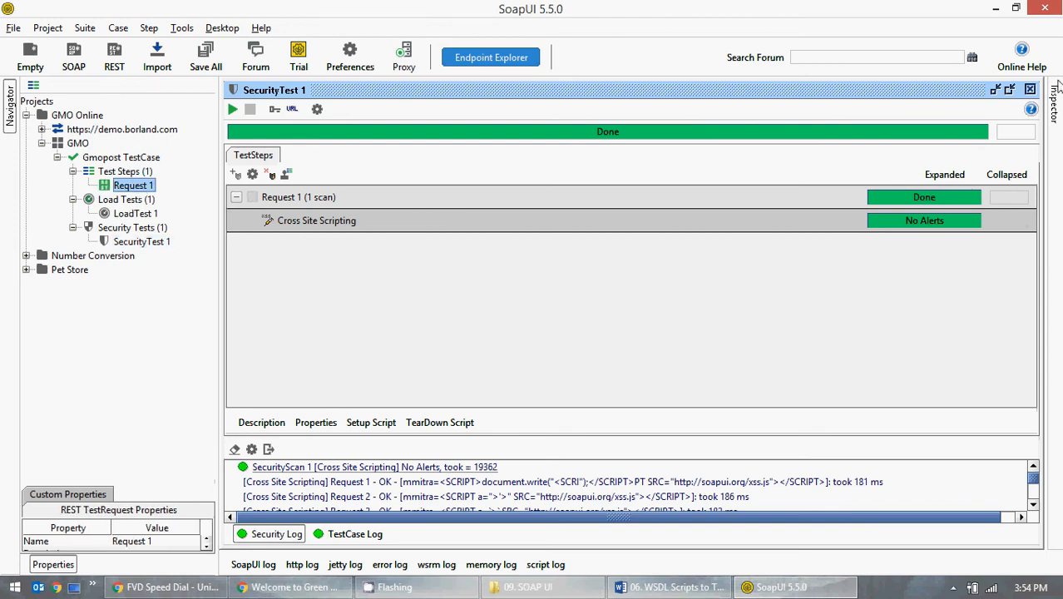
click(1029, 90)
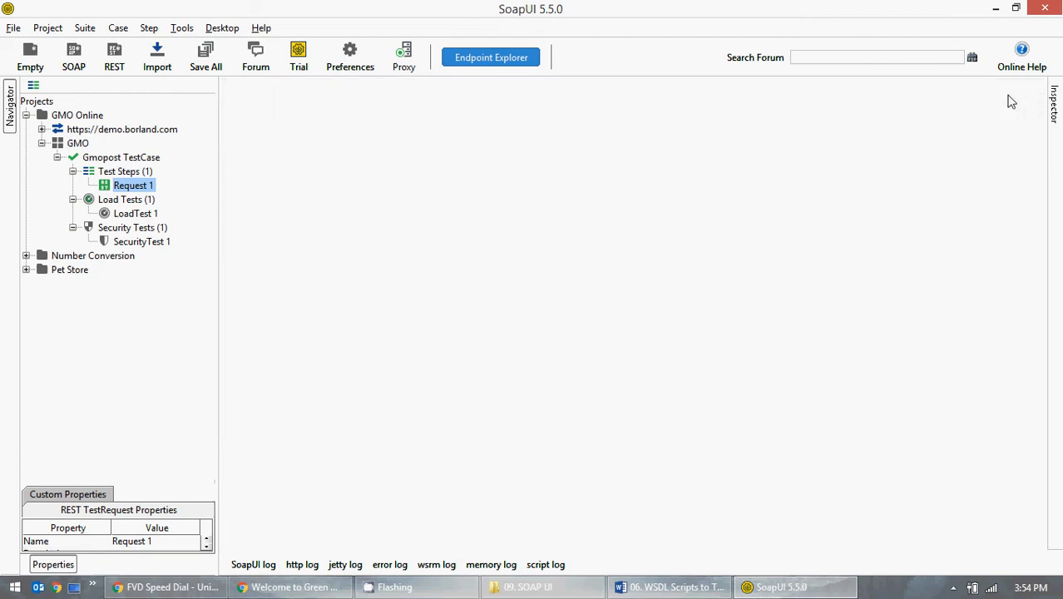
double_click(138, 187)
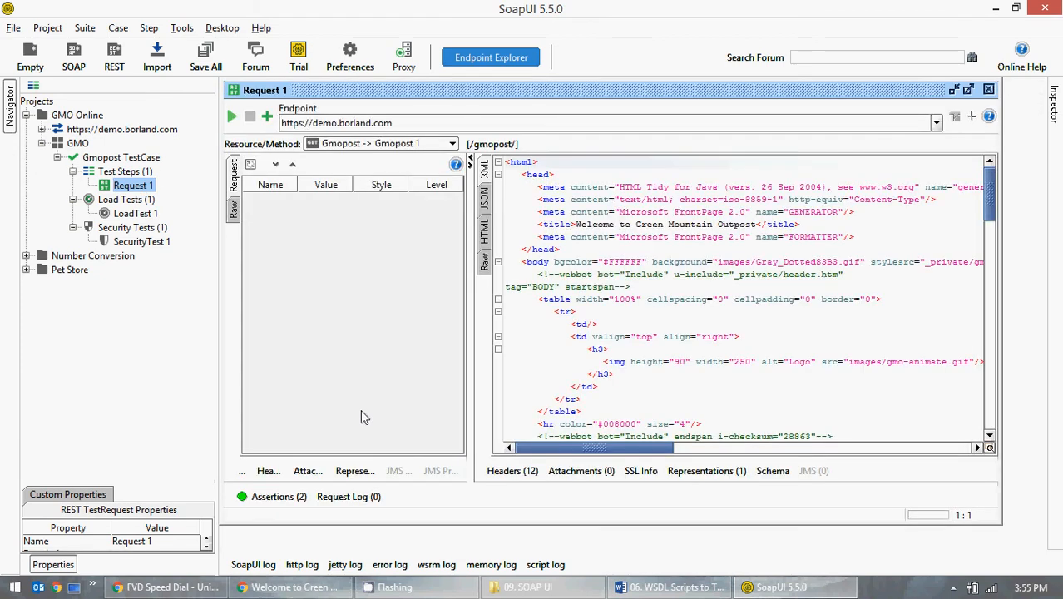
click(271, 497)
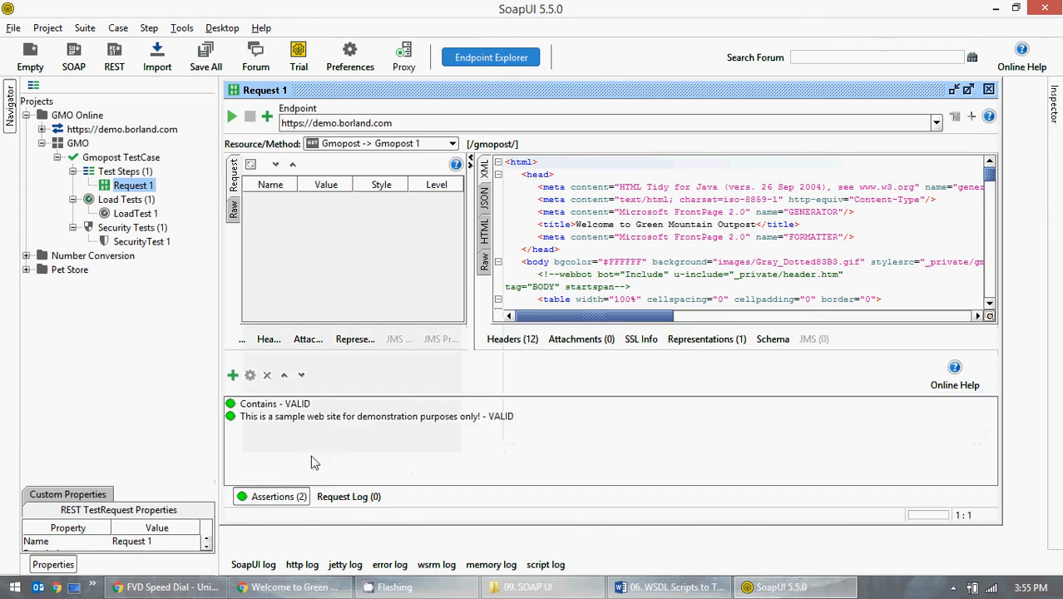
click(265, 500)
Step: Close Request 1 and open LoadTest 1 in a maximized window
click(137, 215)
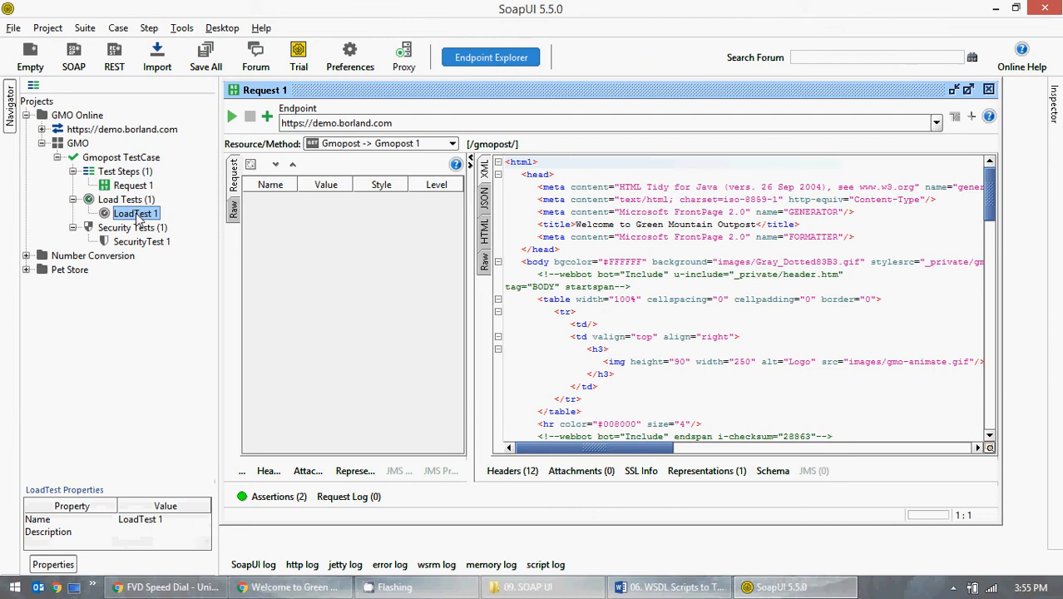
click(988, 89)
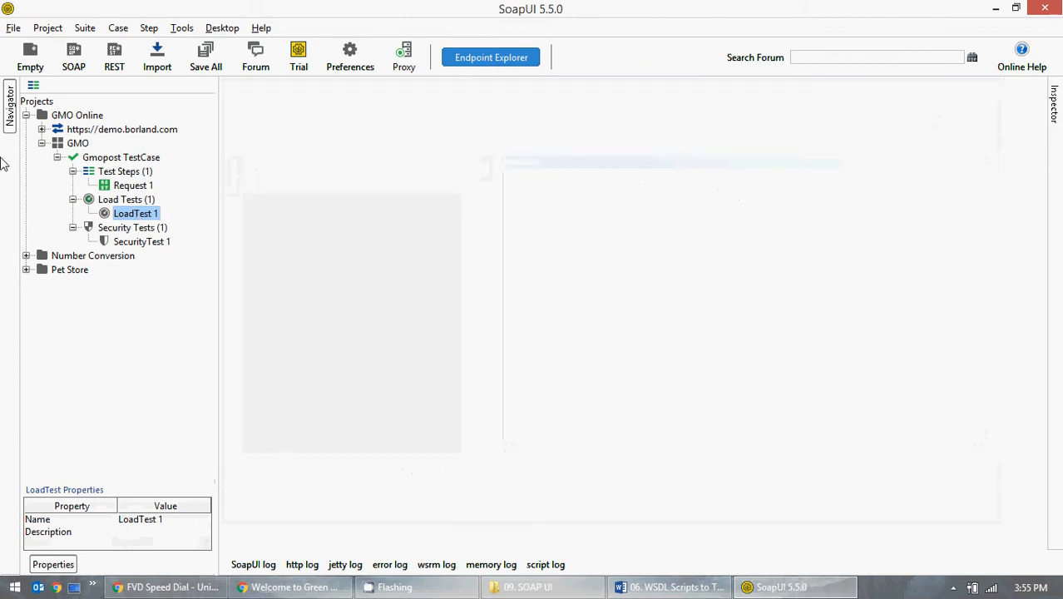
click(125, 215)
double_click(124, 215)
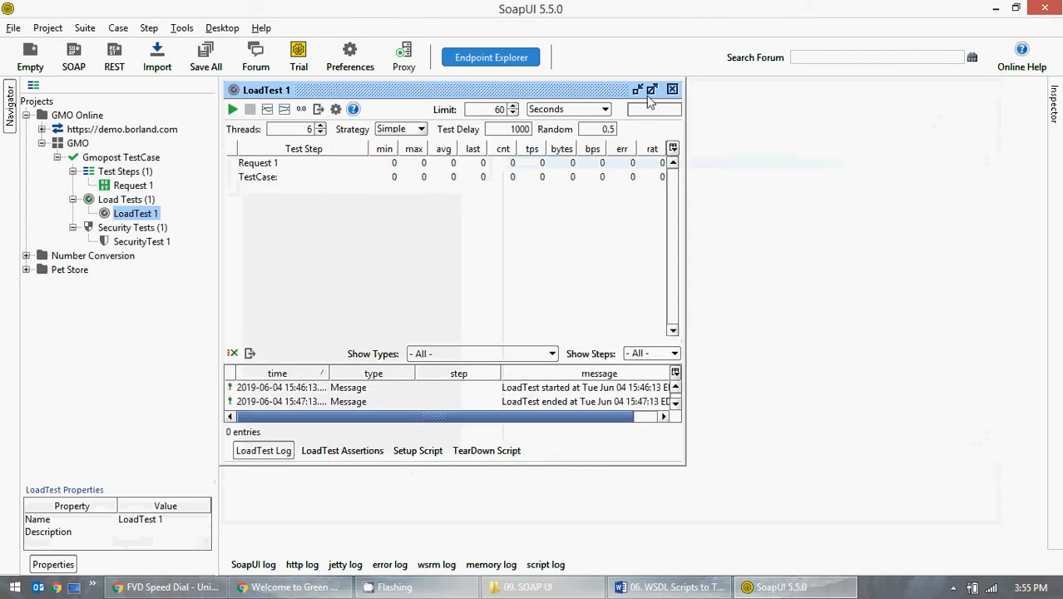
click(645, 90)
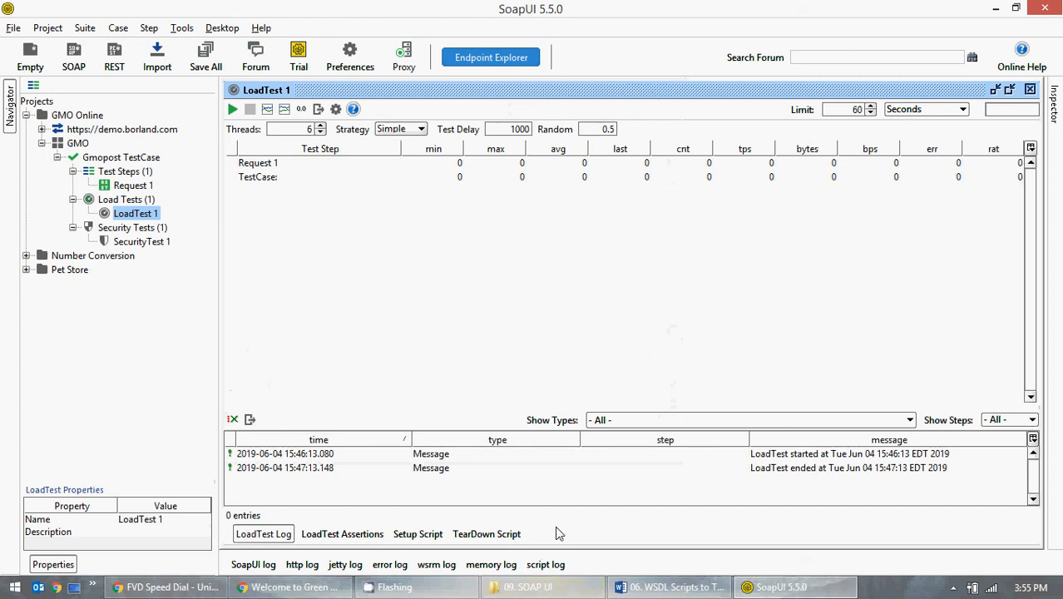
click(527, 587)
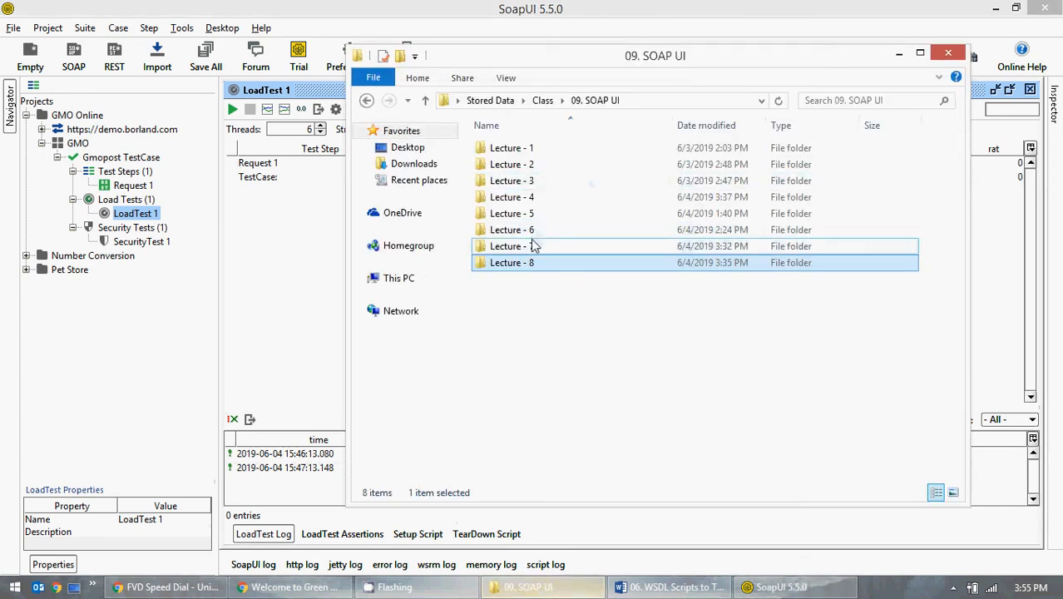
click(898, 53)
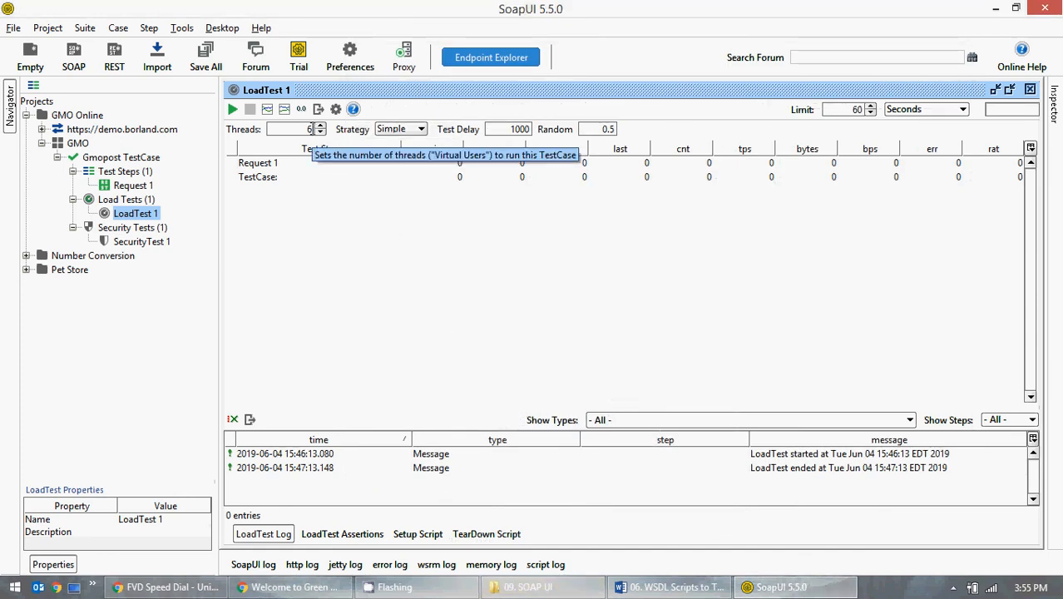
Step: Review LoadTest 1's thread count, the available load strategies, and its statistics graph
drag(307, 129, 316, 129)
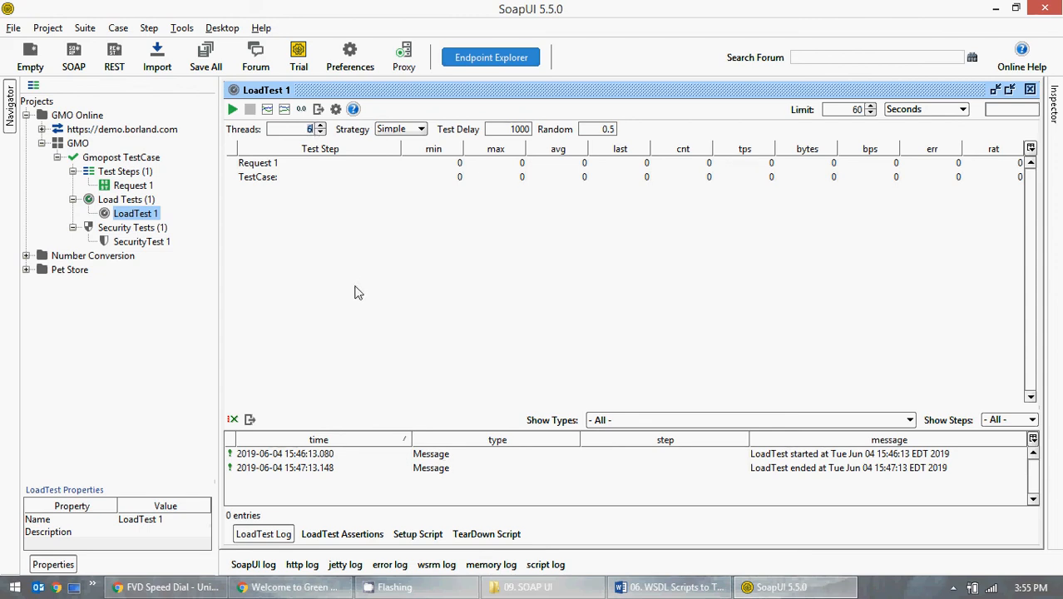
click(406, 131)
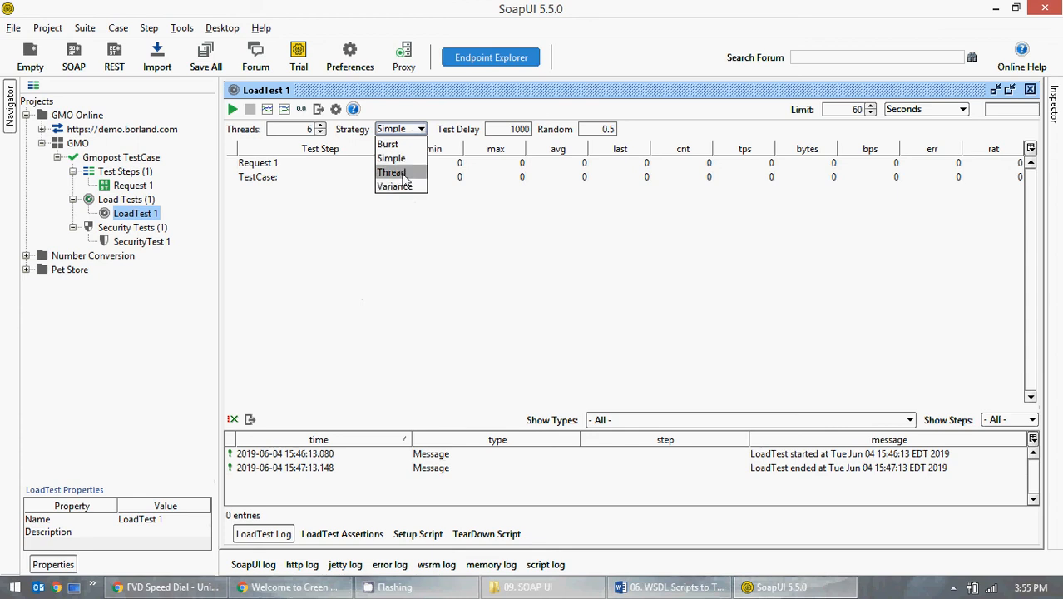
click(474, 245)
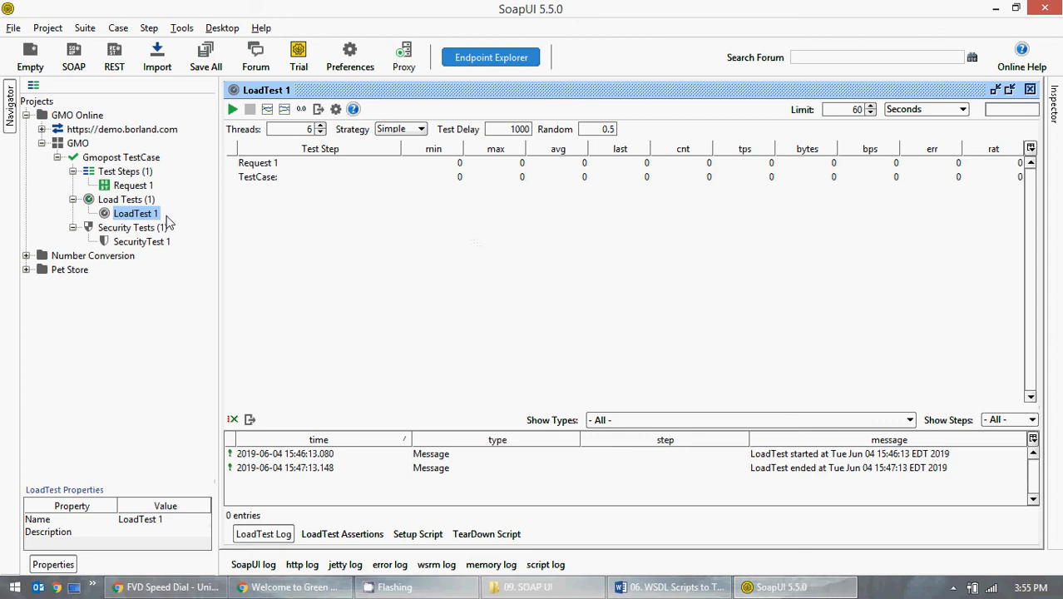
click(267, 111)
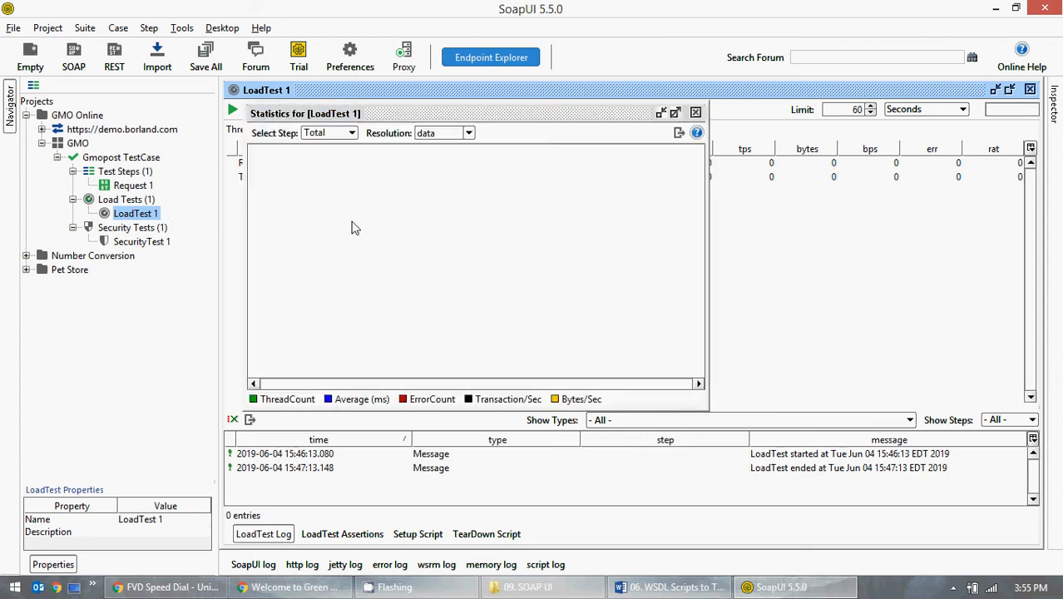
click(695, 113)
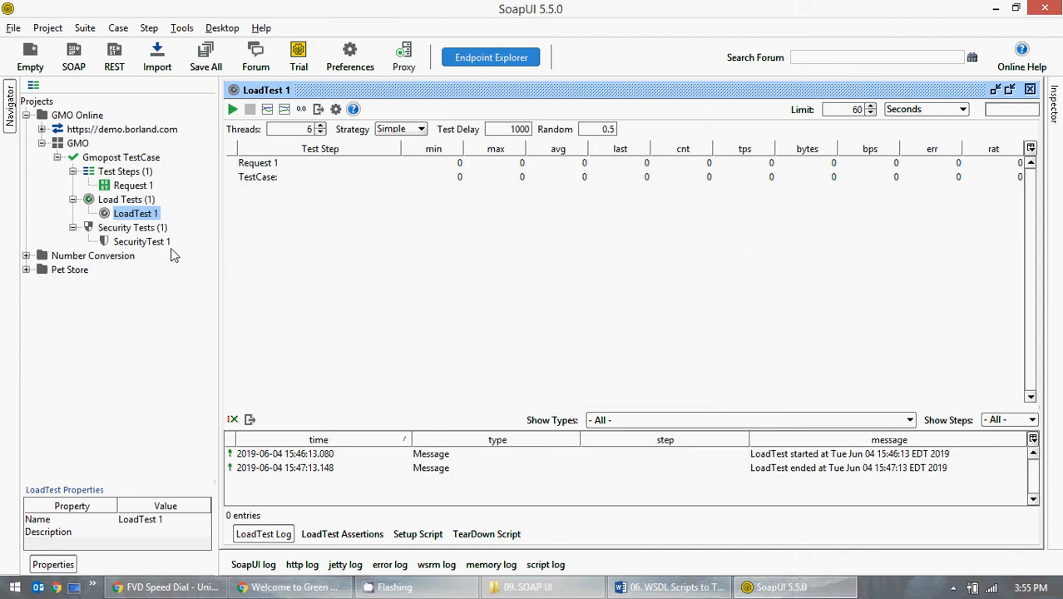
Step: Close LoadTest 1 and open SecurityTest 1 of the Gmopost TestCase
click(146, 243)
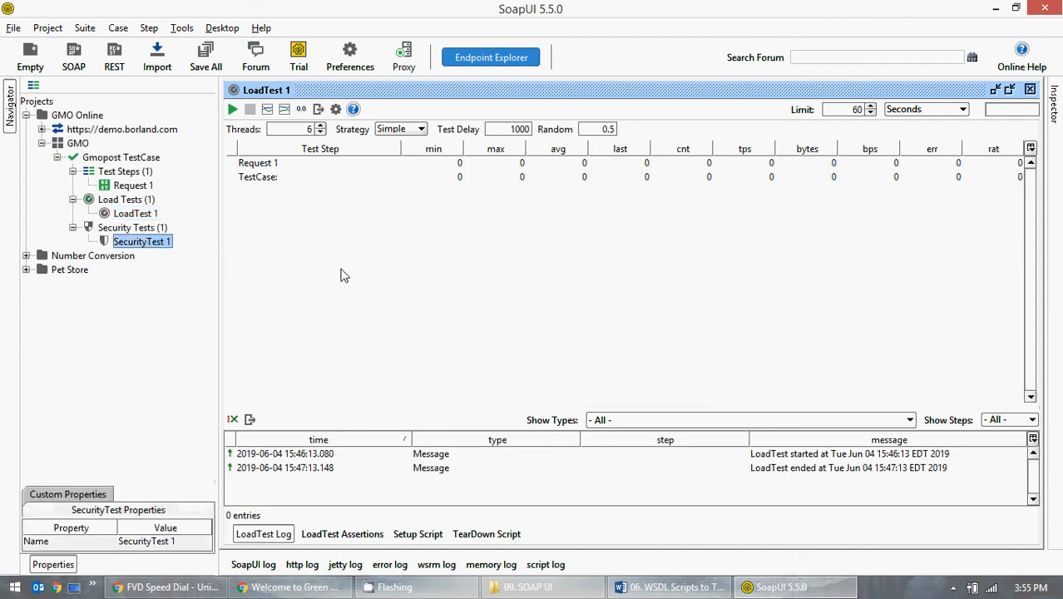
click(1030, 90)
double_click(137, 242)
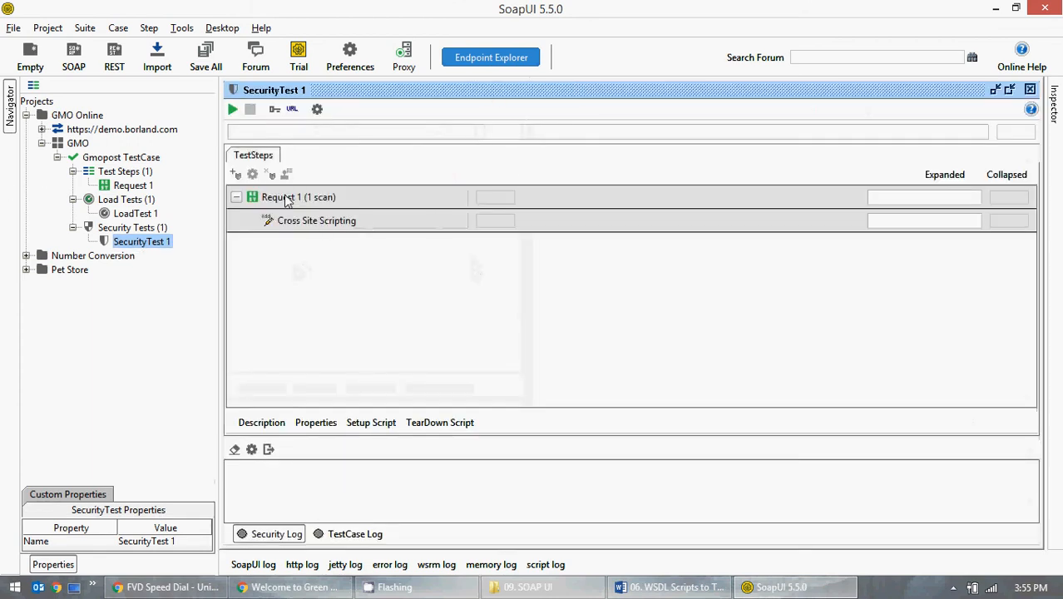
Step: Review the types of security scan that can be added to Request 1, without adding one
click(235, 174)
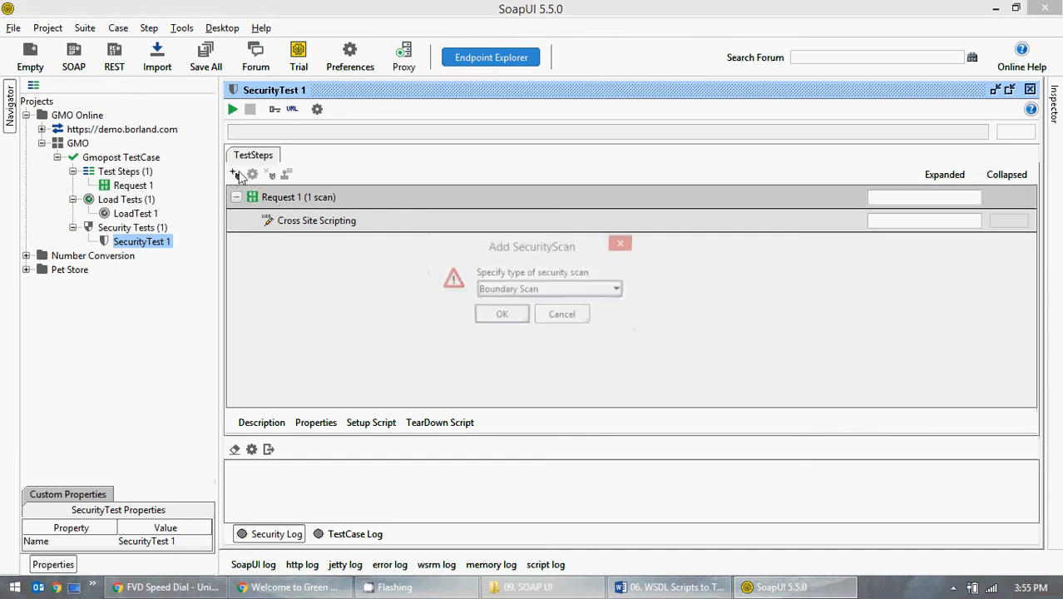
click(556, 293)
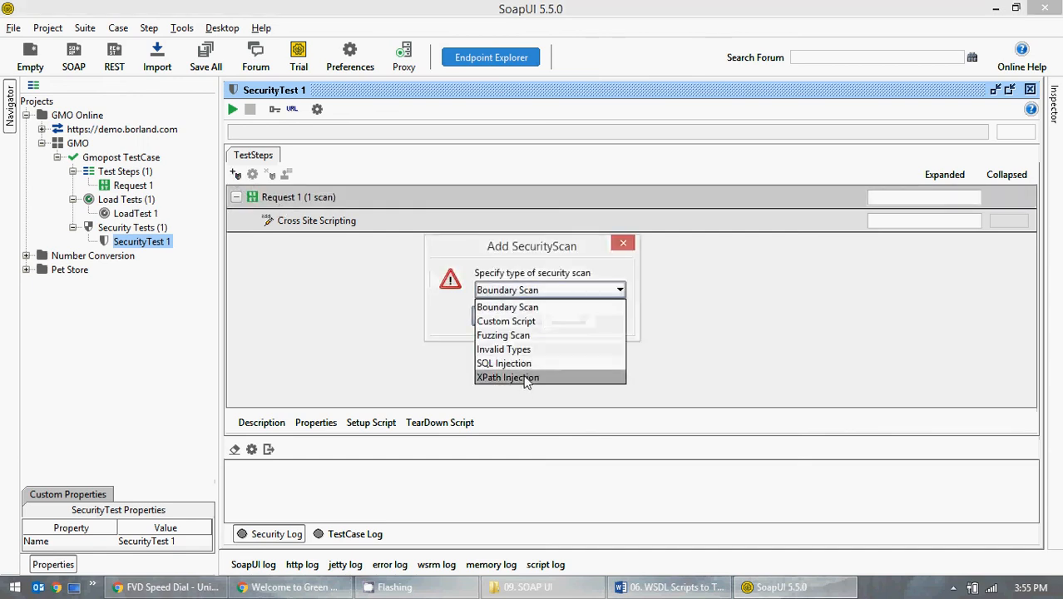
key(Escape)
click(540, 290)
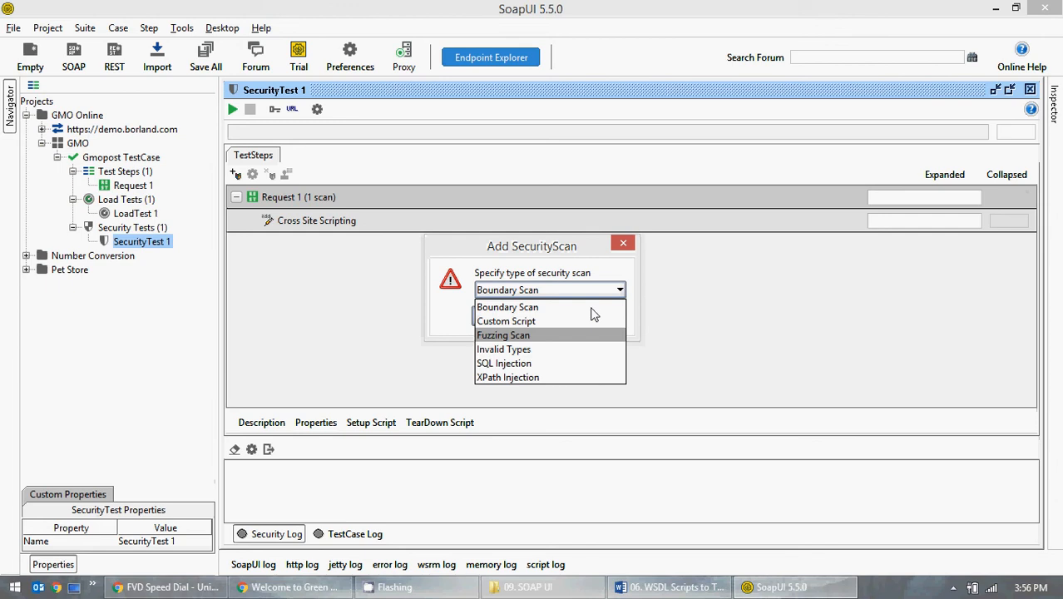
click(606, 267)
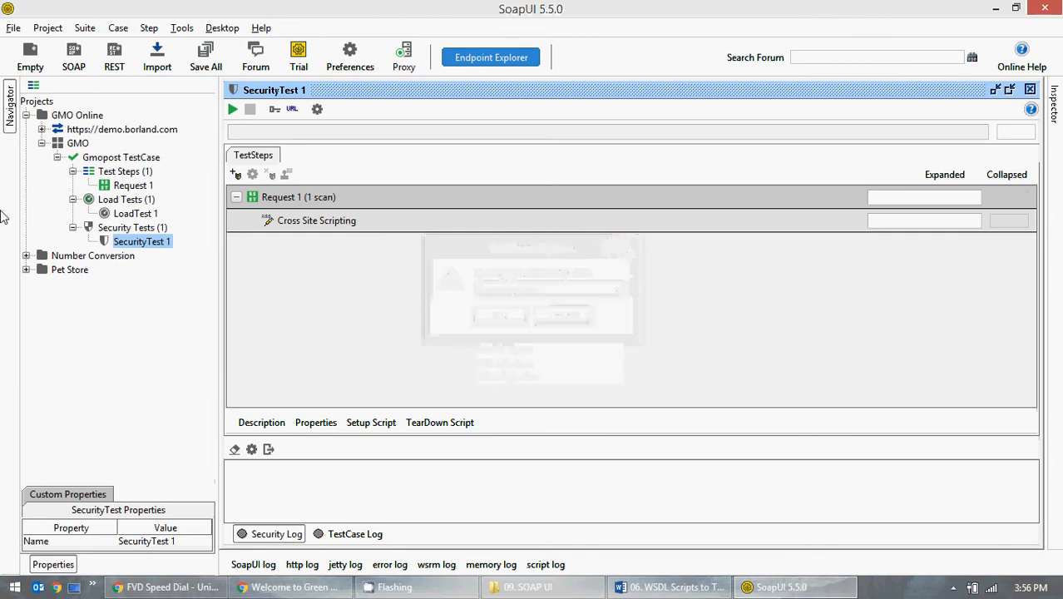
Step: Close SecurityTest 1 and collapse the GMO test suite and the GMO Online project
click(1029, 90)
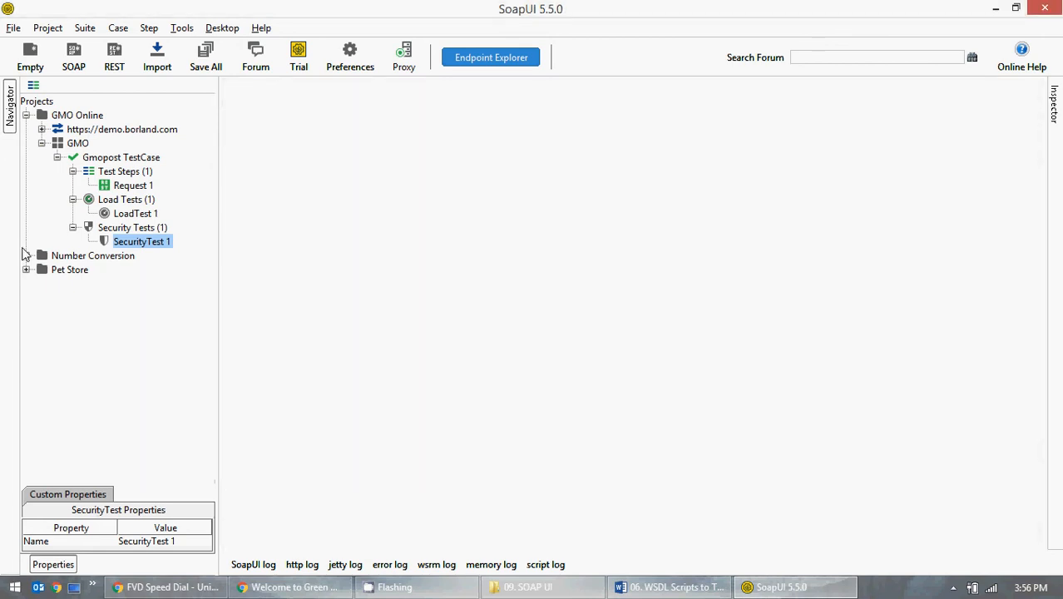
click(41, 143)
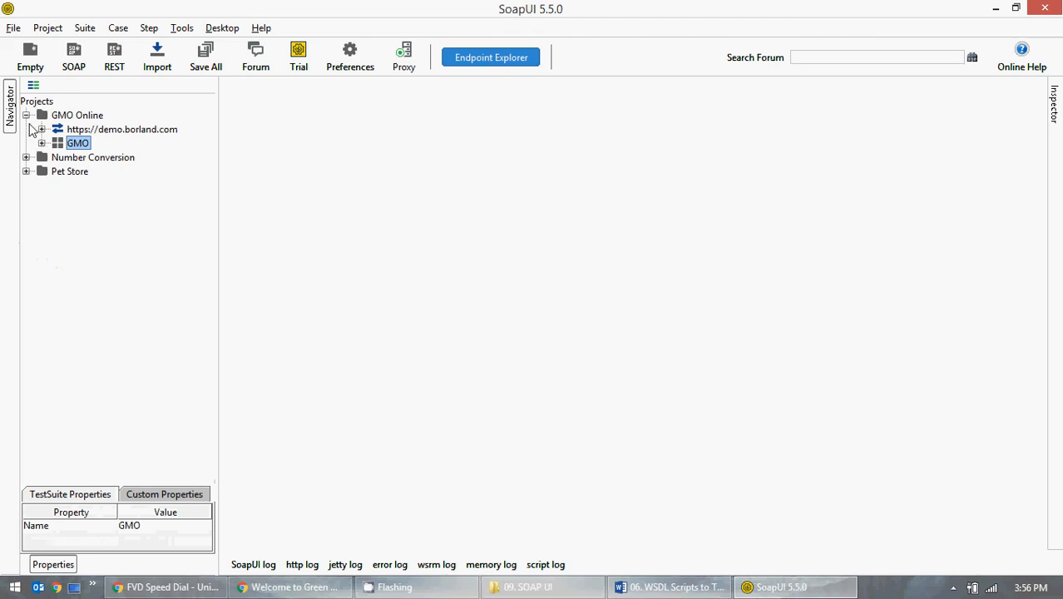
click(25, 116)
Step: Expand the Number Conversion project and examine the test cases in the NumberConversionSoapBinding 2 test suite
click(26, 130)
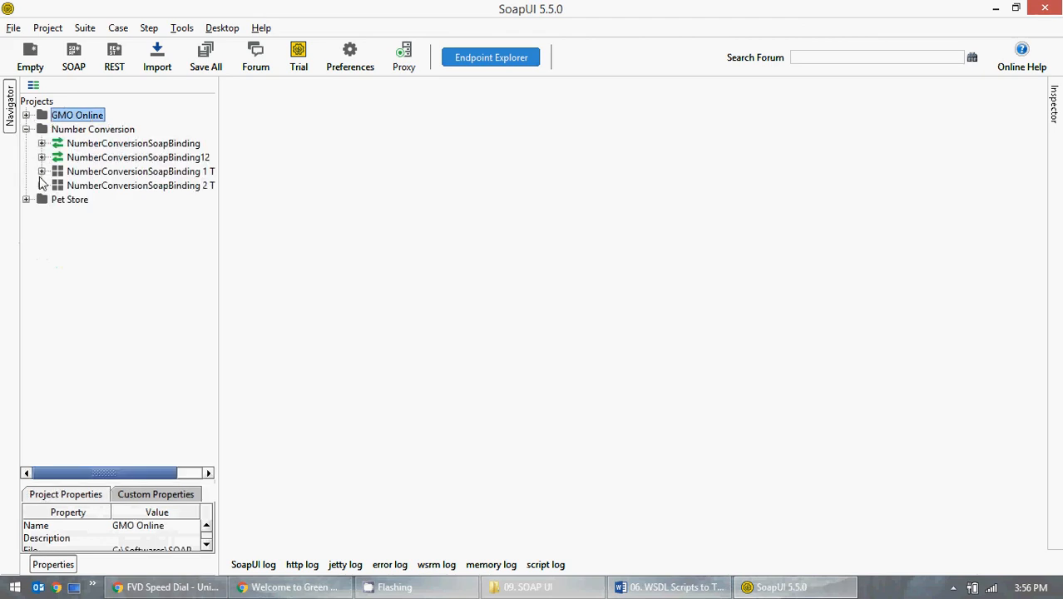
click(41, 186)
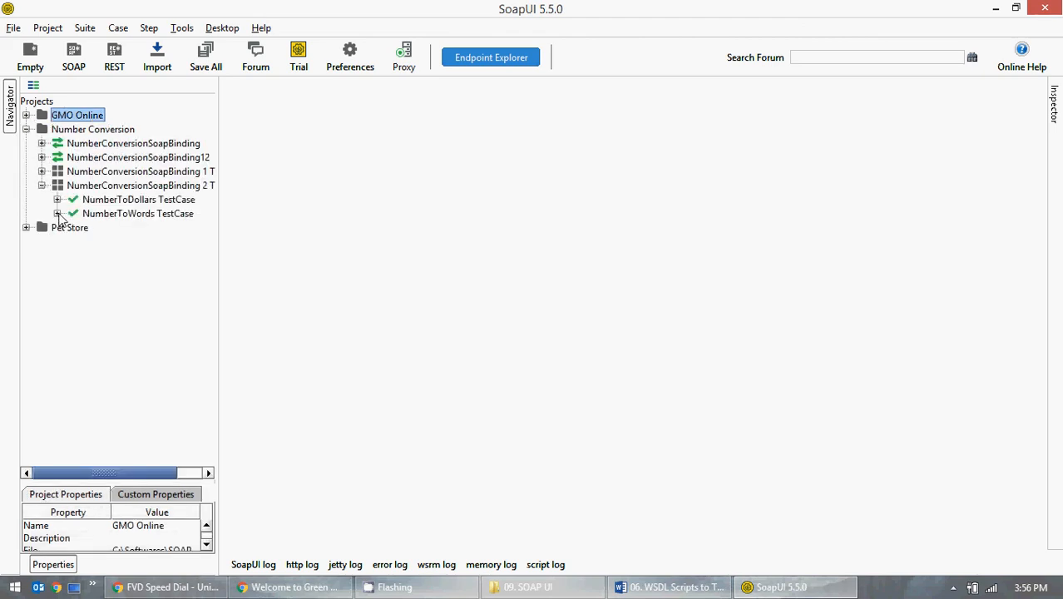
click(56, 214)
click(57, 214)
click(57, 199)
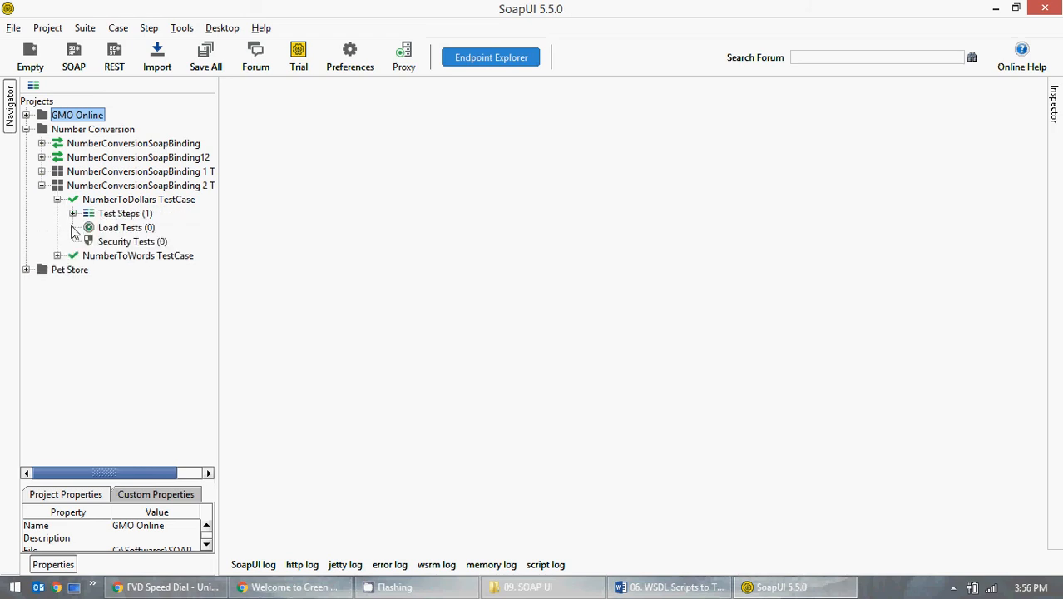
Step: Collapse that suite and examine the load and security tests of both test cases in the NumberConversionSoapBinding 1 suite
click(41, 185)
click(42, 172)
click(57, 187)
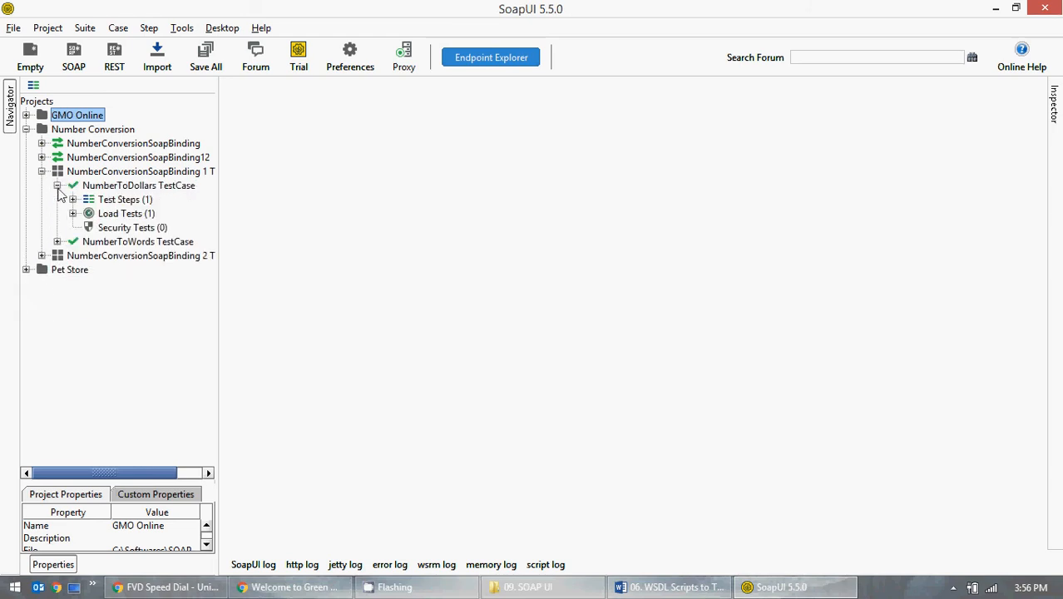
click(56, 186)
click(56, 199)
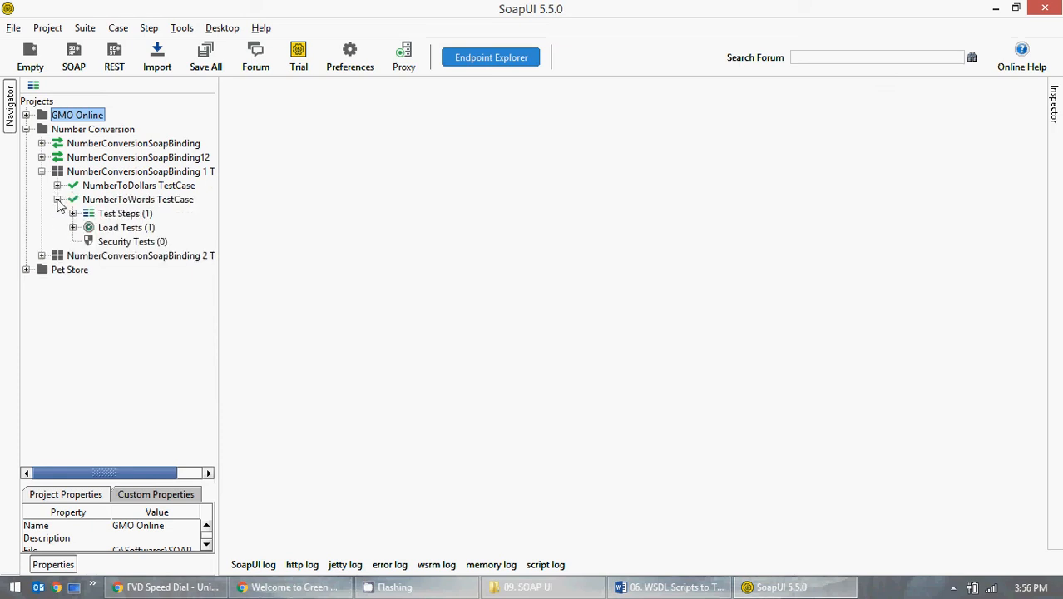
click(119, 242)
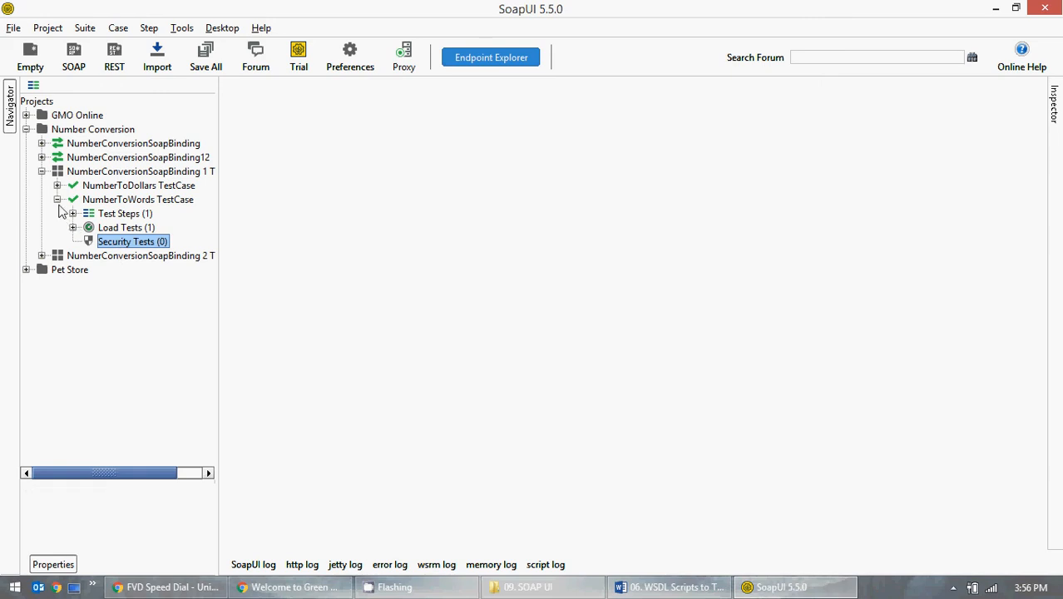
Step: Review the load tests of the NumberToDollars TestCase in the NumberConversionSoapBinding 1 suite, and collapse the test case
click(56, 199)
click(57, 186)
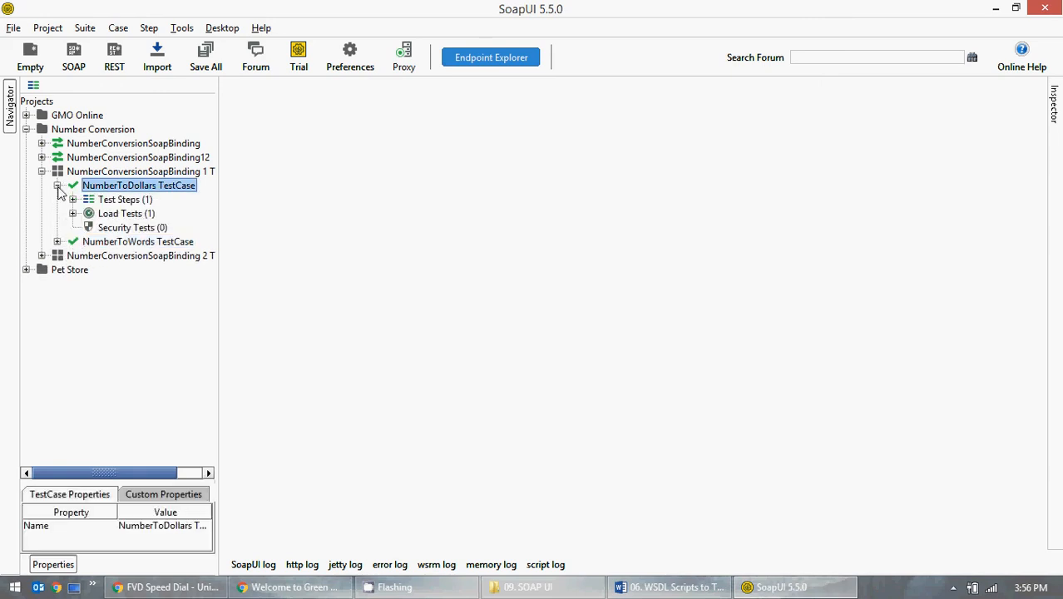
click(108, 214)
click(74, 214)
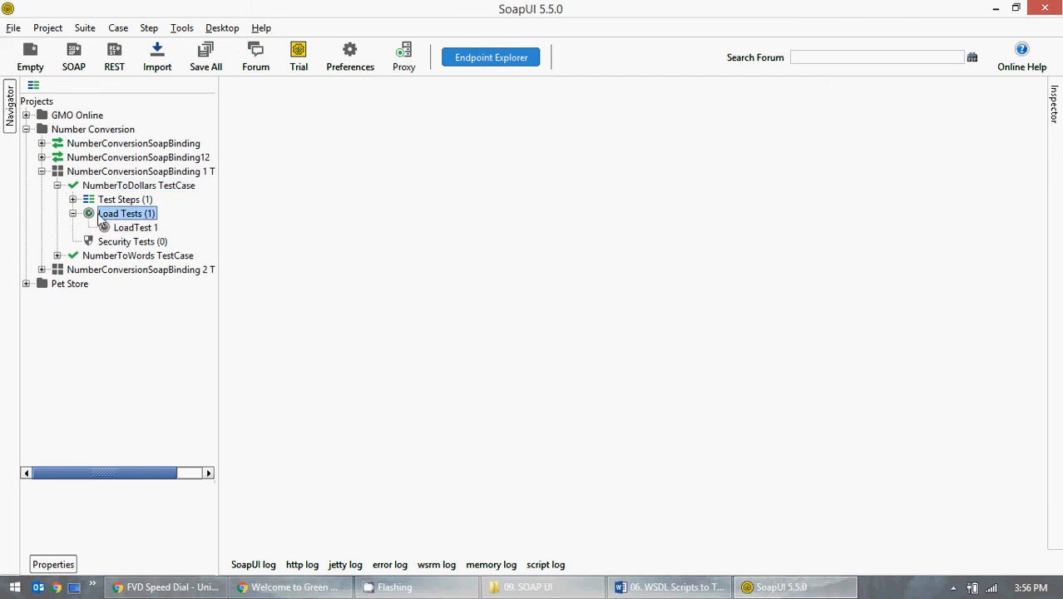
click(57, 186)
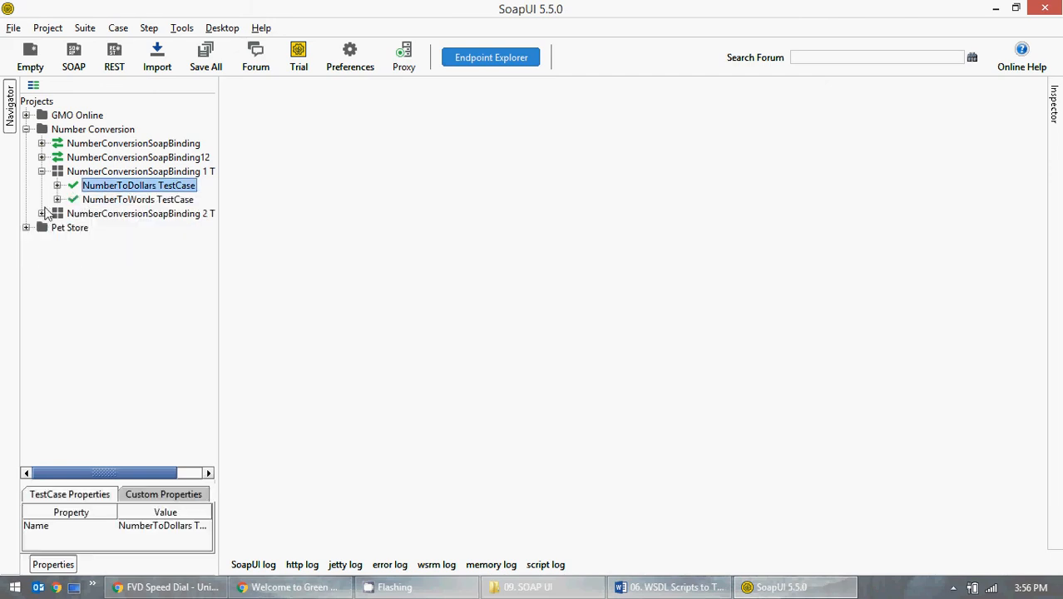
Step: Check the NumberToDollars TestCase in the NumberConversionSoapBinding 2 suite for load and security tests, and collapse the suite
click(42, 214)
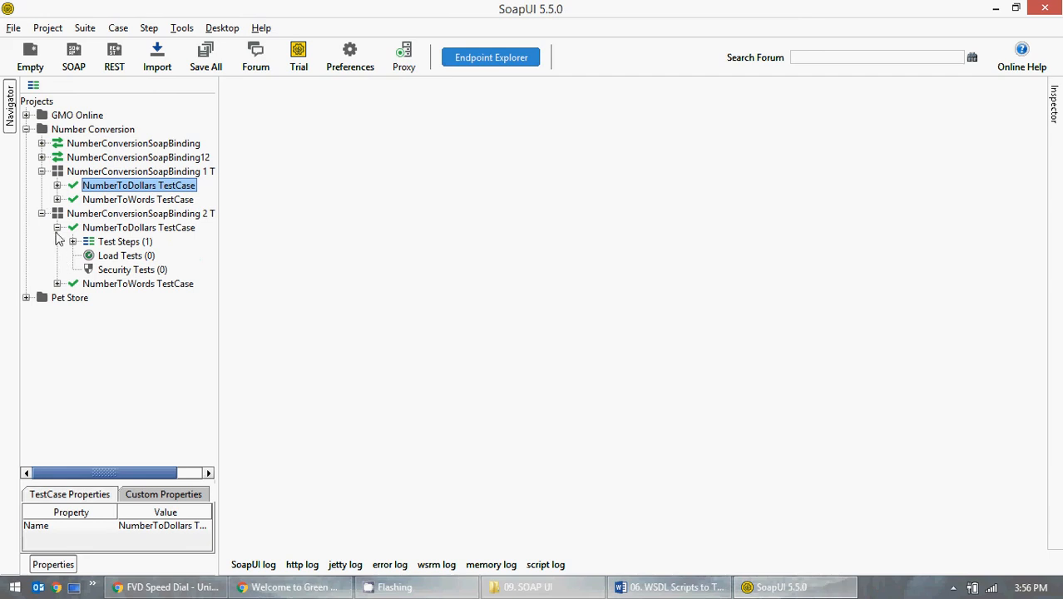
click(57, 227)
click(41, 214)
Step: Expand the NumberToWords TestCase in the NumberConversionSoapBinding 1 suite, review its LoadTest 1 in a maximized window, and close it
click(57, 200)
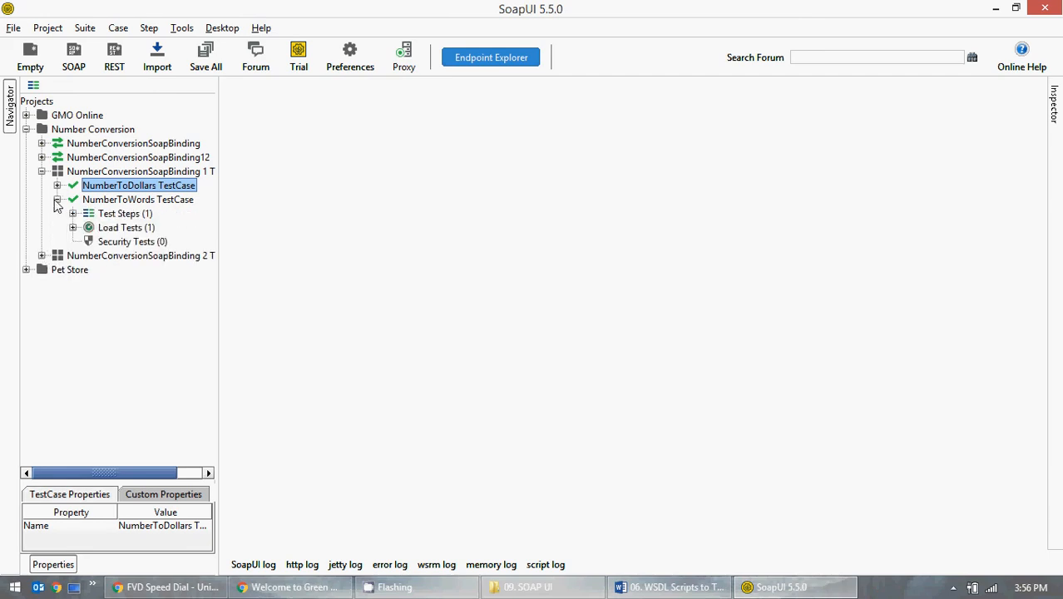
click(72, 214)
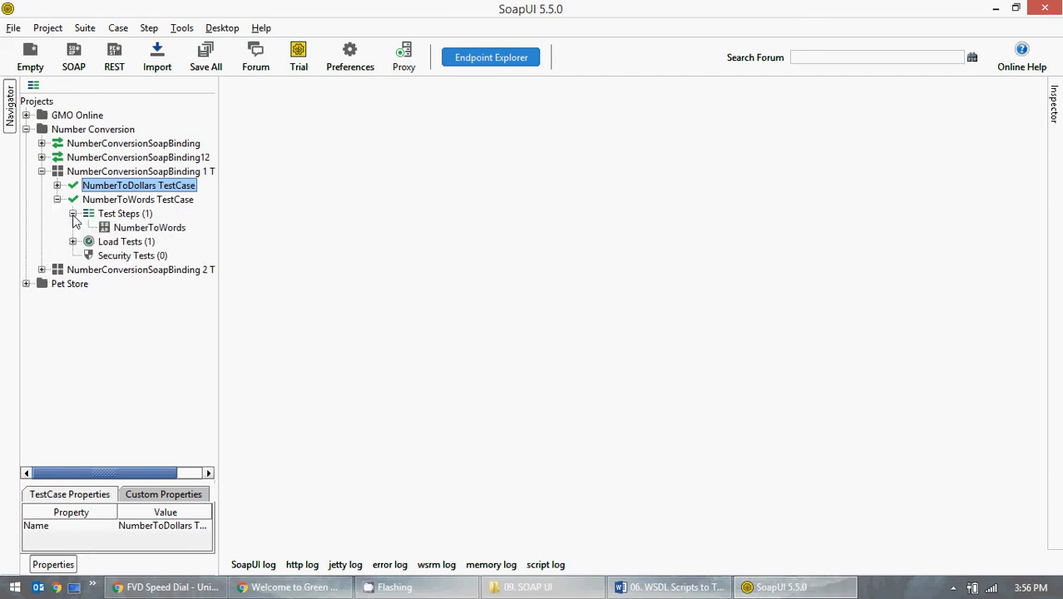
click(72, 241)
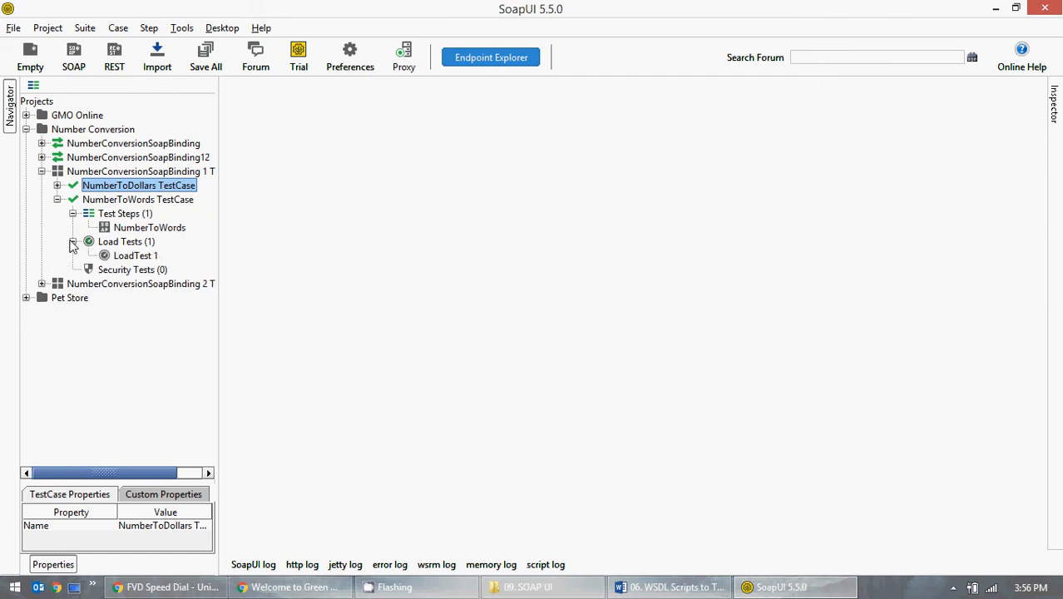
double_click(120, 258)
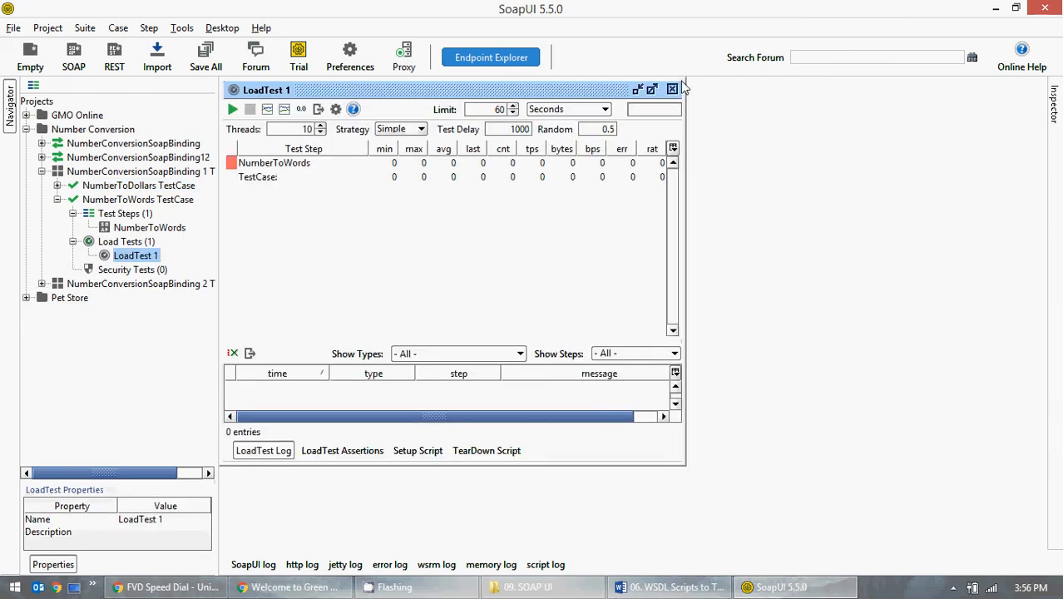
click(652, 89)
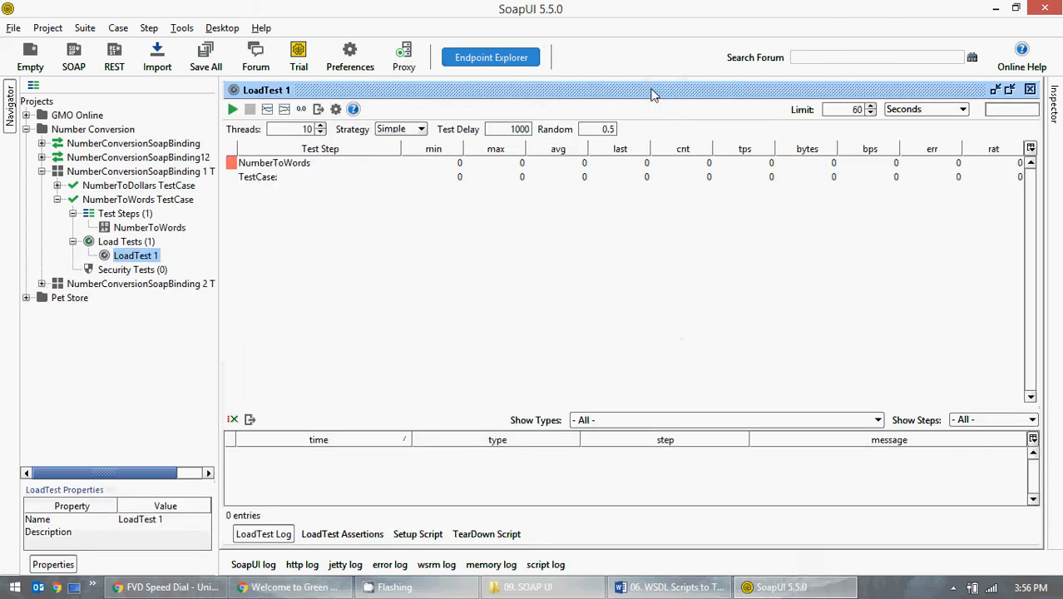
click(1030, 90)
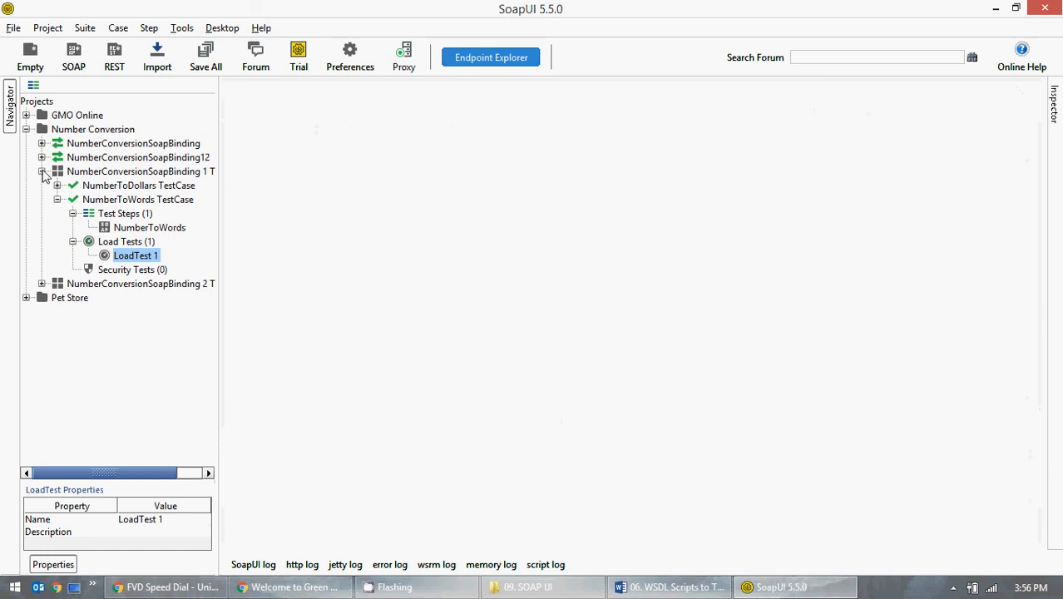
Step: Collapse the Number Conversion project and expand Pet Store down to the FindByStatus 1 - Request 1 test step
click(41, 171)
click(26, 128)
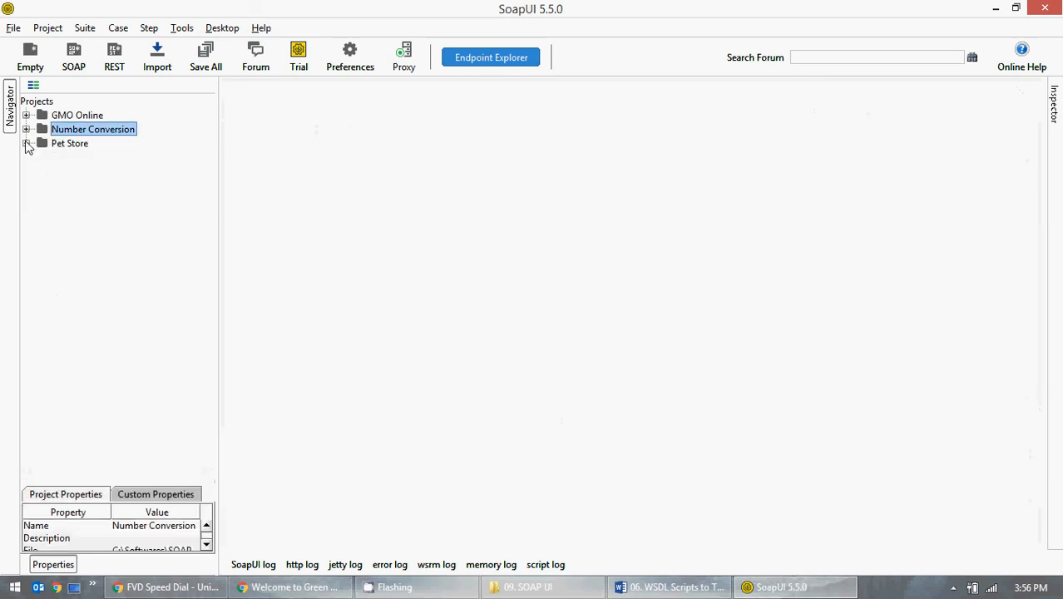
click(26, 143)
click(41, 171)
click(56, 186)
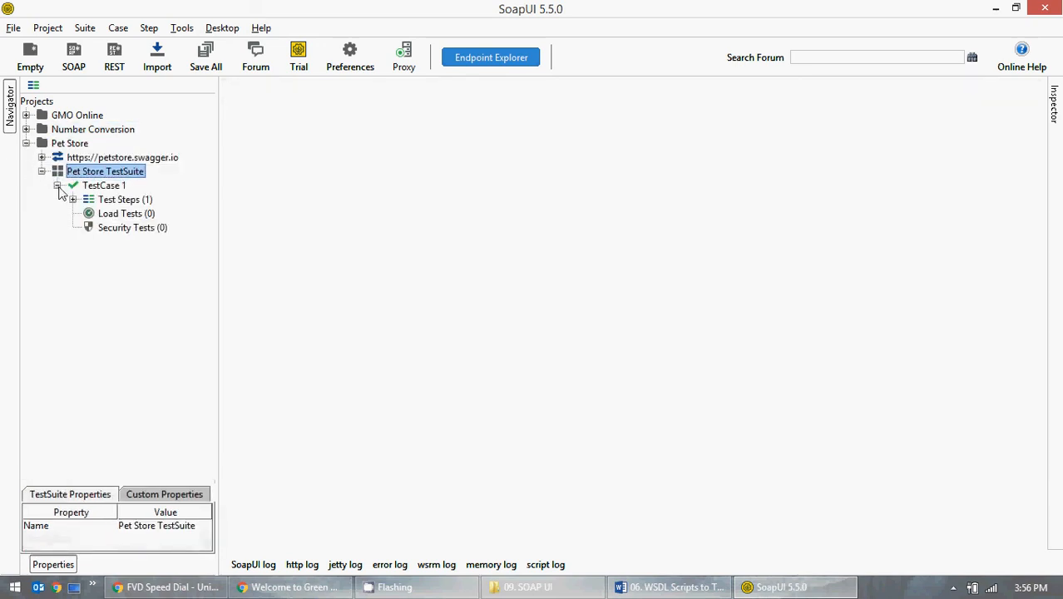
click(72, 199)
click(139, 213)
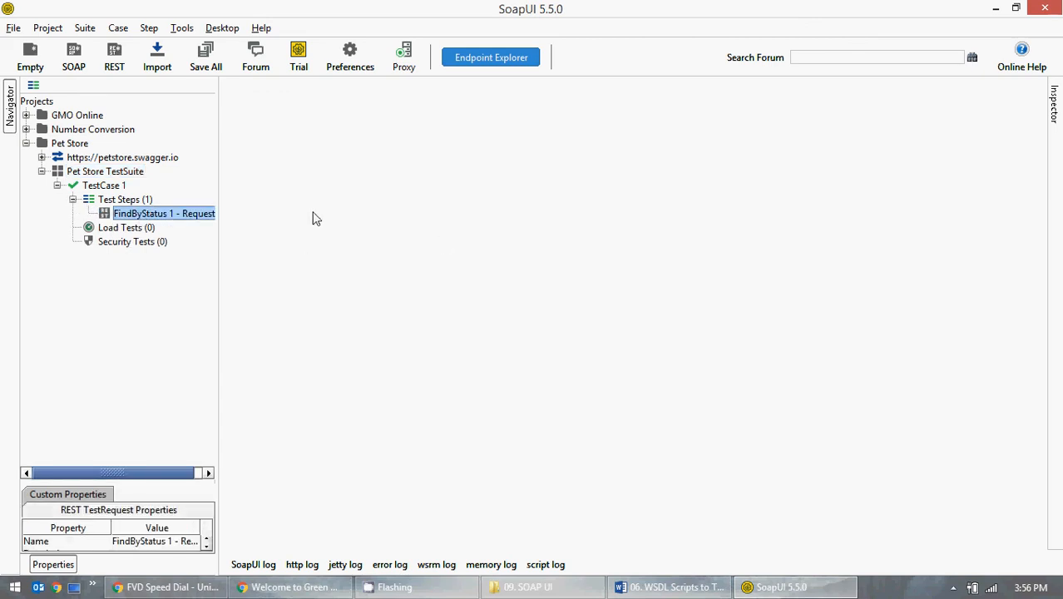
Step: Review the FindByStatus 1 - Request 1 test step and its JSON response view in a maximized window, and close it
double_click(204, 214)
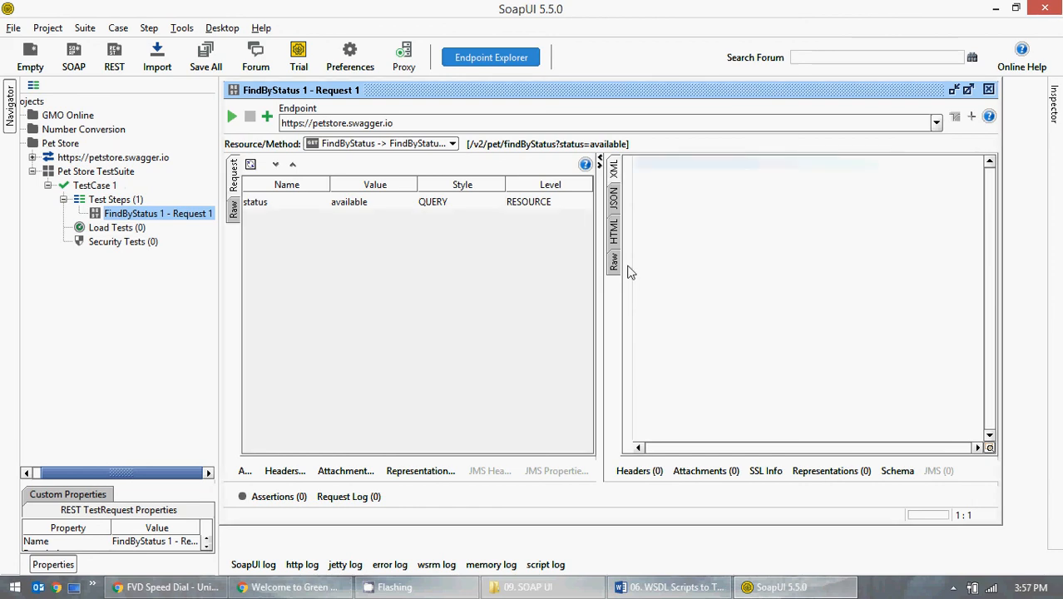
click(612, 210)
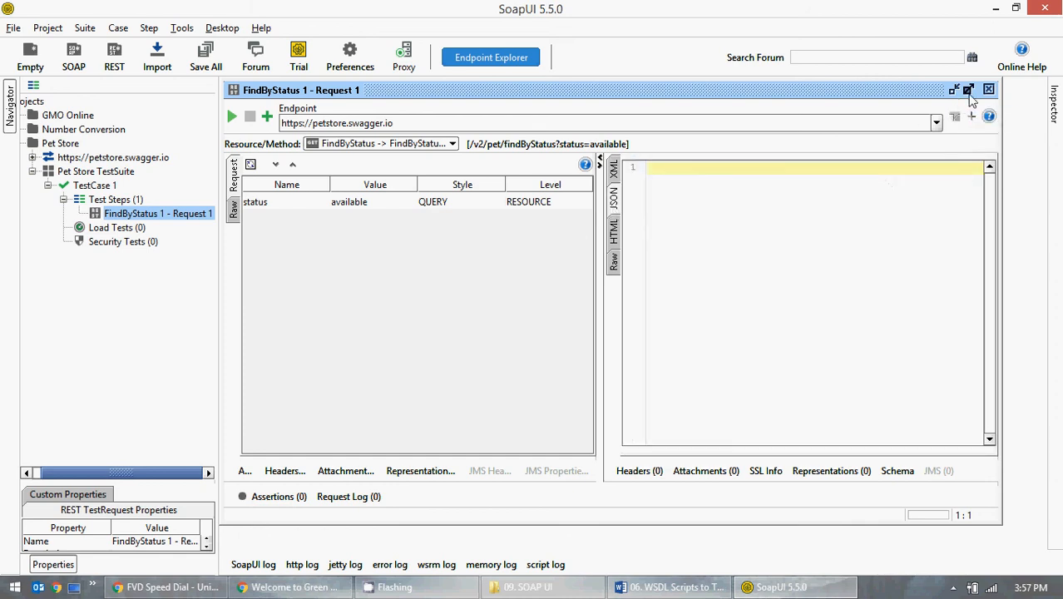
click(968, 89)
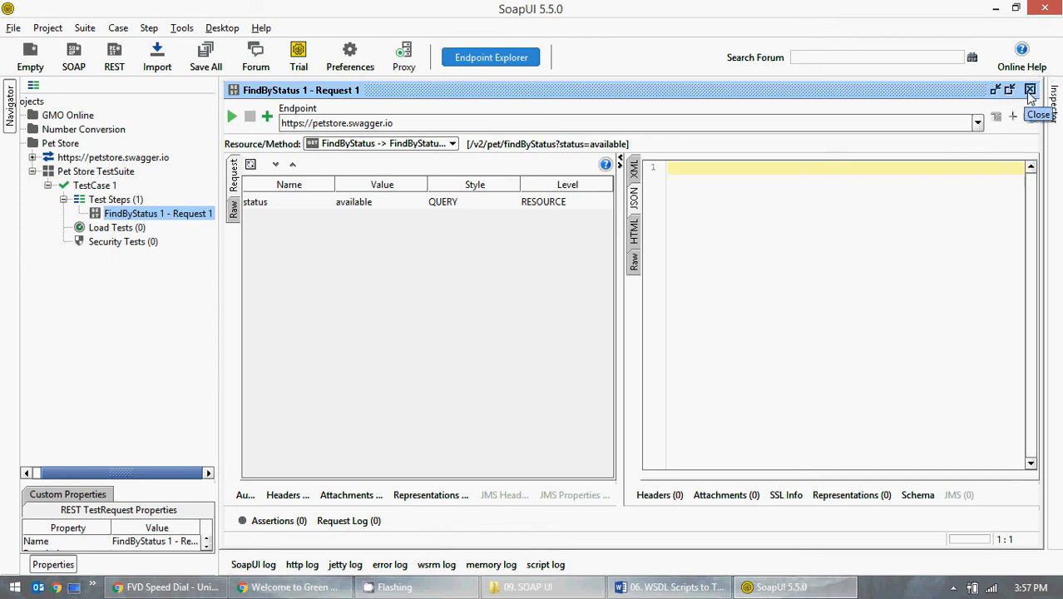
click(1031, 89)
Step: Collapse the test steps, TestCase 1, and the Pet Store TestSuite
click(63, 200)
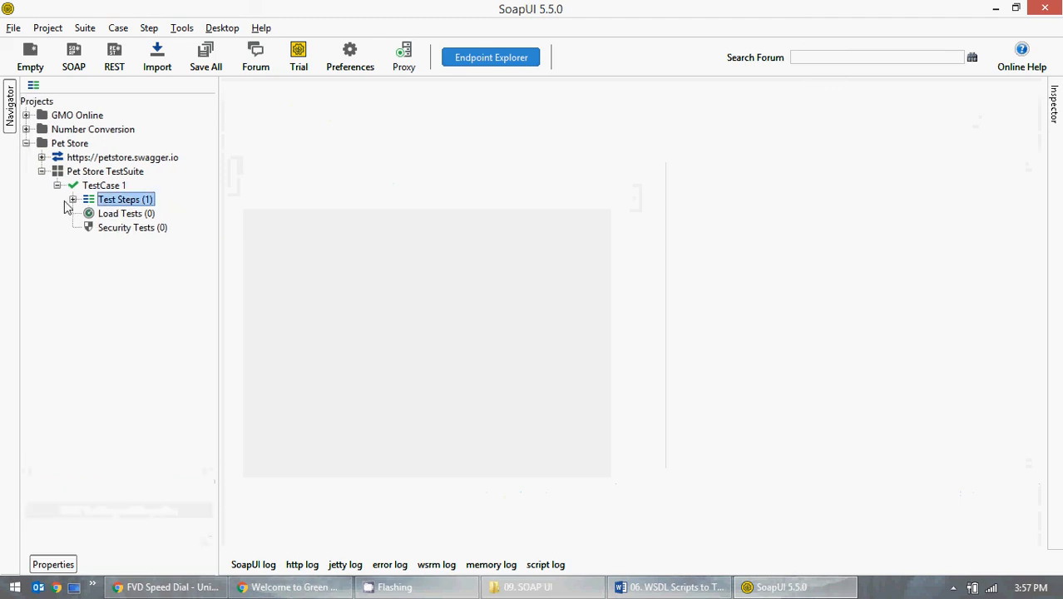
click(67, 185)
click(58, 186)
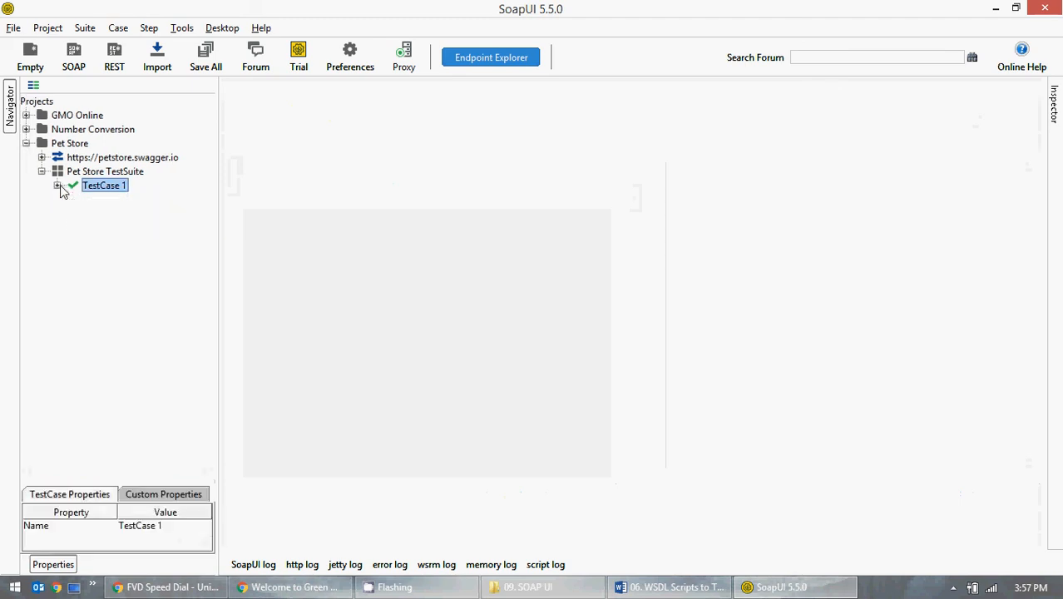
click(42, 172)
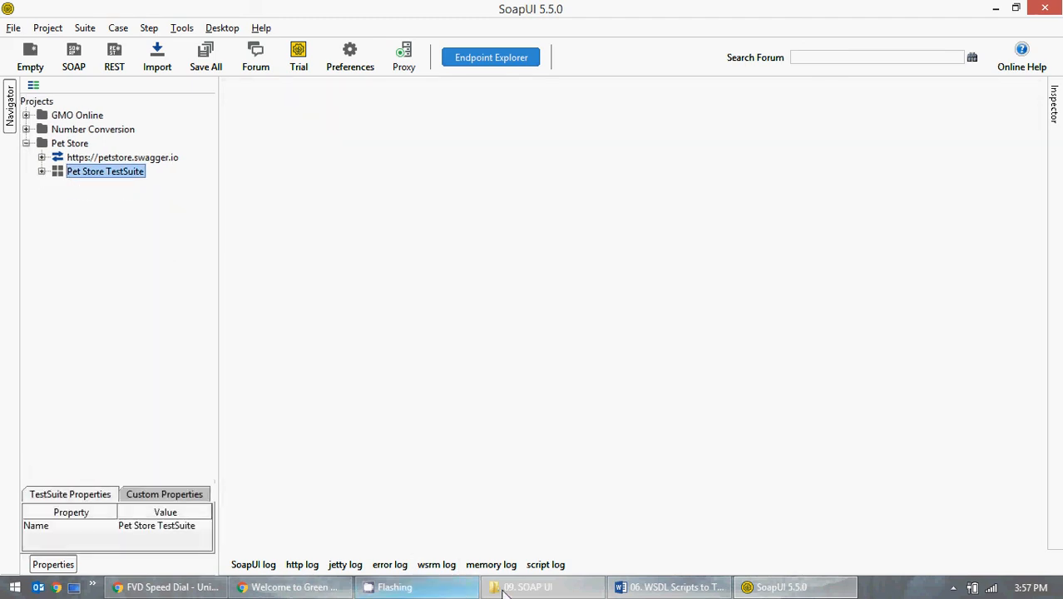
Step: Switch to File Explorer, look into the Lecture - 1 folder, and minimize the window
click(522, 587)
double_click(523, 148)
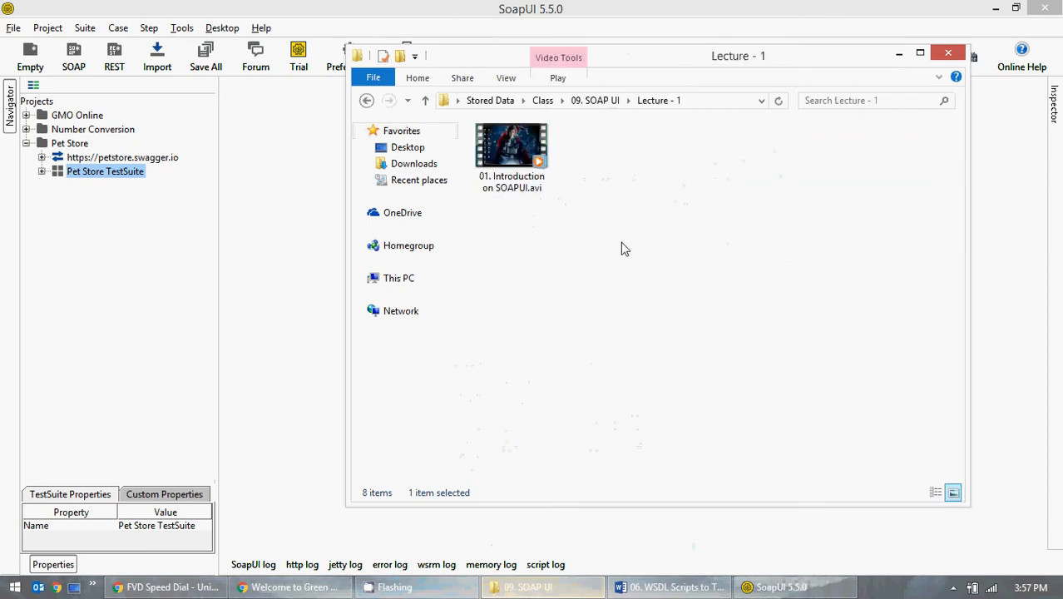
click(899, 55)
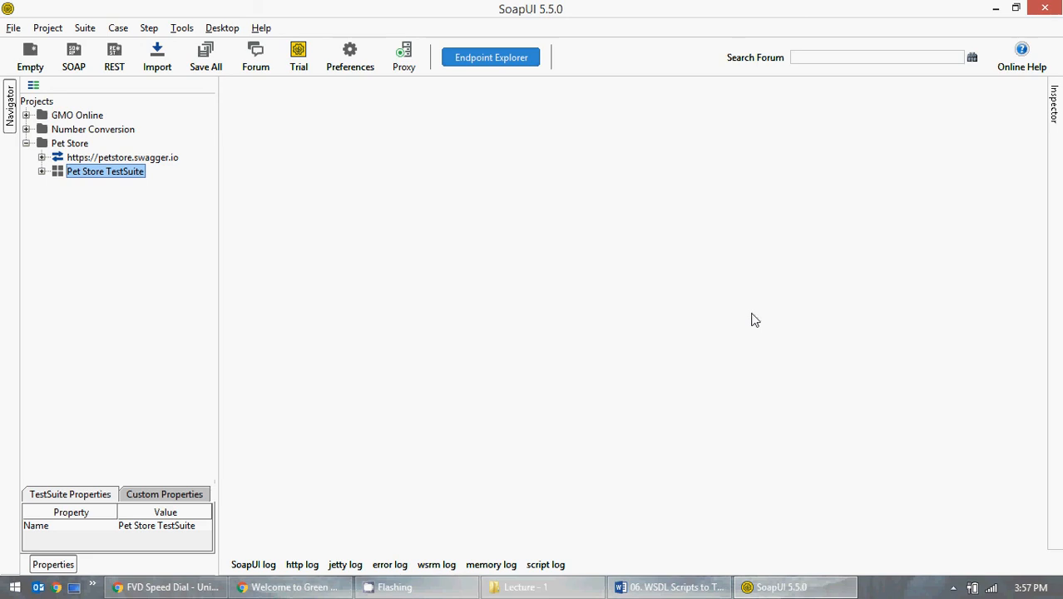
Step: Collapse the Pet Store project and enlarge its project properties area to show more rows
click(25, 143)
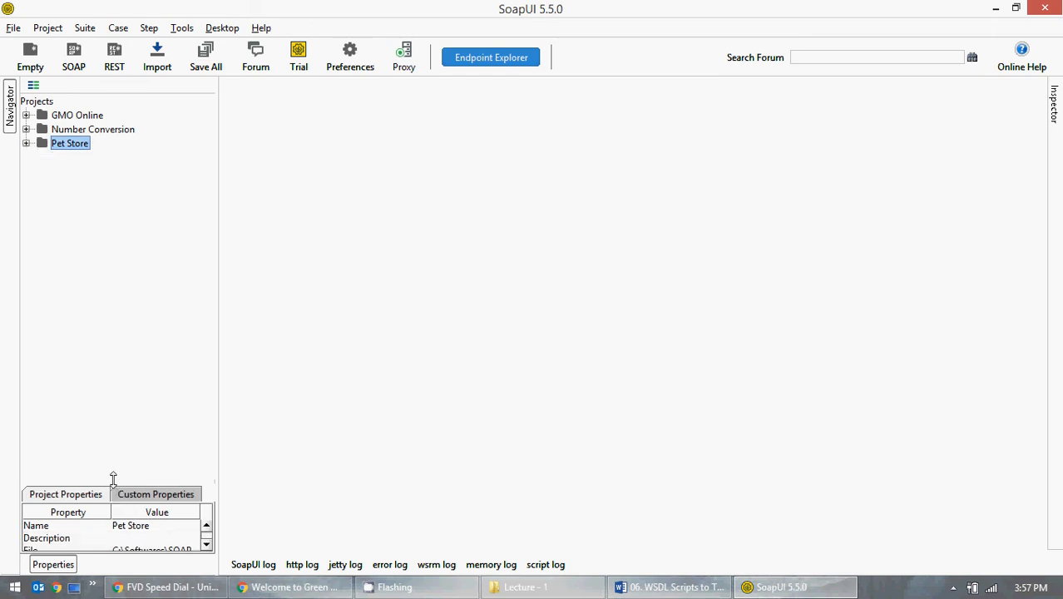
drag(112, 479, 116, 416)
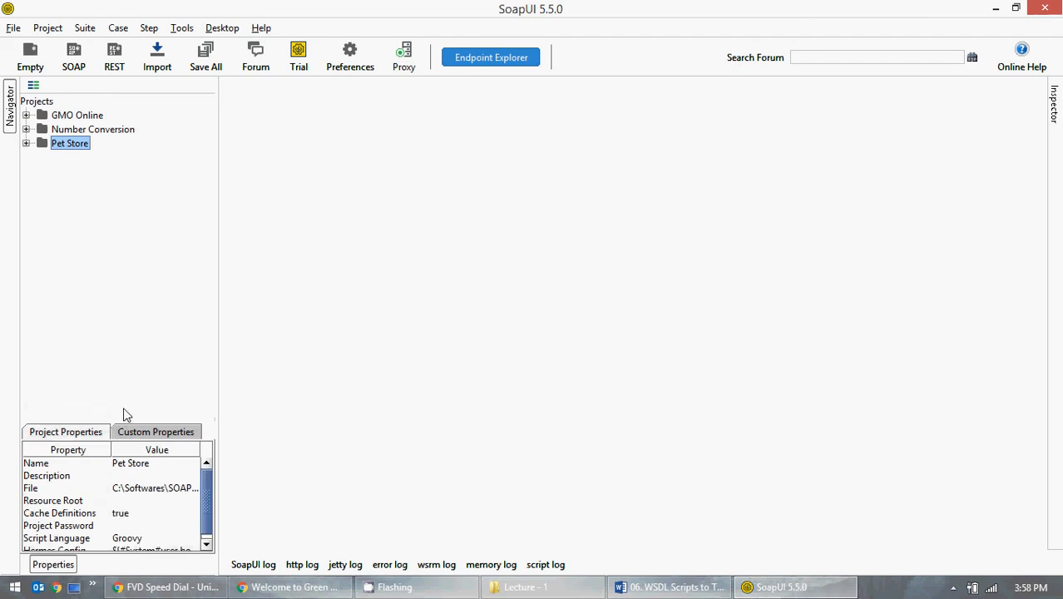
Step: Switch to File Explorer and look through the Lecture - 2, Lecture - 3, and Lecture - 4 folders inside 09. SOAP UI
click(520, 587)
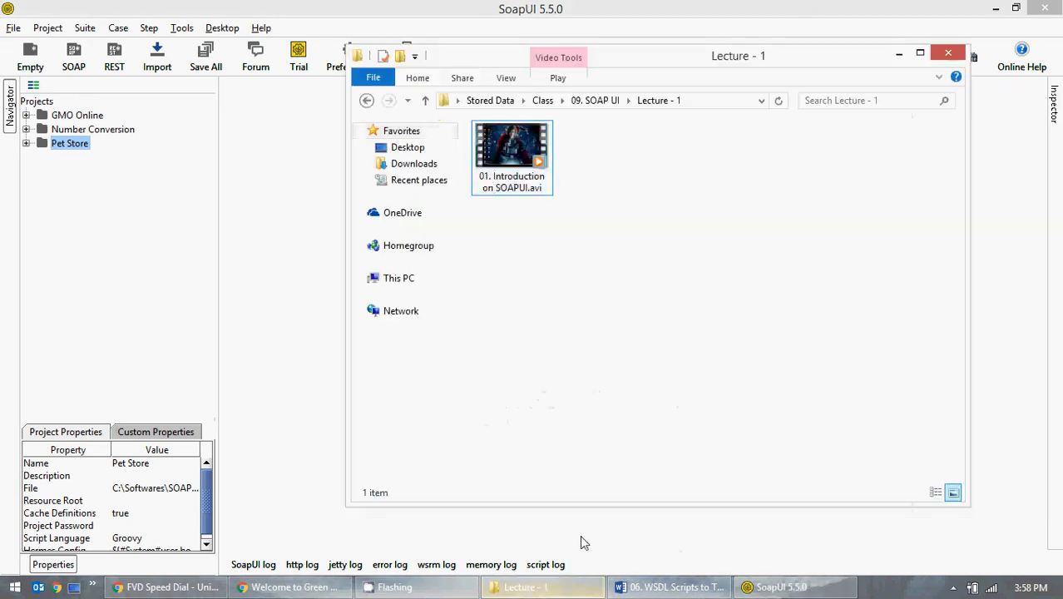
click(596, 101)
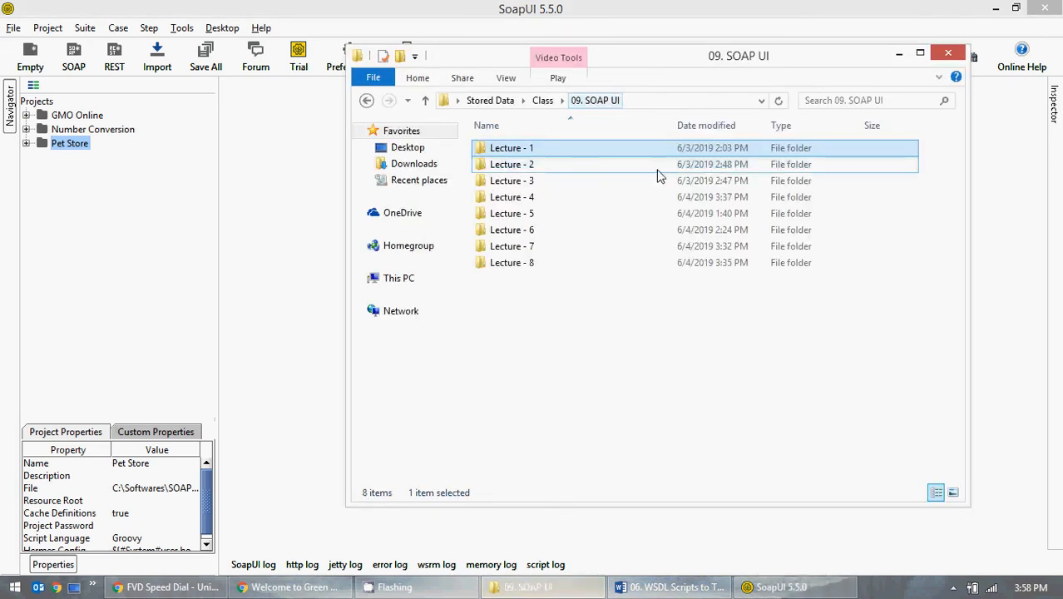
double_click(593, 166)
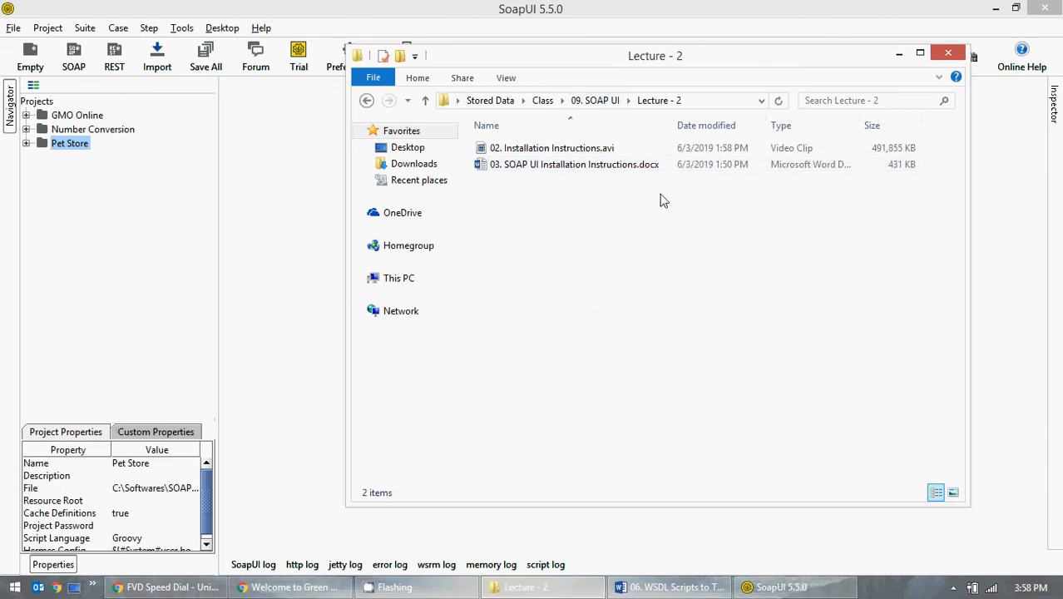
click(592, 101)
double_click(540, 182)
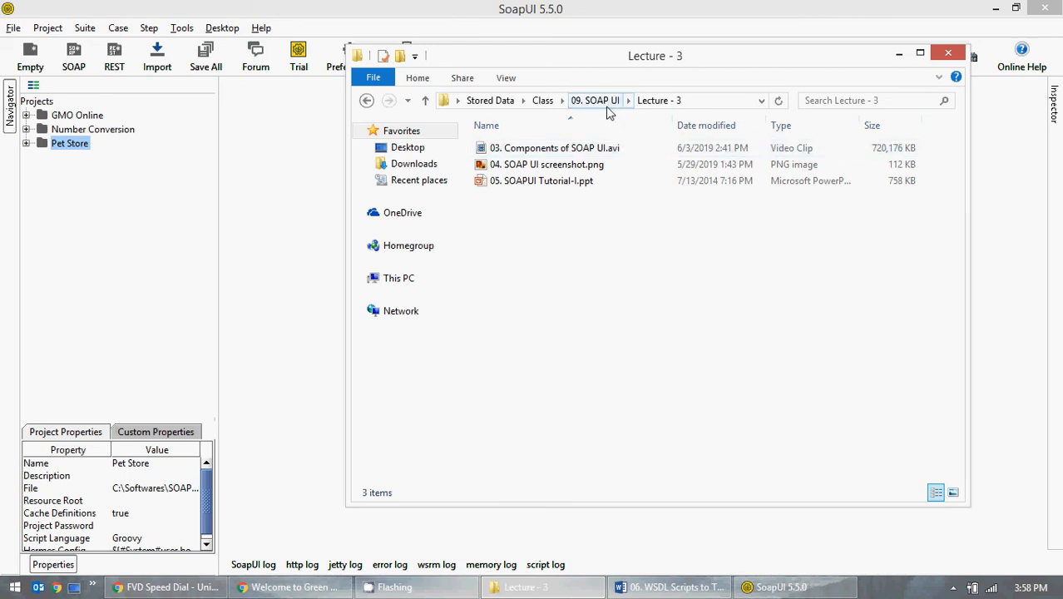
click(592, 102)
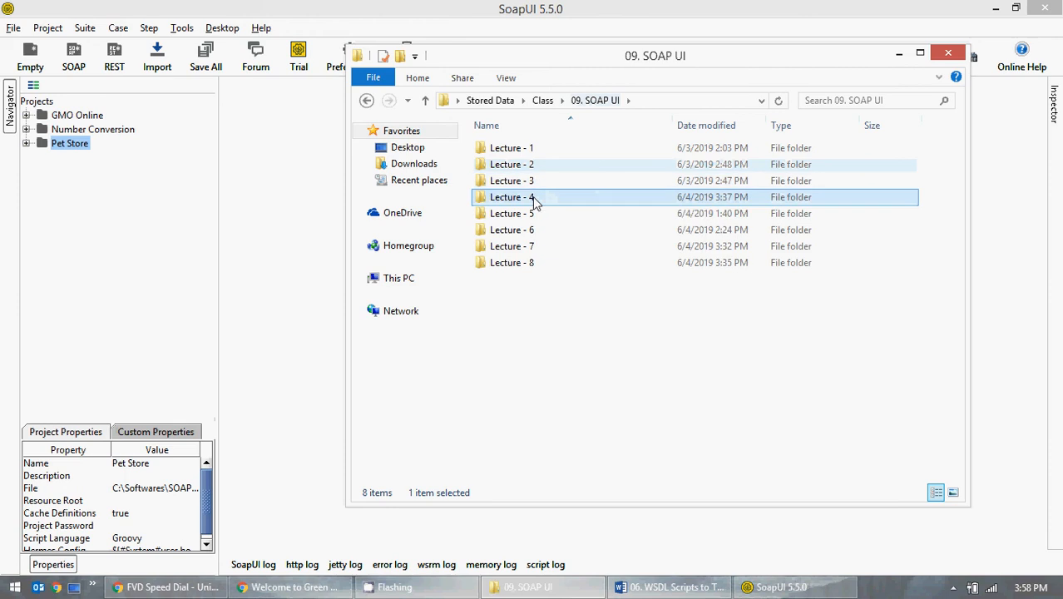
double_click(532, 198)
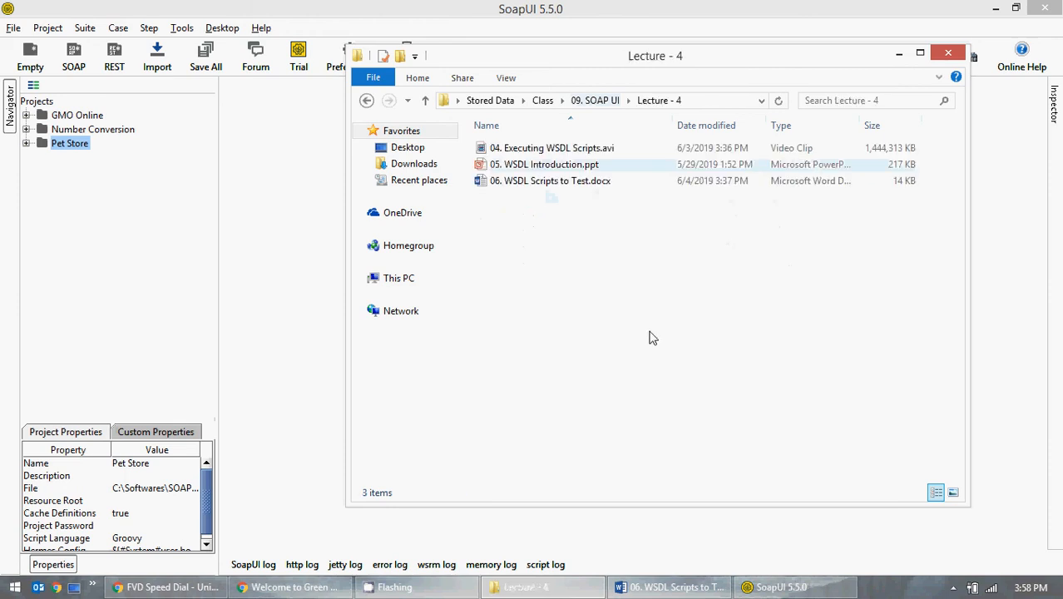
click(595, 100)
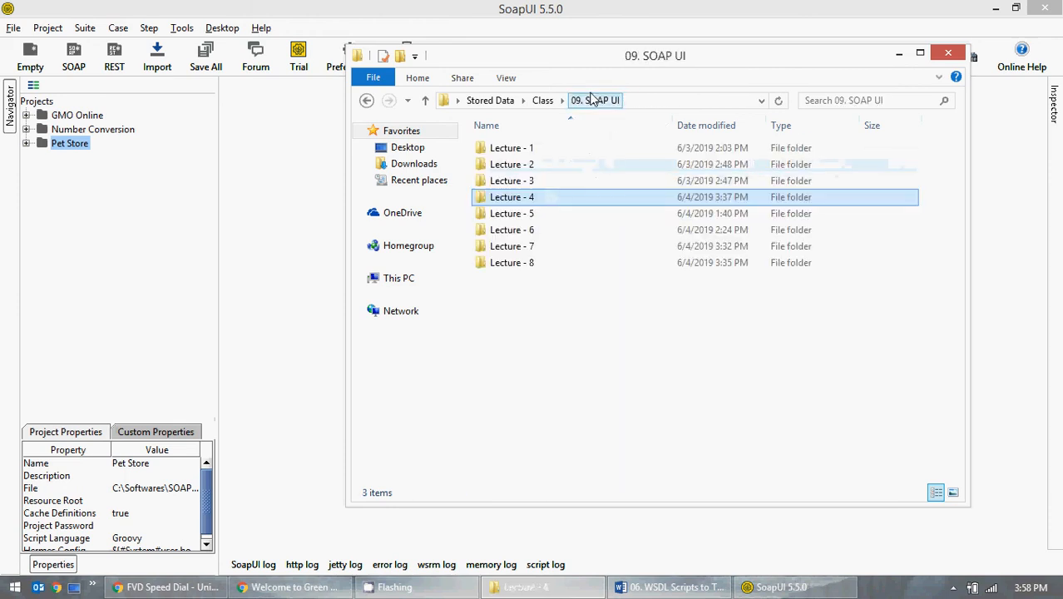
Step: Look through the Lecture - 5, Lecture - 6, Lecture - 7, and Lecture - 8 folders, and minimize the window
click(531, 214)
double_click(531, 214)
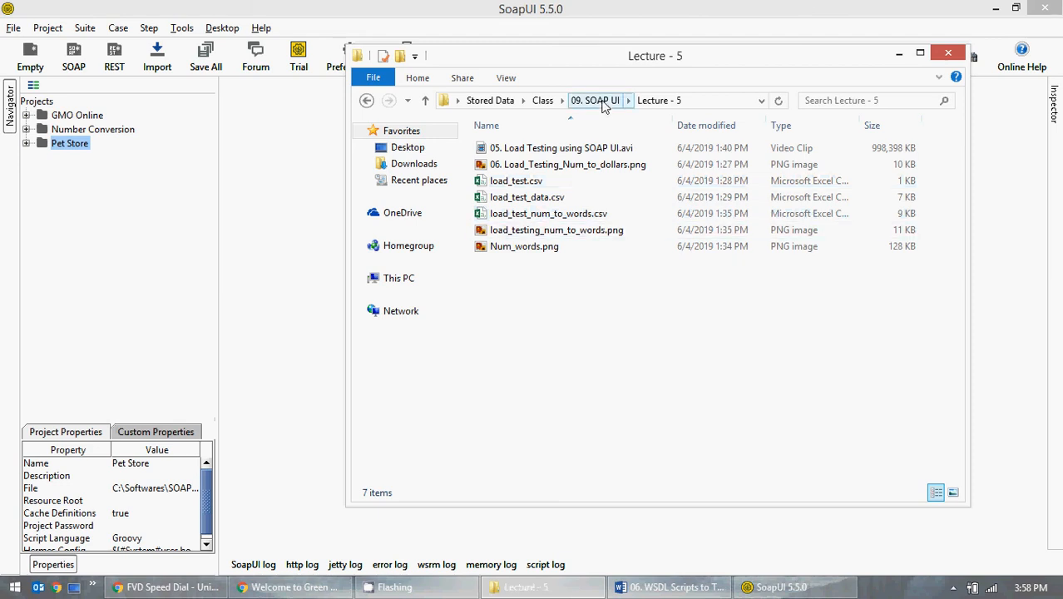
click(604, 103)
double_click(537, 230)
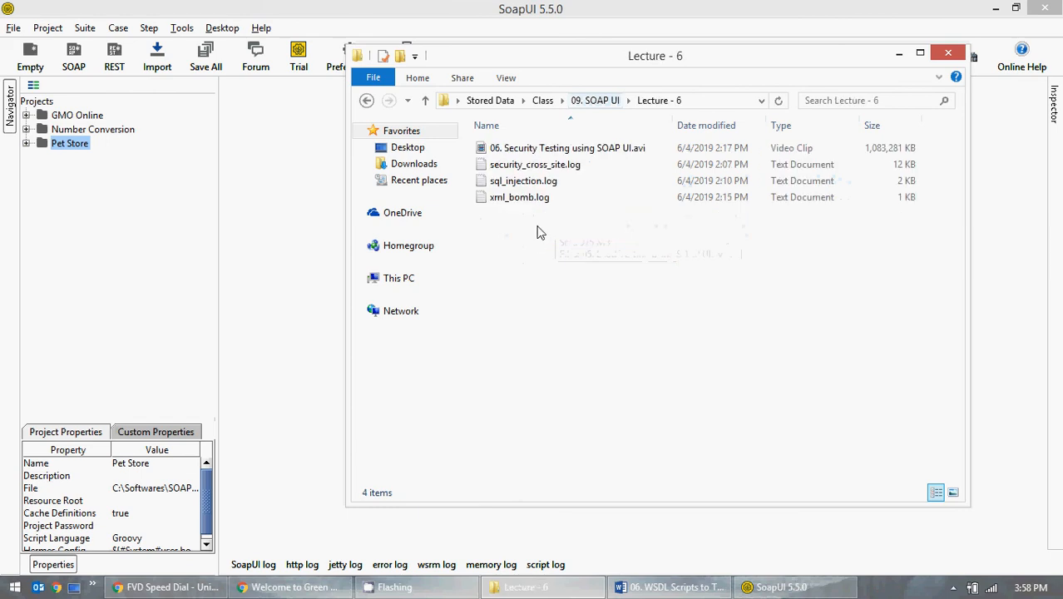
click(605, 102)
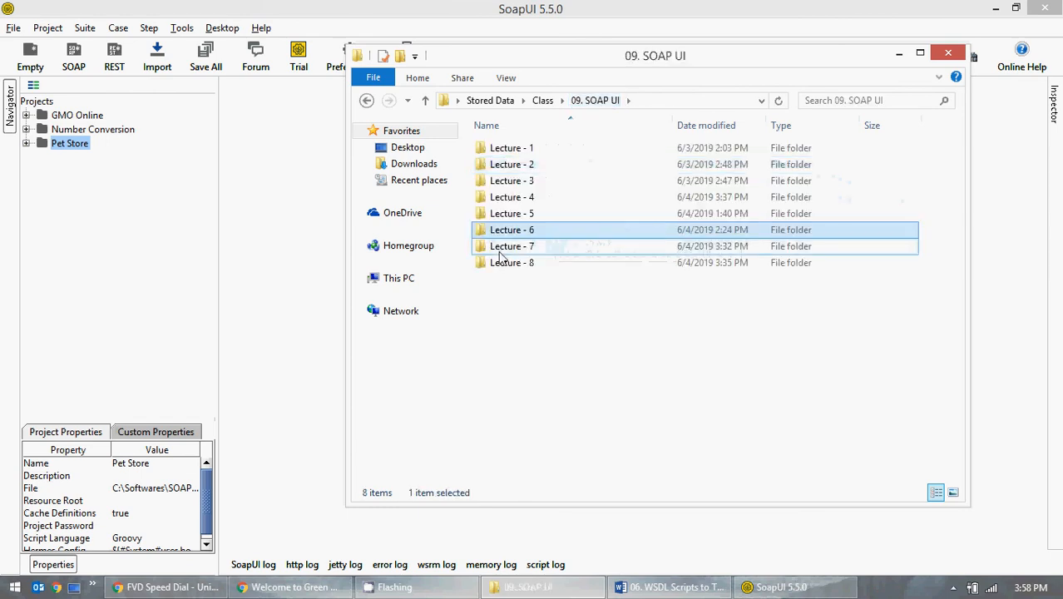
double_click(501, 247)
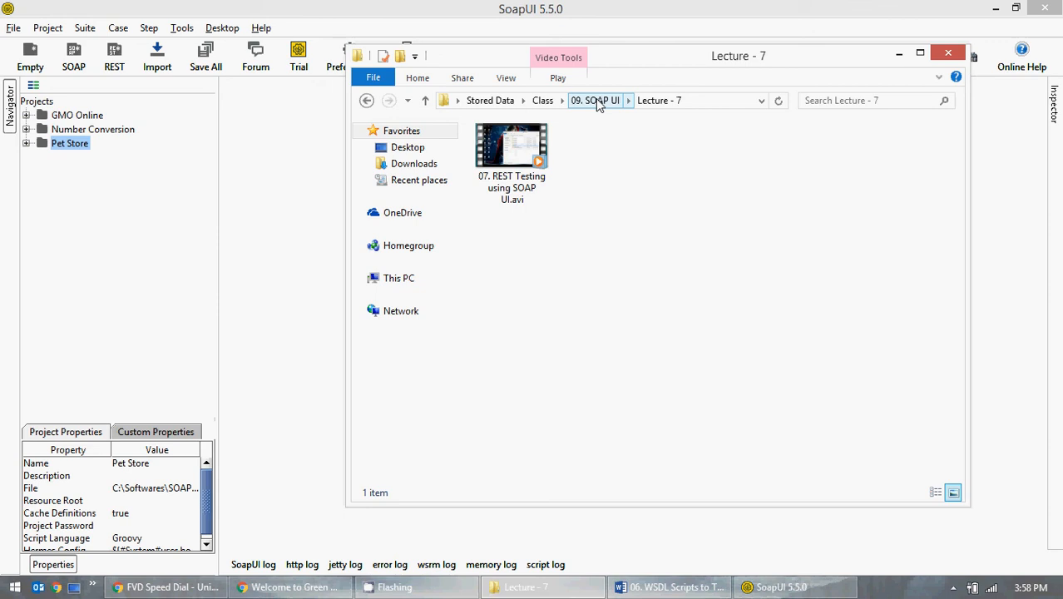
click(597, 101)
double_click(527, 262)
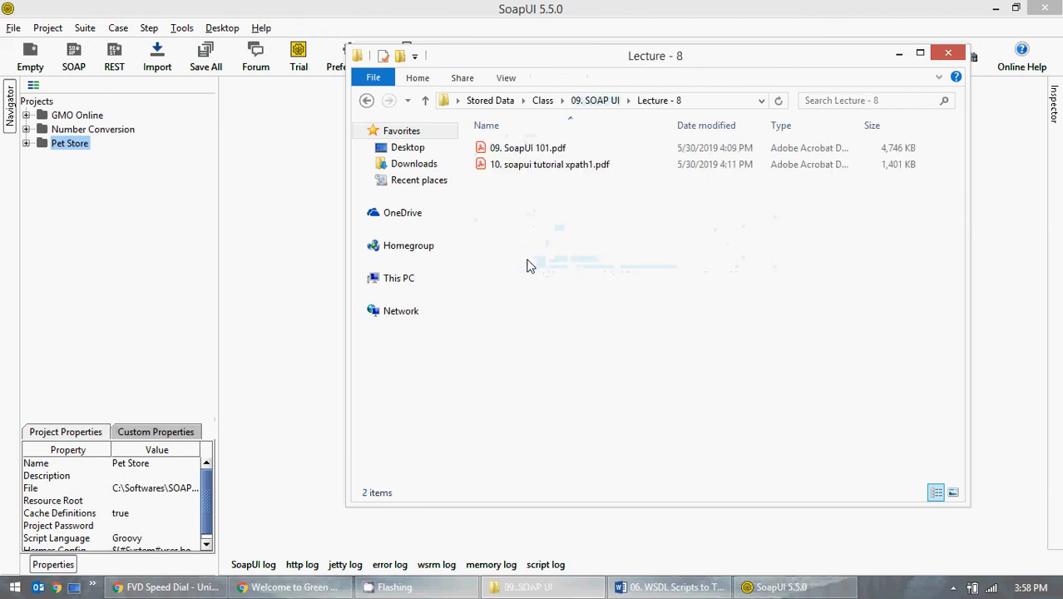
click(898, 54)
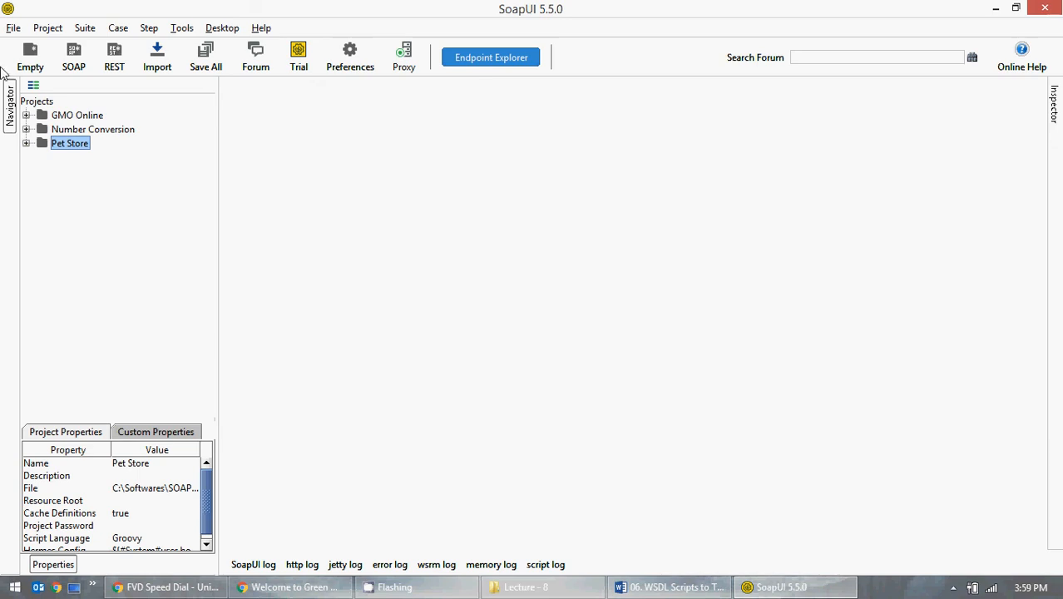
Step: Open the project's Monitor APIs window, look at its getting-started page, and close it
click(47, 28)
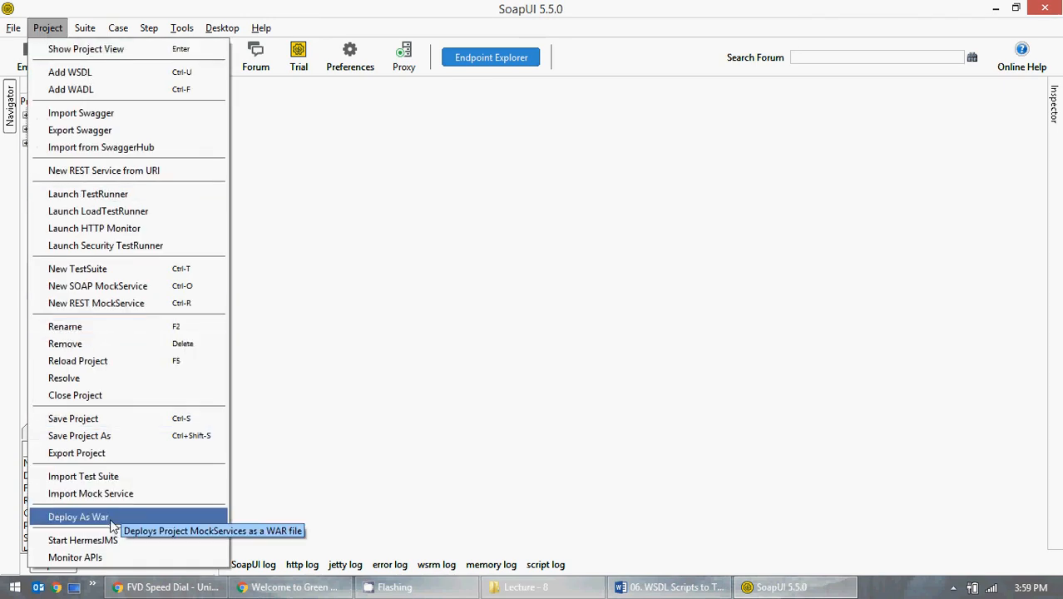
click(594, 373)
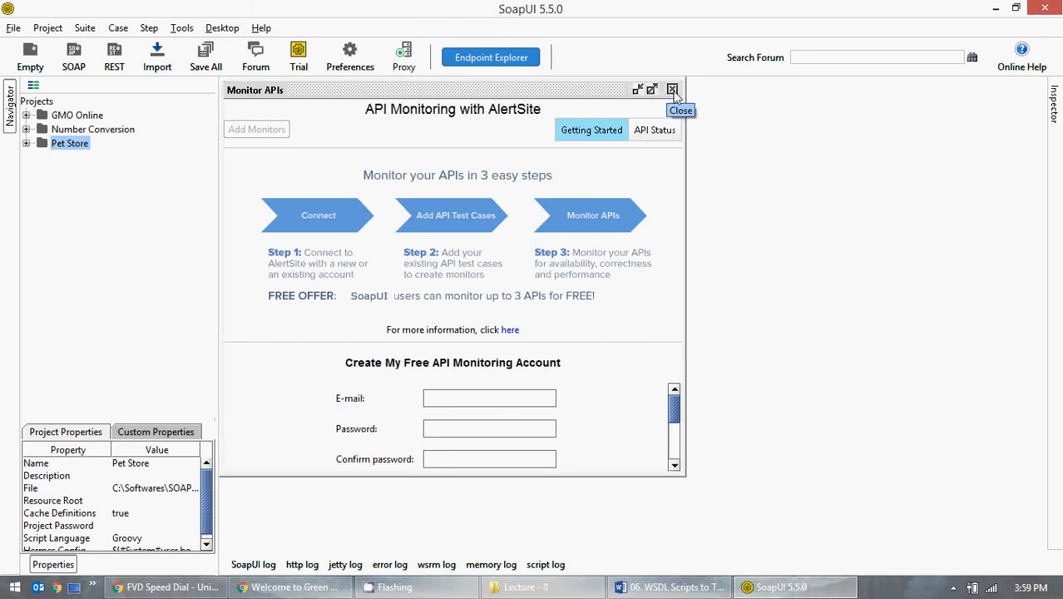
click(672, 88)
Step: Review the SoapUI log, http log, and error log, and return to the SoapUI log
click(252, 565)
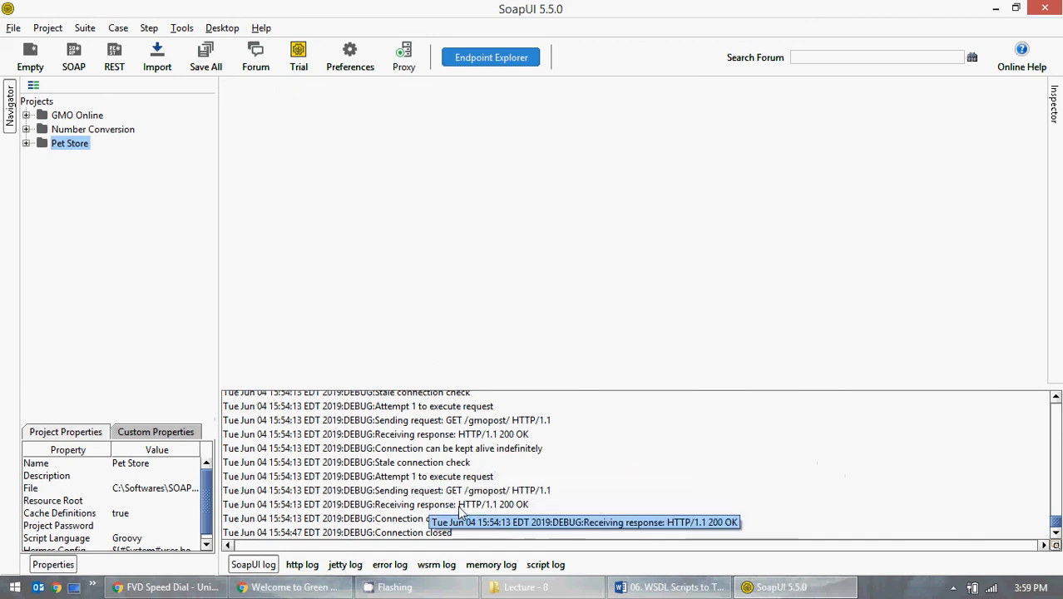
click(301, 565)
click(395, 566)
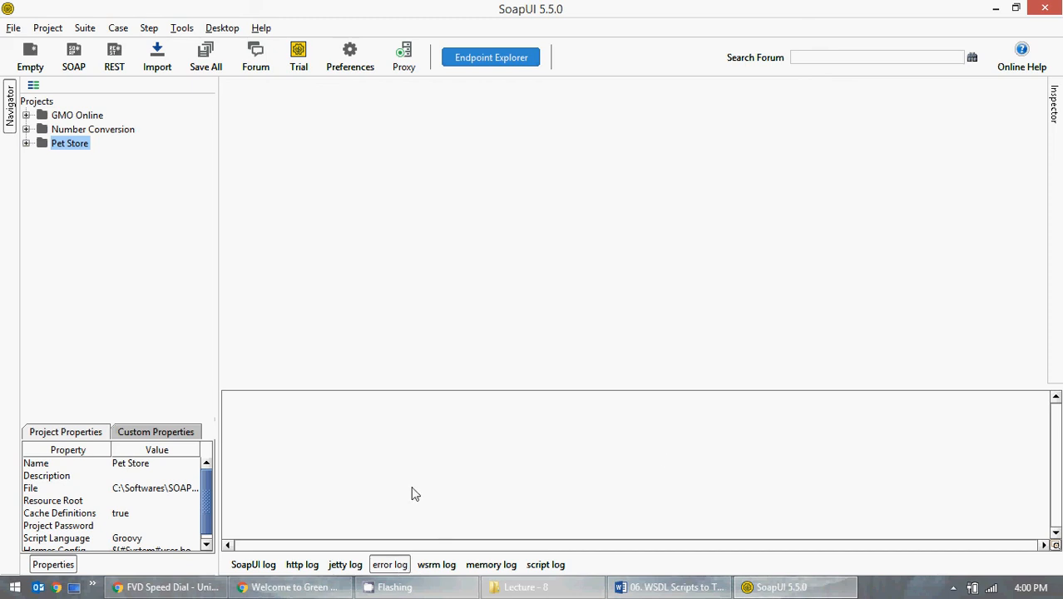
click(260, 563)
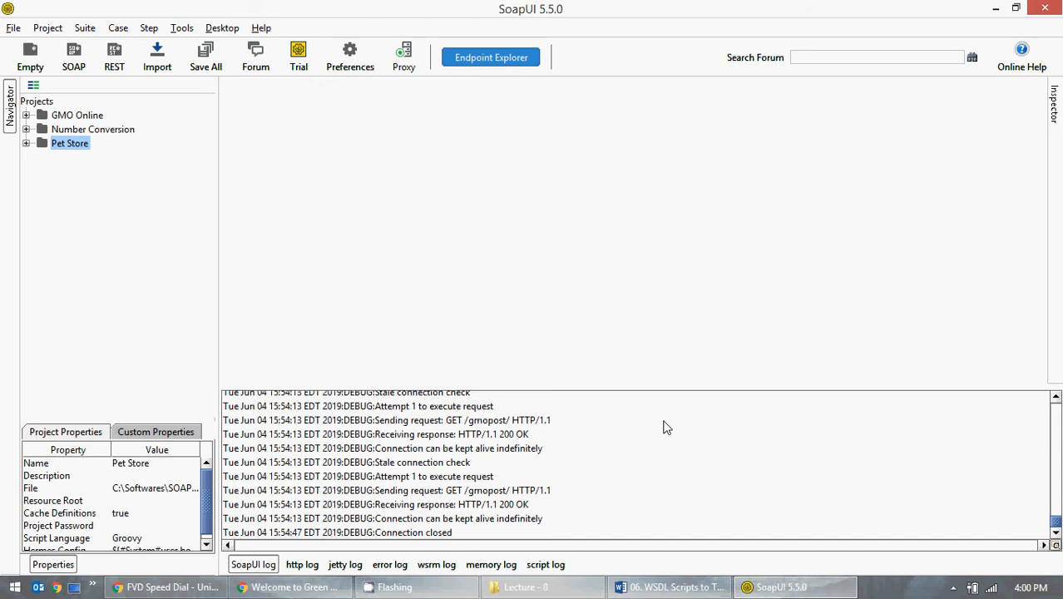
Step: Expand the Pet Store project's service and its TestSuite down to TestCase 1, and select its Load Tests and Security Tests
click(27, 143)
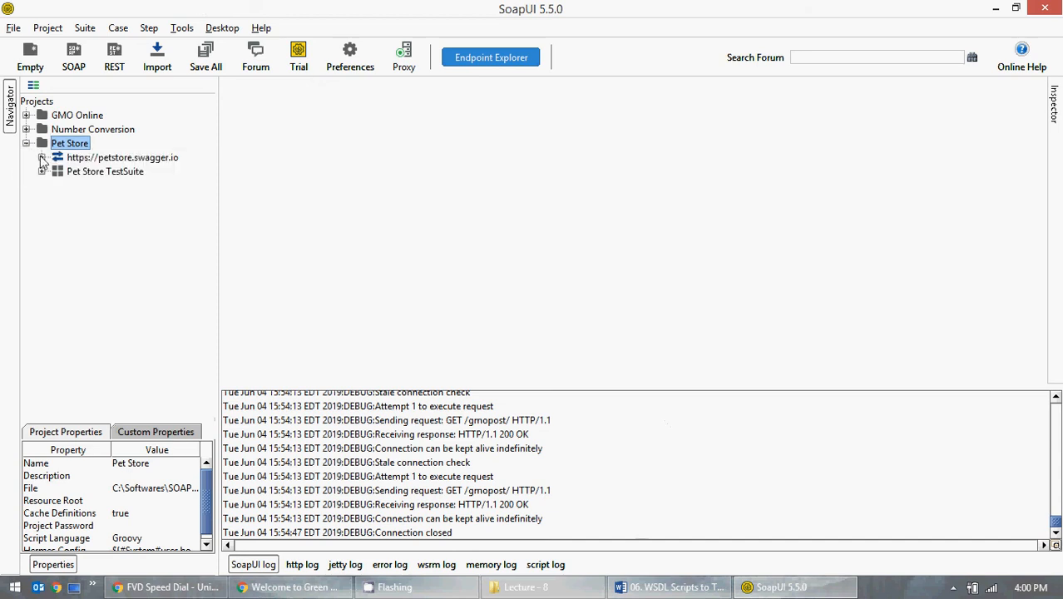
click(41, 157)
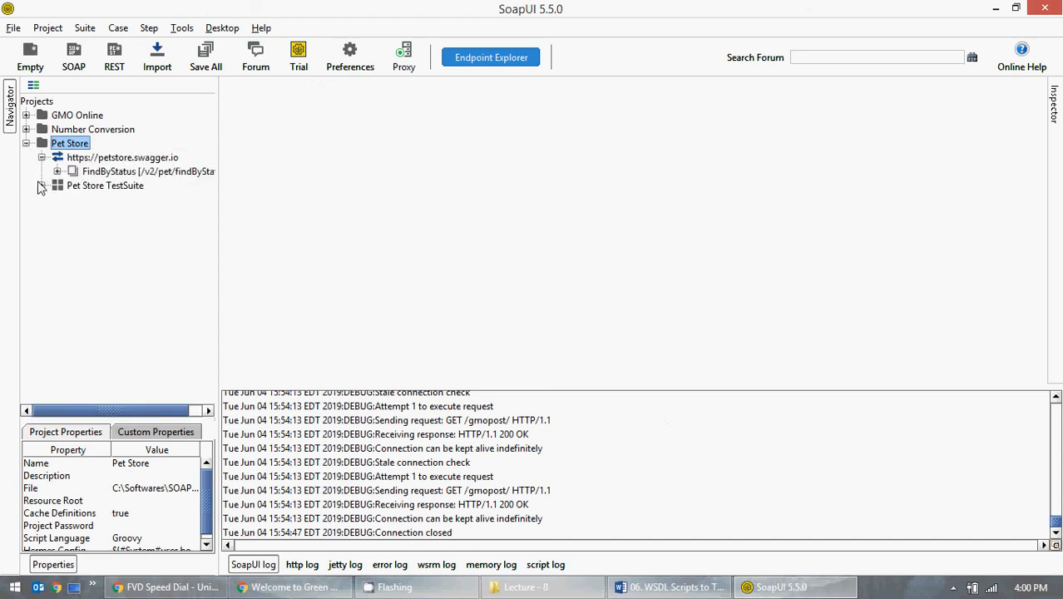
click(42, 186)
click(57, 199)
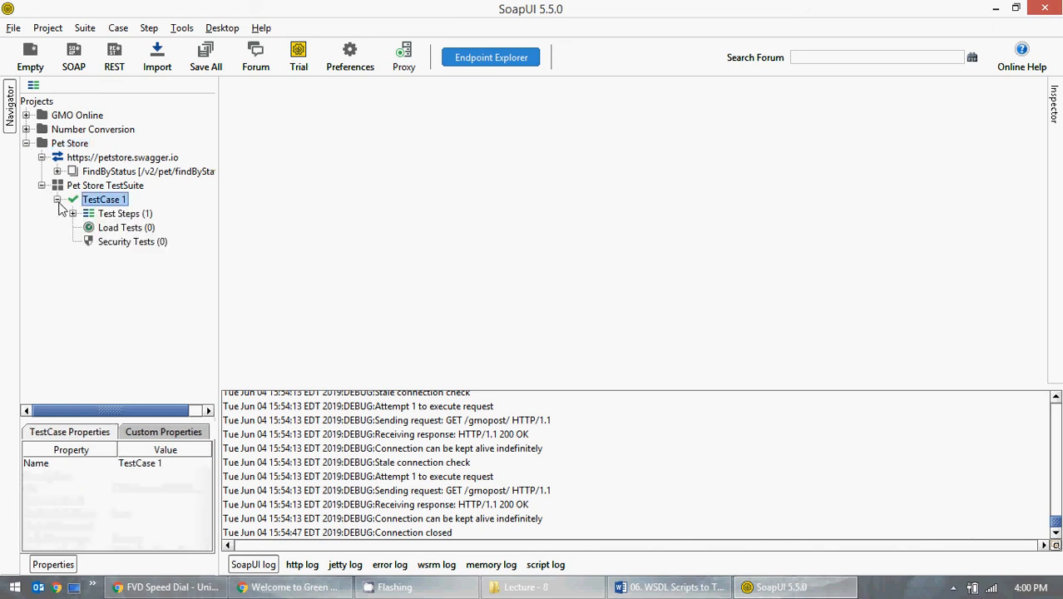
click(111, 229)
click(139, 241)
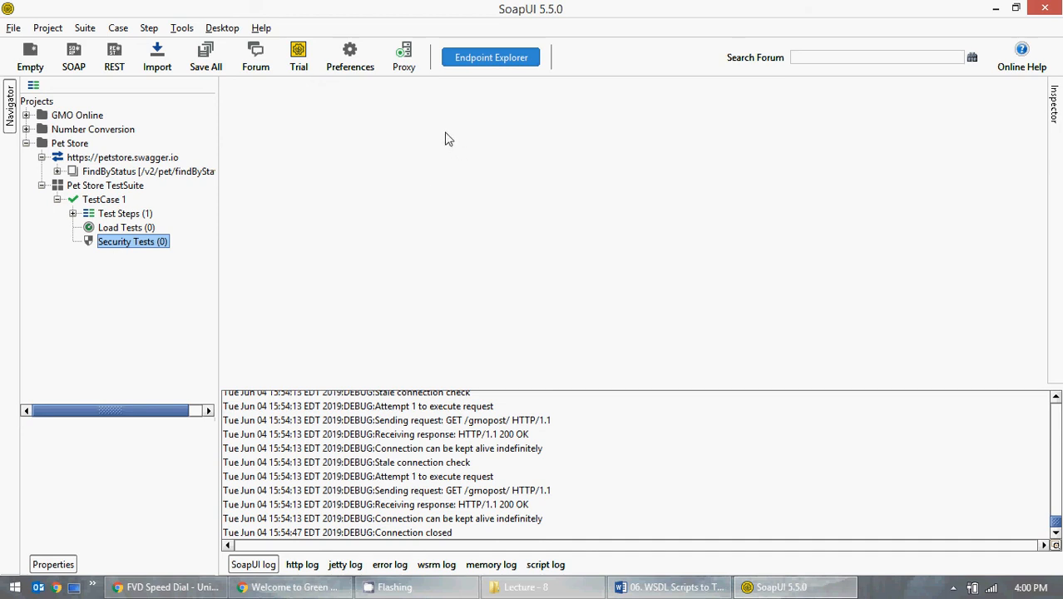
Step: Open SoapUI's Getting Started help and read the Your First REST Test guide through to its Next Steps section
click(266, 29)
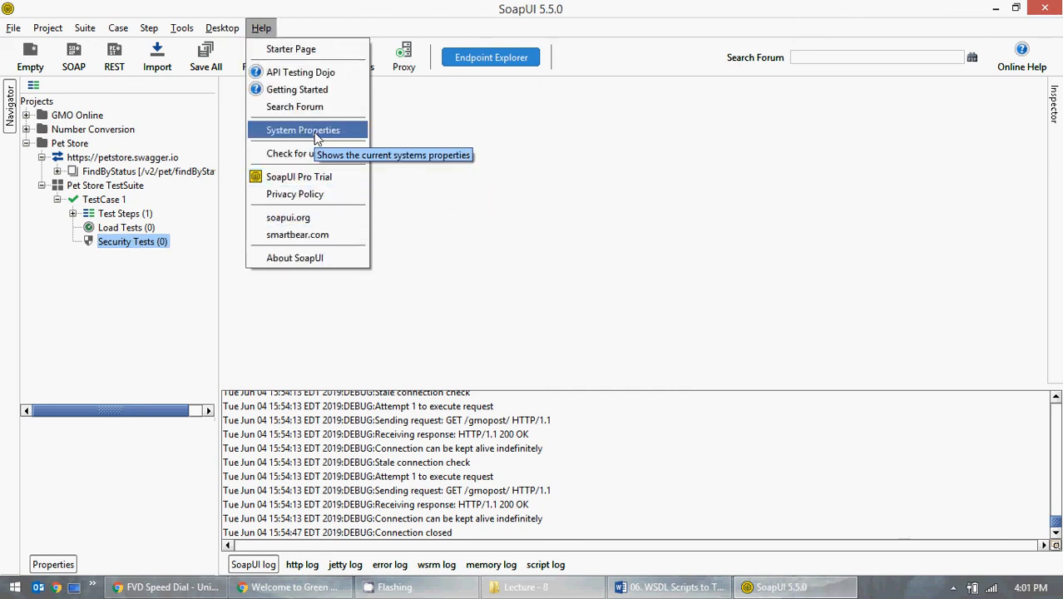
click(314, 91)
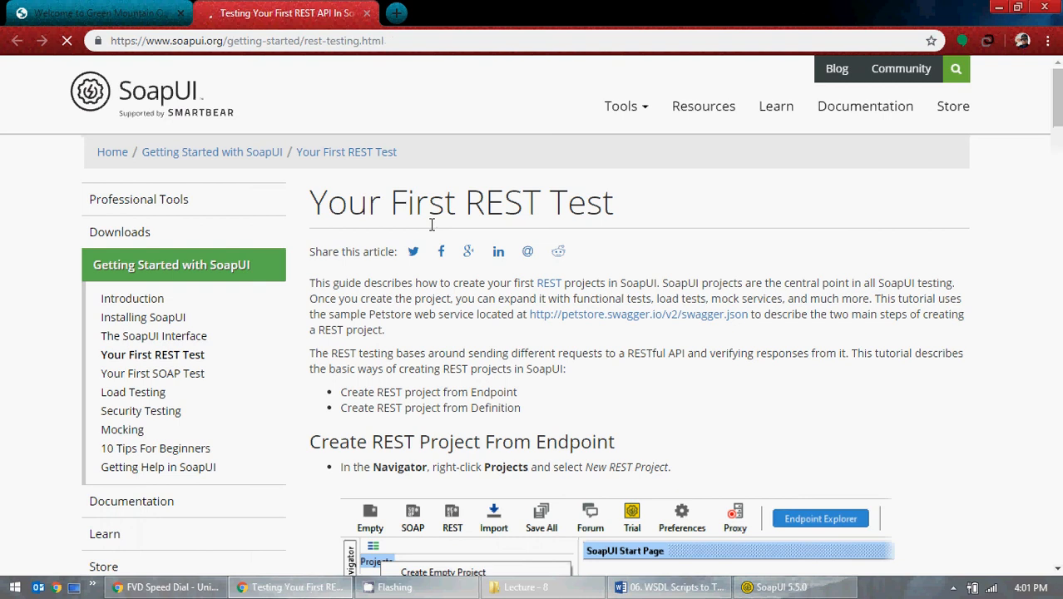
scroll(712, 309, down, 5)
scroll(709, 332, down, 6)
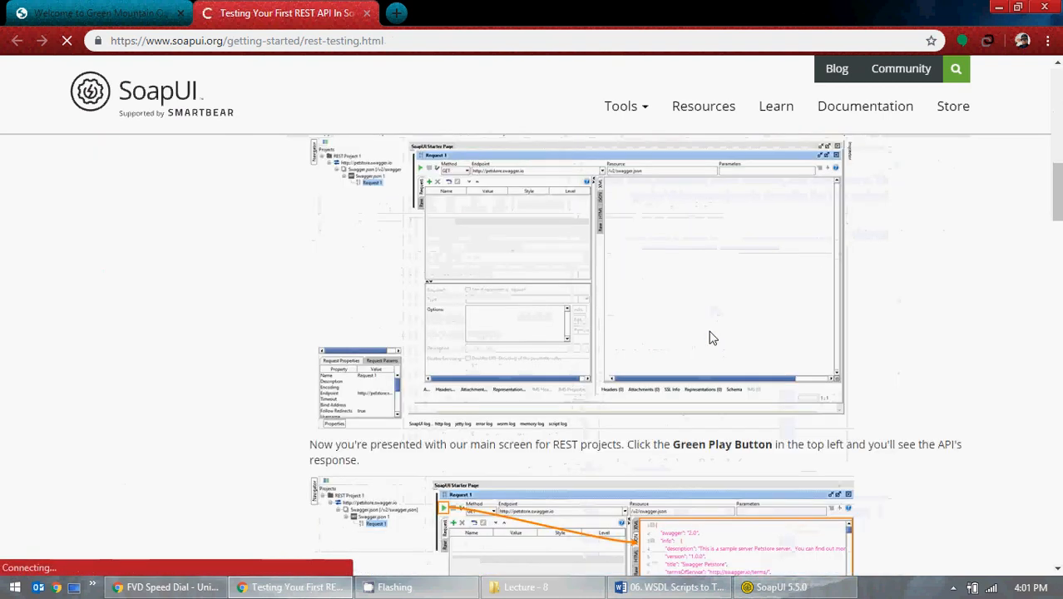
scroll(709, 337, down, 6)
scroll(710, 322, down, 2)
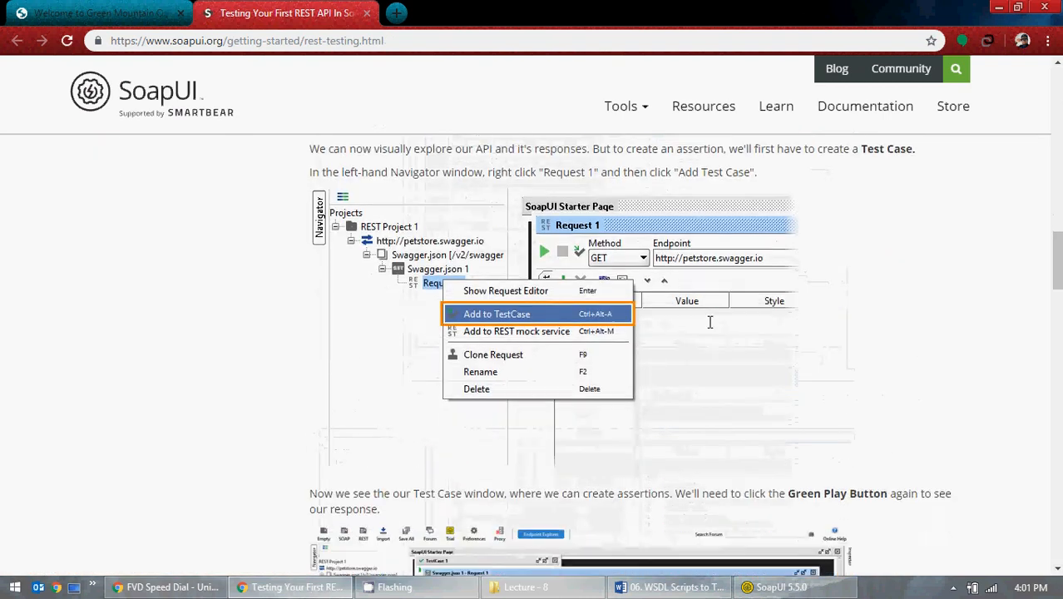
scroll(709, 322, down, 10)
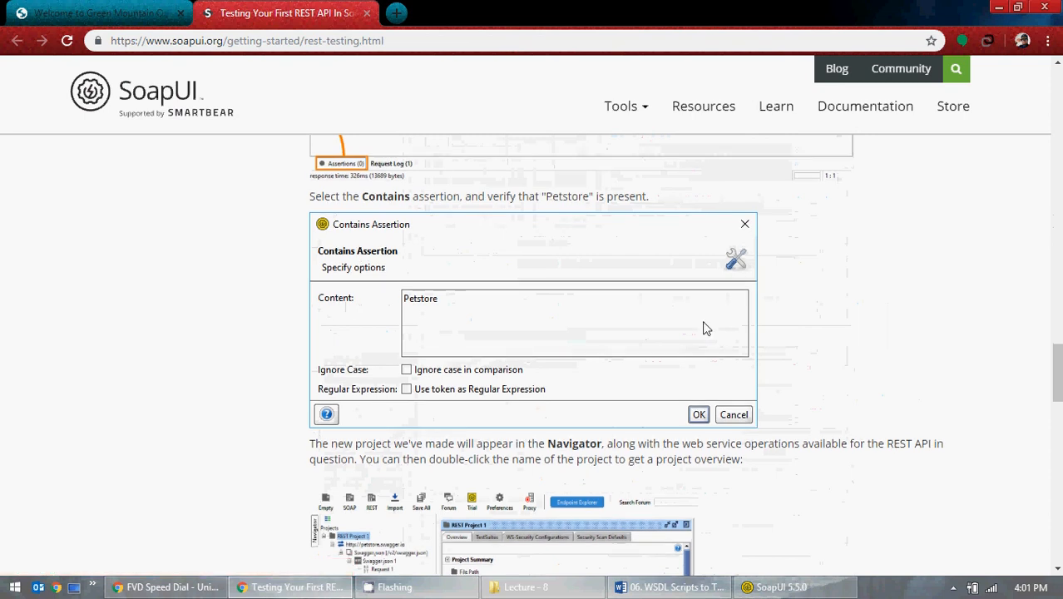
scroll(703, 327, down, 8)
scroll(701, 327, down, 5)
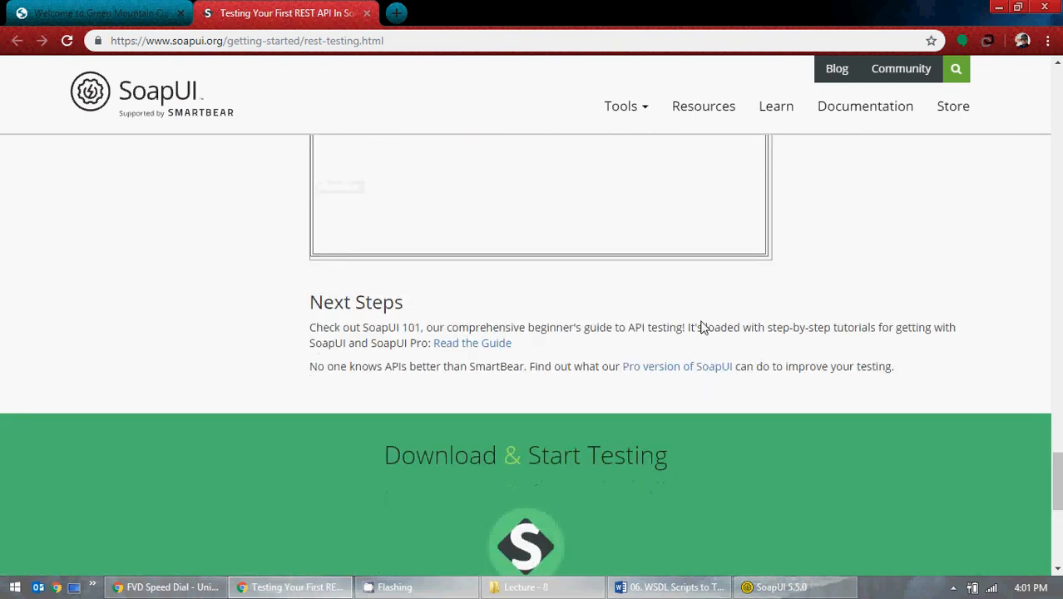
scroll(701, 327, down, 1)
scroll(701, 327, up, 5)
scroll(701, 323, up, 5)
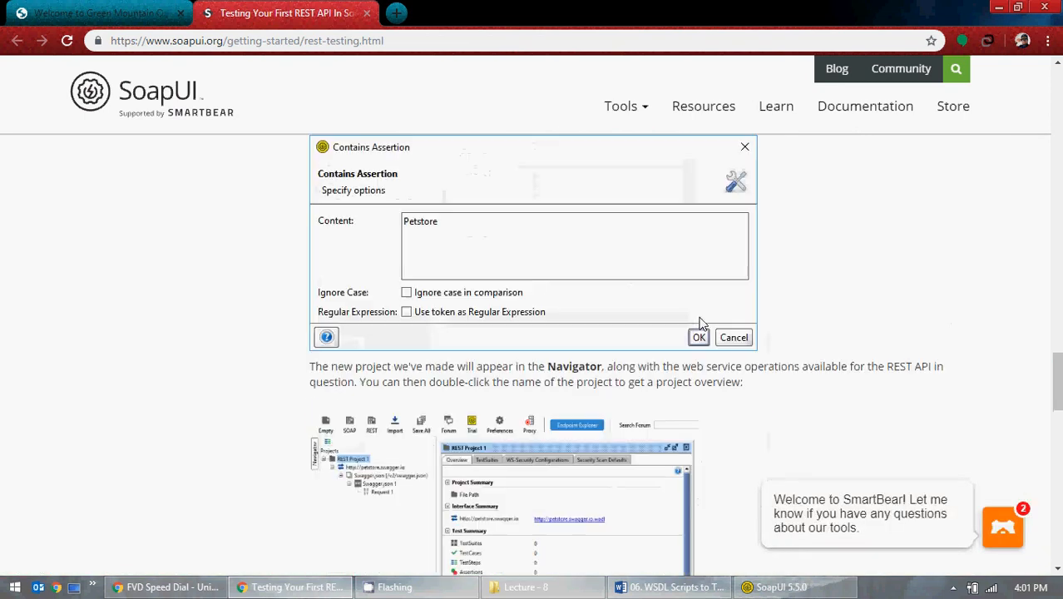
scroll(701, 324, down, 3)
scroll(690, 320, up, 5)
scroll(690, 320, up, 10)
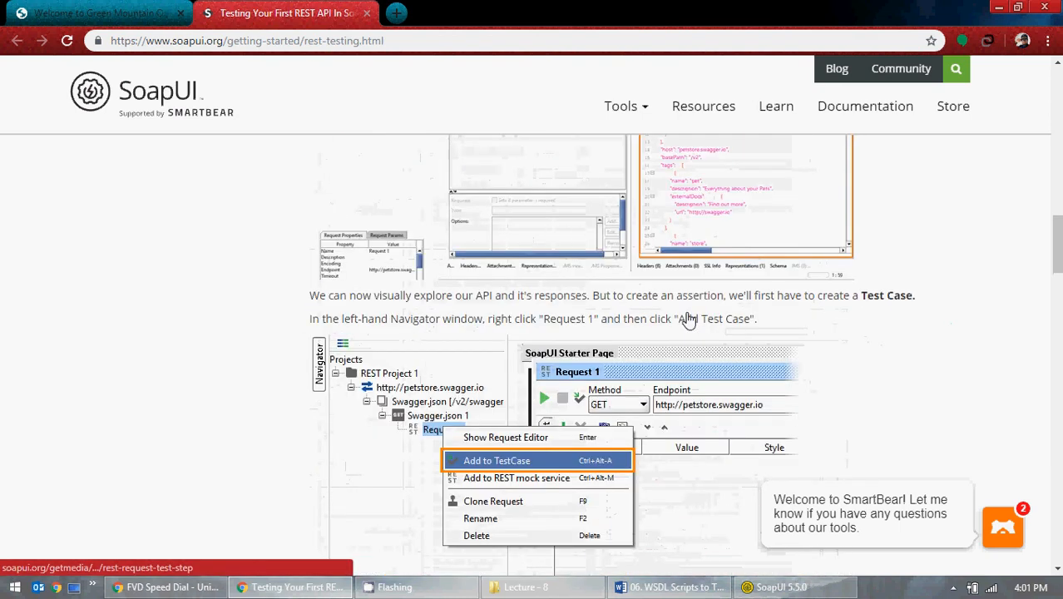
scroll(685, 315, up, 1)
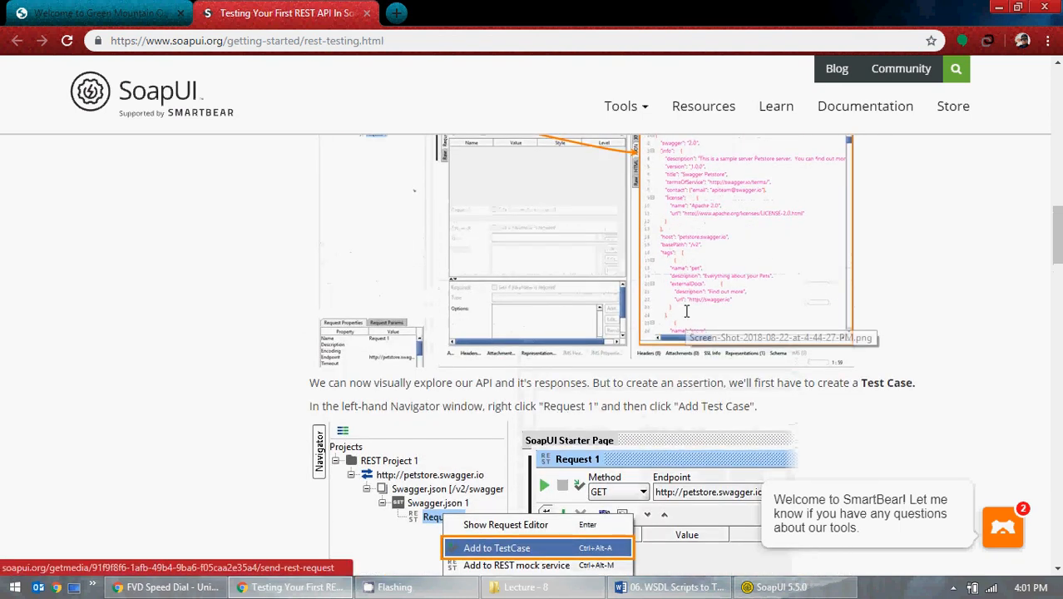
scroll(686, 313, up, 3)
scroll(687, 318, up, 10)
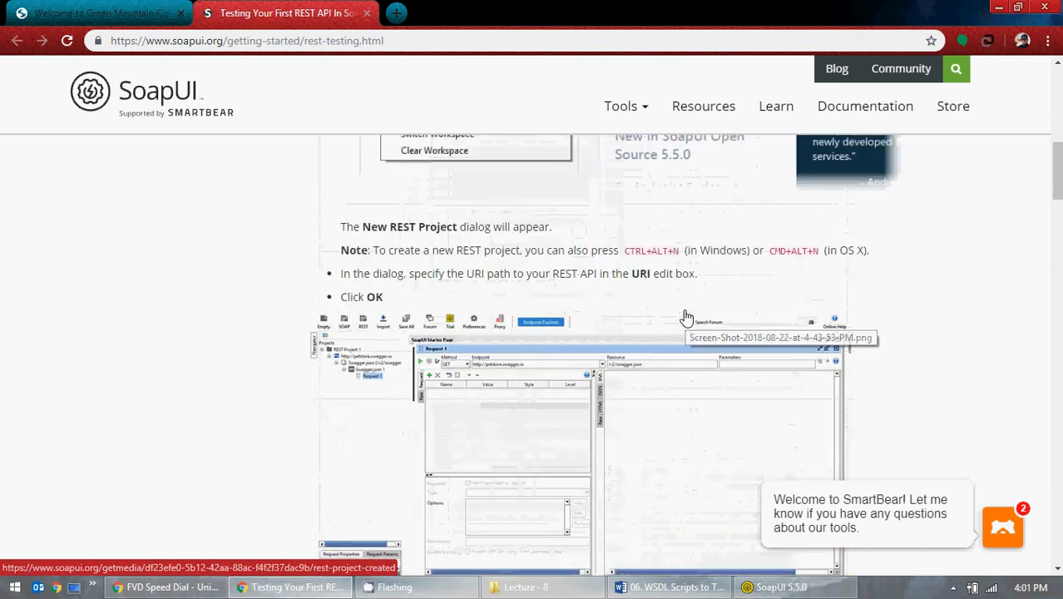
scroll(686, 316, up, 3)
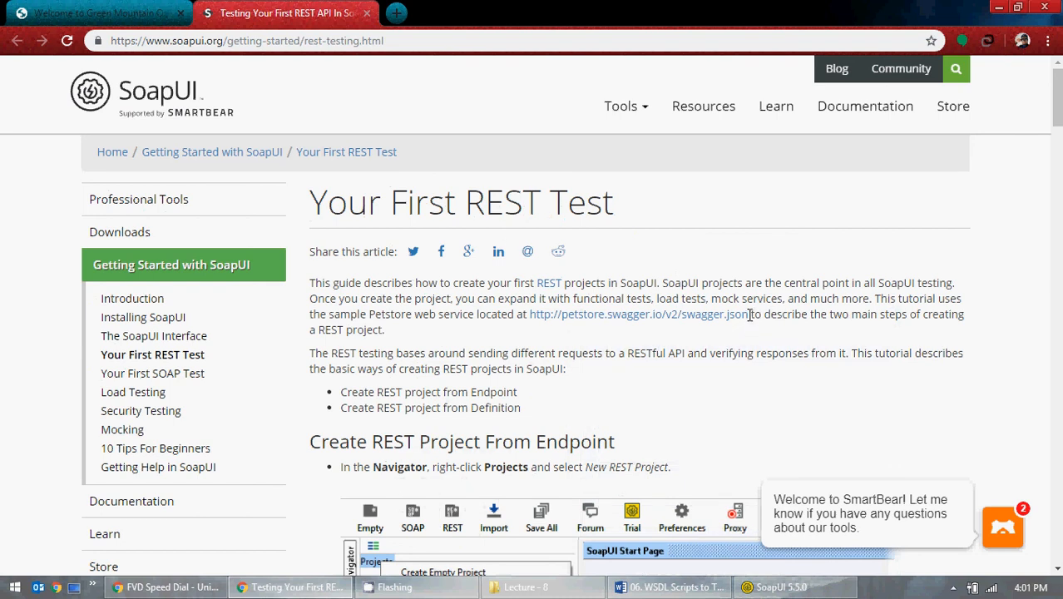
drag(750, 314, 528, 314)
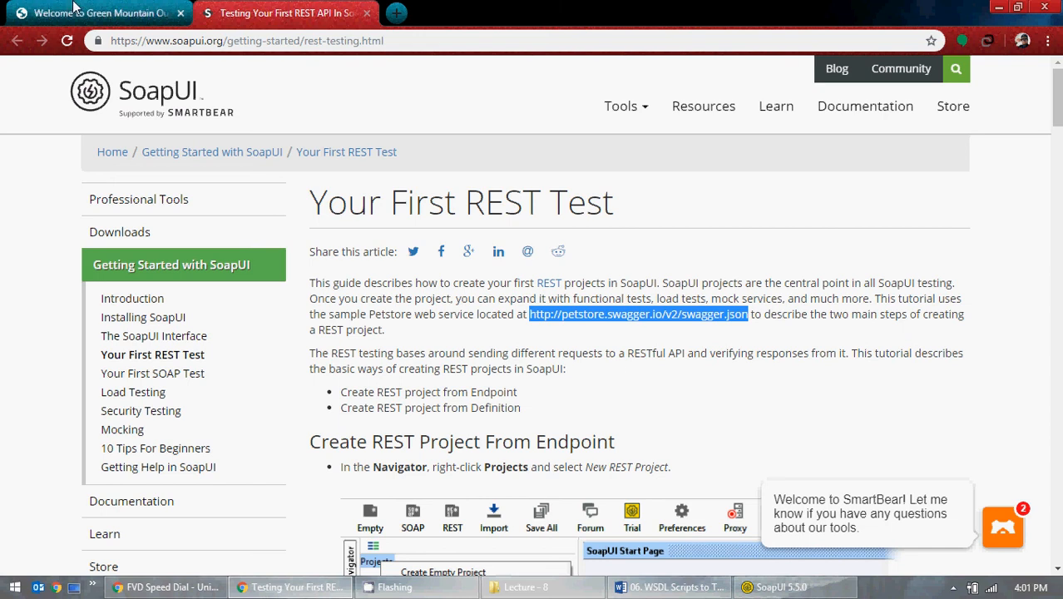
Step: Close the REST testing guide and the browser window with the GMO OnLine site
click(369, 14)
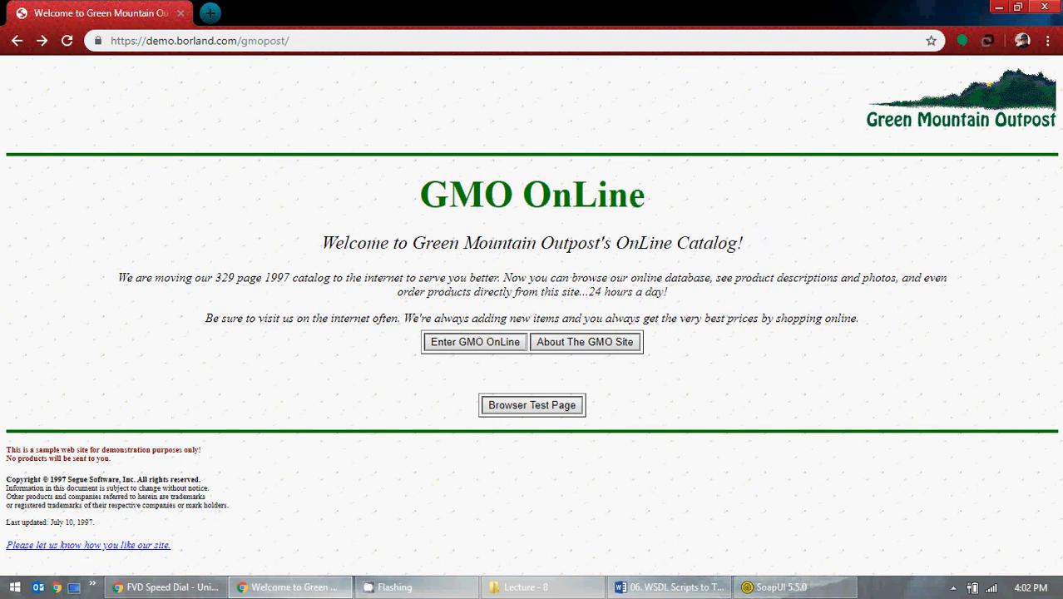
click(1045, 6)
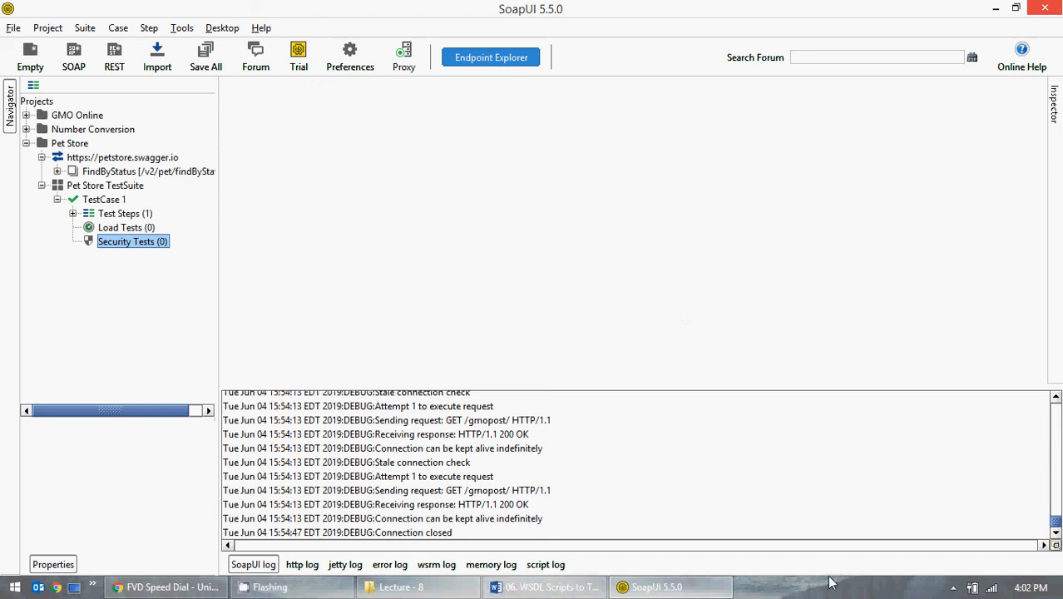
click(953, 587)
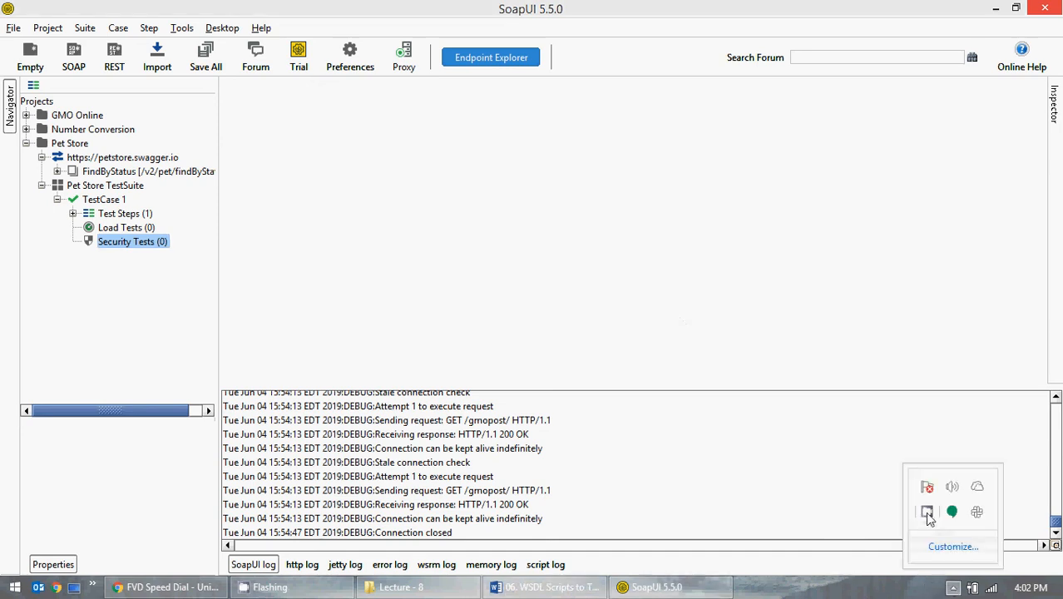